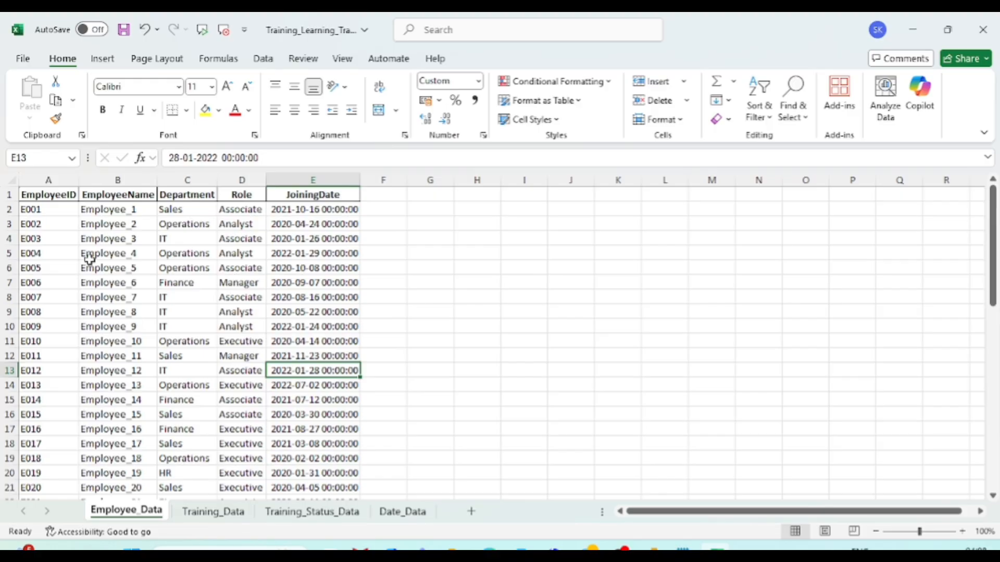
- Review the column headers from EmployeeID to JoiningDate and select the employee ID records on the Employee_Data sheet
click(34, 201)
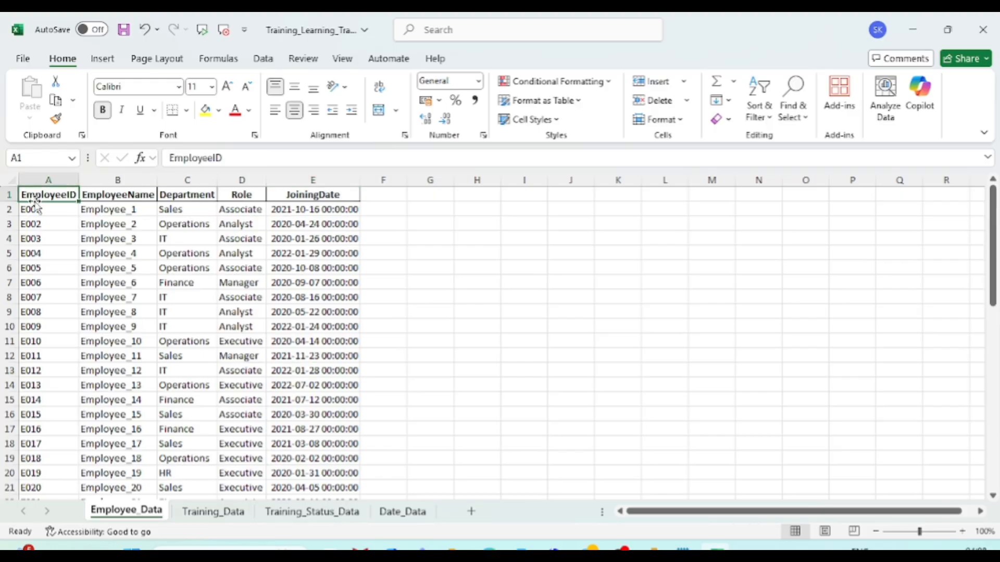
key(Right)
key(Right)
key(Right)
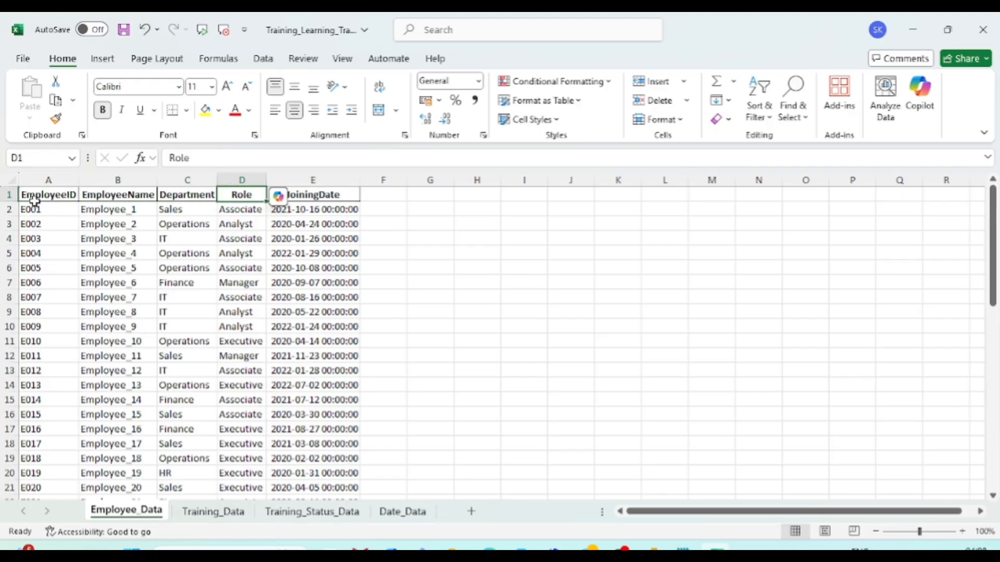
key(Right)
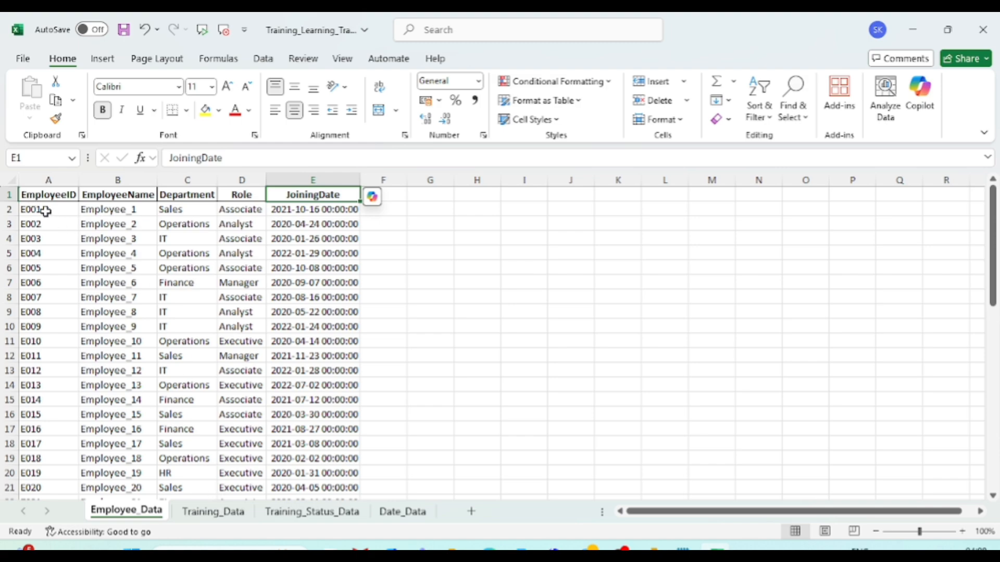
drag(46, 212, 67, 213)
key(ctrl+shift+Down)
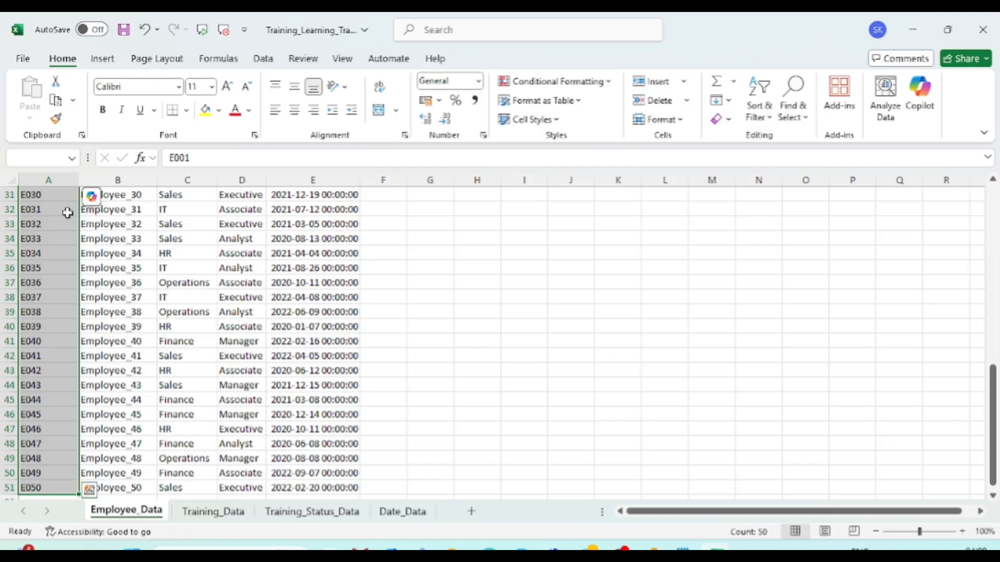
key(ctrl+shift+Down)
key(ctrl+shift+Up)
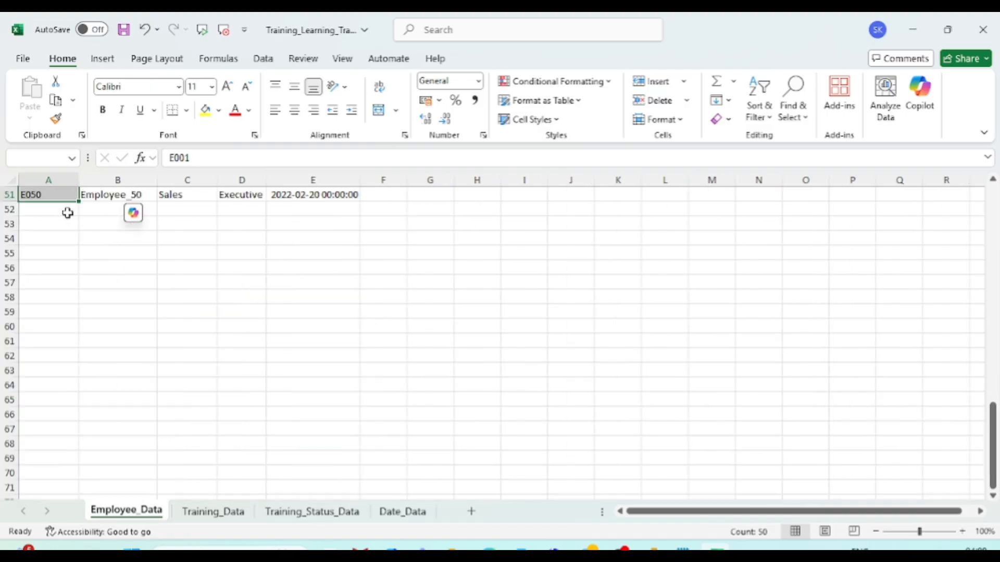
- Check the ID records on the Training_Data and Training_Status_Data sheets, and go through the Training_Data headers up to Level
click(213, 512)
key(ctrl+Page_Down)
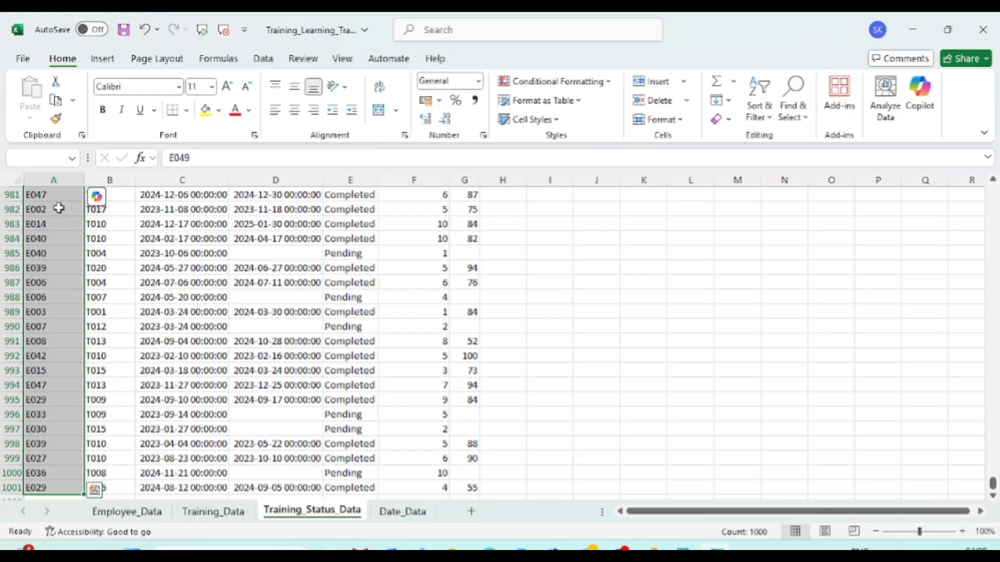
click(200, 513)
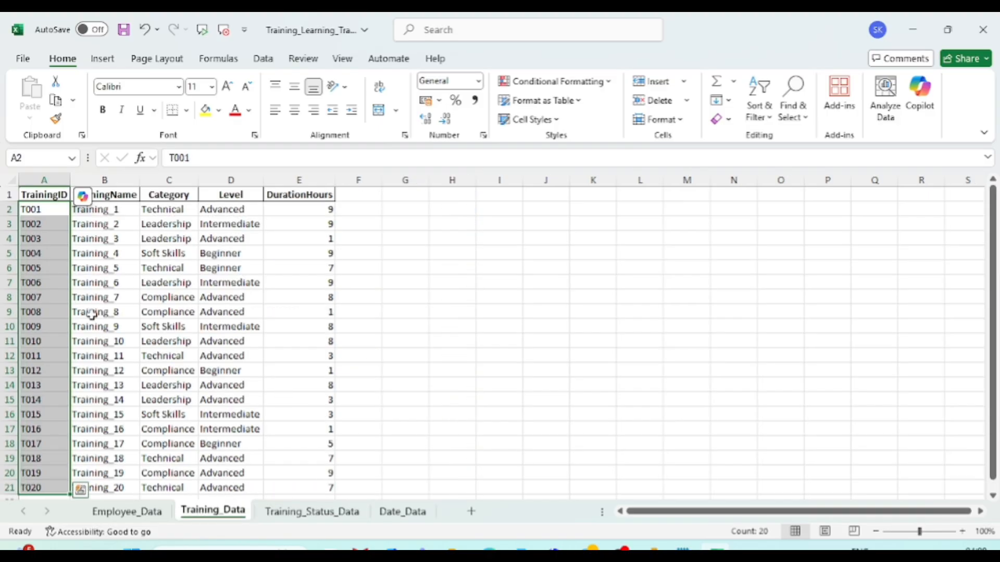
key(Up)
key(Right)
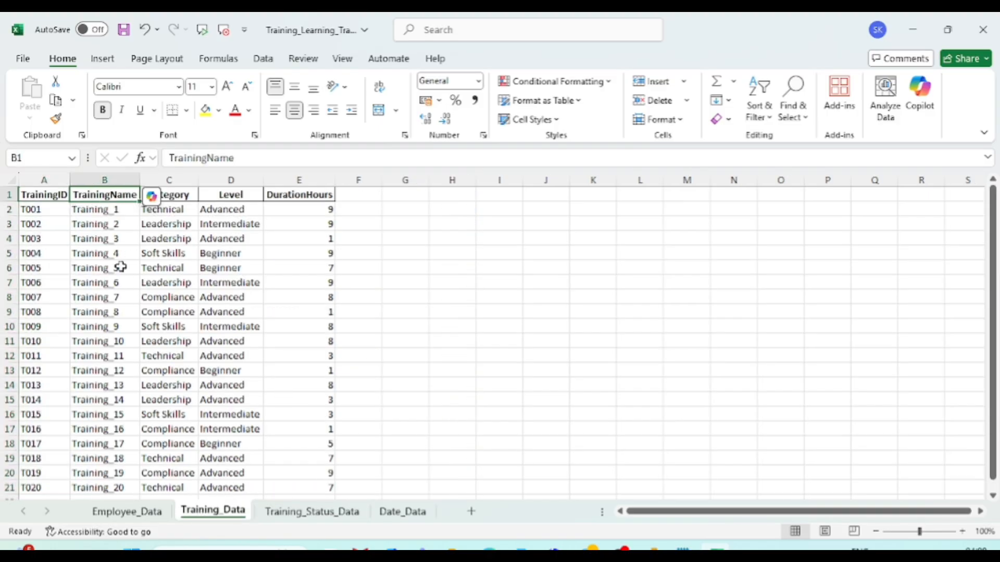
key(Right)
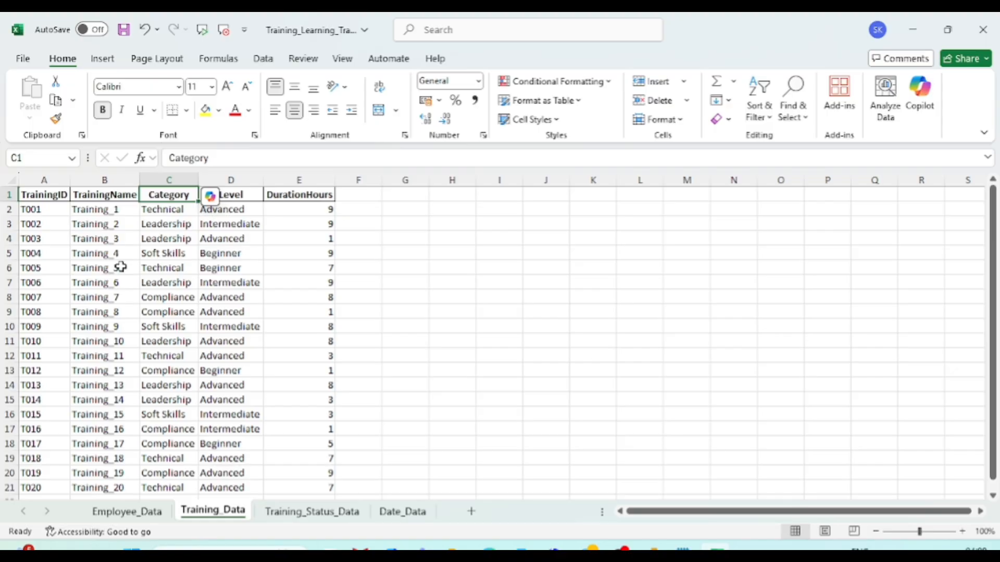
key(Right)
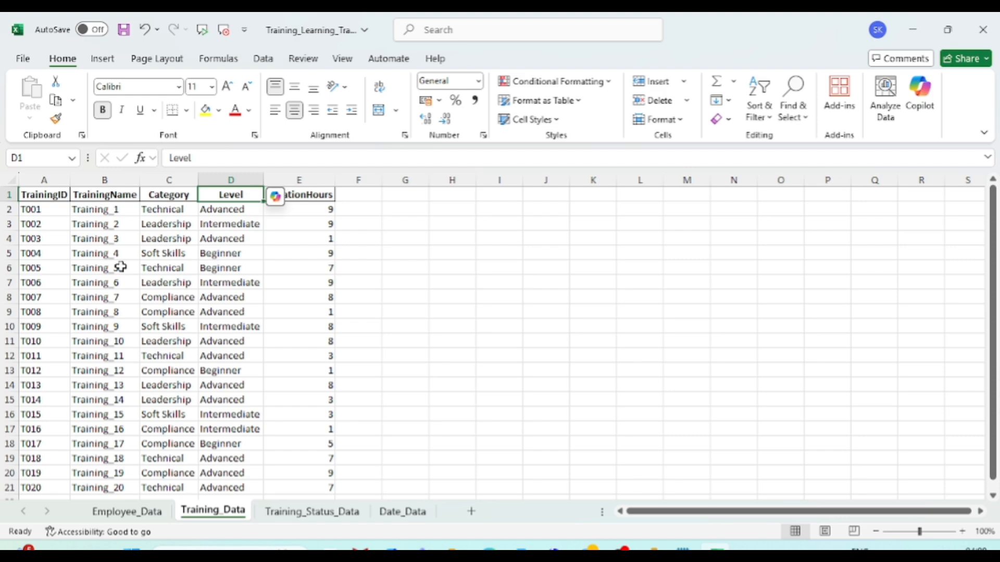
- Go through the entries in the Level column of the Training_Data sheet
key(Down)
key(Down)
key(Down)
key(Down)
key(Down)
key(Down)
key(Down)
key(Down)
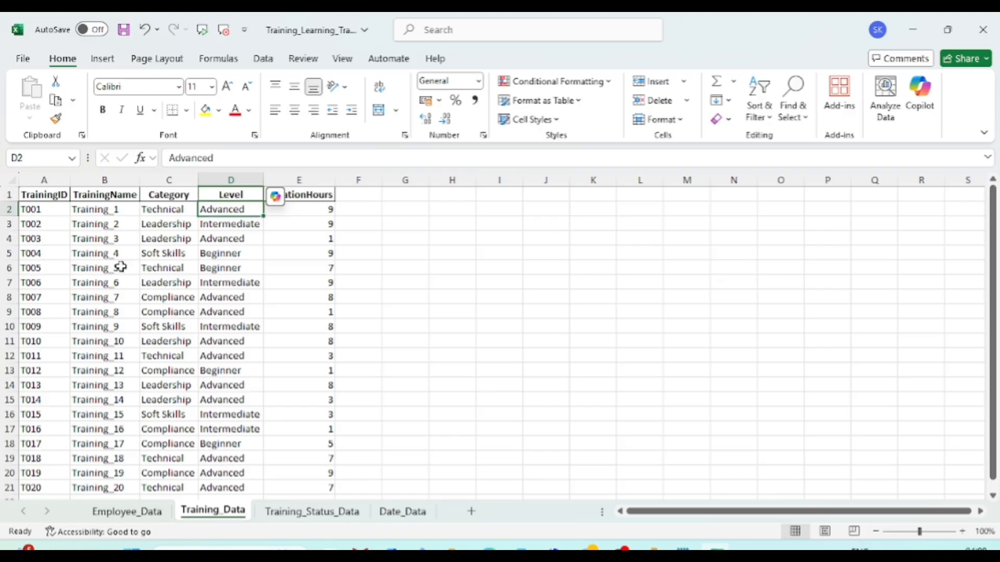
key(Down)
key(Down)
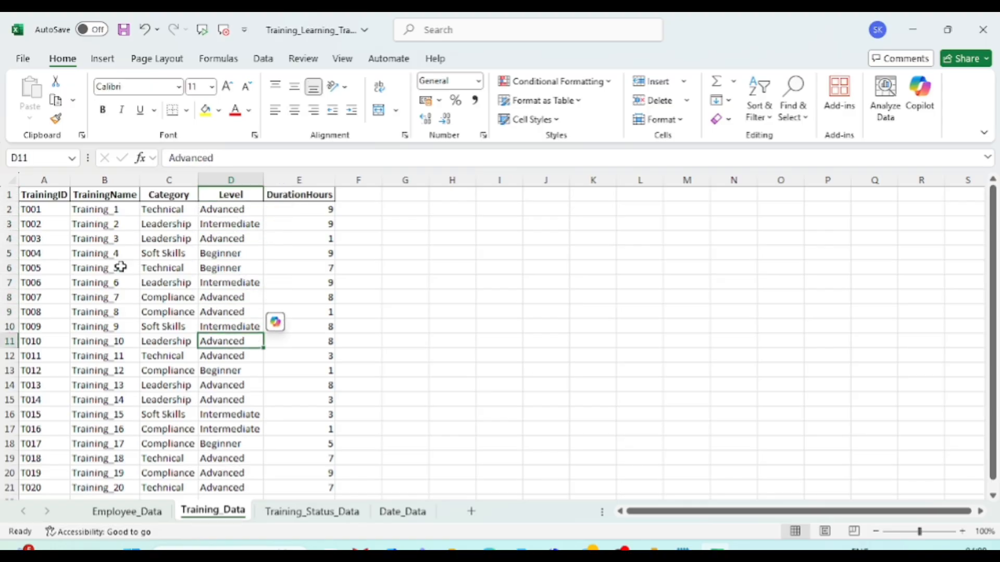
key(Up)
key(Up)
key(Up)
key(Up)
key(Up)
key(Up)
key(Up)
key(Up)
key(Up)
key(Up)
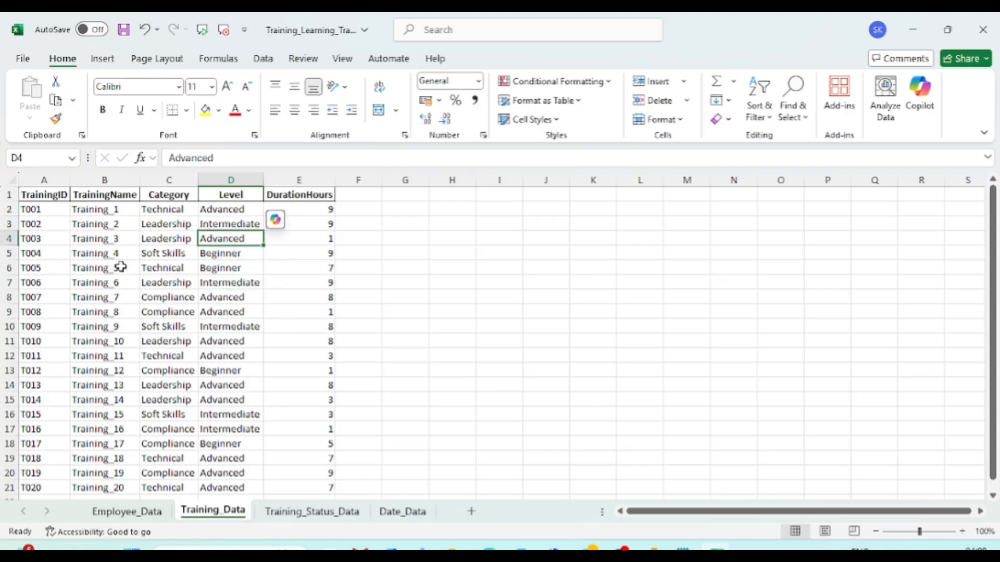
- Go through the entries in the DurationHours column of the Training_Data sheet
key(Right)
key(Down)
key(Down)
key(Down)
key(Down)
key(Down)
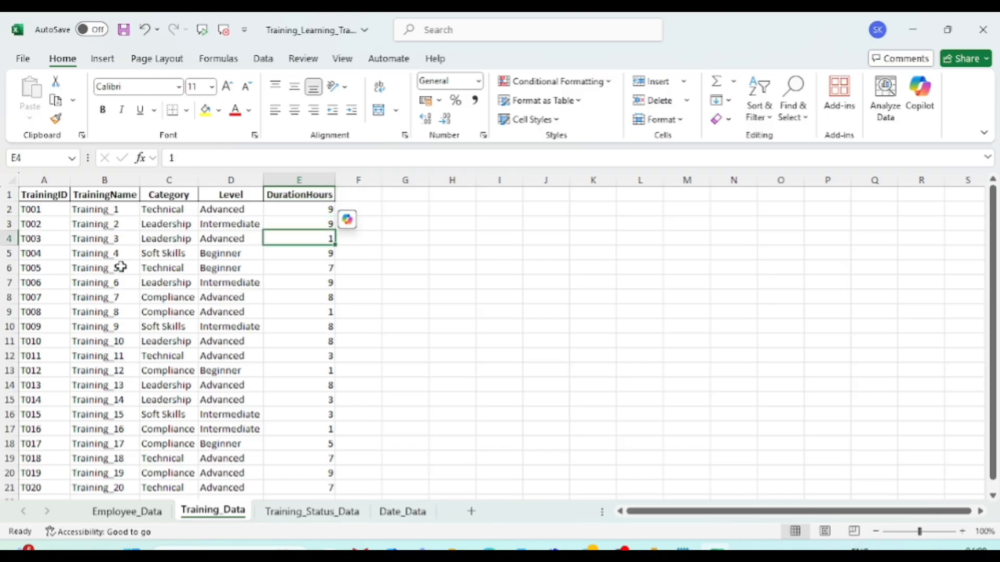
key(Down)
key(Down)
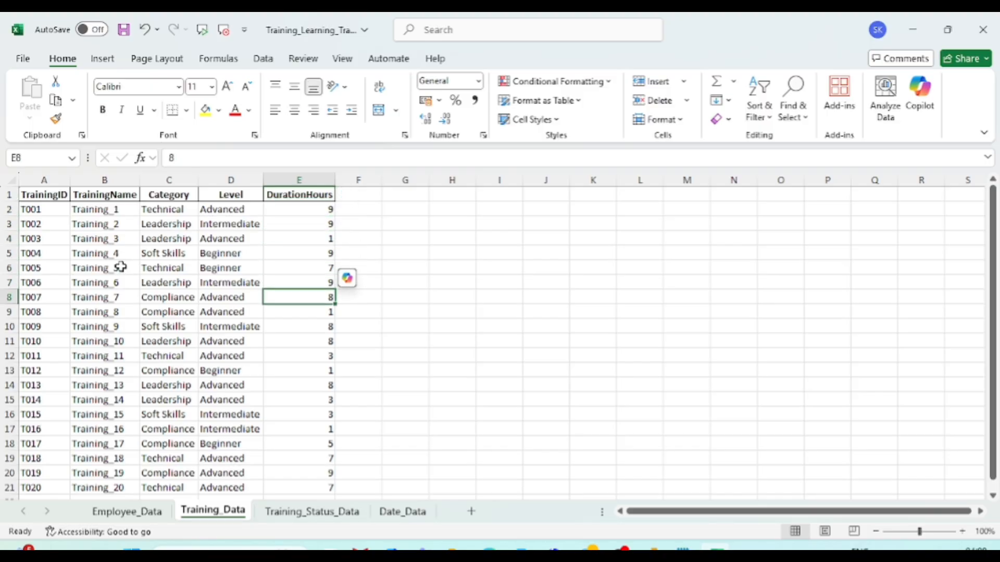
- Review the columns of the Training_Status_Data sheet from EmployeeID to Score, including the Status entries
click(305, 511)
scroll(191, 327, down, 2)
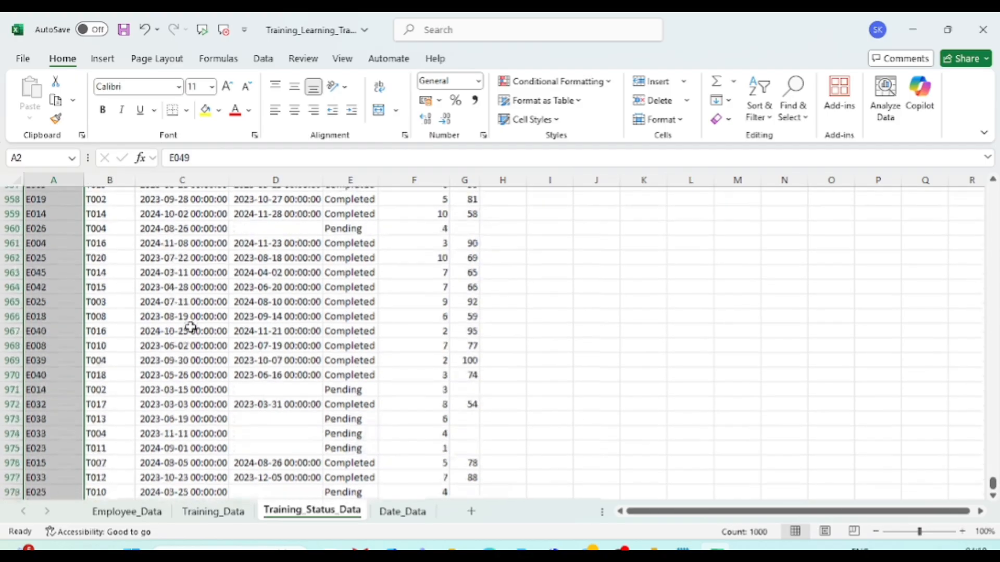
scroll(191, 327, up, 4)
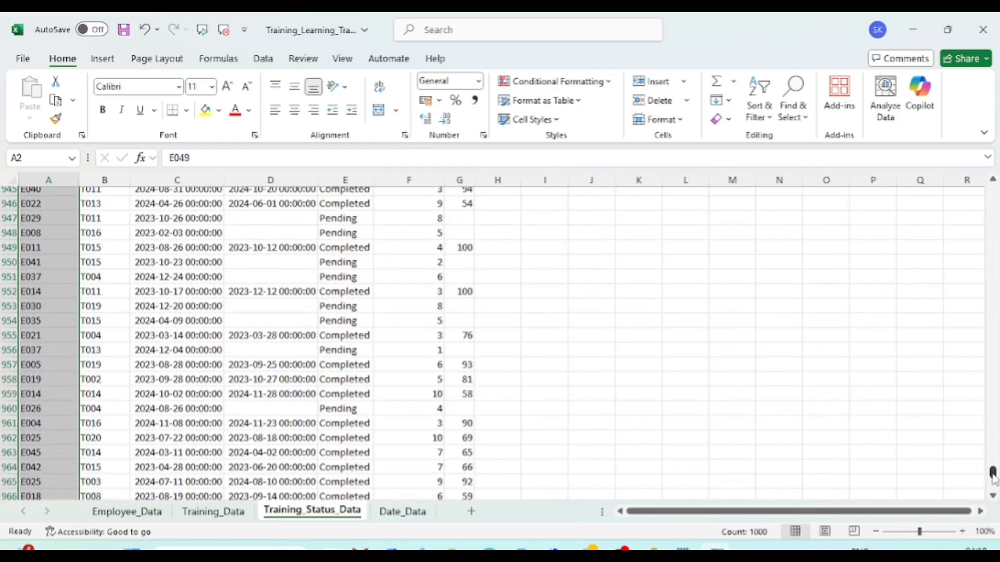
drag(992, 474, 992, 190)
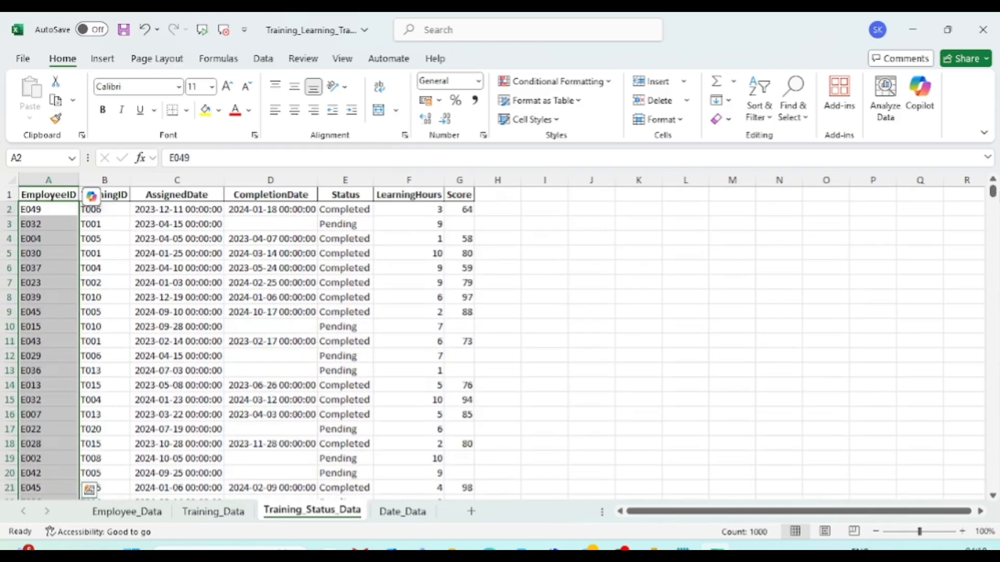
click(37, 195)
key(Right)
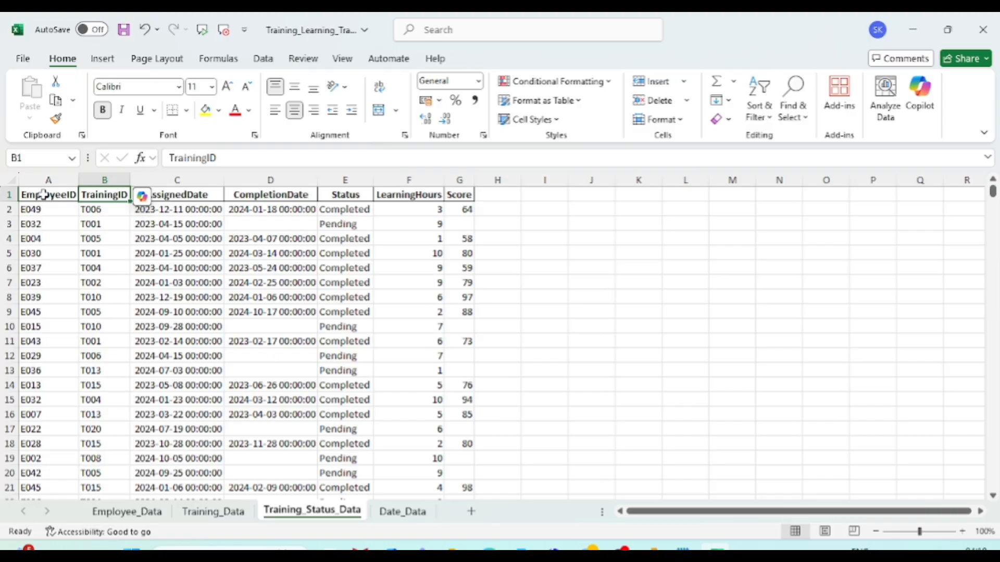
key(Right)
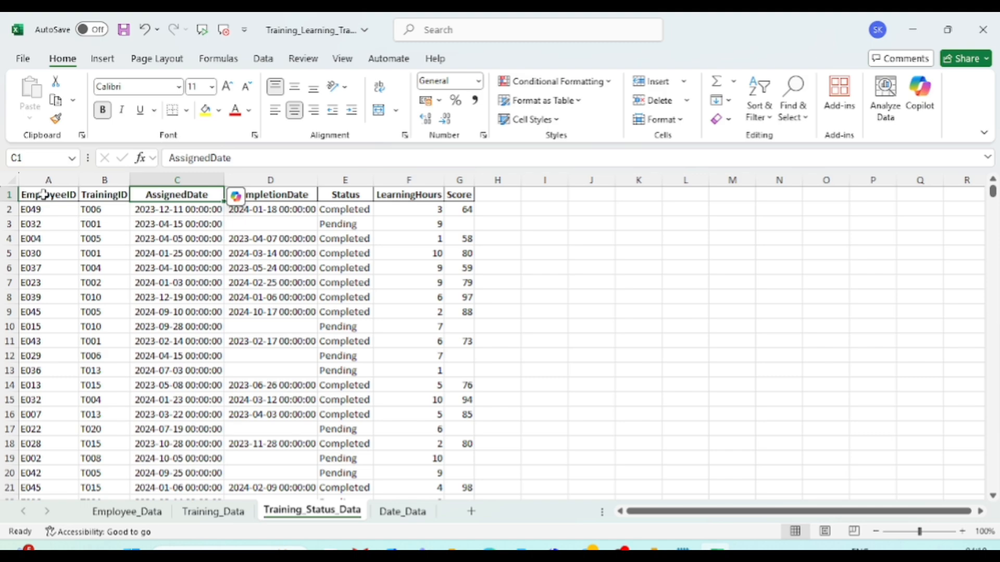
key(Right)
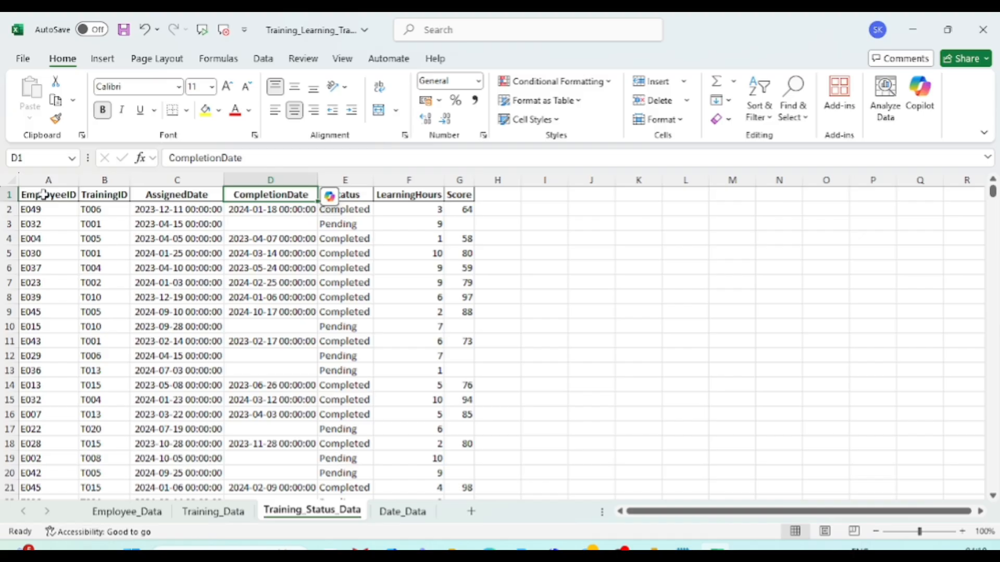
key(Right)
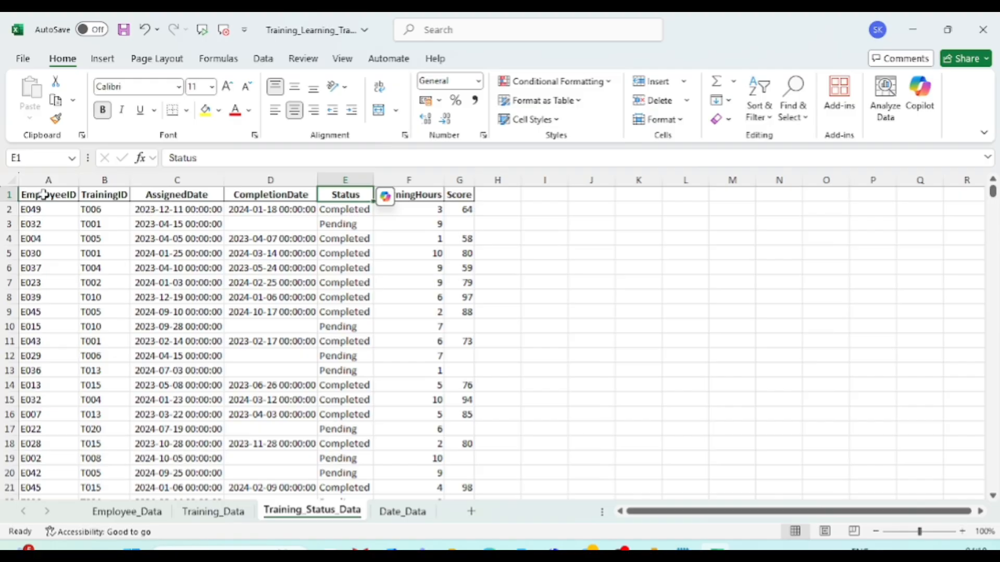
key(Down)
key(Down)
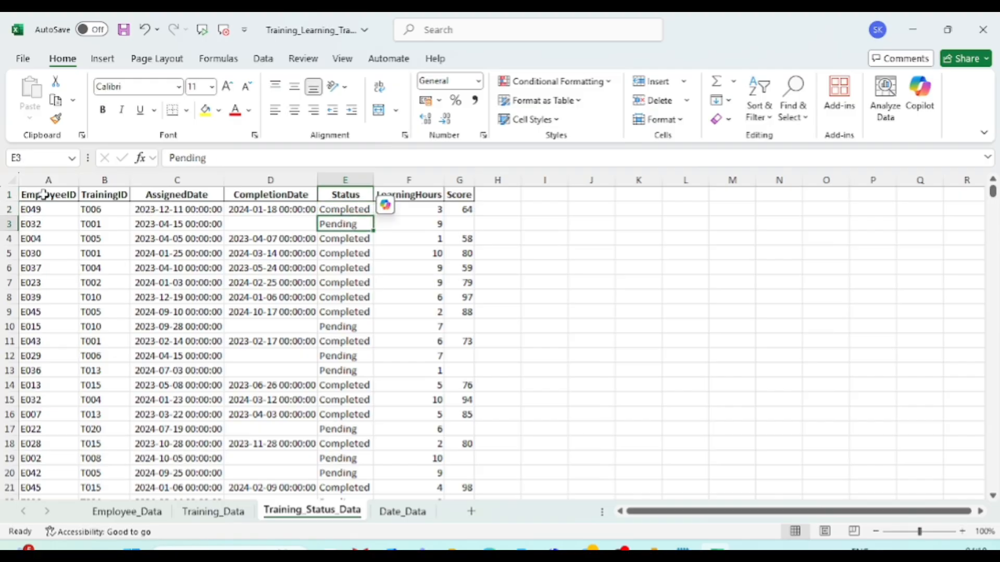
key(Up)
key(Right)
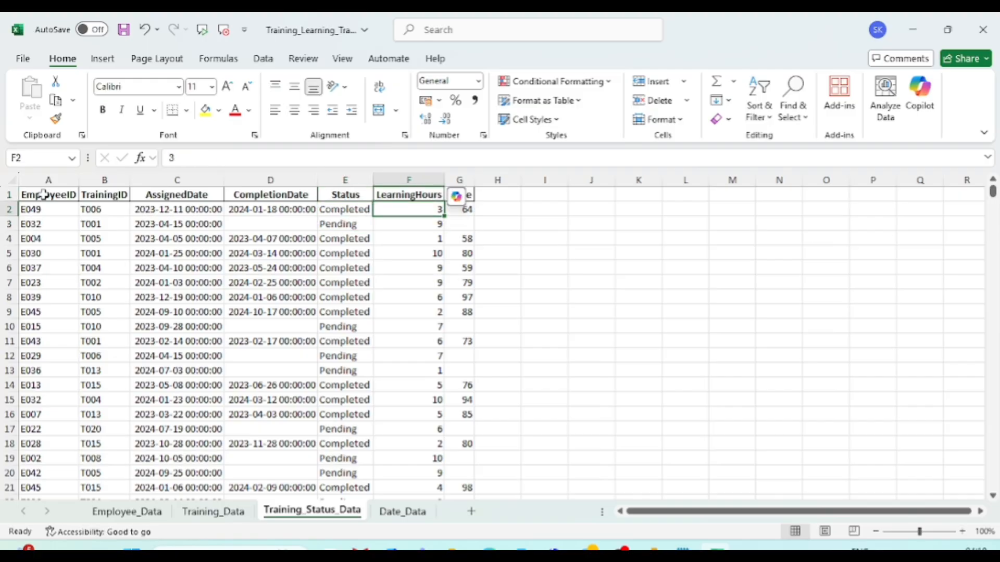
key(Right)
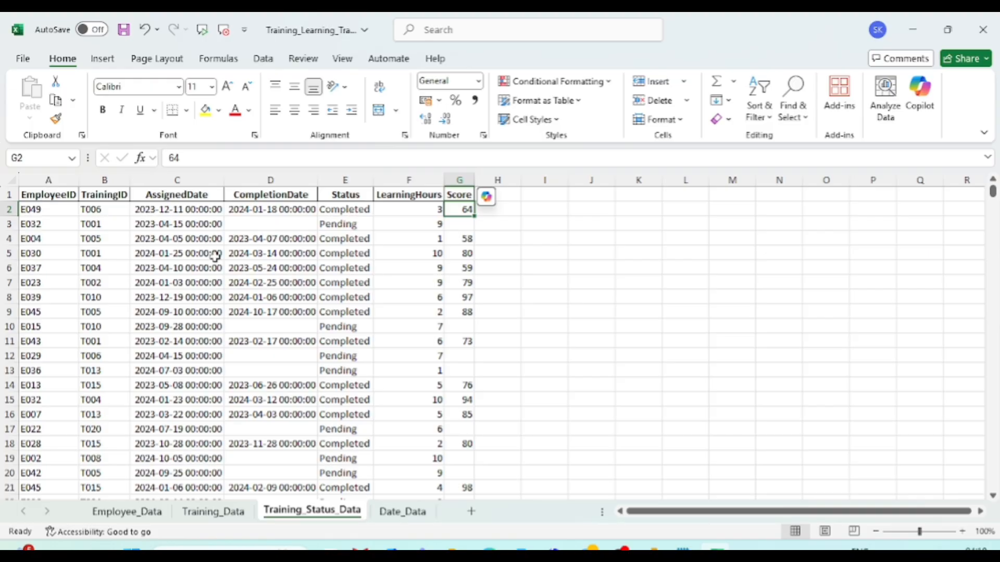
- Review the Date_Data sheet's columns from Date to DayOfWeek and the first DayOfWeek entries
click(414, 518)
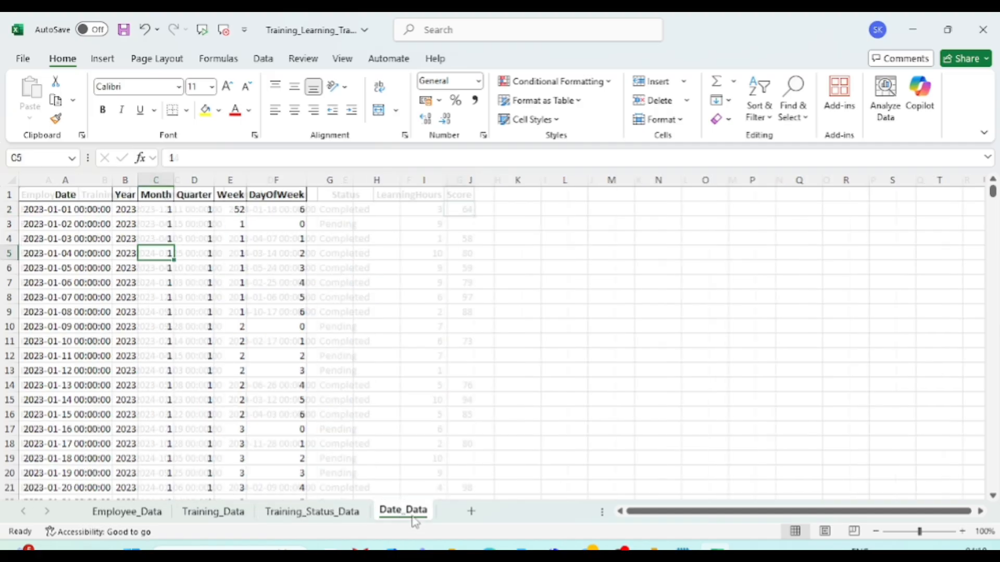
click(65, 223)
key(Up)
key(Up)
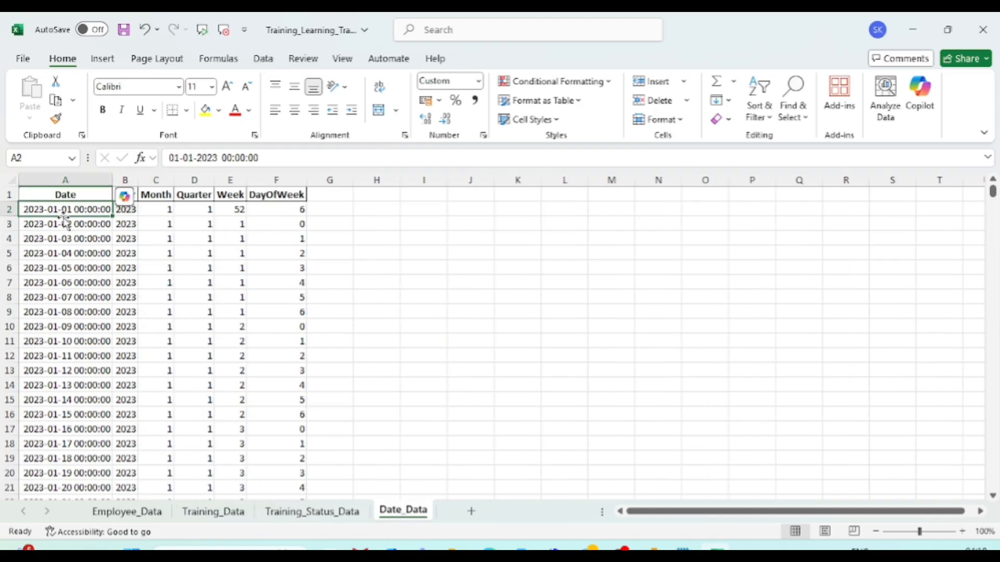
key(Right)
key(Right)
key(Right)
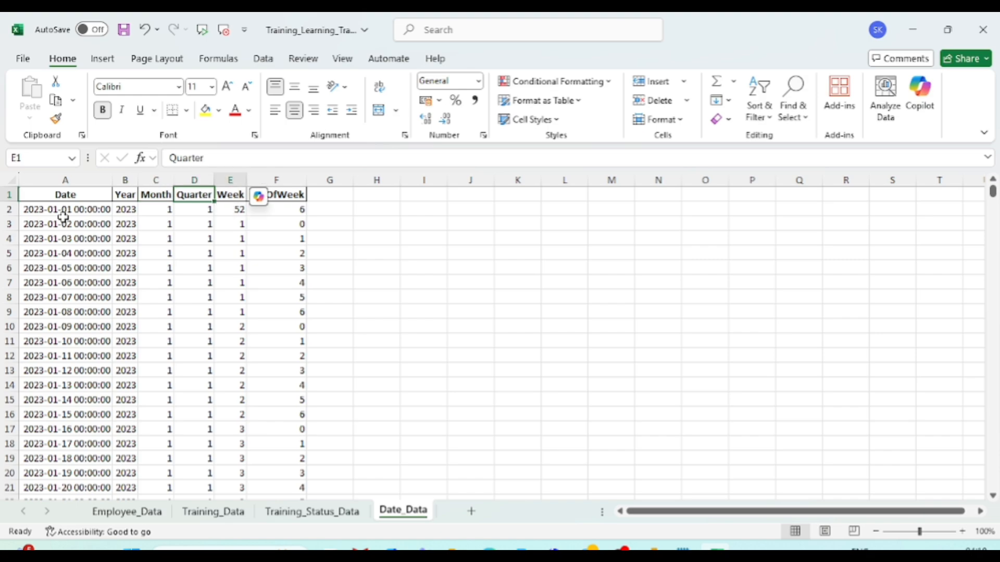
key(Right)
key(Right)
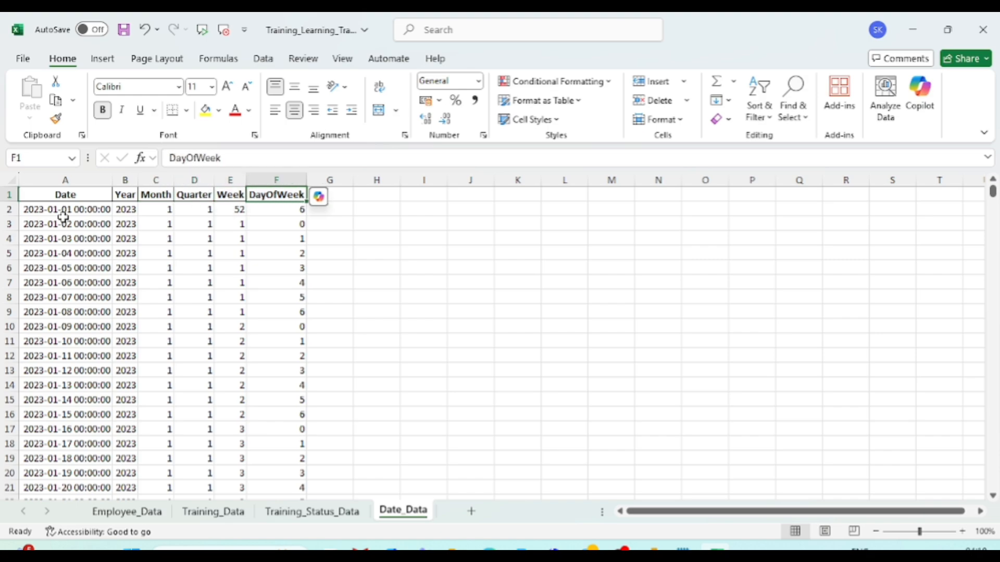
key(Down)
key(Down)
key(Down)
key(Down)
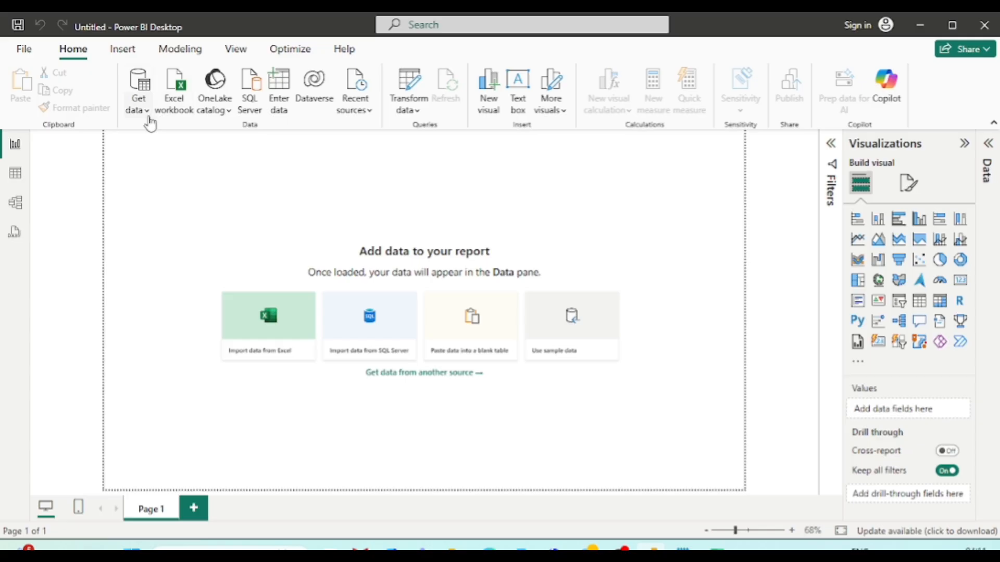
- Switch to Power BI Desktop and connect to the Training_Learning_Tracker Excel workbook as the data source
click(140, 104)
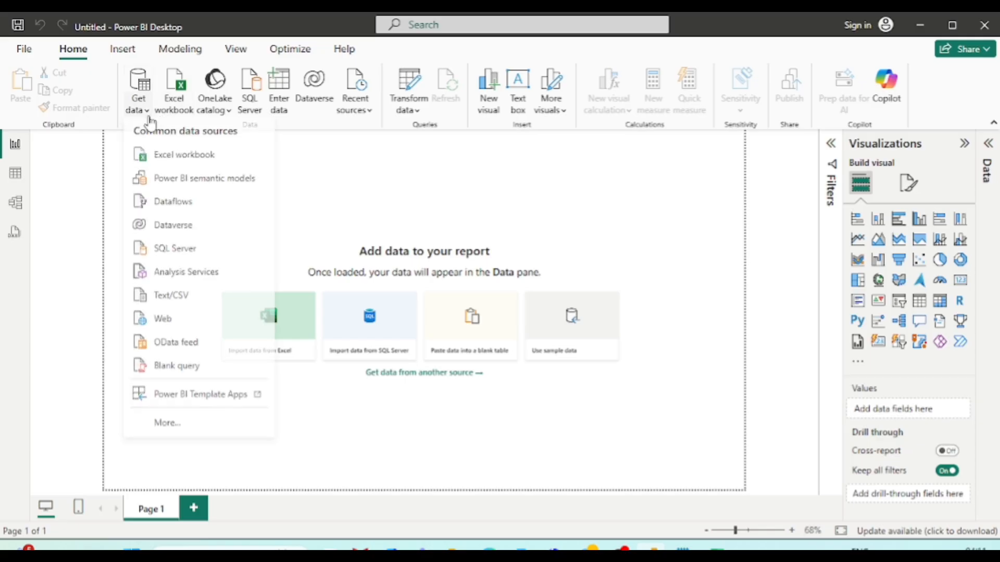
click(175, 159)
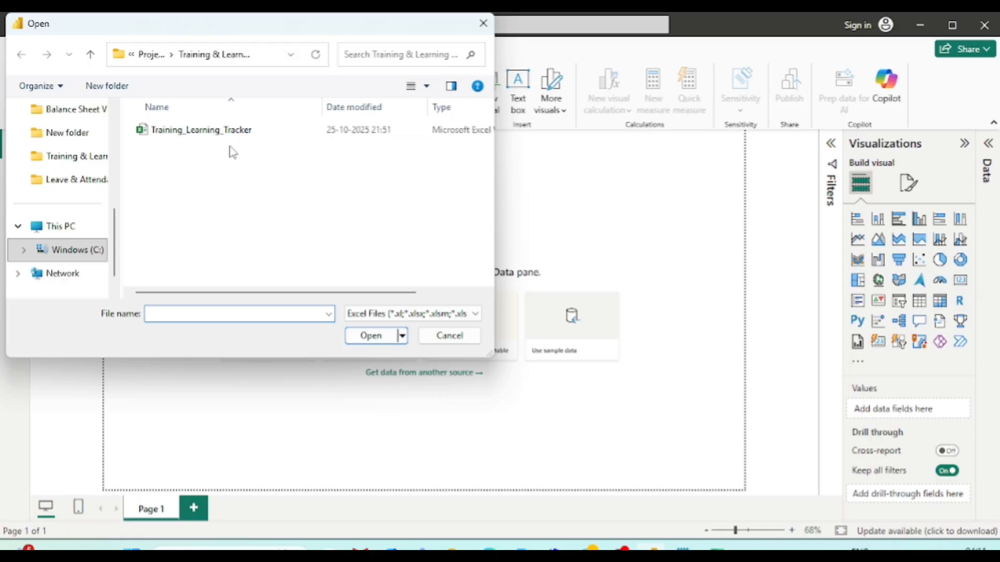
double_click(205, 130)
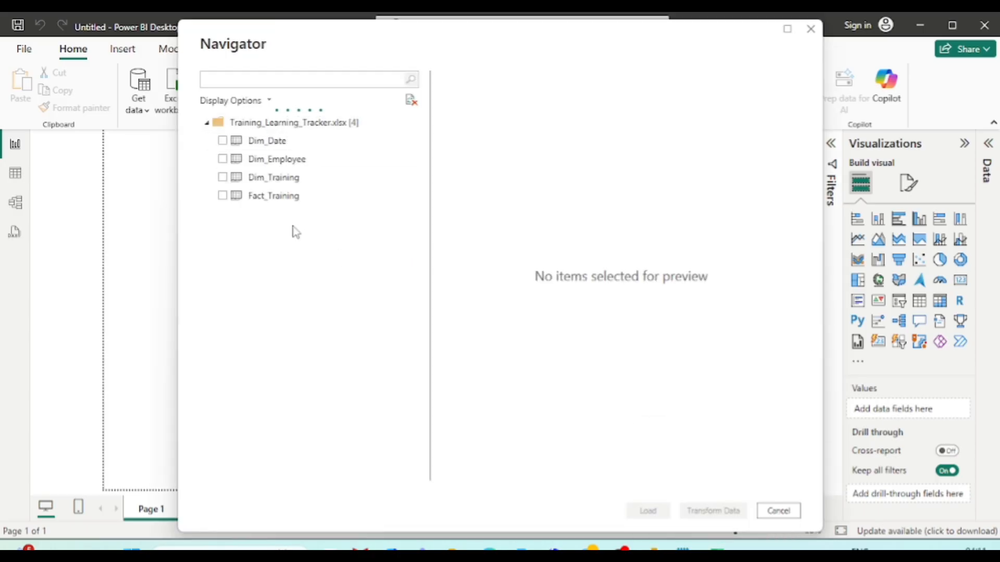
- Select all four tables of the Training_Learning_Tracker workbook for import and load them into the report
click(222, 141)
click(223, 159)
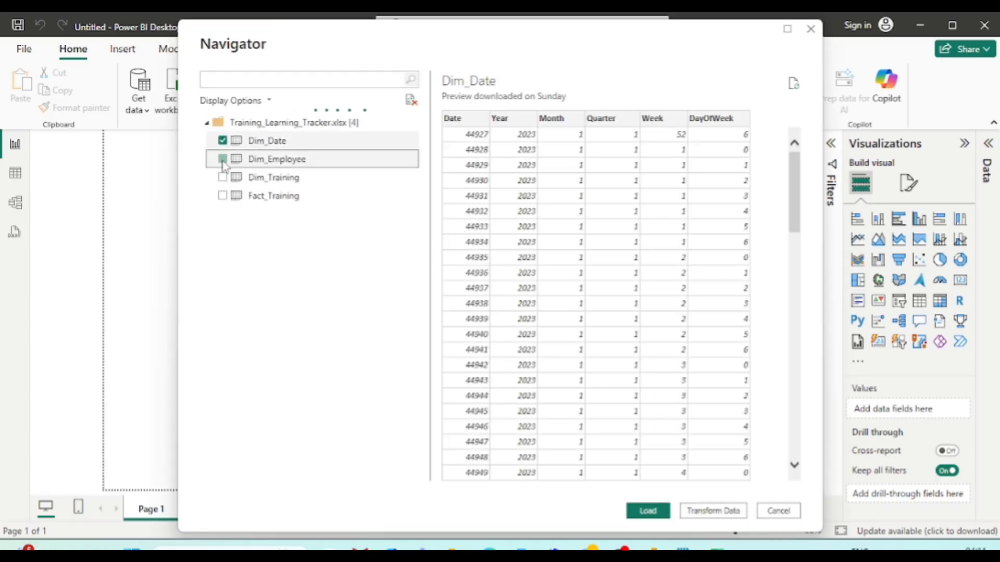
click(223, 177)
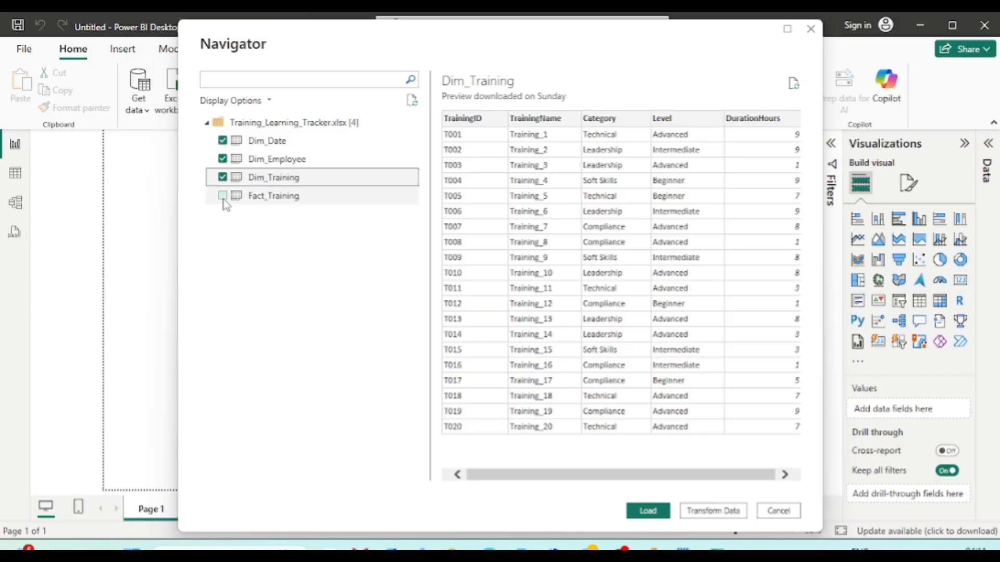
click(223, 196)
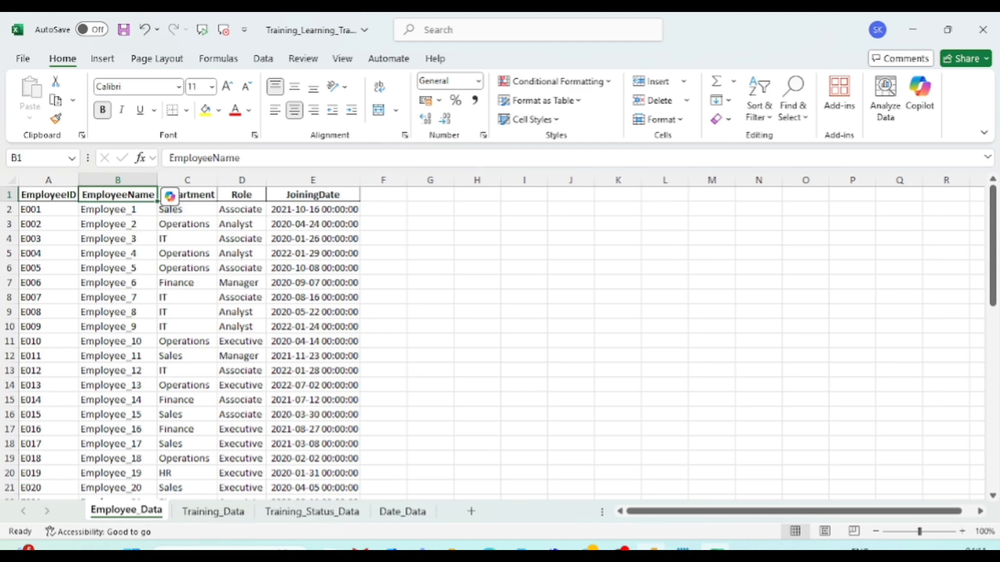
mouse_move(664, 546)
click(656, 496)
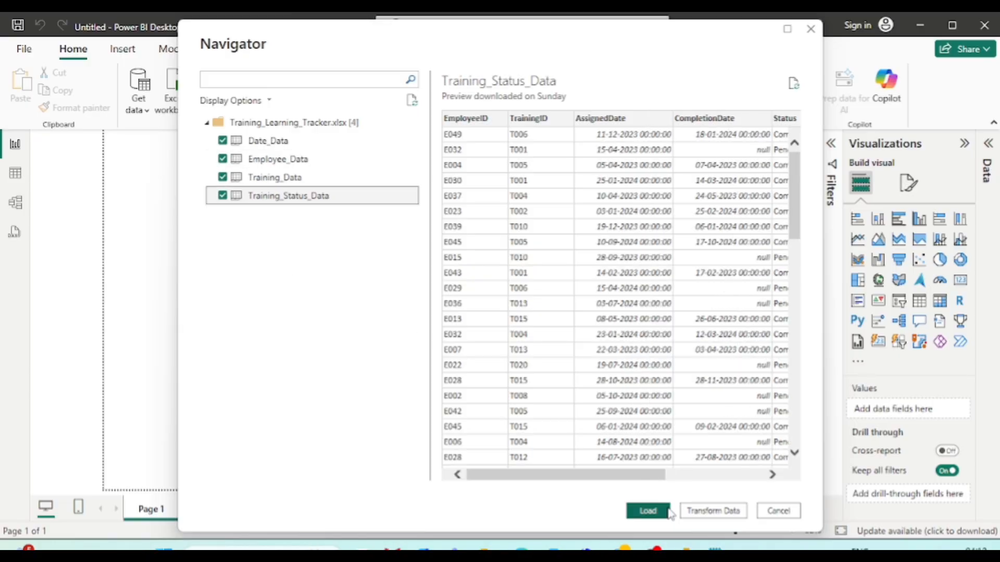
click(648, 510)
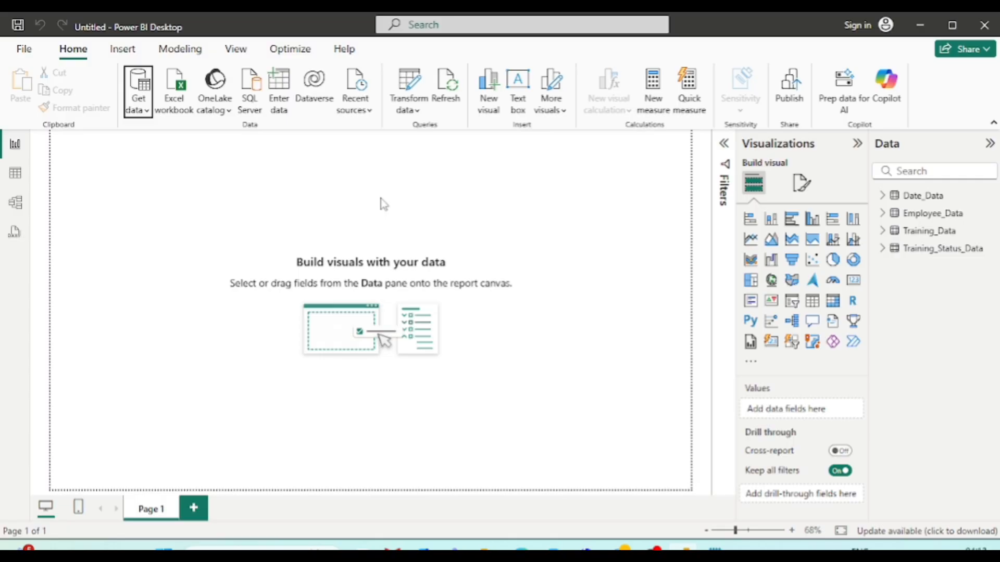
- Open the Power Query Editor and change the Date column of Date_Data to the Date type, replacing the current conversion
click(410, 80)
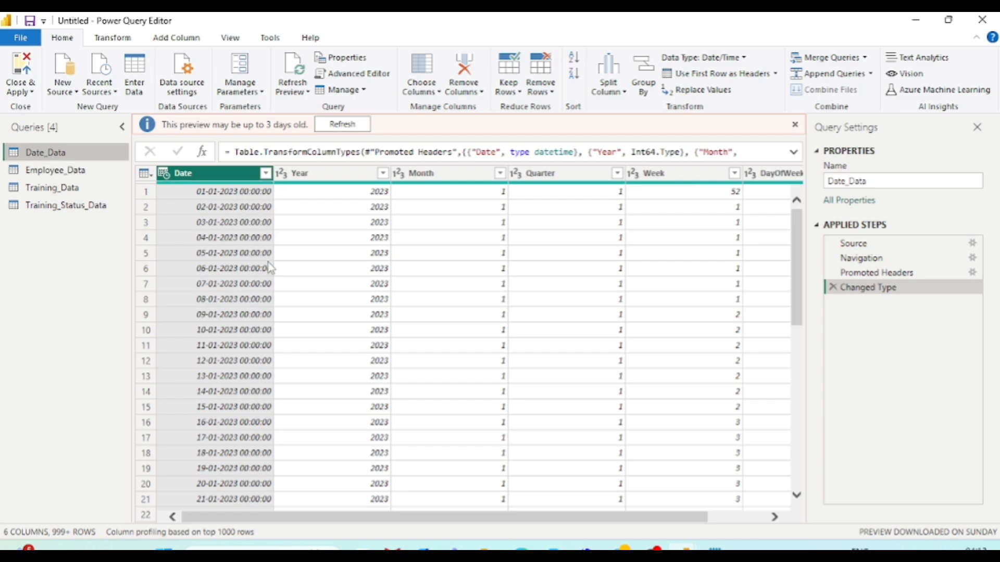
scroll(256, 357, down, 10)
scroll(256, 357, up, 10)
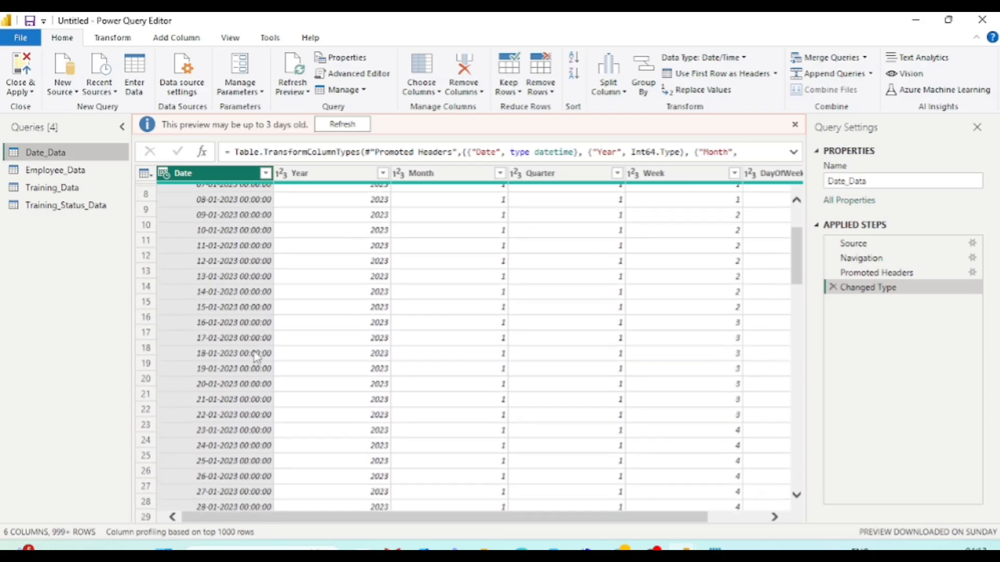
click(164, 174)
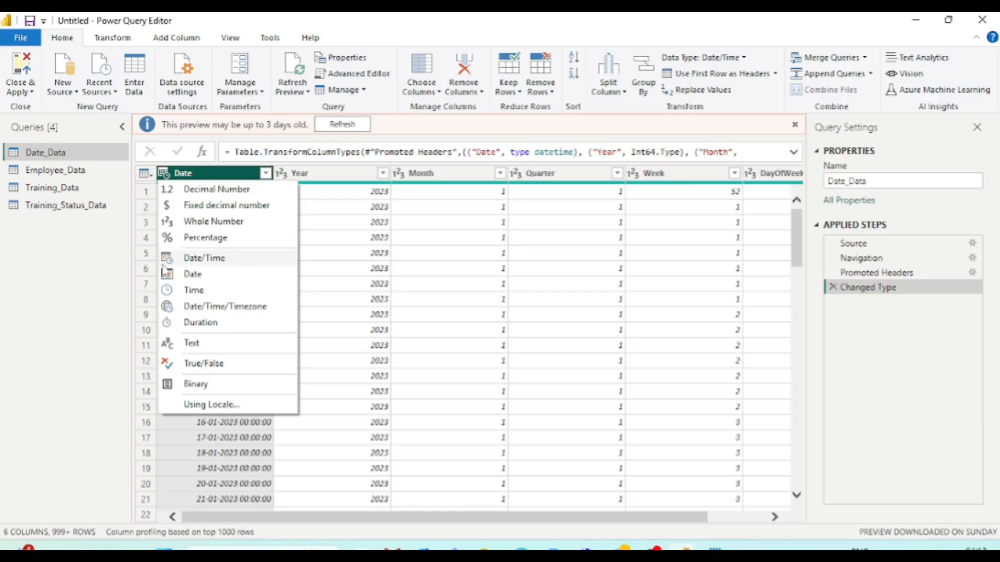
click(198, 276)
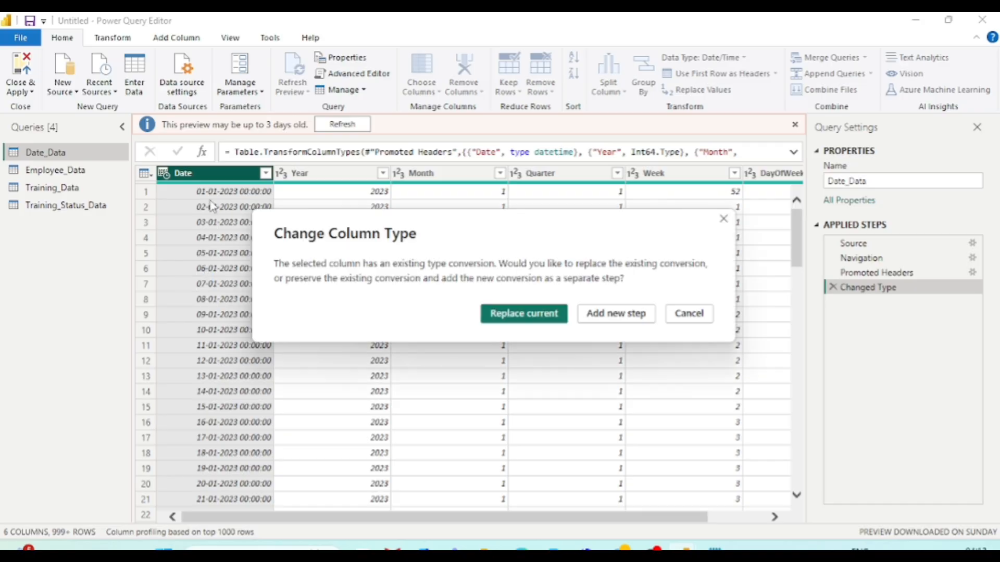
click(521, 319)
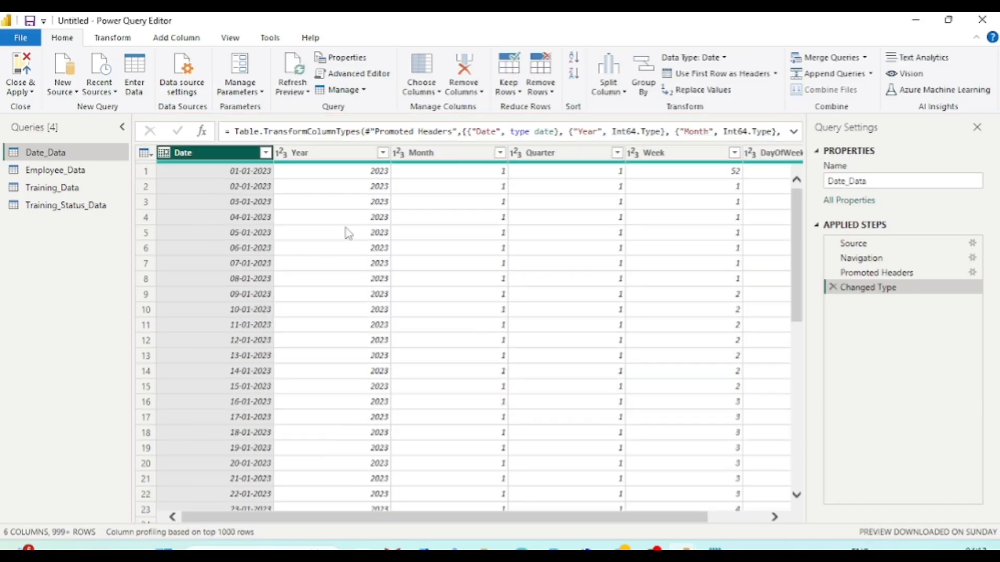
- Change the JoiningDate column of Employee_Data to the Date type, replacing the current conversion
click(61, 173)
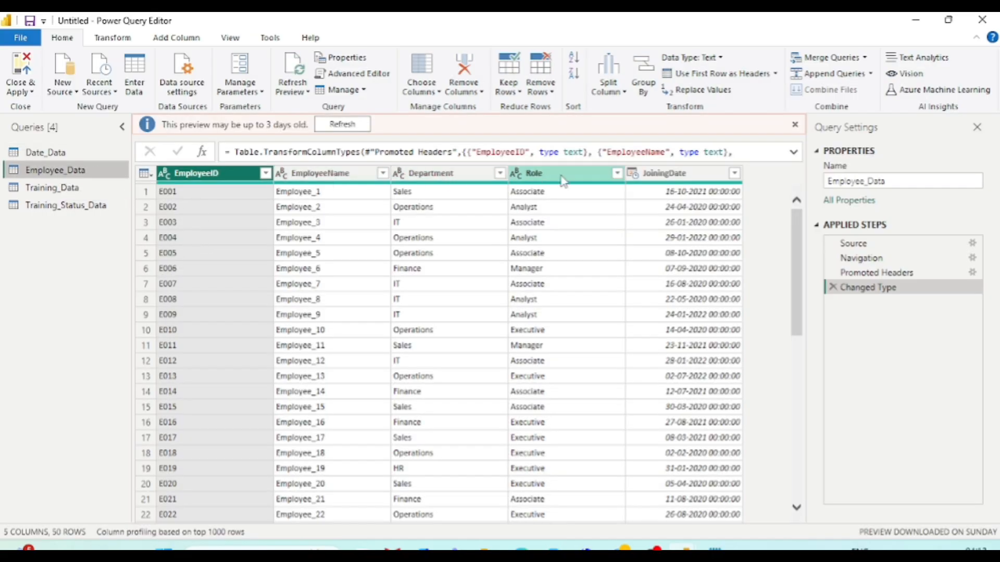
click(633, 172)
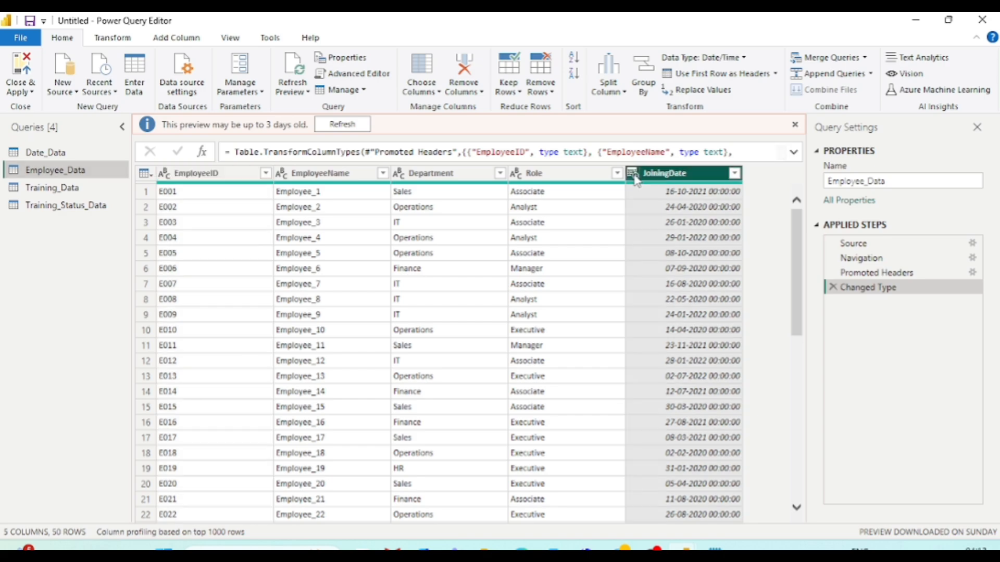
click(663, 275)
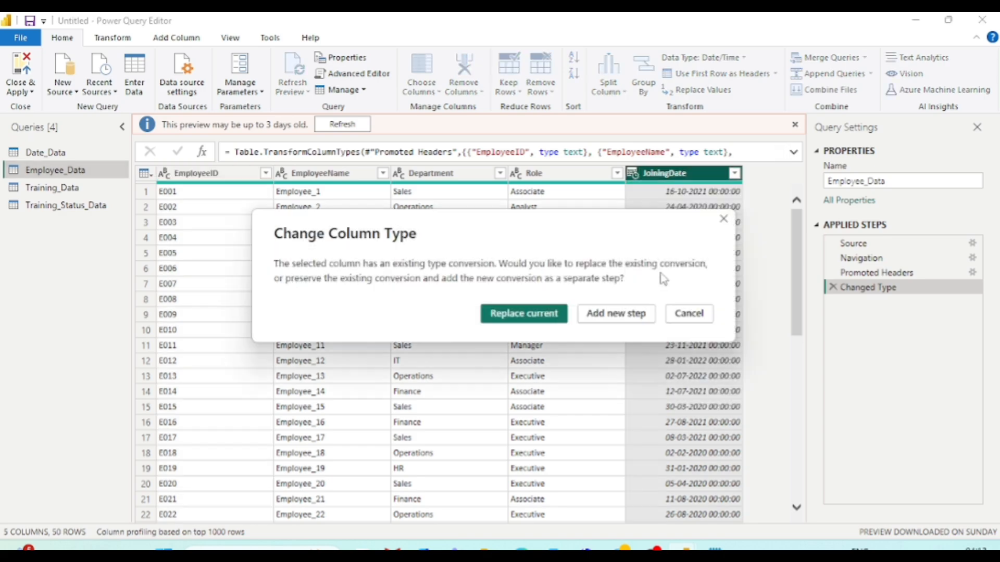
click(521, 318)
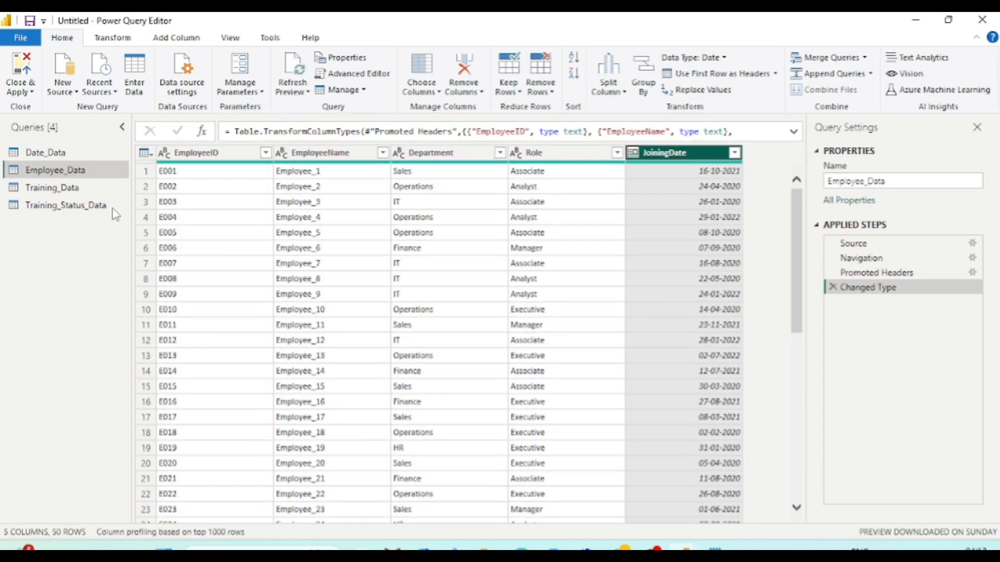
- Check the Training_Data query, and change AssignedDate in Training_Status_Data to the Date type, replacing the current conversion
click(51, 193)
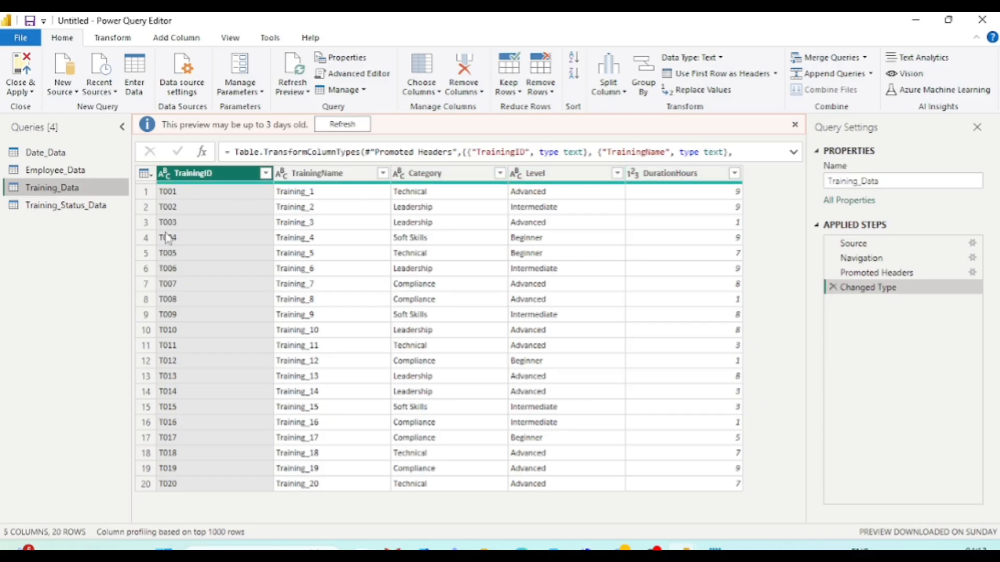
click(54, 209)
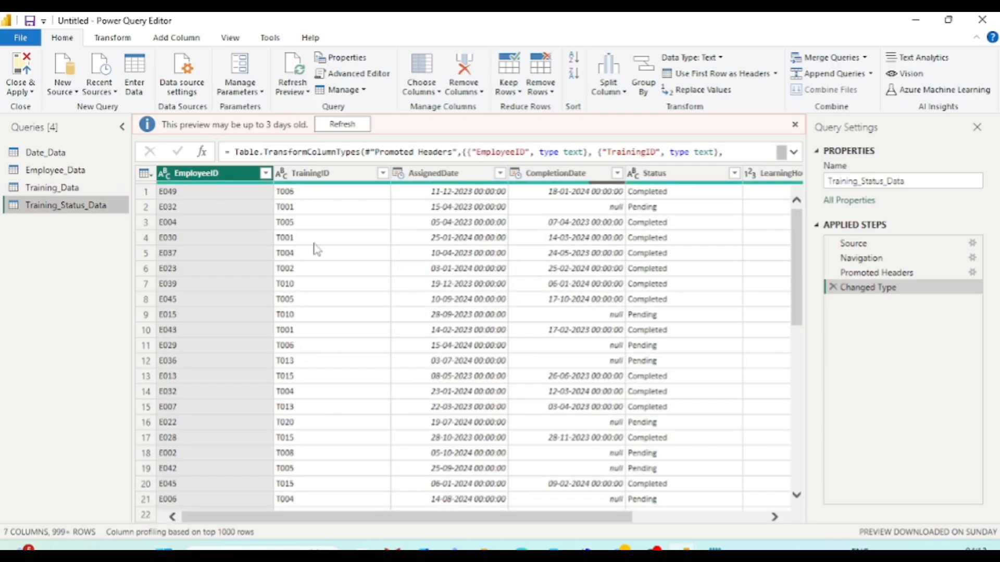
click(397, 177)
click(422, 272)
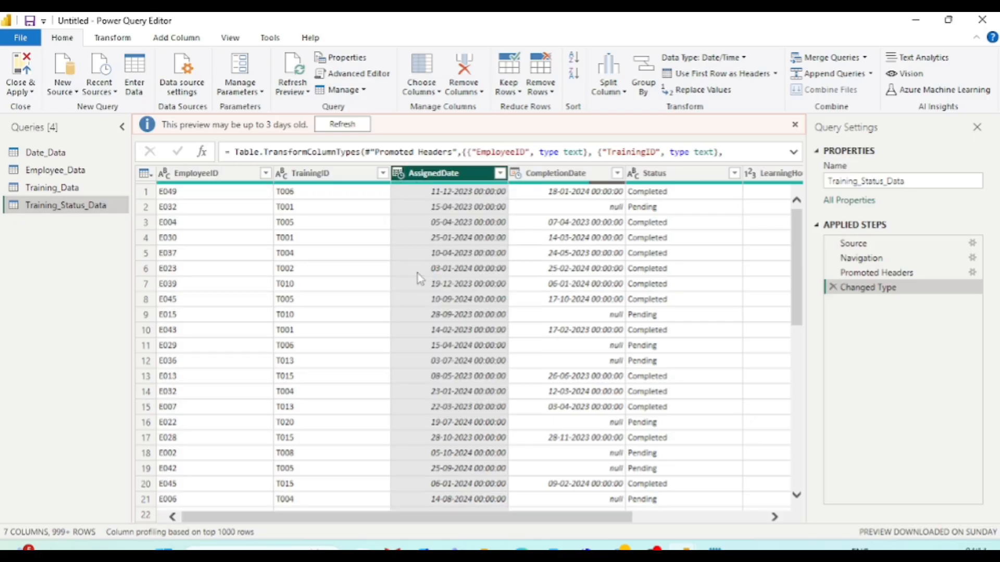
click(520, 314)
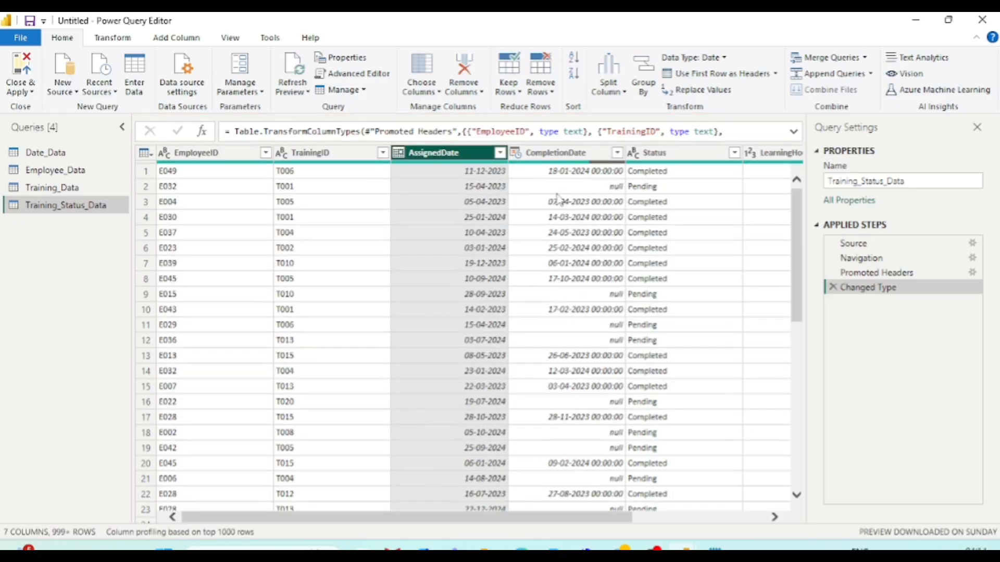
- Change the CompletionDate column to the Date type, replacing the current conversion, and close the query editor with all changes applied
click(516, 152)
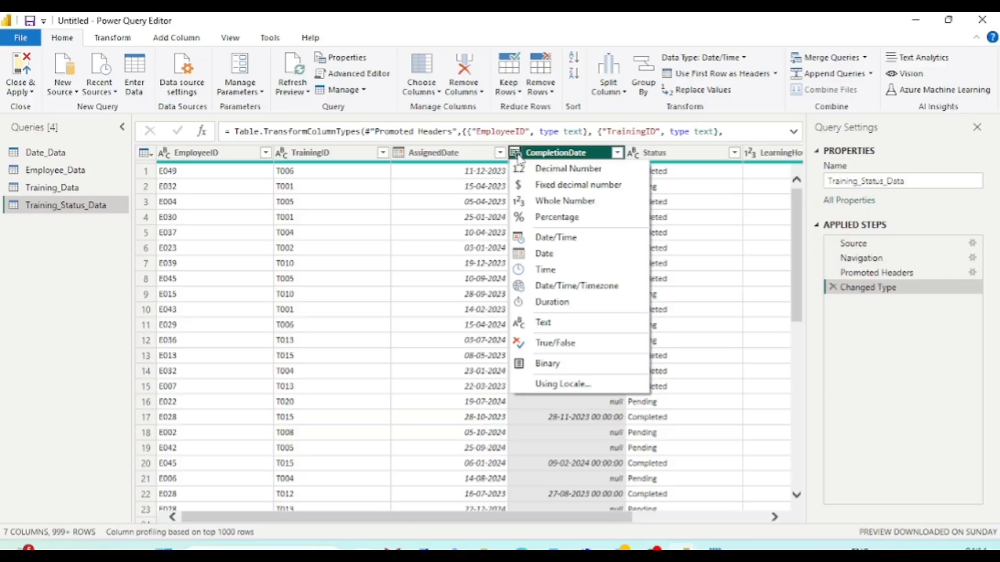
click(520, 255)
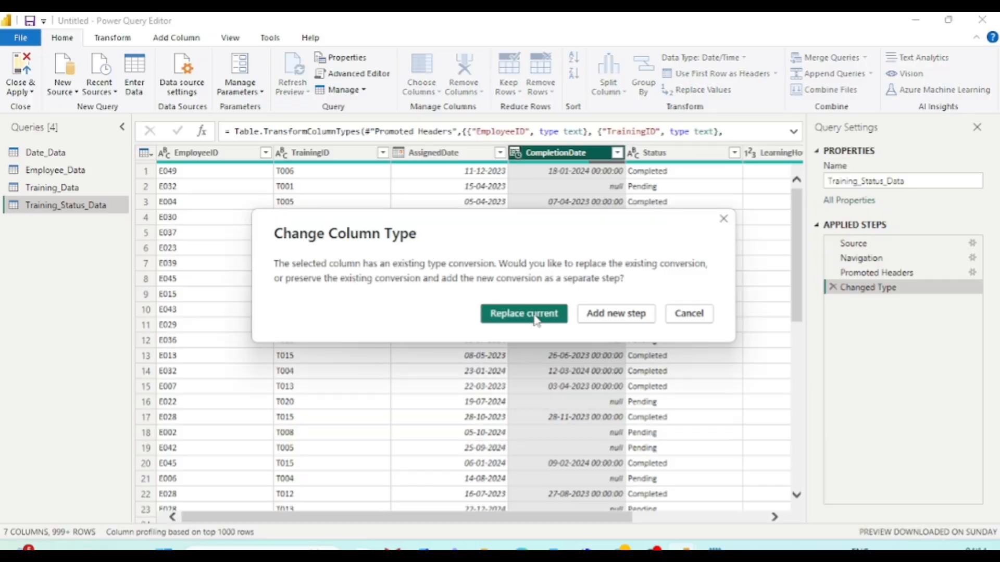
click(536, 315)
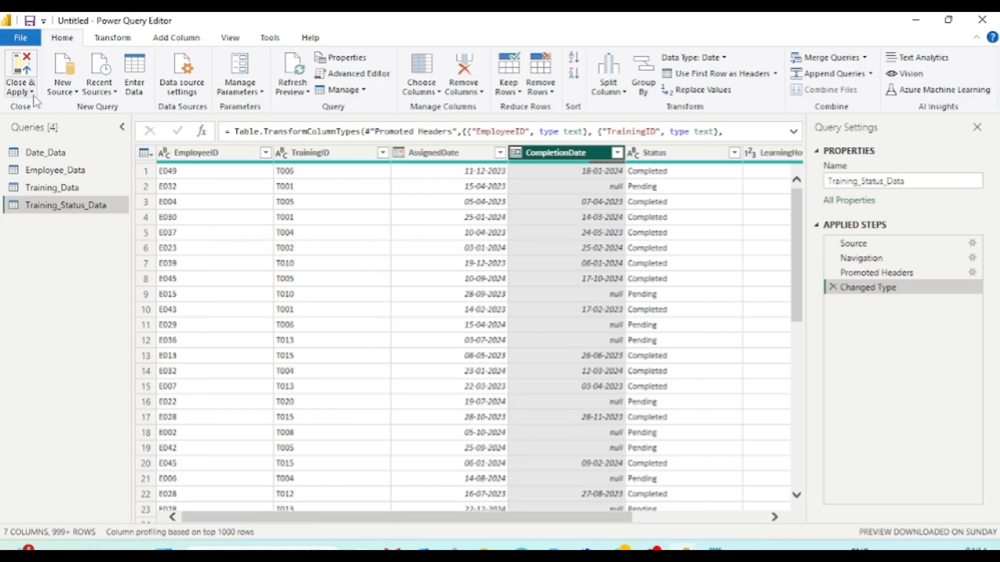
click(32, 92)
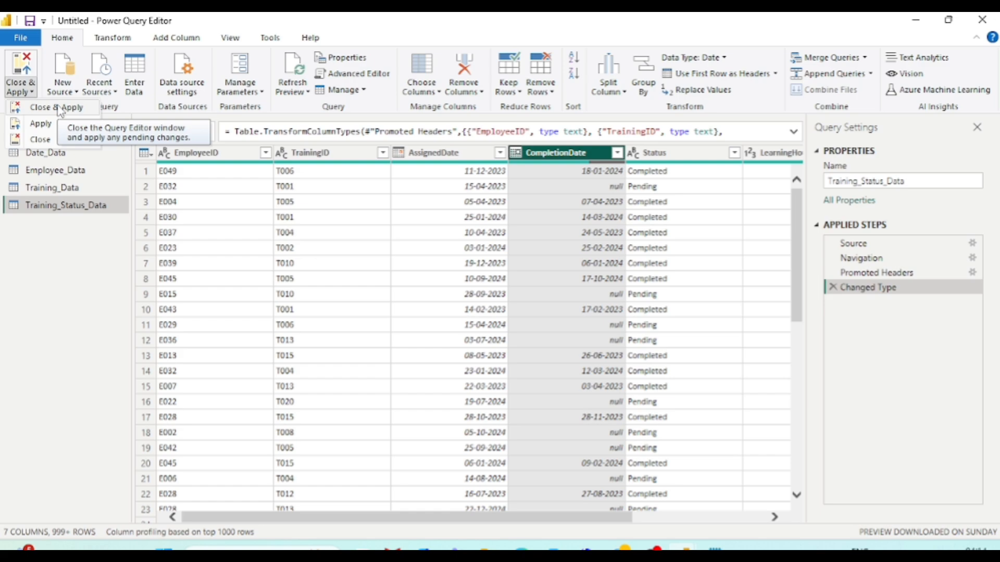
click(58, 108)
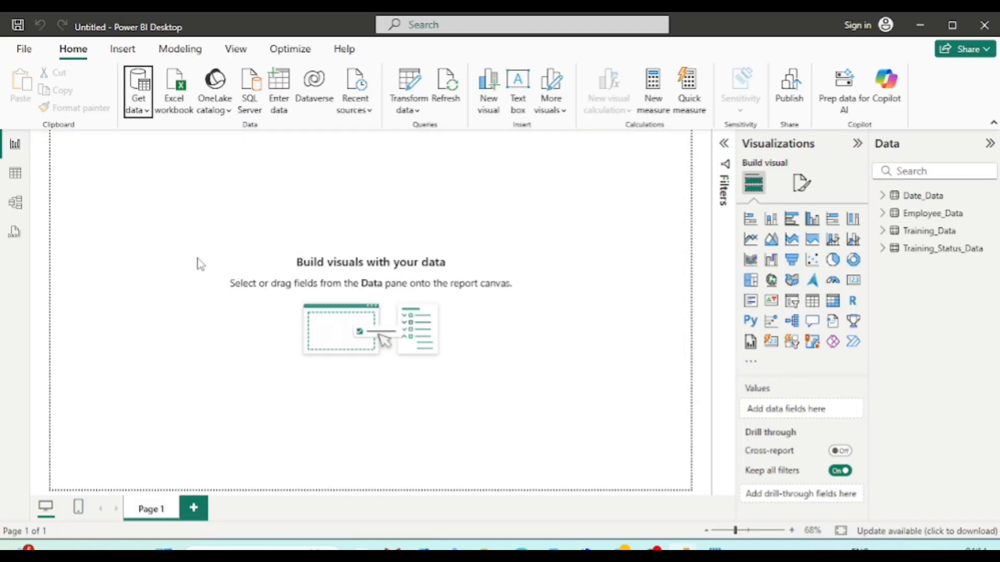
- In the model view, arrange Employee_Data beside Training_Data, Training_Status_Data below Training_Data, and Date_Data to the lower right of Employee_Data
click(15, 203)
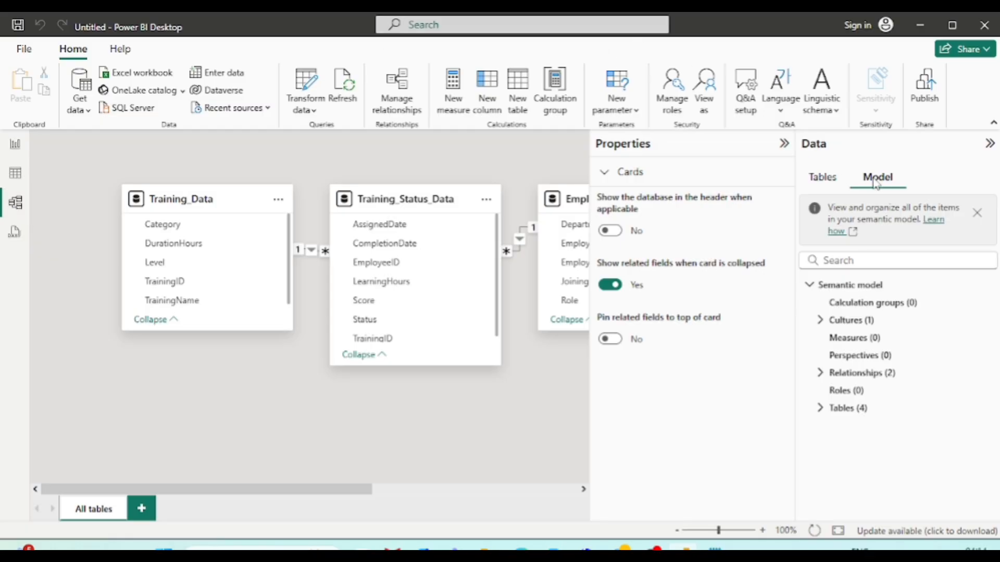
click(777, 145)
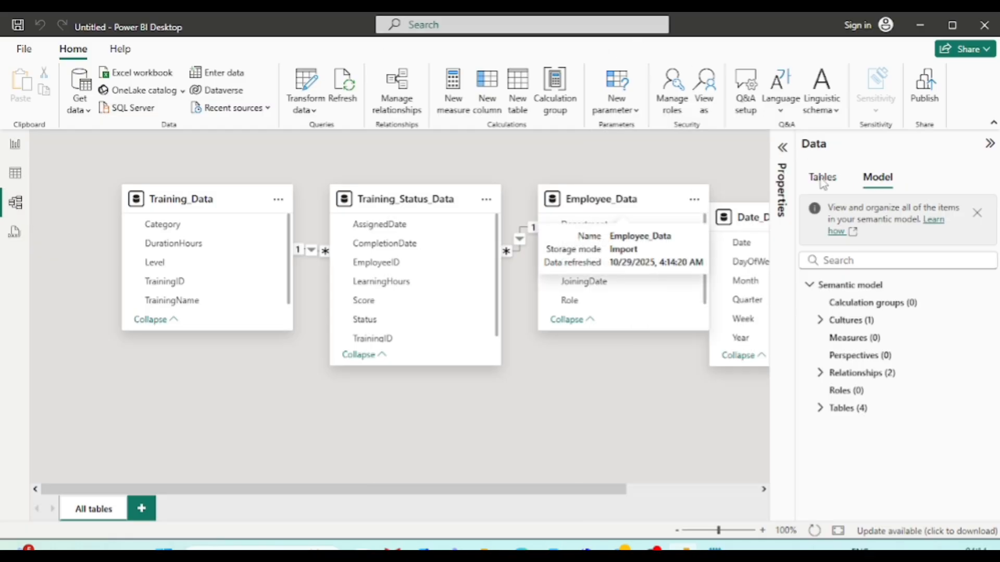
drag(182, 192, 145, 195)
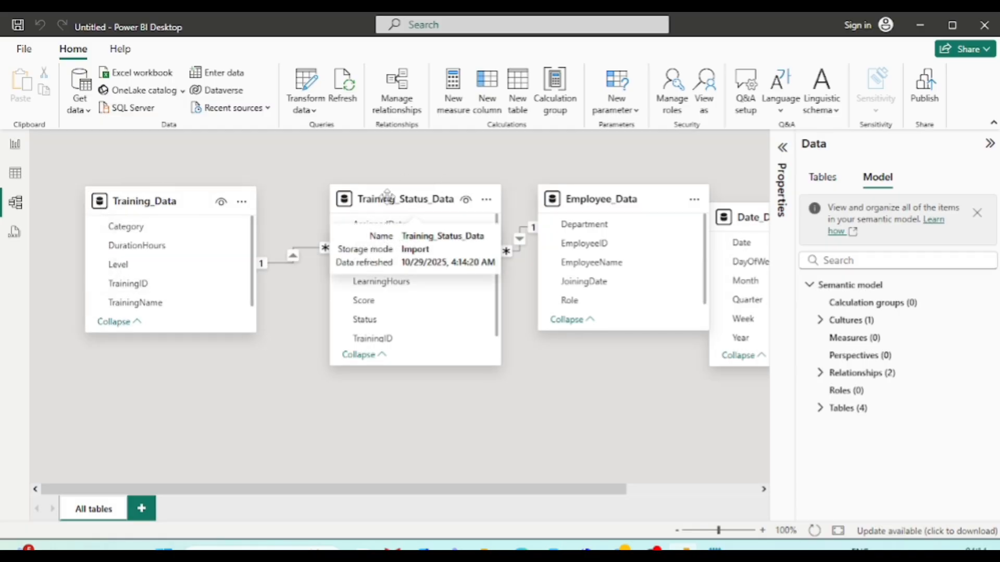
drag(380, 207, 148, 397)
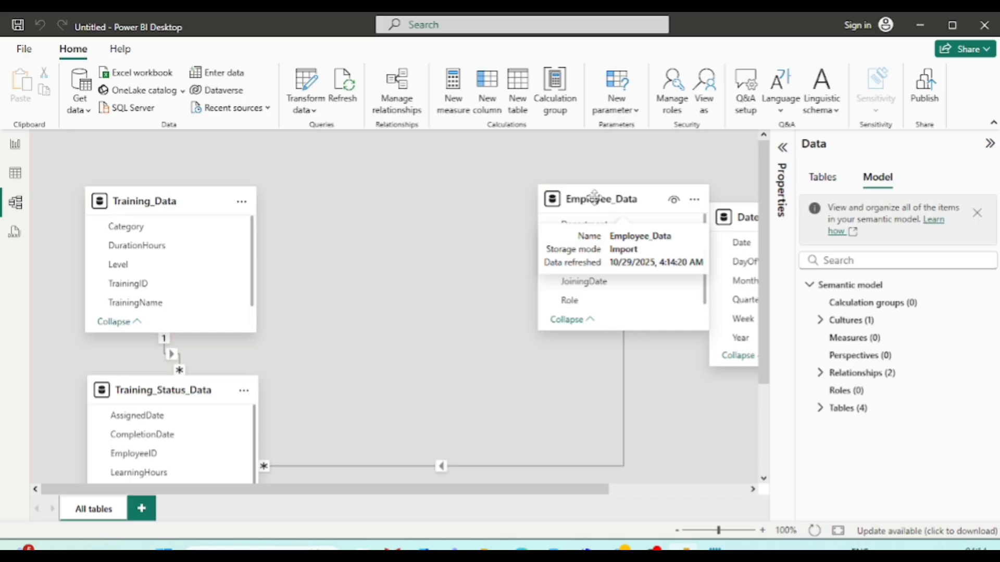
drag(594, 196, 348, 198)
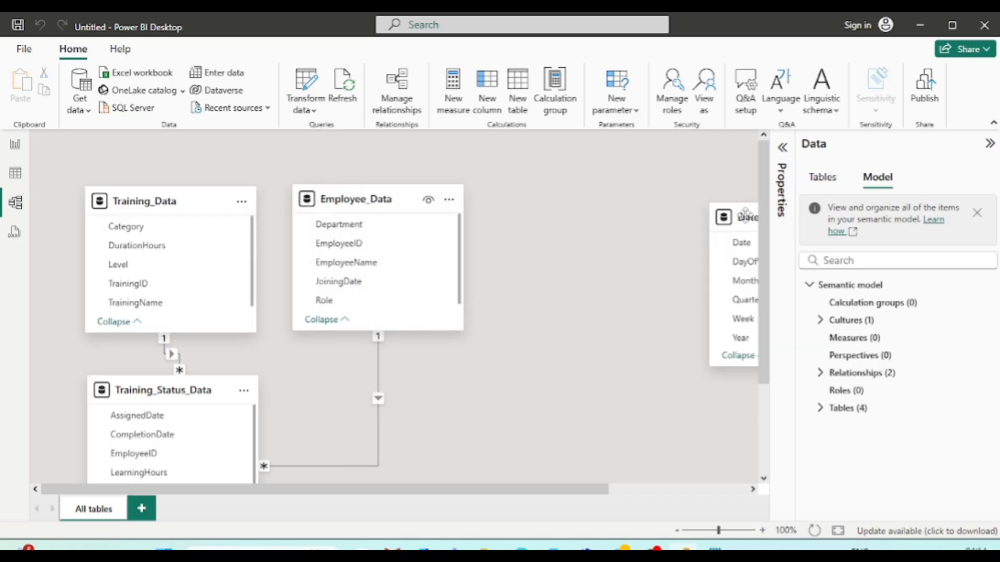
drag(746, 214, 513, 359)
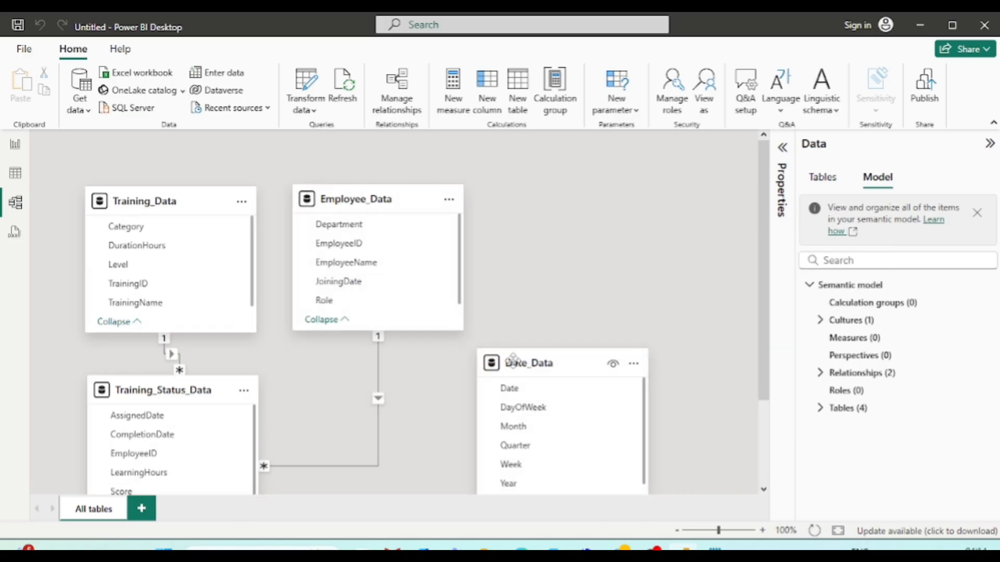
- Create an active many-to-one relationship from AssignedDate in Training_Status_Data to Date in Date_Data with single cross-filter direction
scroll(575, 232, down, 1)
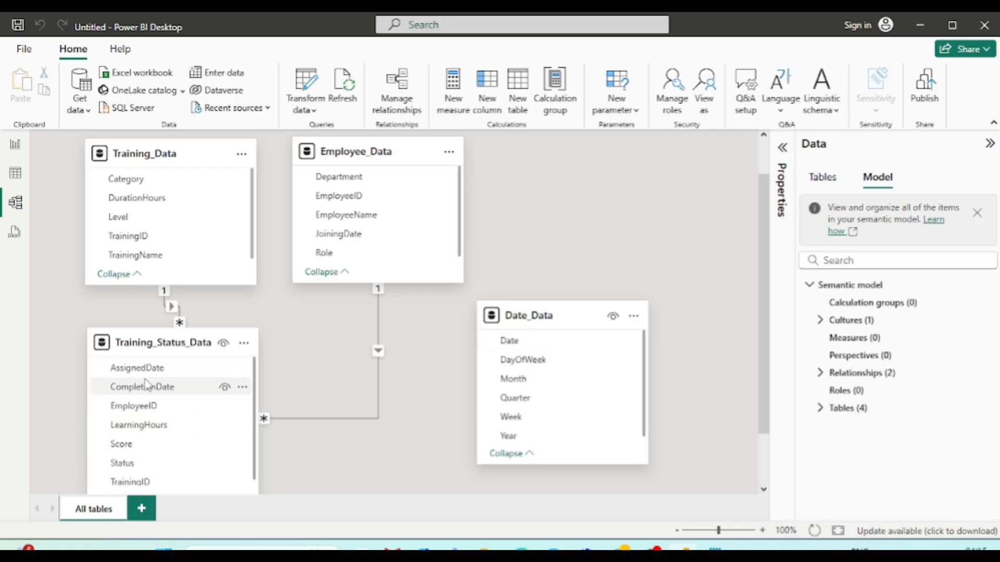
drag(125, 378, 530, 352)
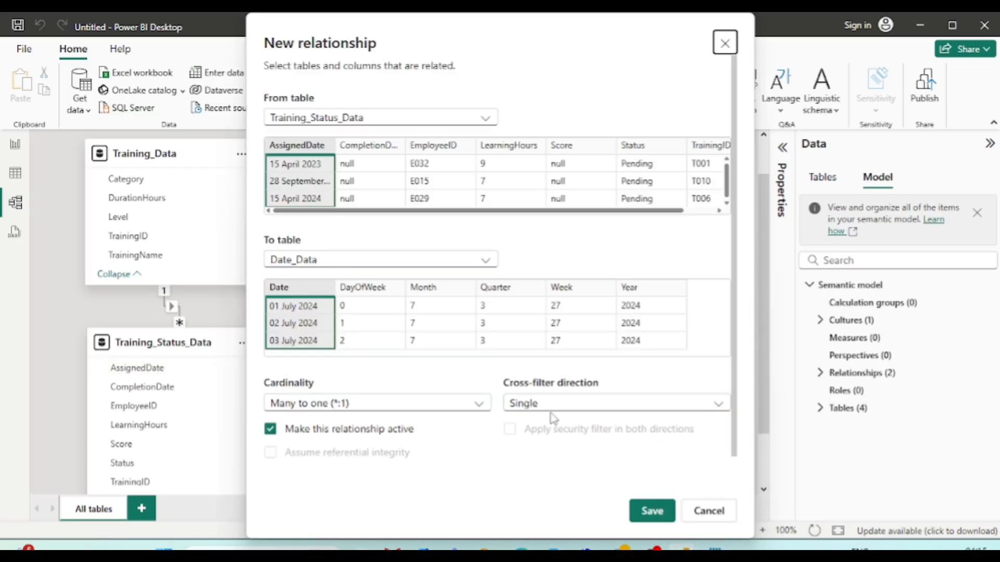
click(654, 517)
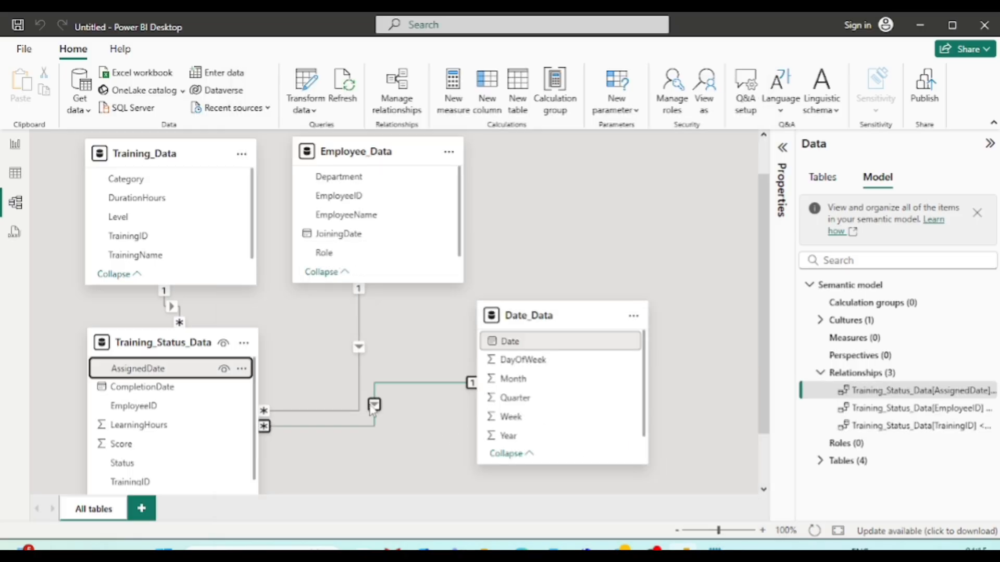
- In the report view, set the canvas background of Page 1 to light gray with 5% transparency
click(16, 146)
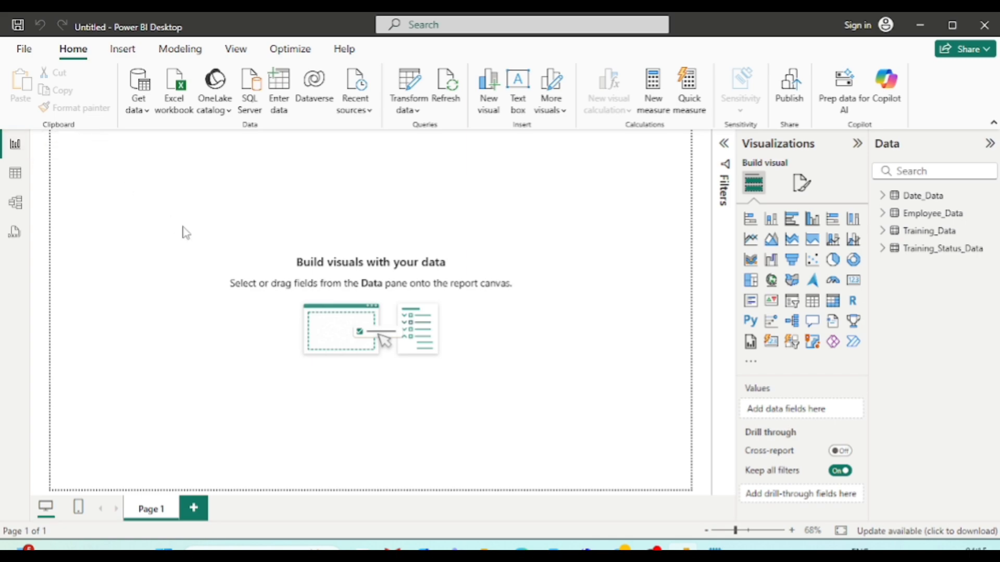
click(802, 182)
click(751, 313)
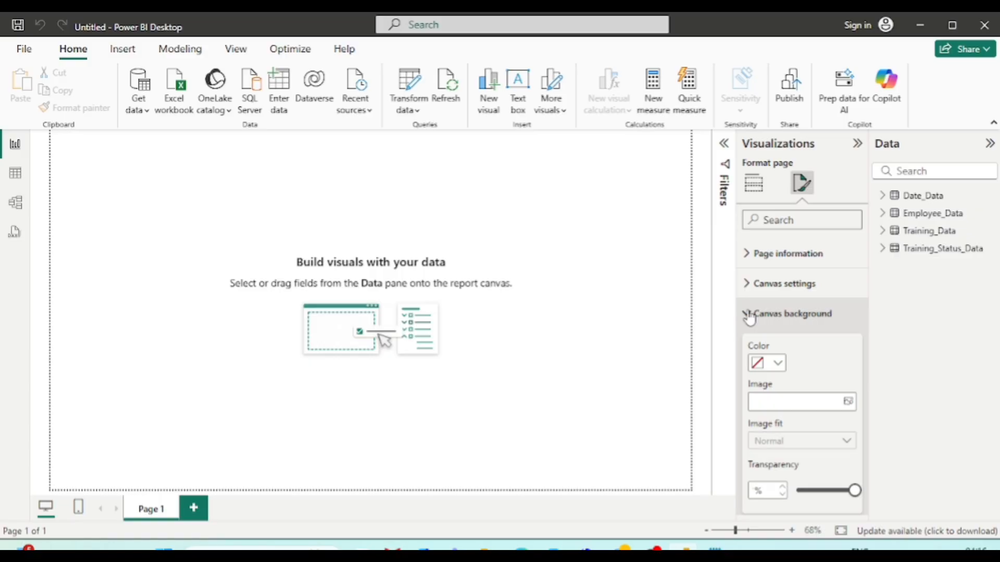
click(777, 364)
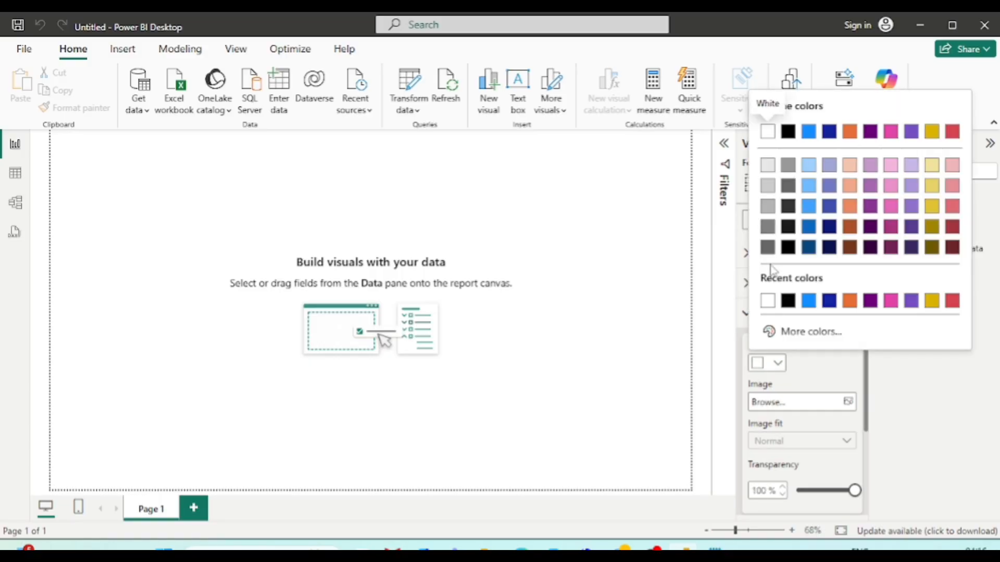
click(769, 185)
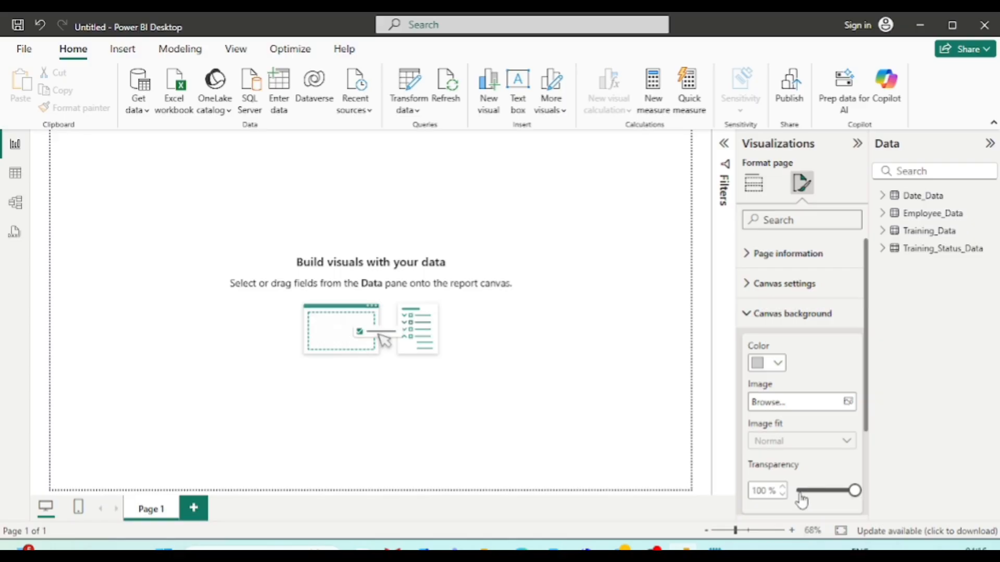
drag(811, 492, 800, 491)
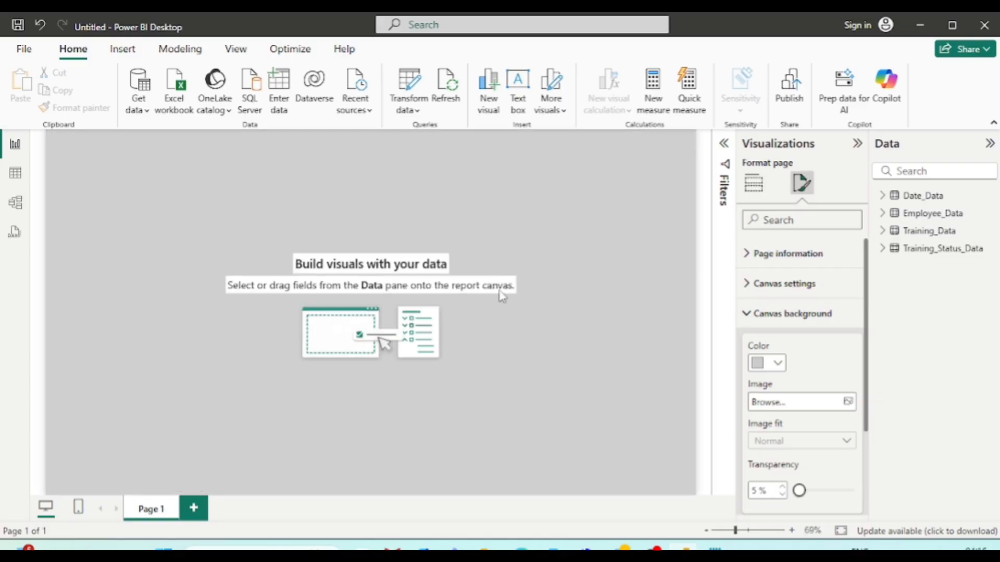
click(283, 176)
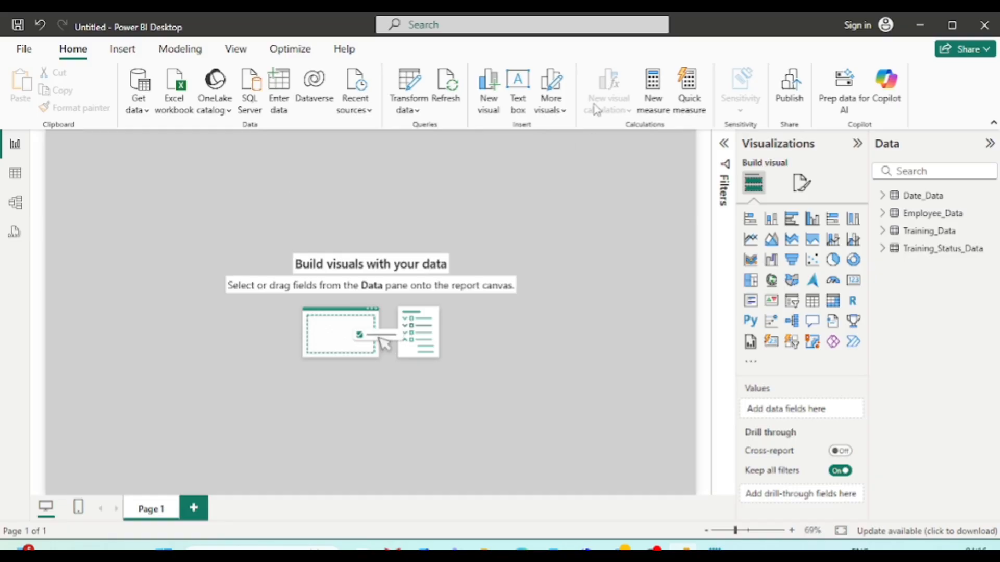
- Insert a short text box across the full width of the page's top and enable its title with the text "Training And learning tracker Dashboard"
click(518, 86)
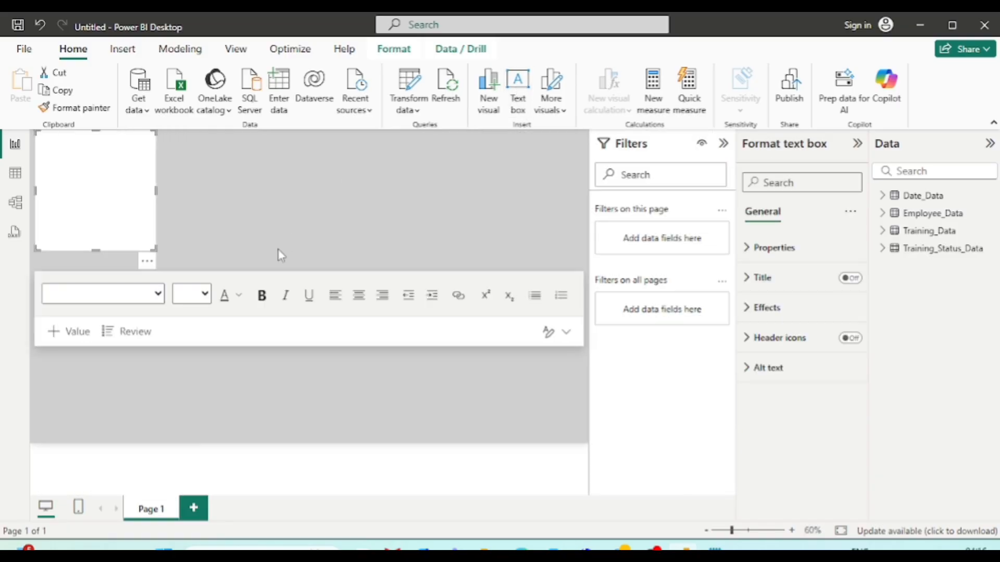
drag(154, 249, 591, 168)
click(850, 278)
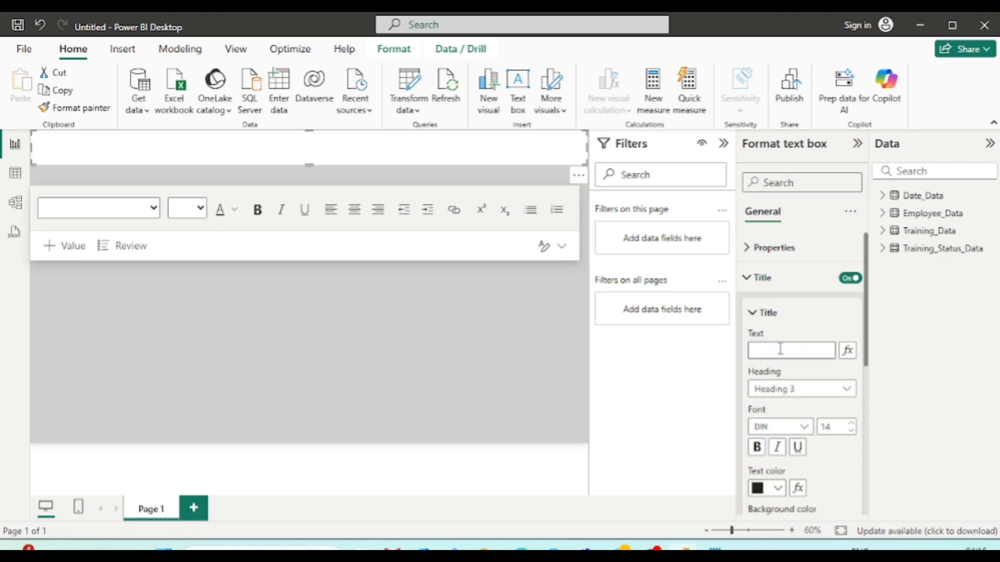
click(780, 350)
text(Training And learning tracker Dashboard)
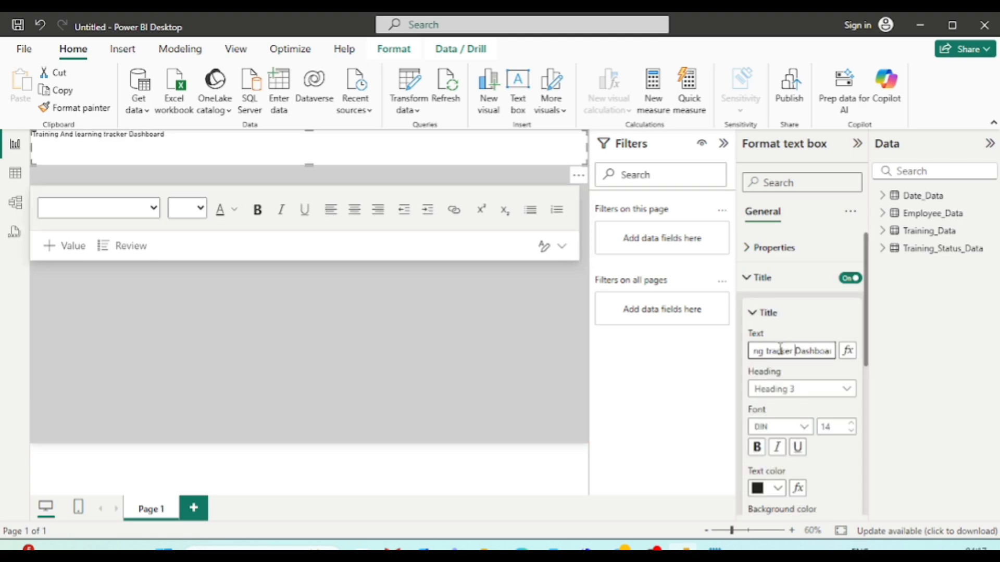
- Capitalize "Tracker" in the text box's title text
key(Left)
key(Left)
key(Left)
key(Left)
key(Left)
key(Left)
key(Left)
key(BackSpace)
text(T)
key(Left)
key(Left)
key(Left)
key(Left)
key(Left)
key(Left)
key(Left)
key(Left)
key(Left)
key(Left)
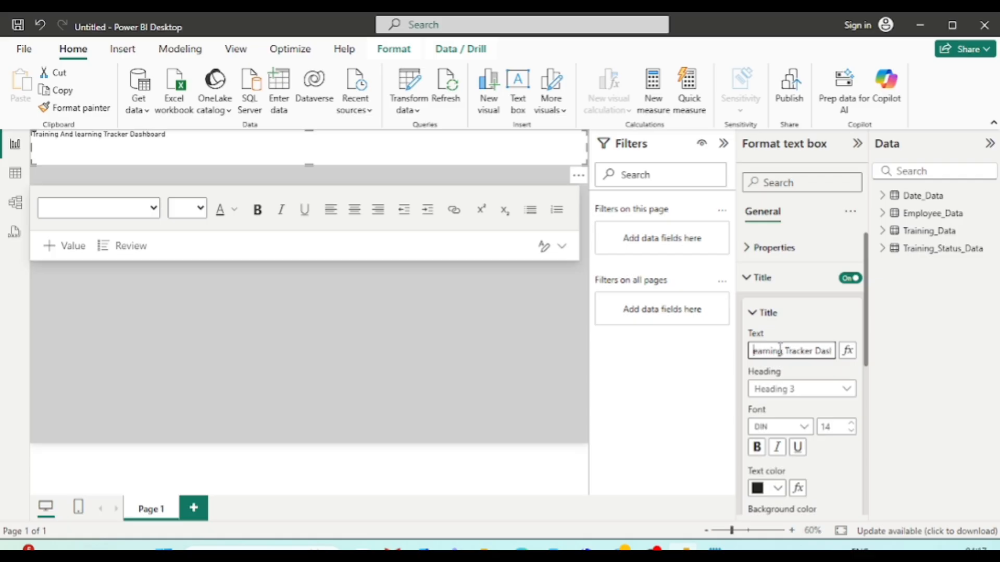
key(Left)
key(Left)
key(Left)
key(Left)
key(Left)
key(Left)
key(Left)
key(Left)
key(Left)
key(Left)
key(Left)
key(Left)
key(Left)
- Set the title's heading style to Normal and its font to a heavier Segoe UI variant at size 20
click(824, 390)
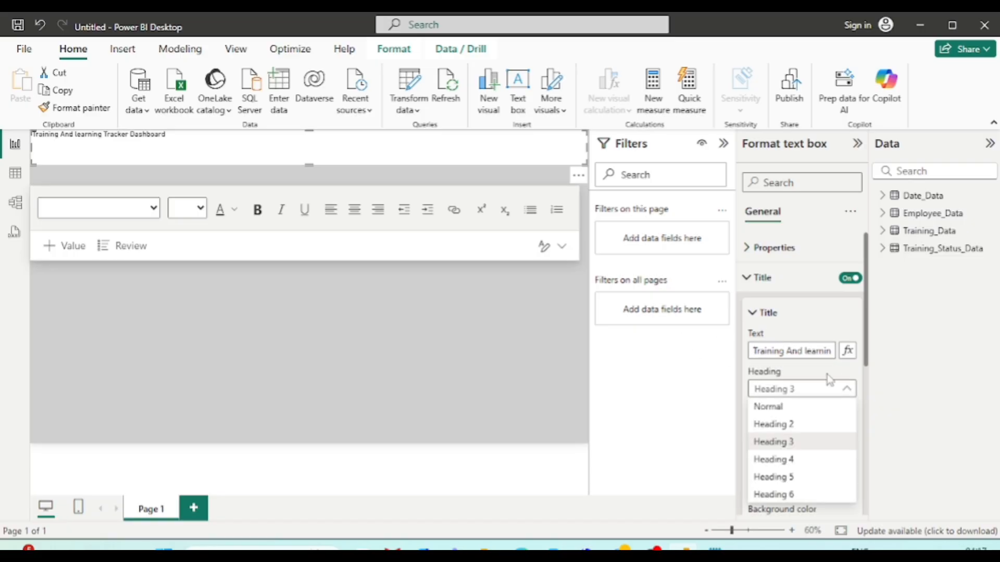
click(765, 407)
scroll(766, 409, down, 3)
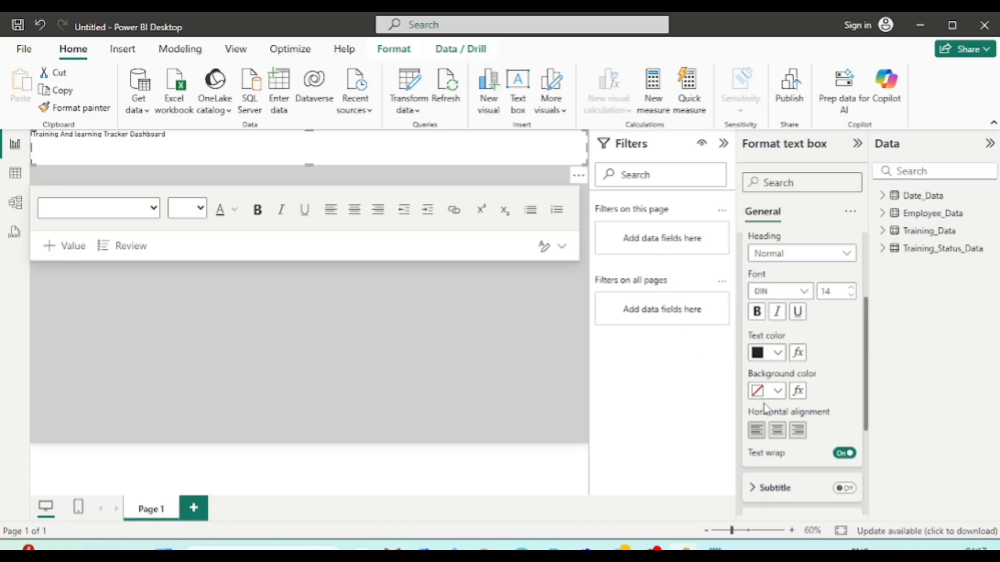
scroll(766, 407, down, 1)
click(805, 250)
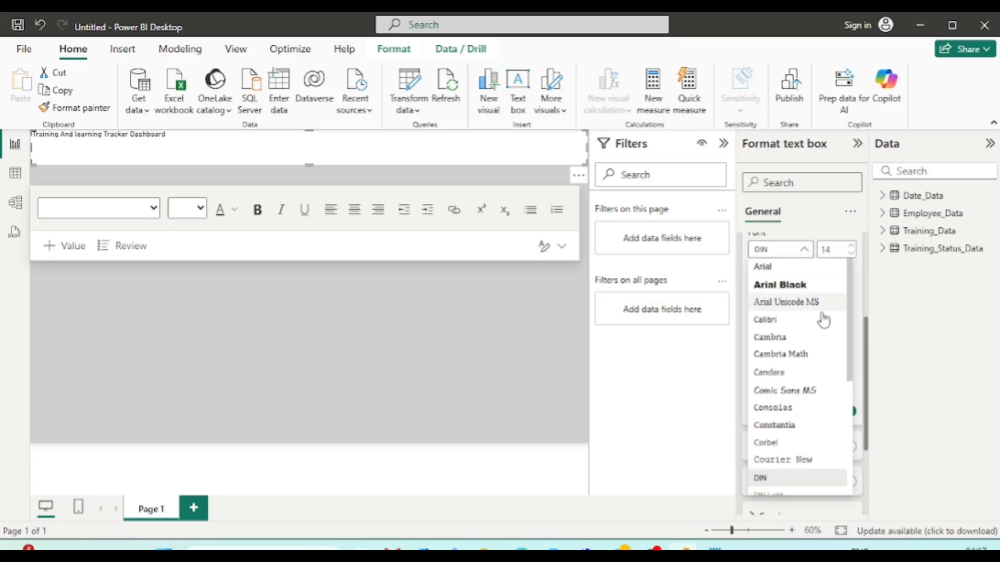
scroll(812, 323, down, 5)
click(760, 363)
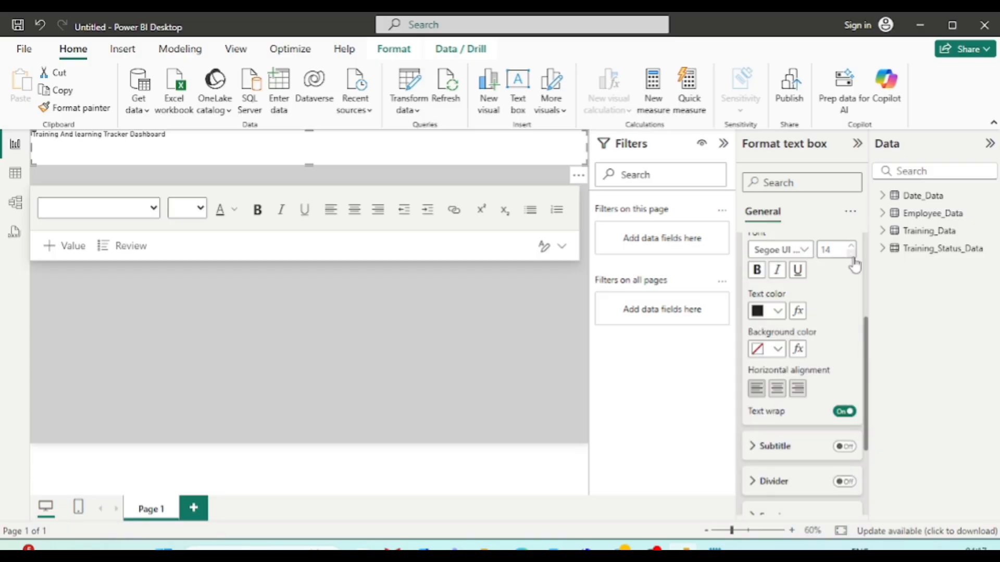
double_click(836, 249)
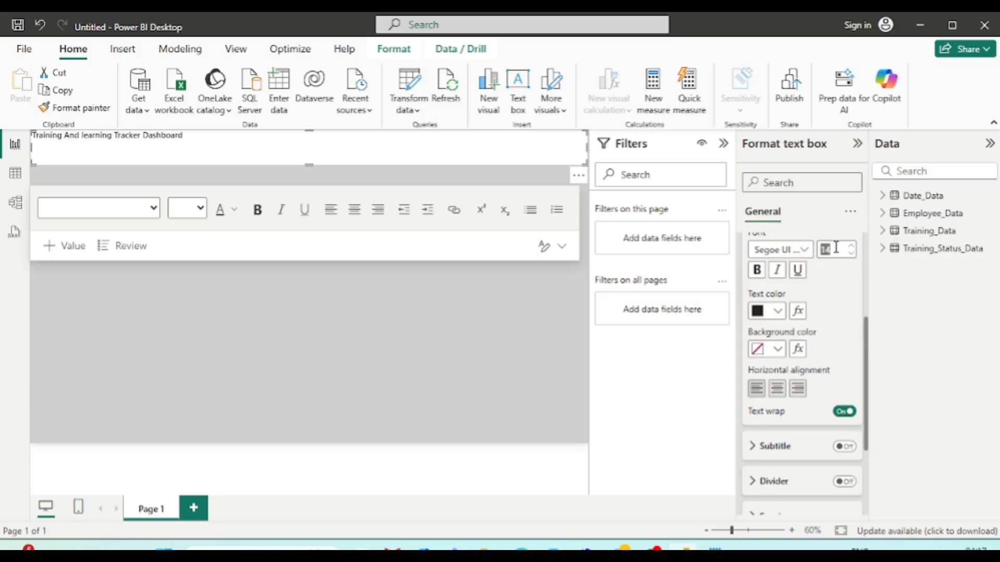
text(20)
key(Return)
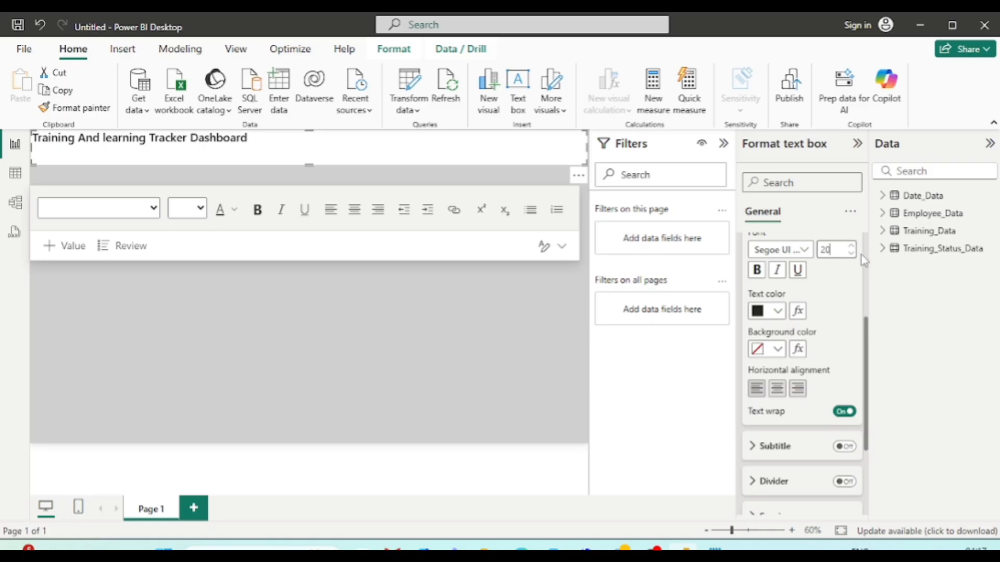
- Make the dashboard title bold, color its text black, and center it horizontally
click(760, 275)
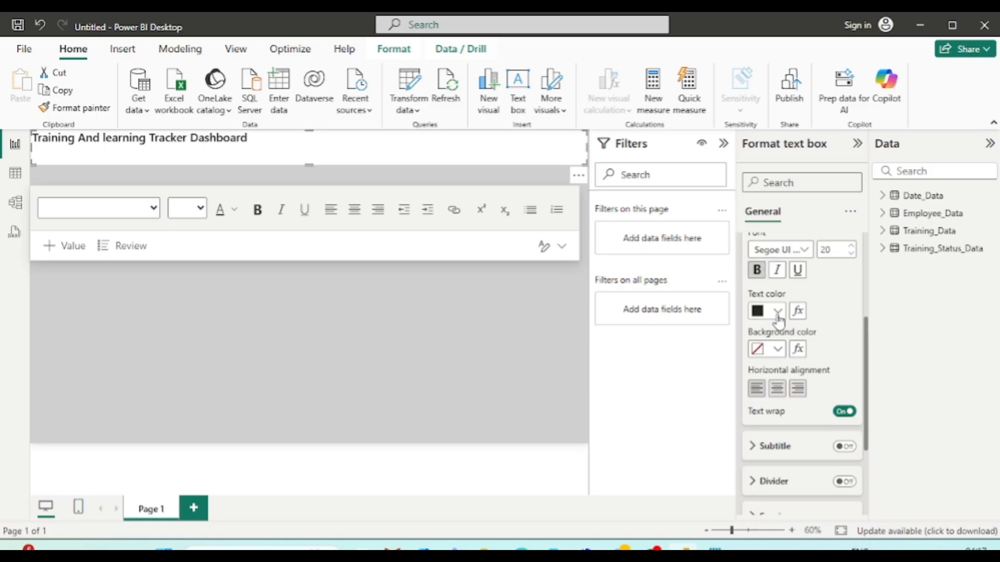
click(778, 312)
click(815, 255)
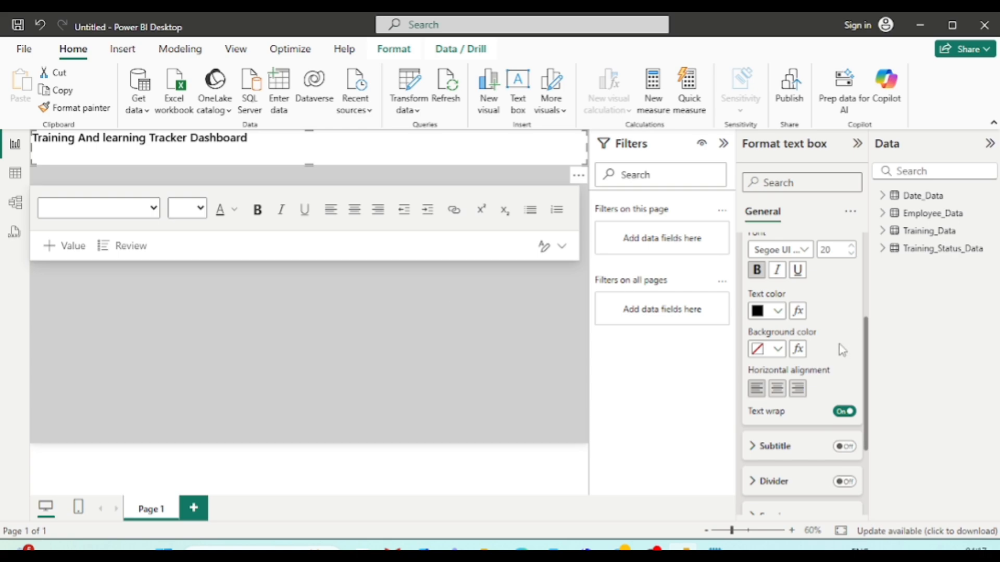
click(778, 392)
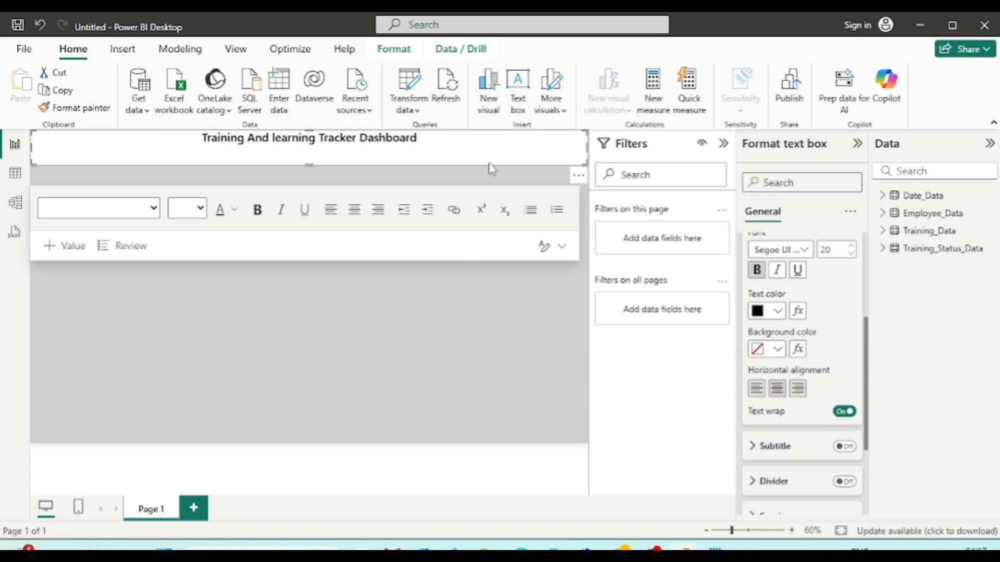
- Set the title text box's background color to the same light gray as the canvas
scroll(785, 419, down, 3)
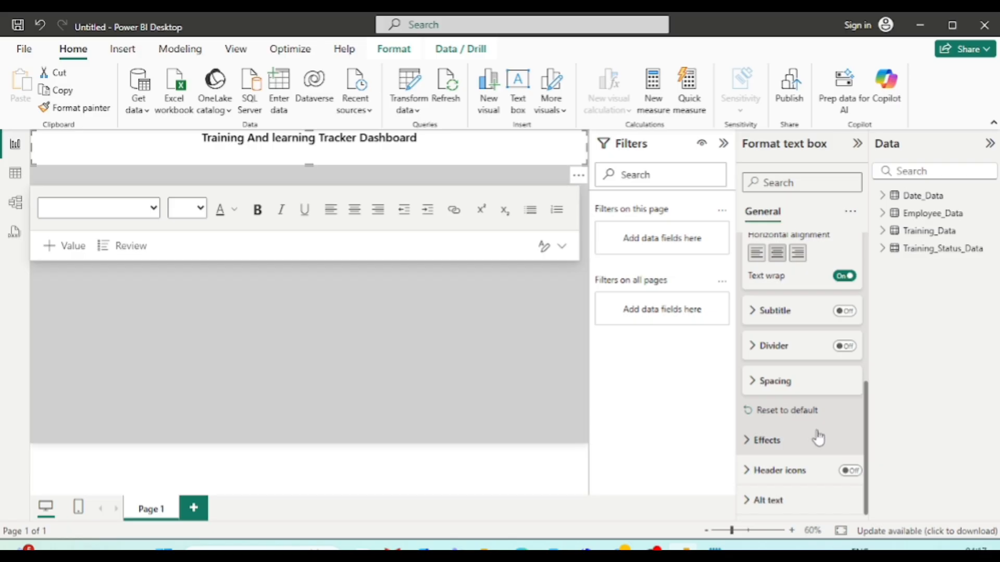
click(747, 449)
scroll(828, 401, down, 4)
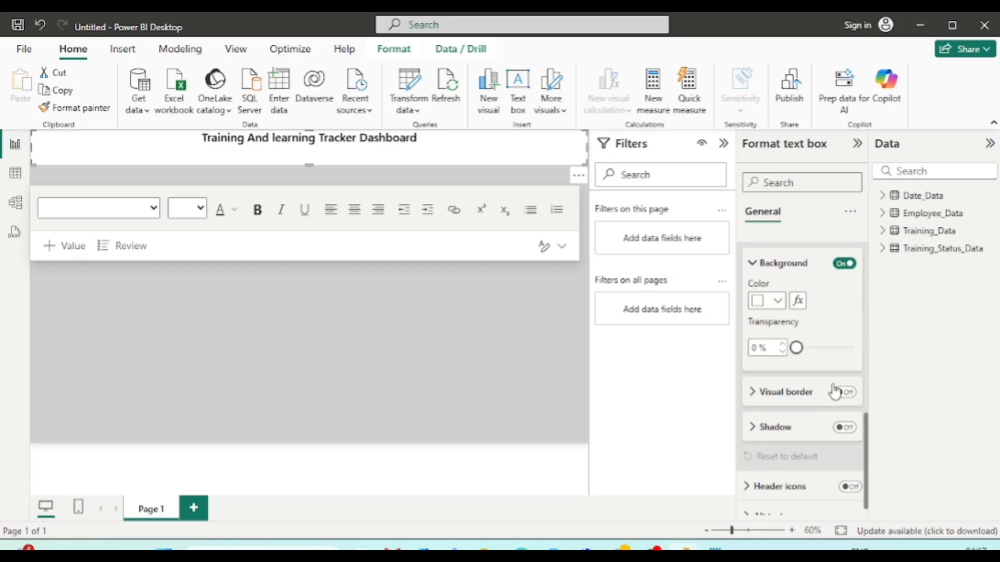
click(778, 302)
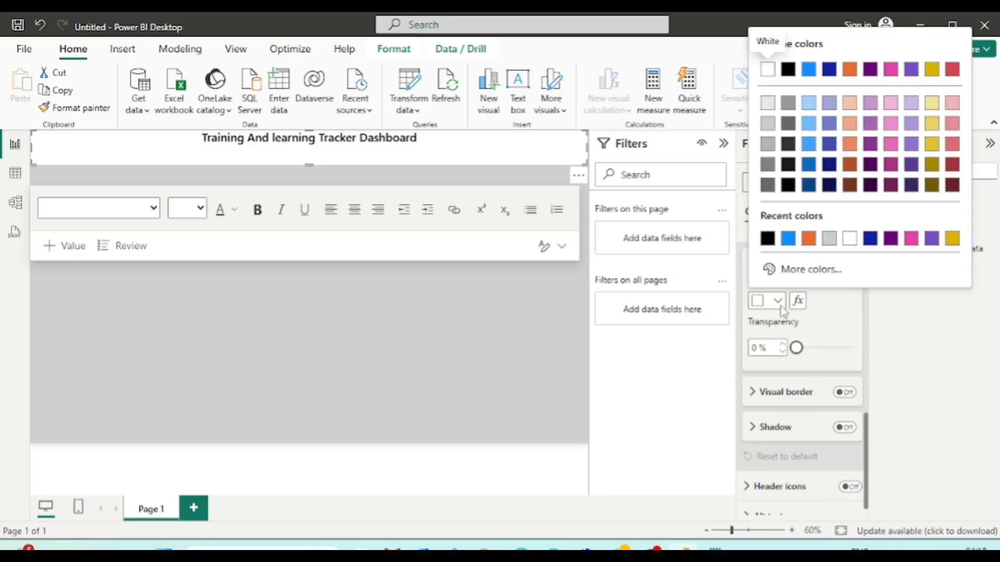
click(834, 241)
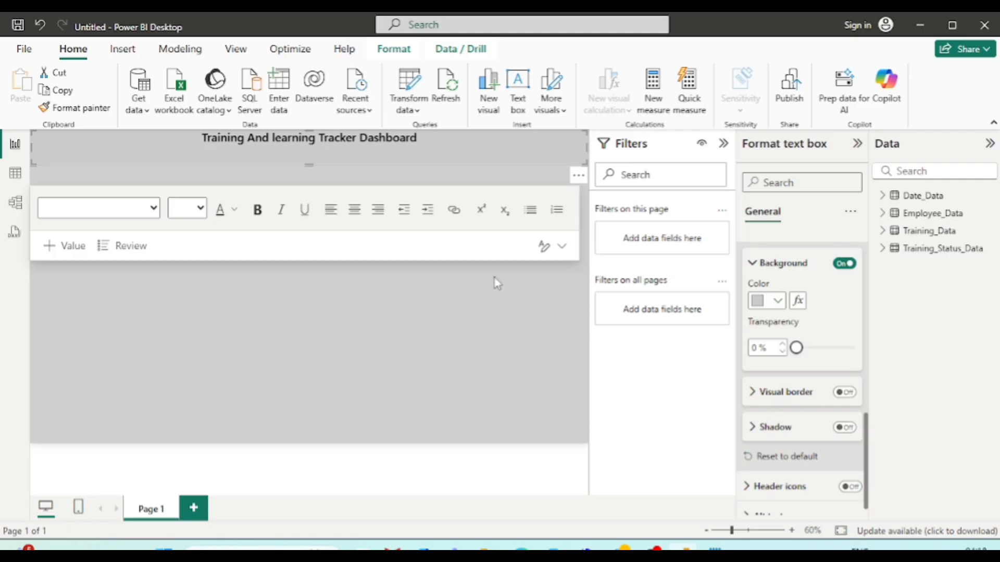
- Turn on the title box's visual border, color it blue, and round its corners to 30 px
click(846, 393)
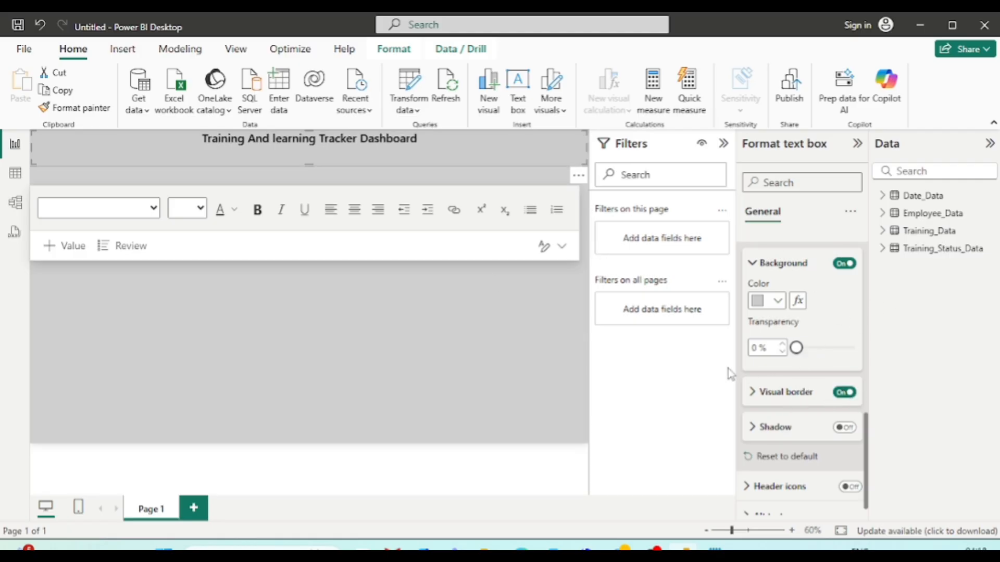
click(762, 394)
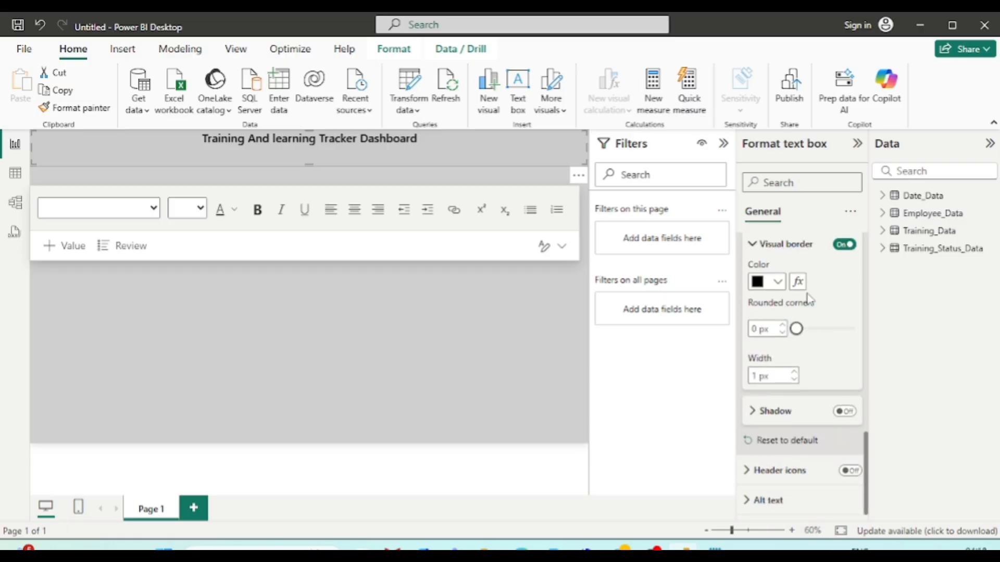
click(778, 282)
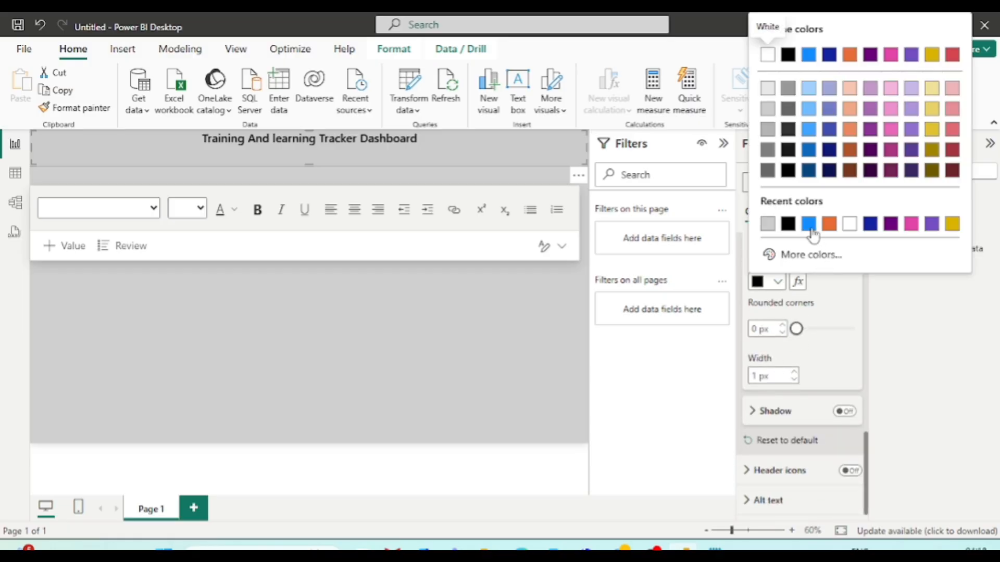
click(809, 224)
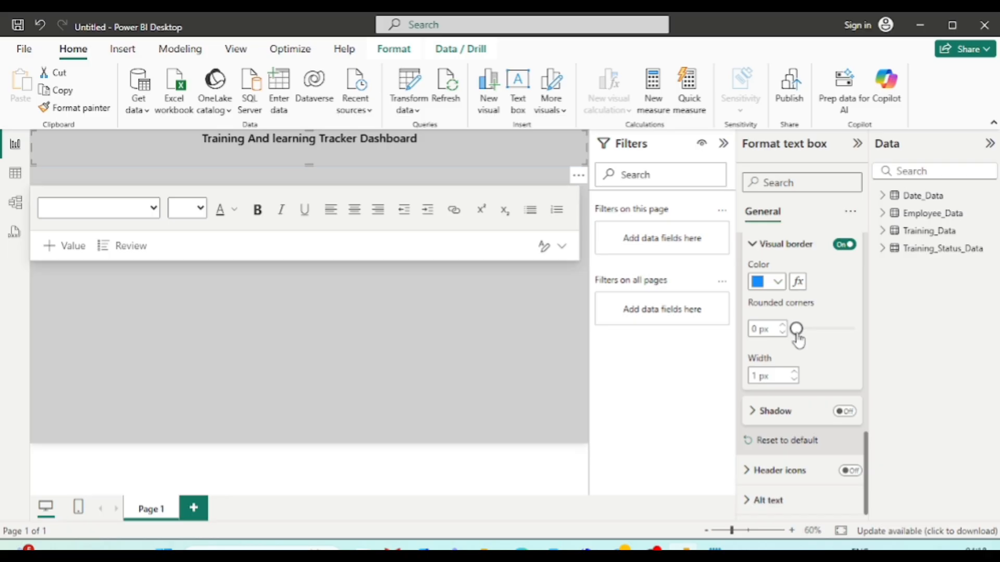
drag(796, 329, 873, 330)
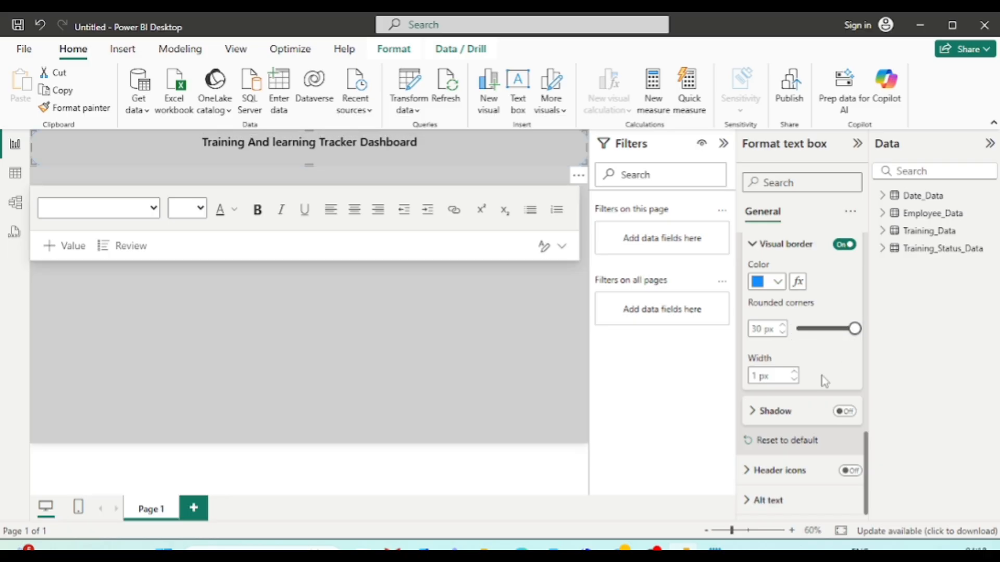
- Turn on the title box's shadow and expand the shadow settings
click(846, 412)
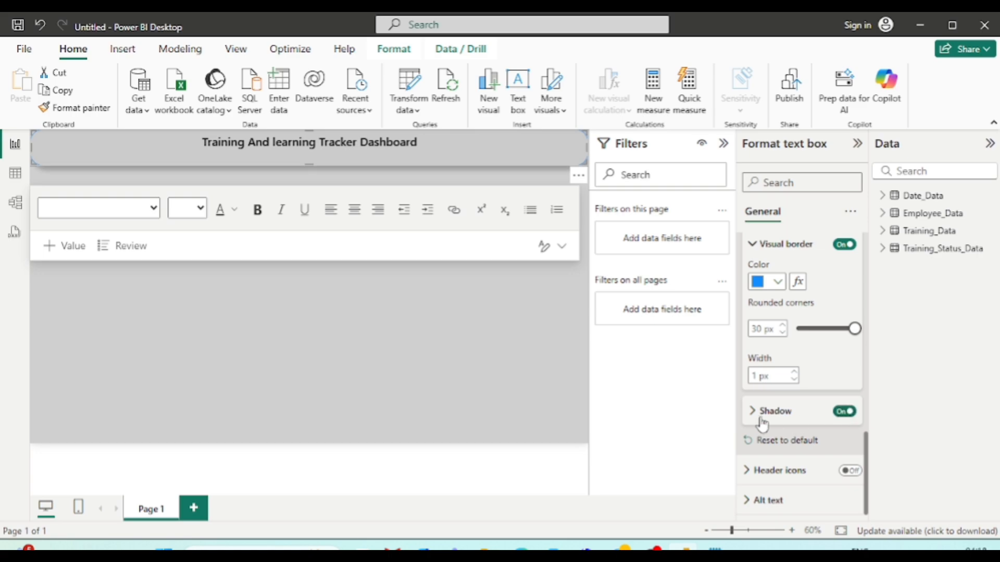
click(762, 421)
scroll(805, 419, down, 2)
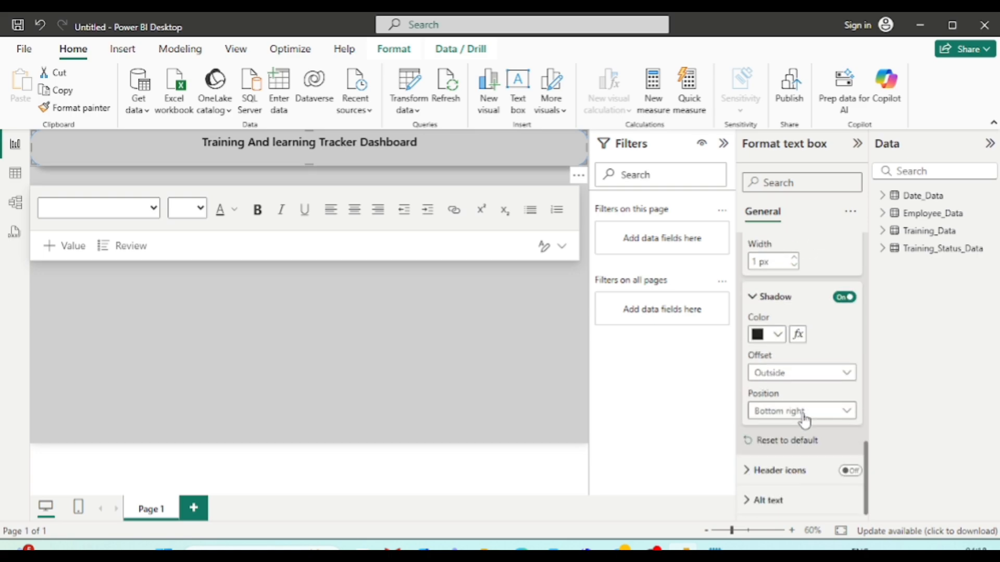
- Try narrowing the title text box to about a third of the page width
click(575, 168)
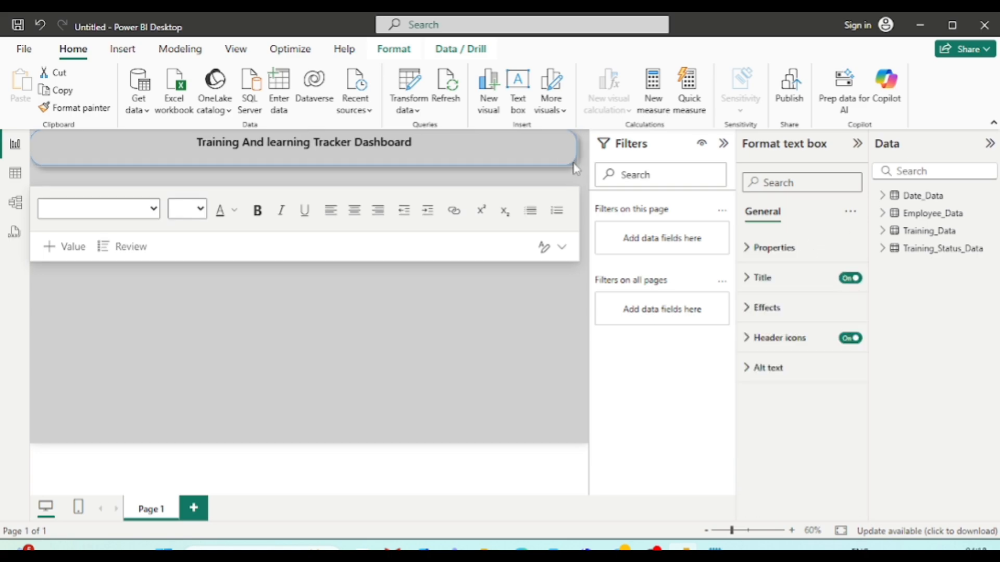
drag(576, 168, 213, 169)
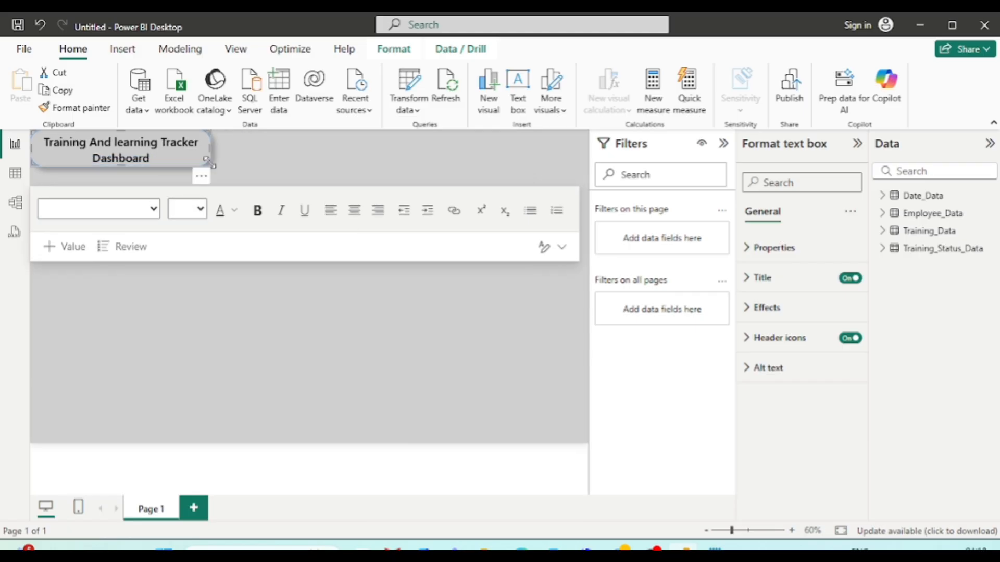
click(289, 149)
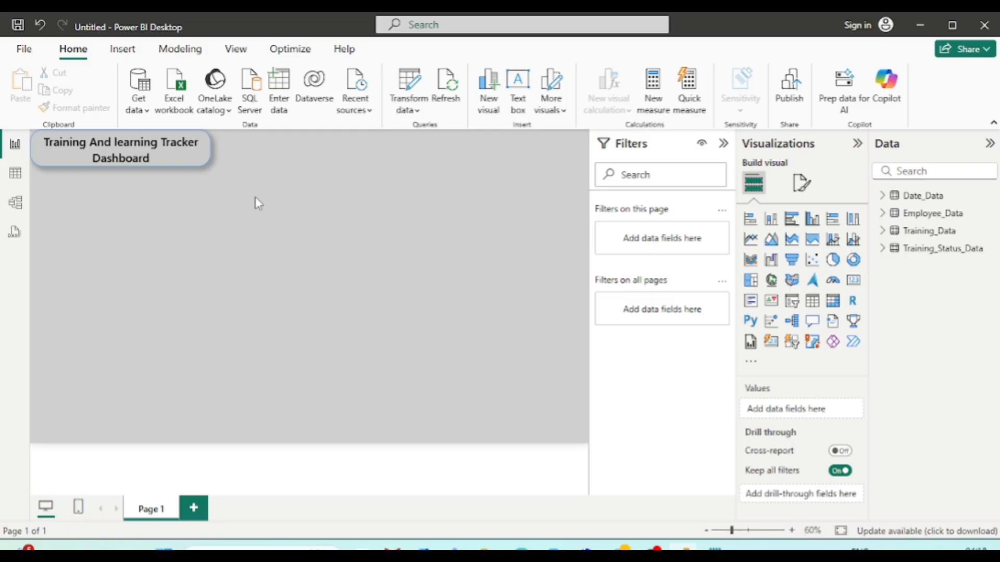
- Stretch the title text box across the full page width and reduce its height to a single-line banner
click(200, 157)
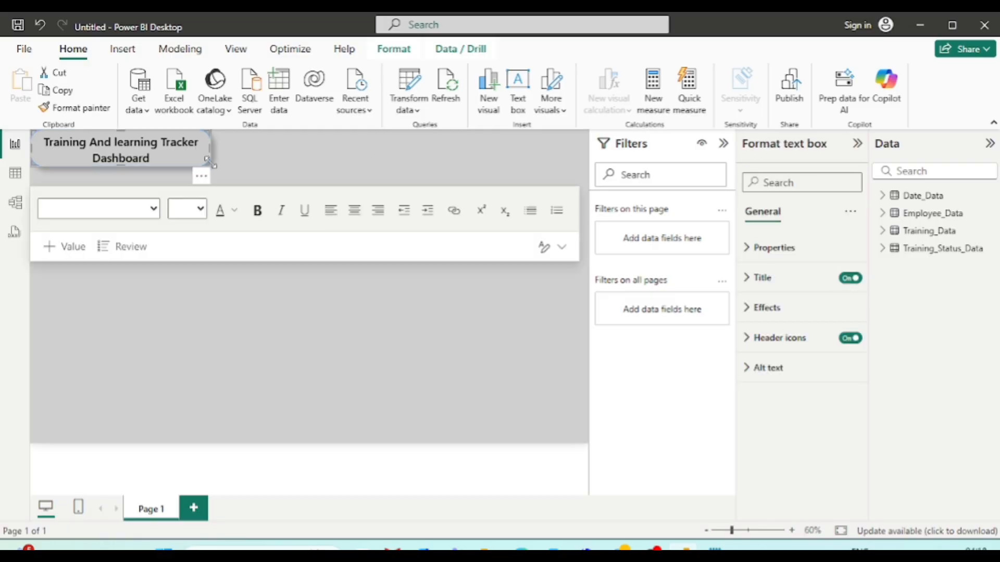
drag(214, 166, 588, 153)
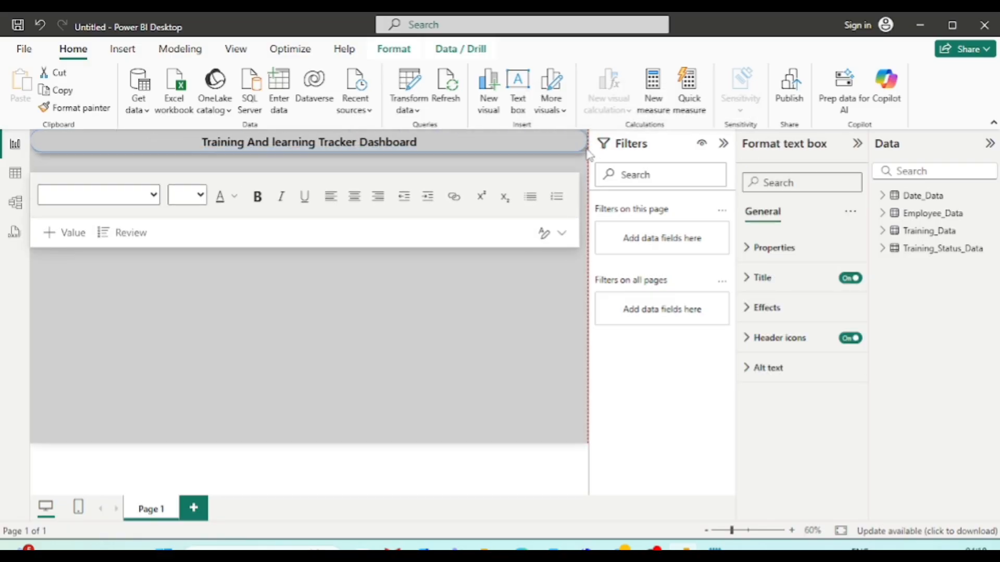
- Shrink the empty card visual to about two-fifths of the page width and place it directly beneath the title banner
click(236, 315)
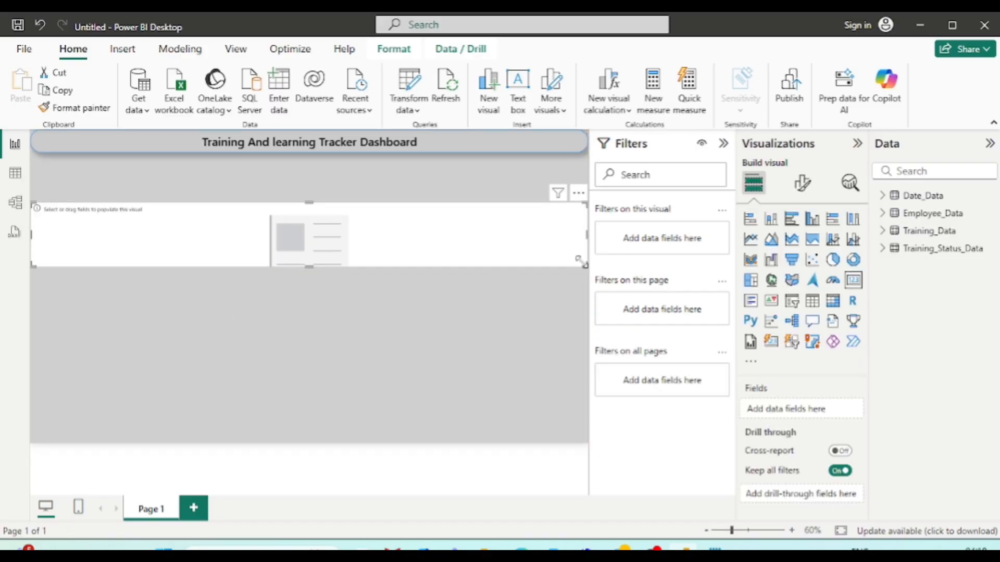
drag(578, 259, 202, 214)
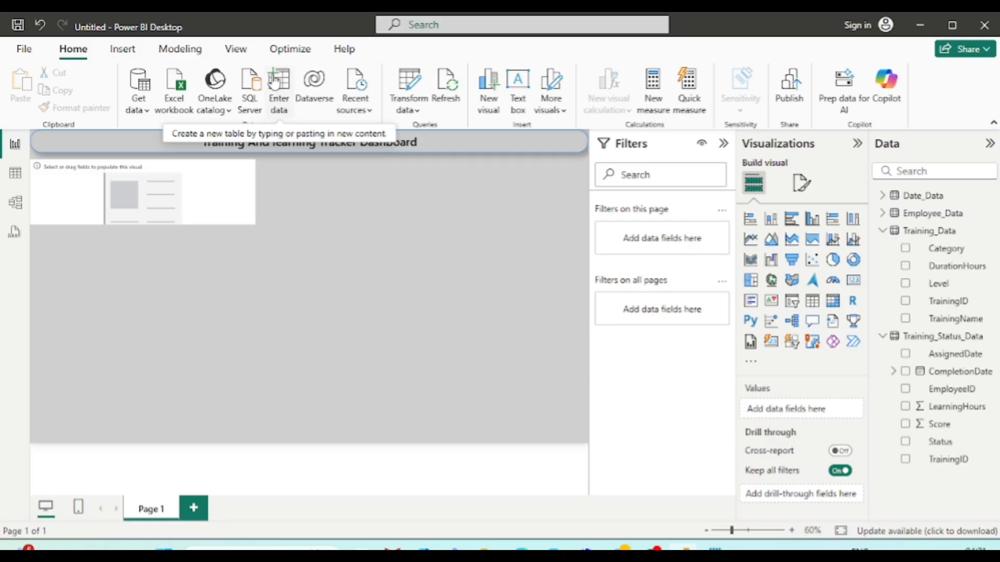
- Create an empty table named Dax_Table and load it into the model
click(276, 83)
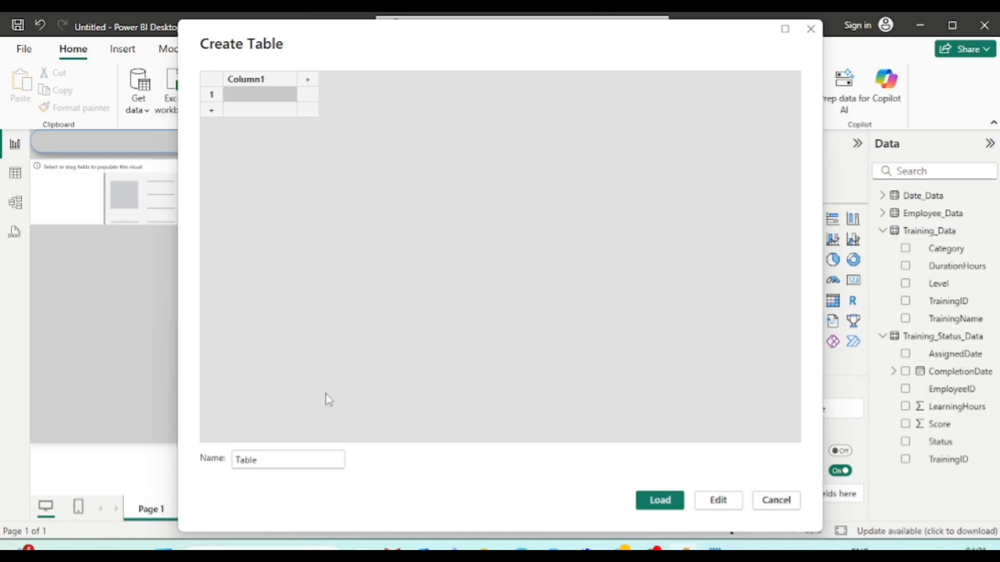
click(272, 463)
key(Left)
key(Left)
key(Left)
key(Left)
key(Left)
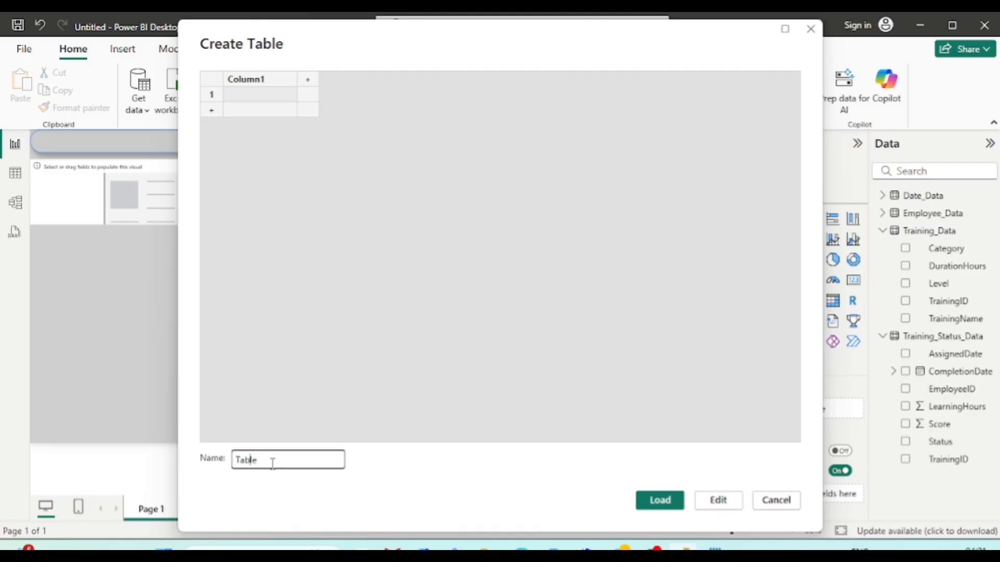
text(Dax_)
click(657, 500)
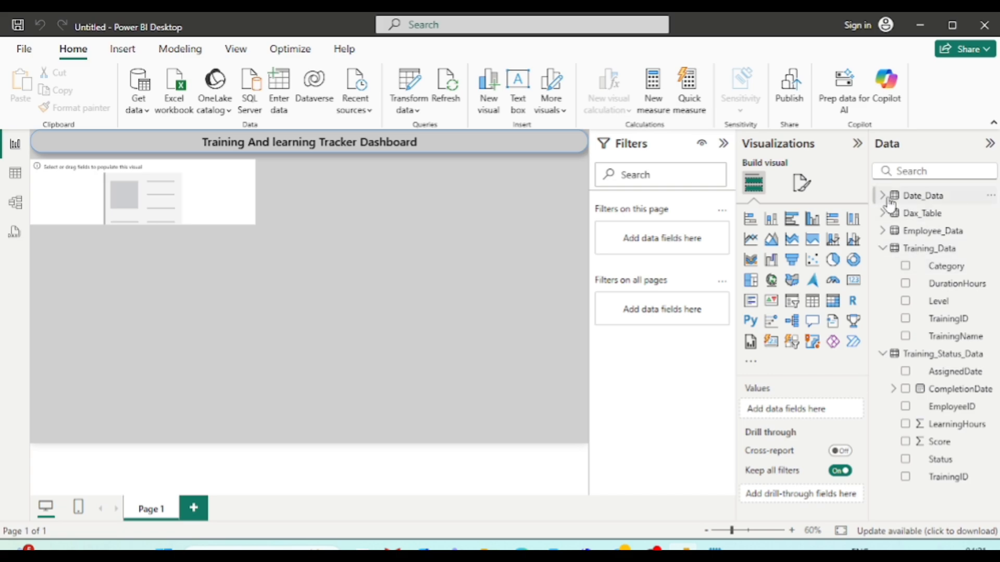
- Create a measure in Dax_Table: Total Learnings Hours = SUM(Training_Status_Data[LearningHours])
click(932, 200)
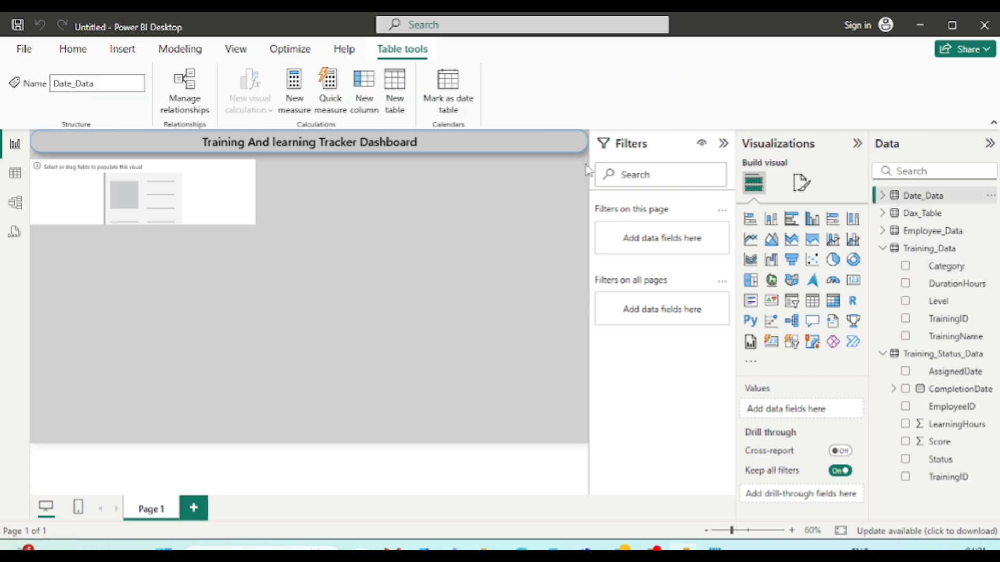
click(919, 214)
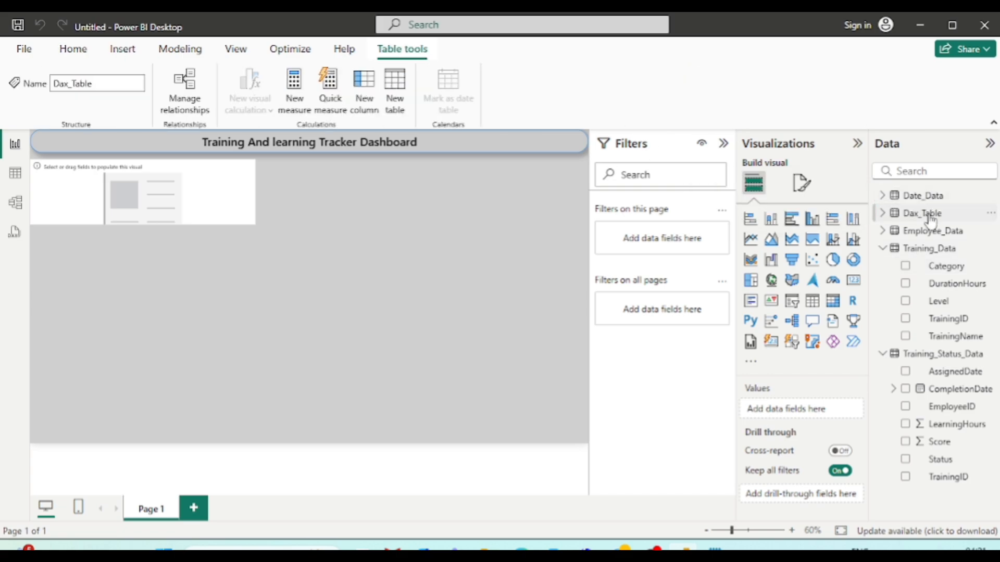
click(293, 94)
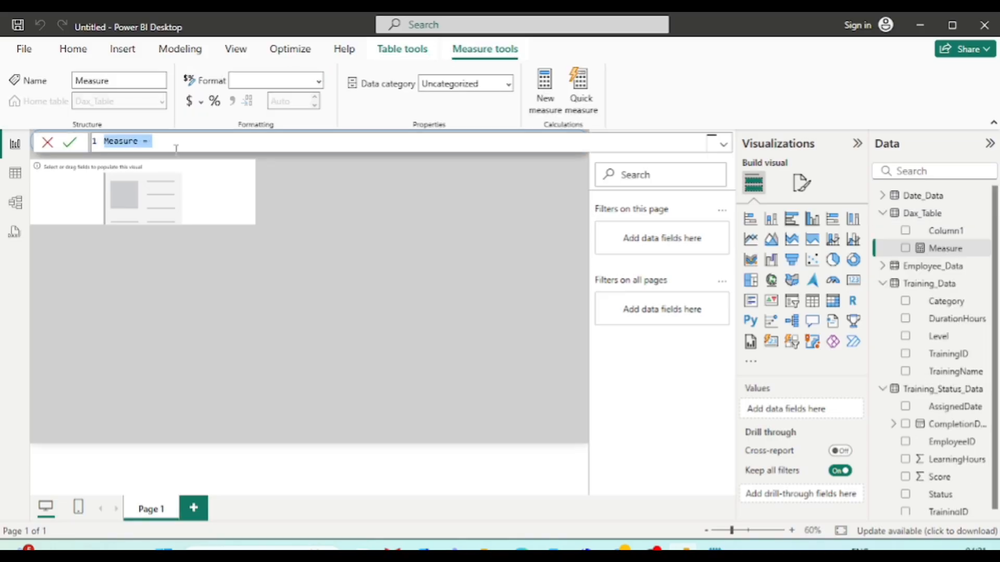
text(Total Learnings Hours= su)
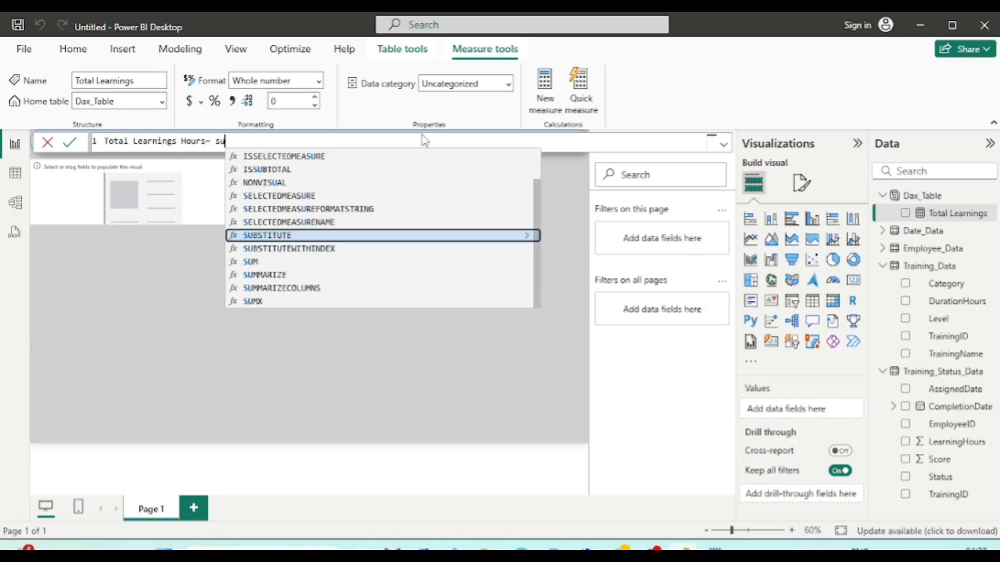
text(m)
key(Tab)
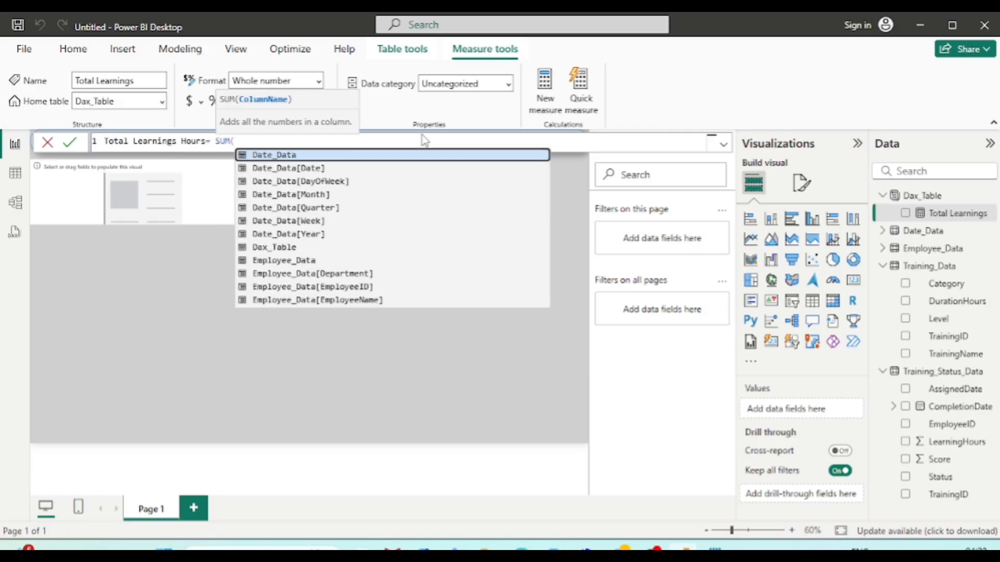
text(tra)
key(Down)
key(Down)
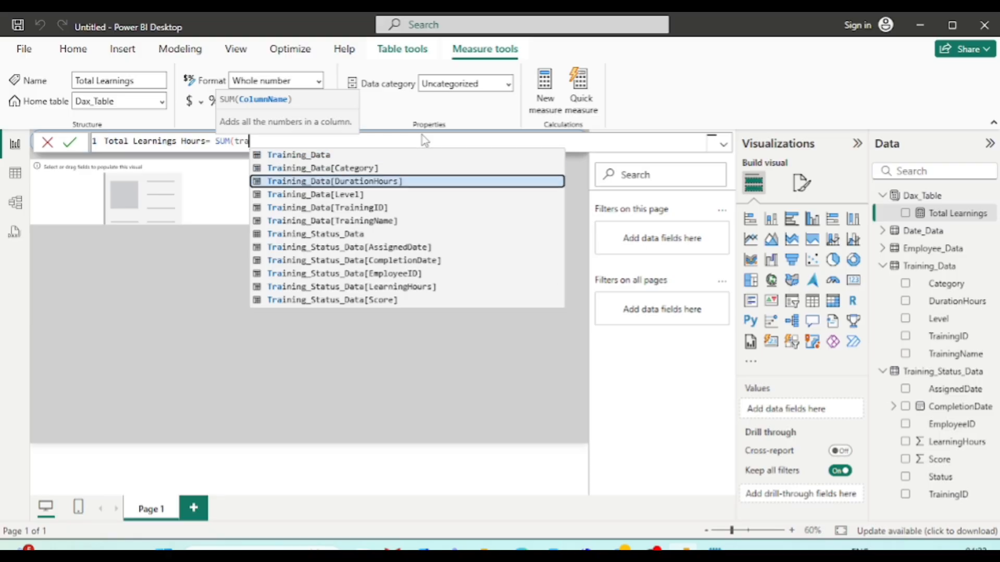
key(Down)
key(Down)
key(Down)
key(Down)
key(Down)
key(Down)
key(Down)
key(Down)
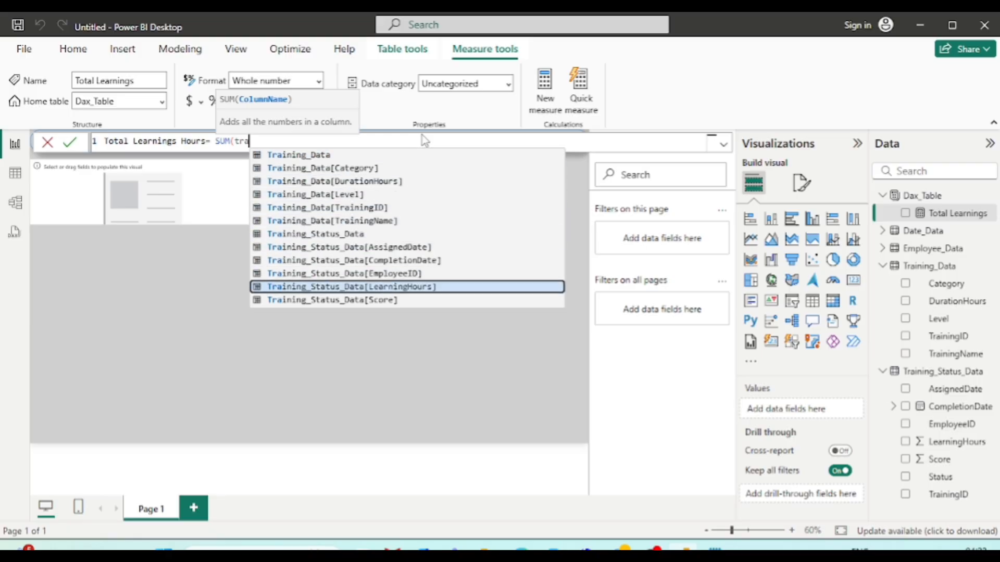
key(Tab)
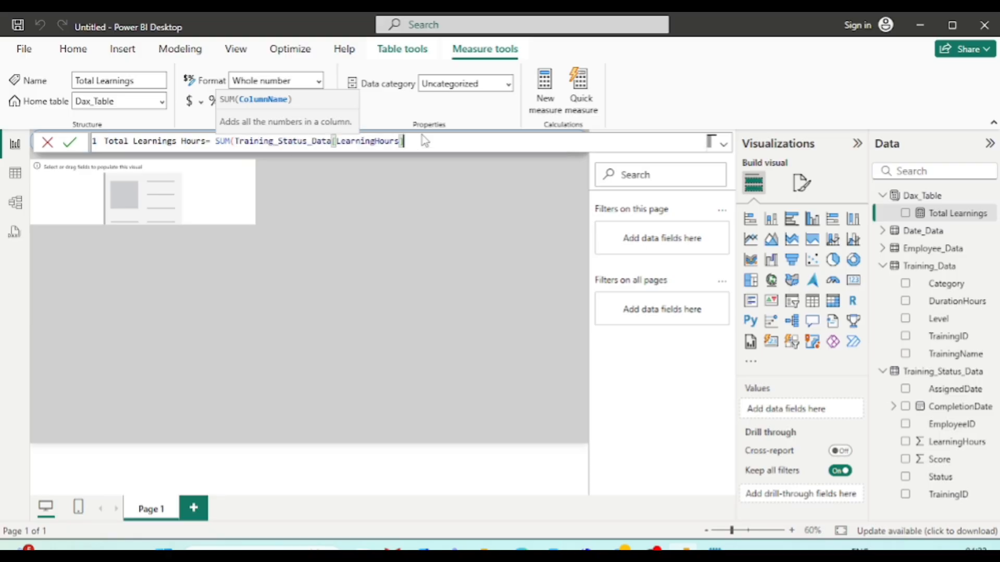
text())
key(Return)
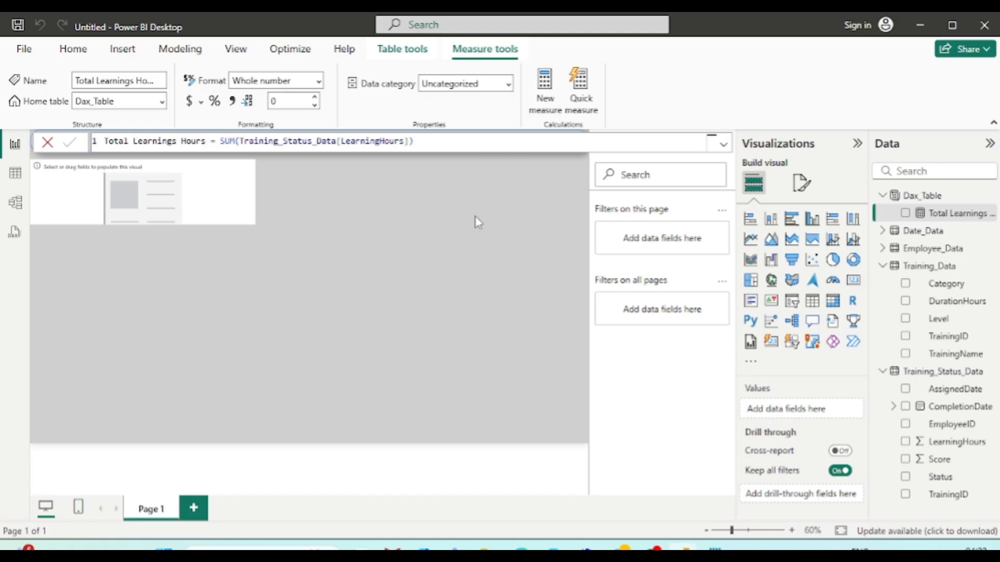
click(469, 207)
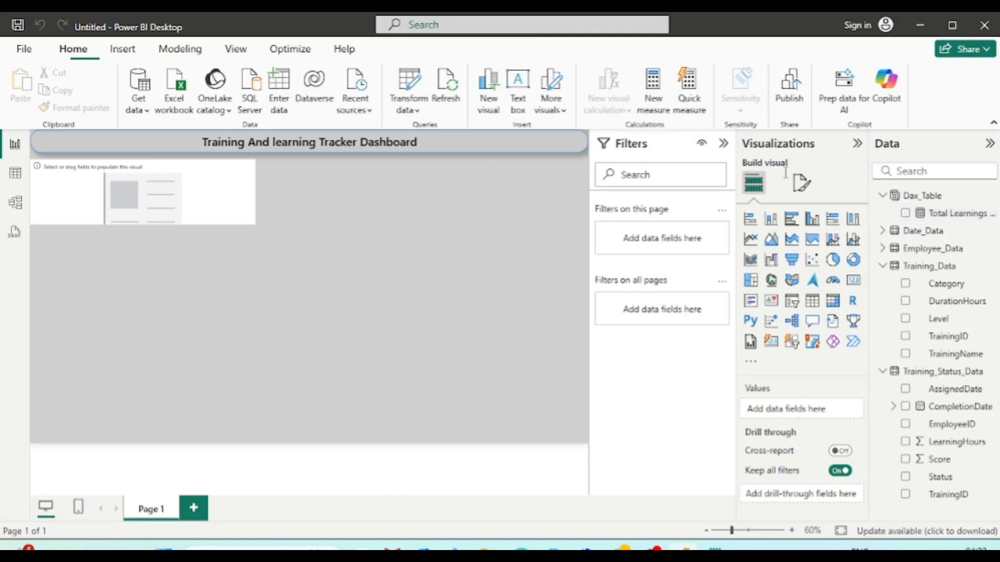
- Create a second measure in Dax_Table: Total Trainings = COUNTROWS(Training_Status_Data), with its name capitalized
click(929, 196)
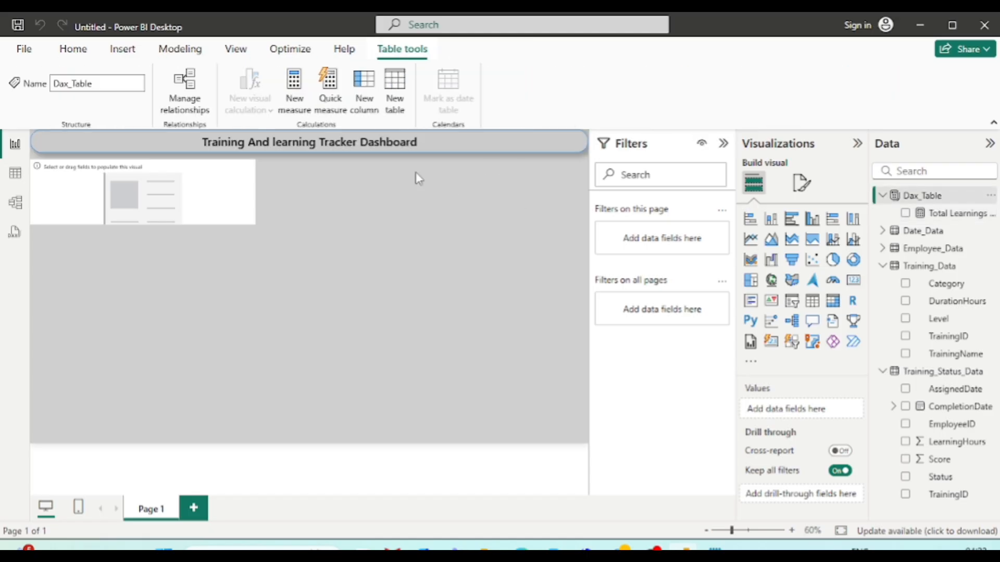
click(295, 89)
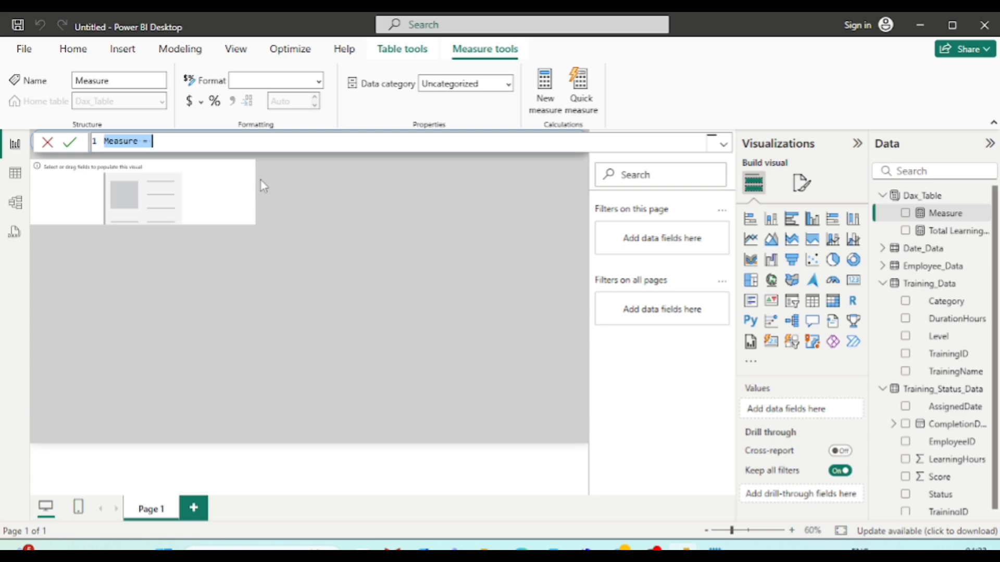
text(t)
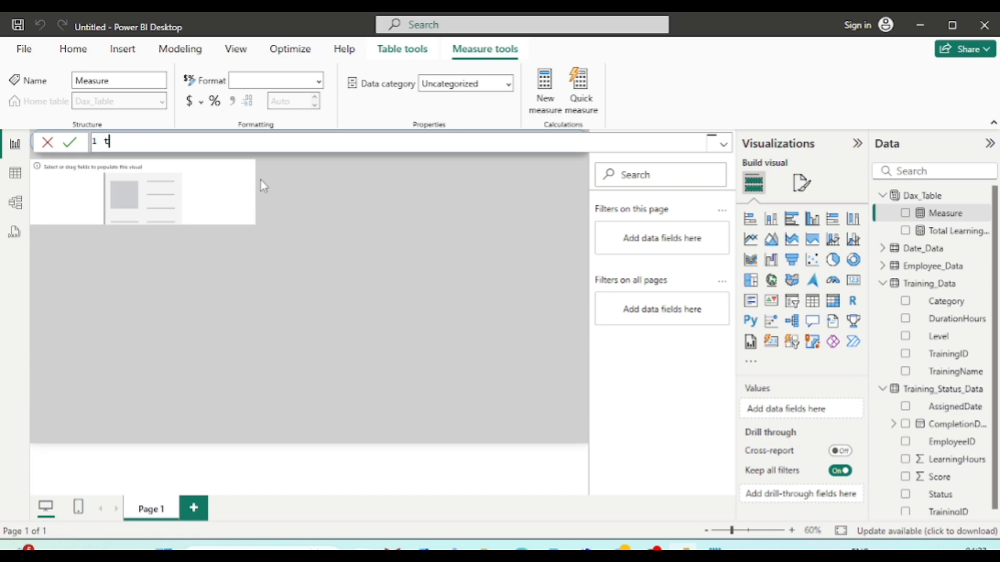
text(otal Trainings=countr)
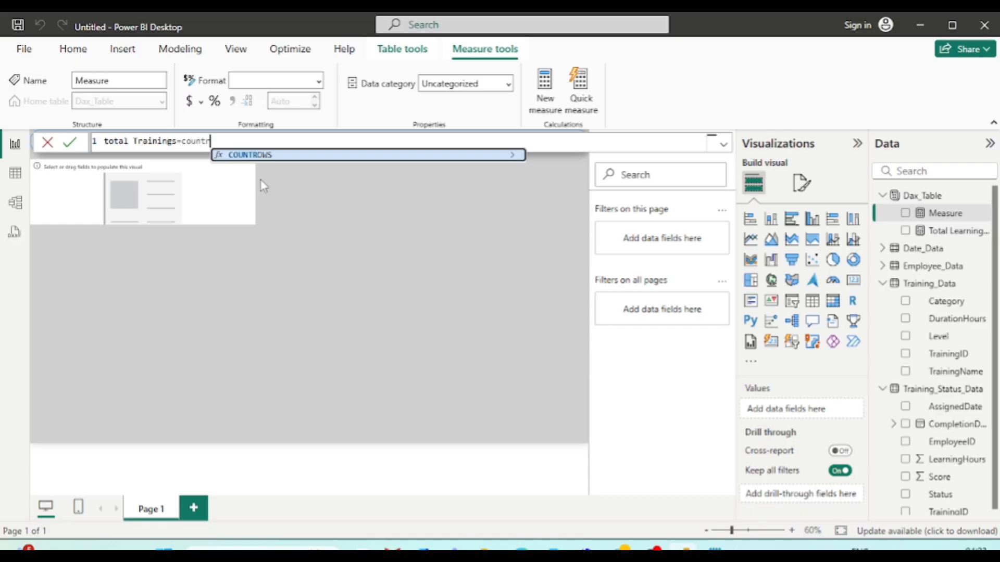
key(Tab)
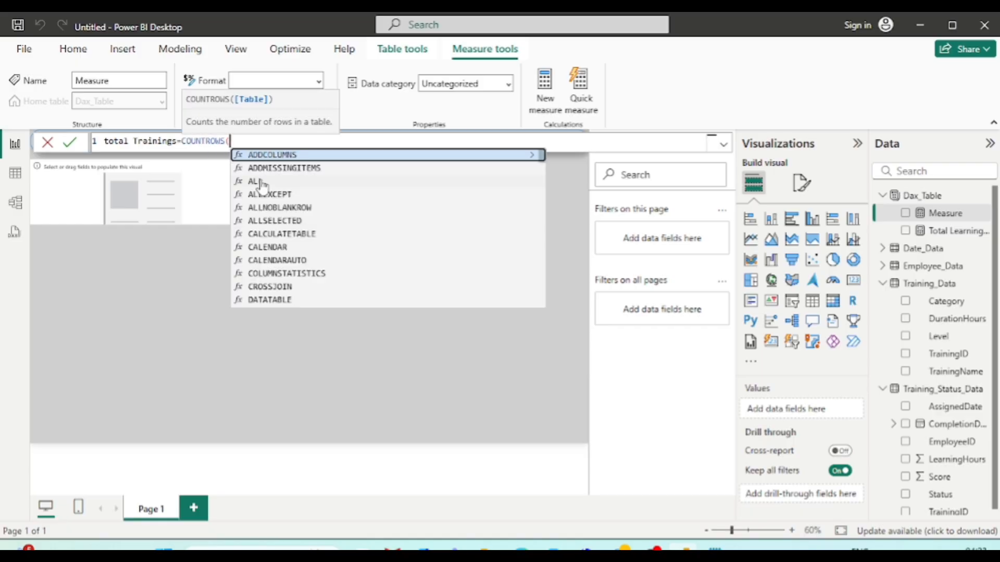
text(tra)
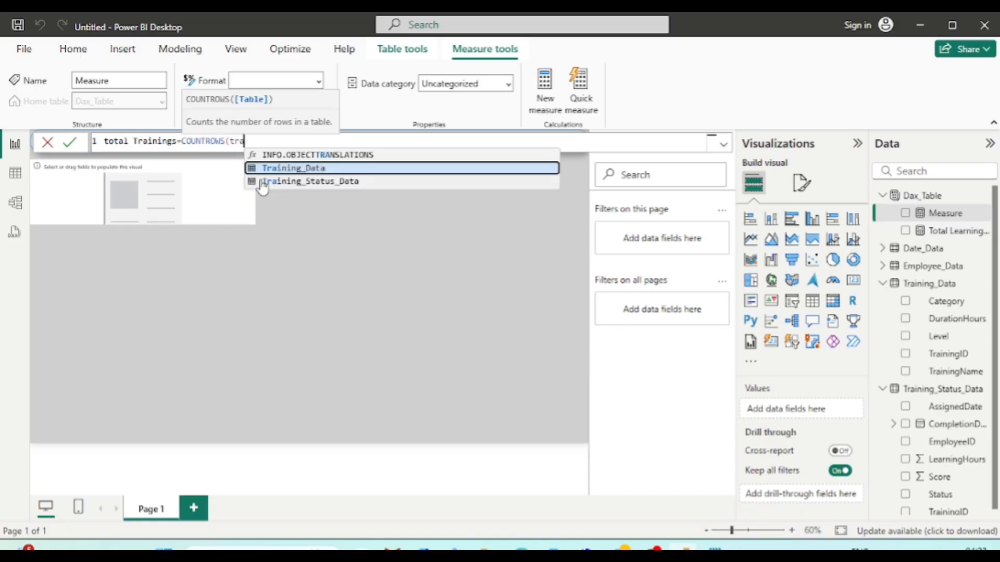
click(262, 183)
text())
key(Return)
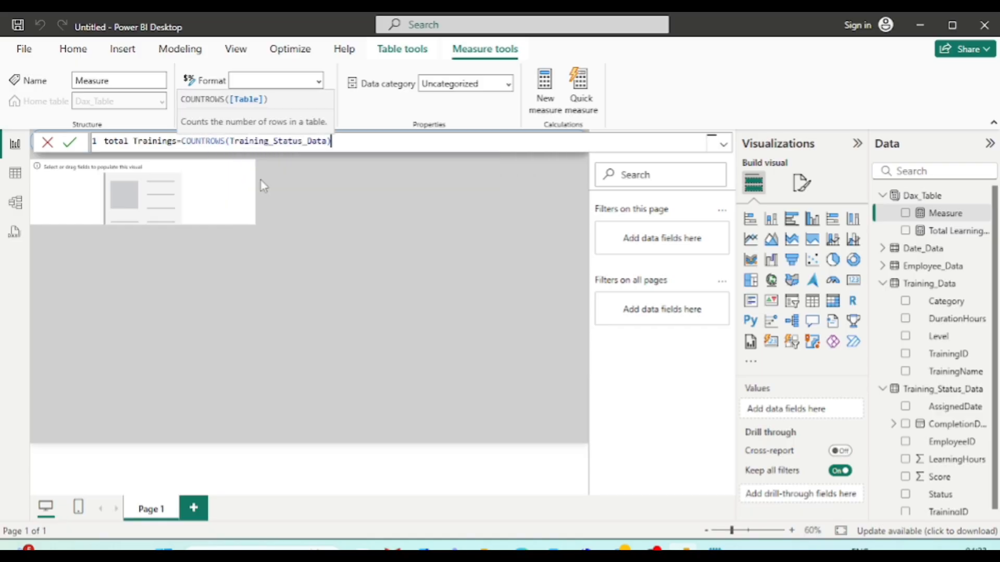
double_click(115, 140)
text(Total)
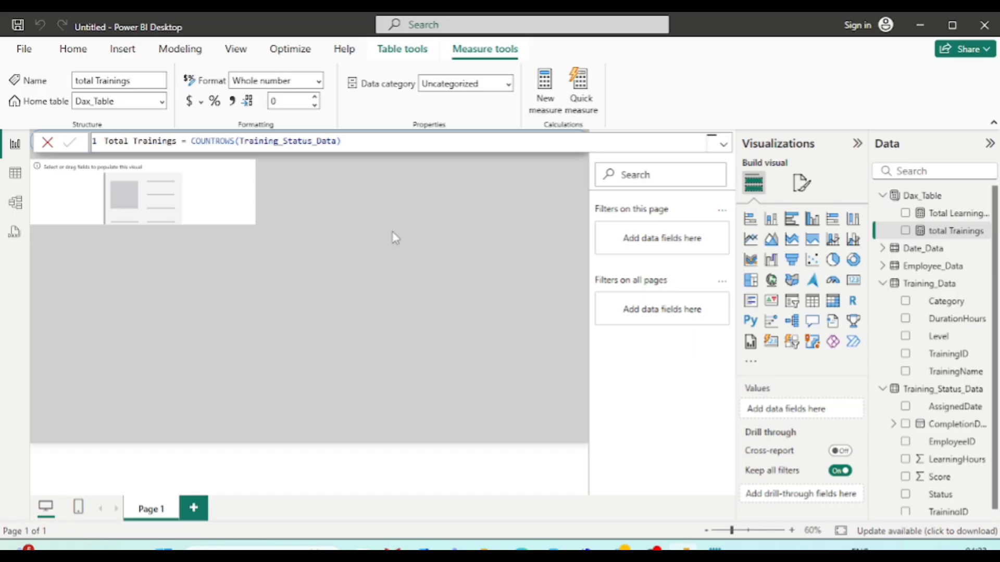
key(Return)
- Start another new measure in Dax_Table and name it Pending Trainings
click(935, 196)
click(293, 88)
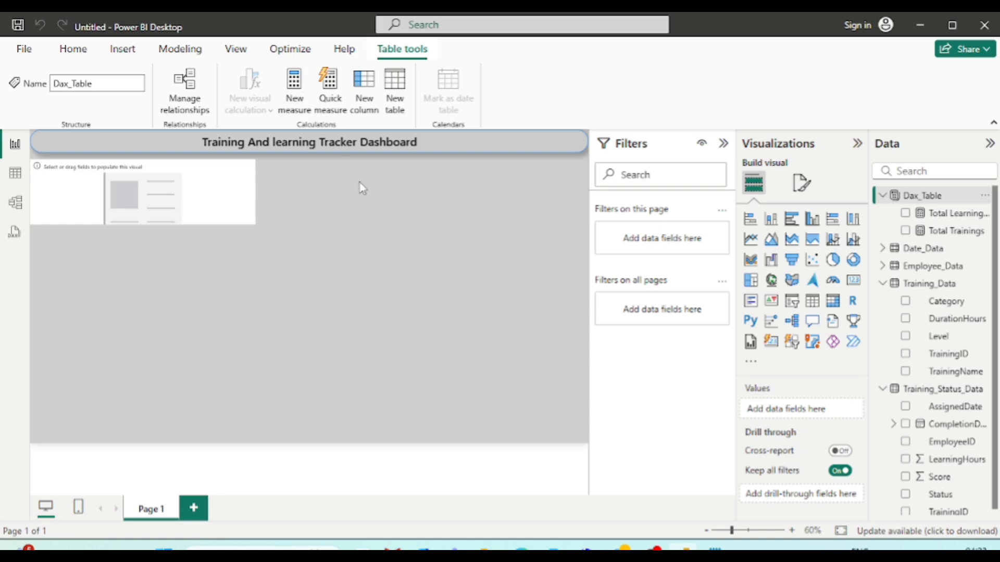
text(Pen)
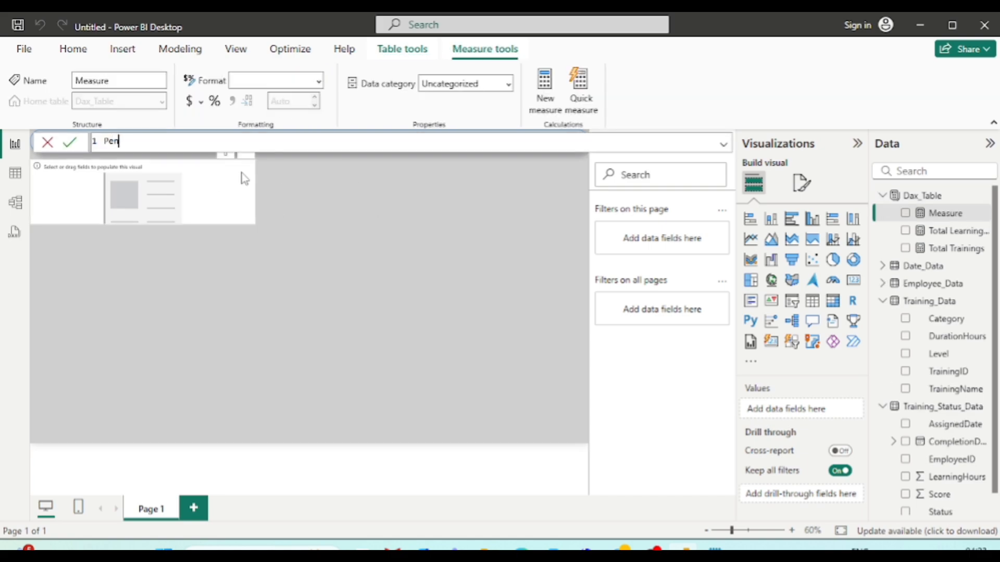
text(ding training)
key(Left)
key(Left)
key(Left)
key(Left)
key(Left)
key(Left)
key(Left)
key(BackSpace)
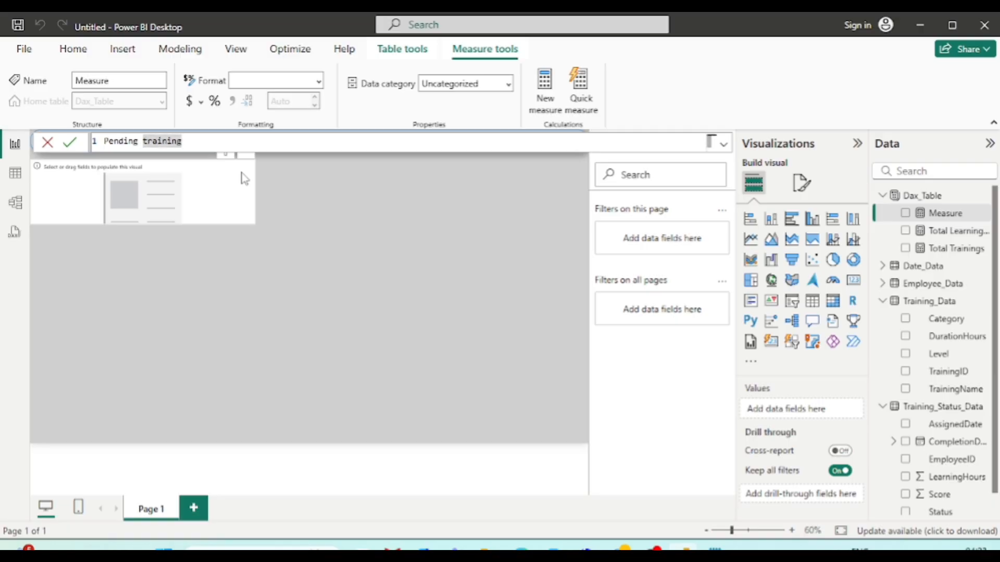
text(T)
click(229, 144)
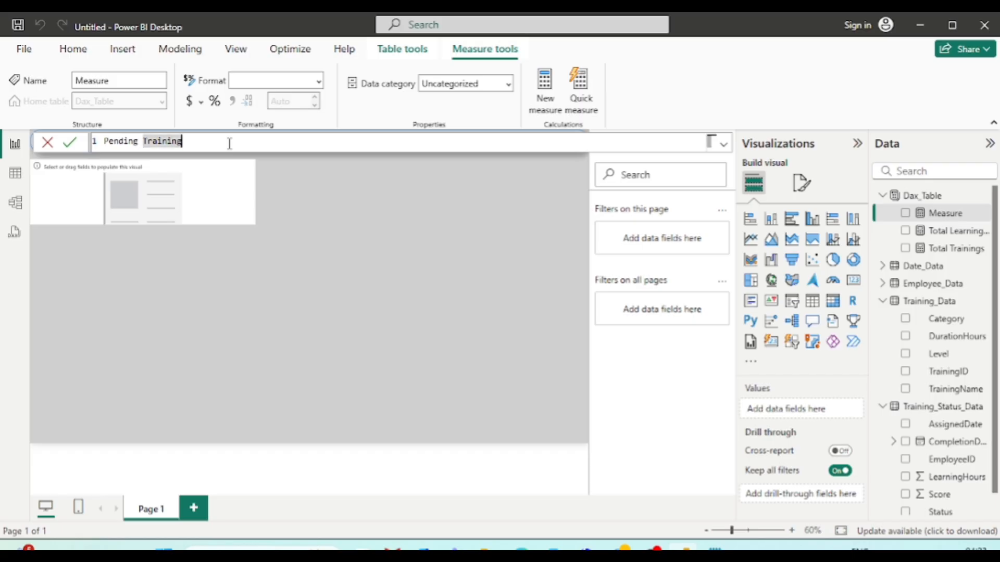
text(s)
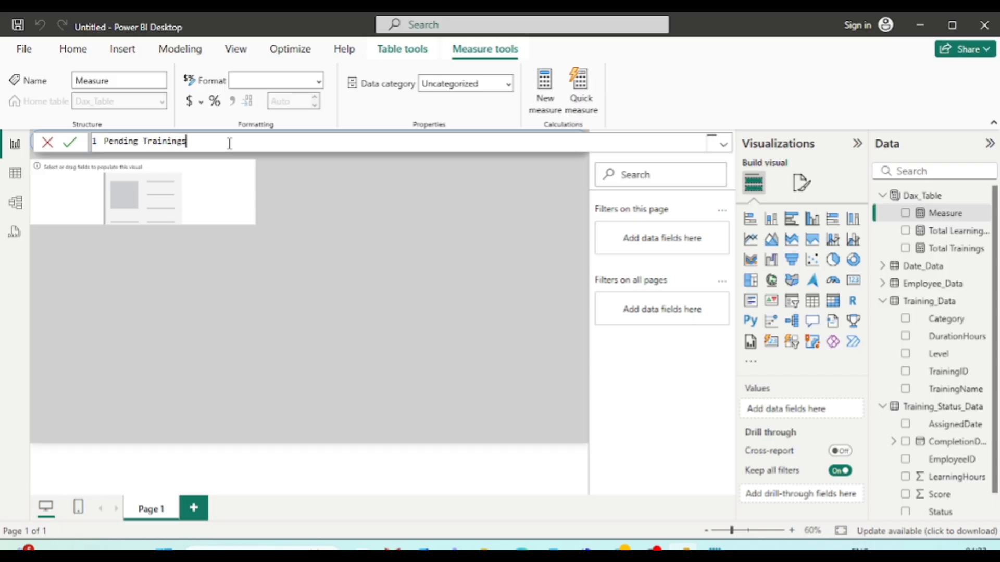
- Begin the Pending Trainings formula with CALCULATE over COUNTROWS(Training_Status_Data)
text(=CALCULATE()
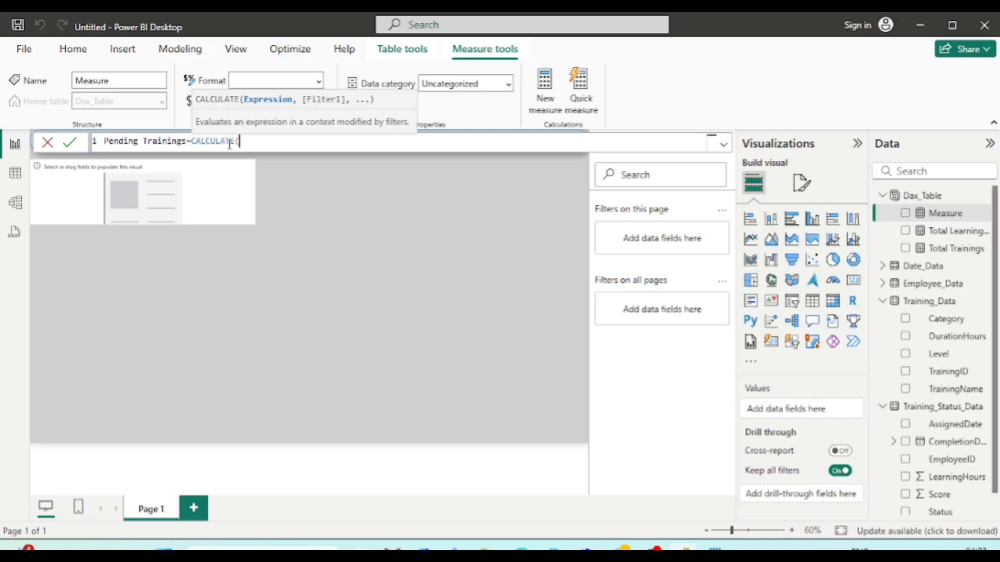
text(countr)
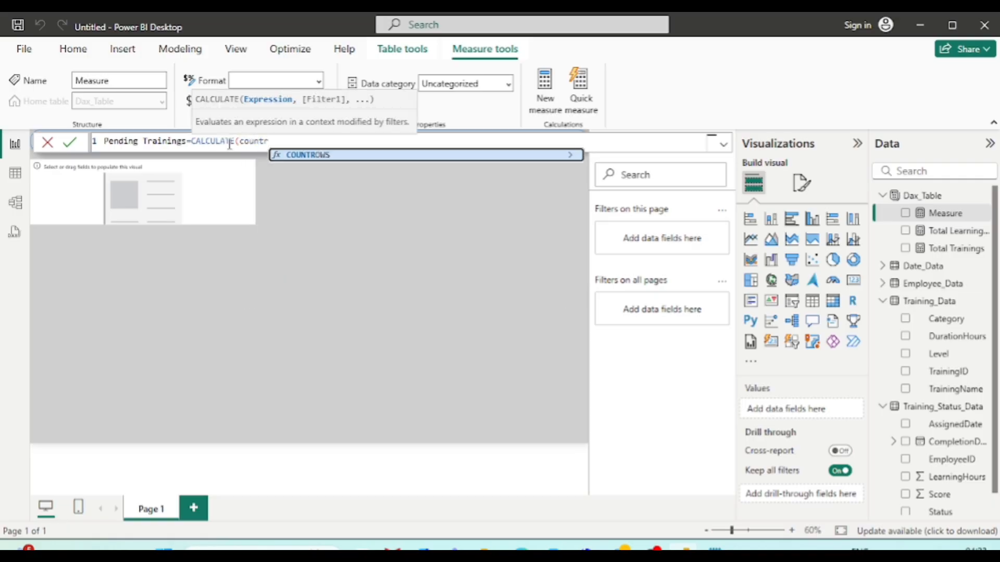
key(Tab)
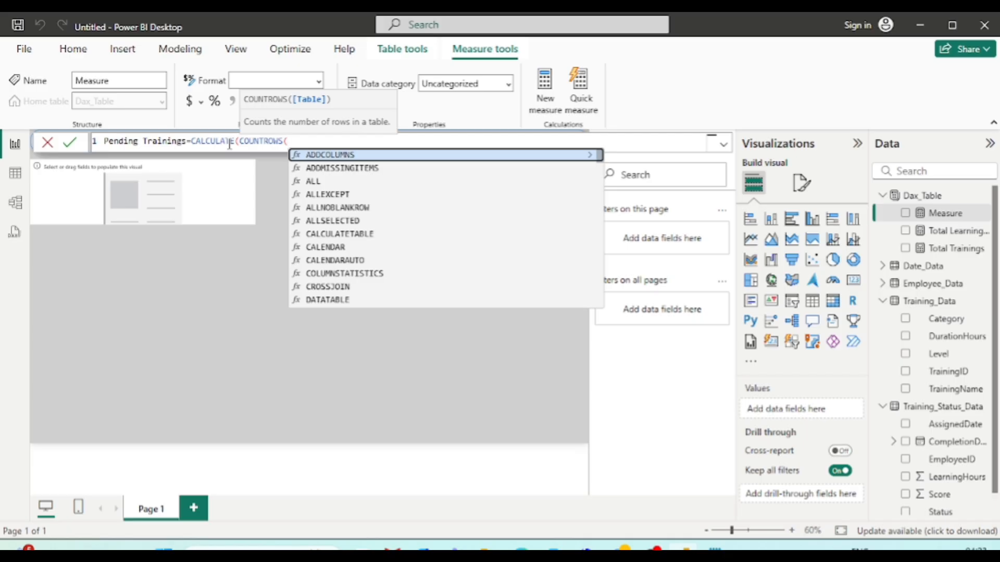
text(tra)
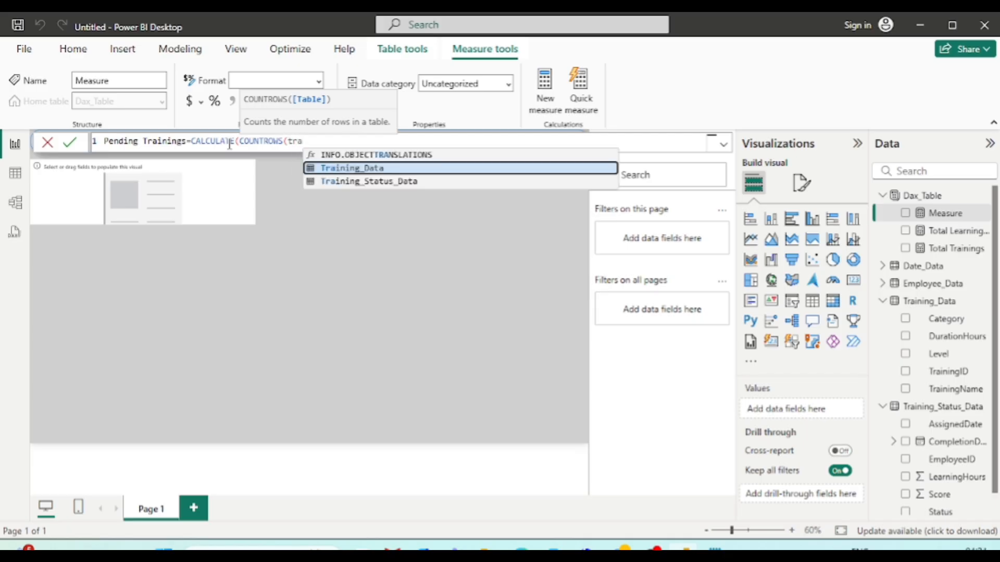
key(Down)
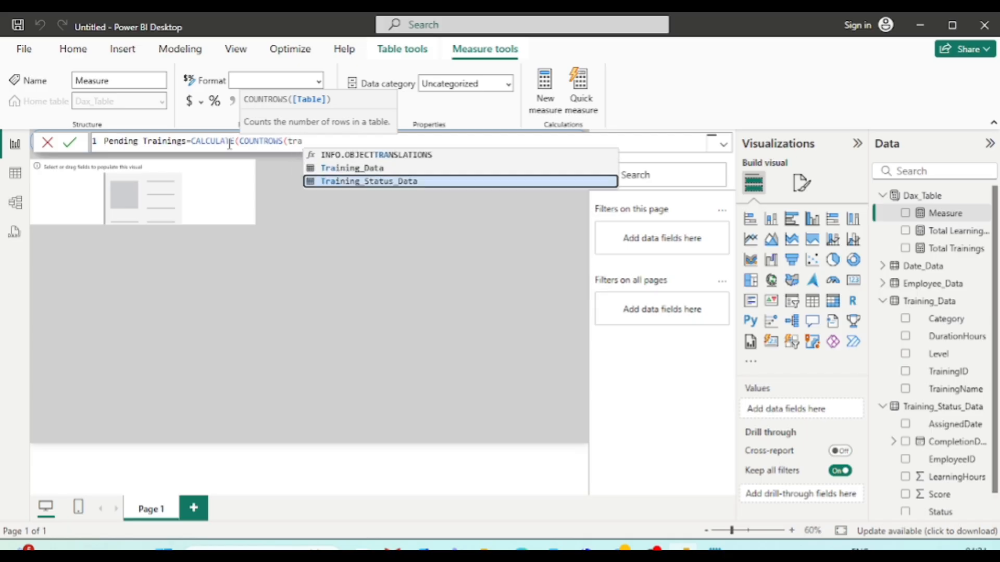
key(Tab)
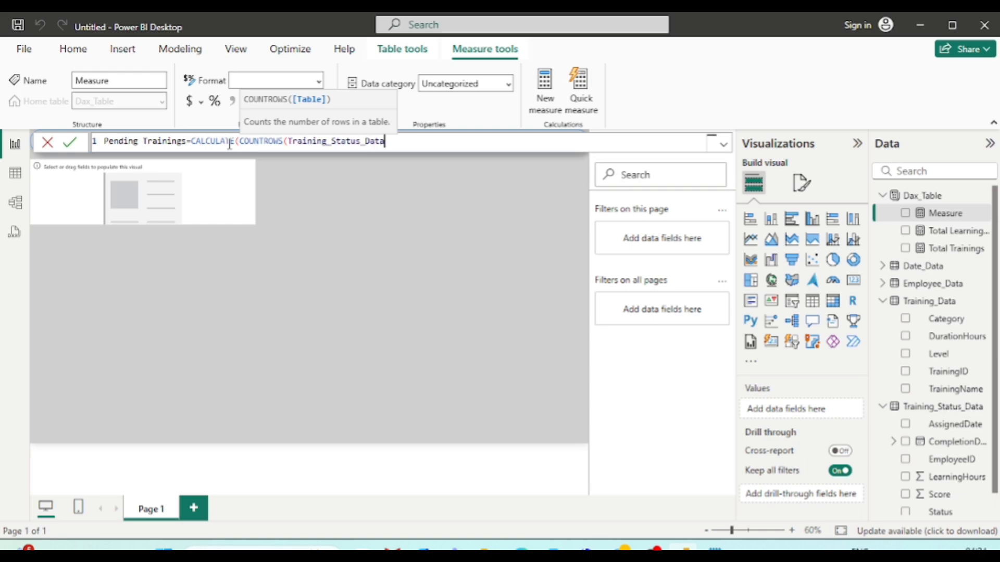
text())
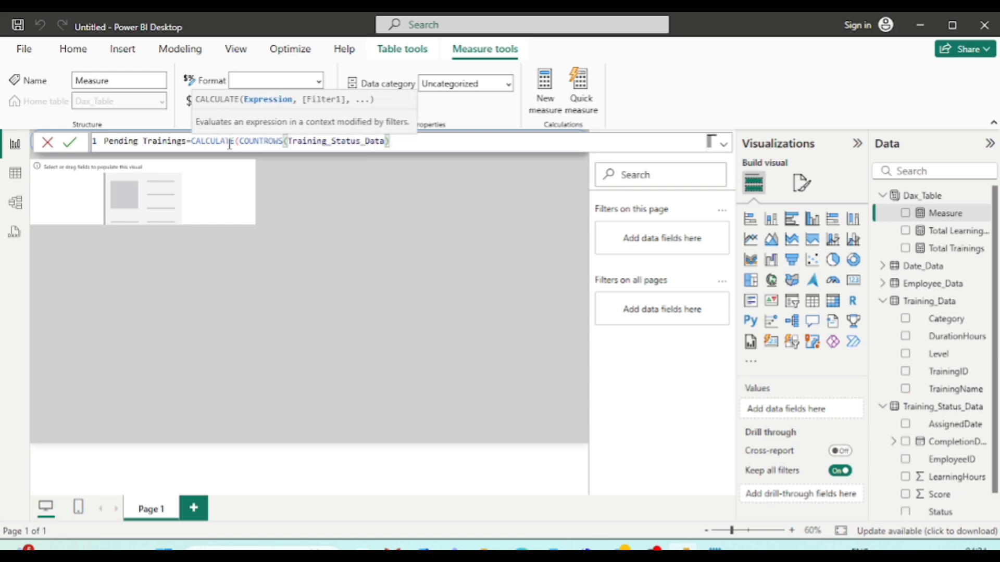
- Add the filter Training_Status_Data[Status]="Pending" to the CALCULATE expression and commit the Pending Trainings measure
text(,tra)
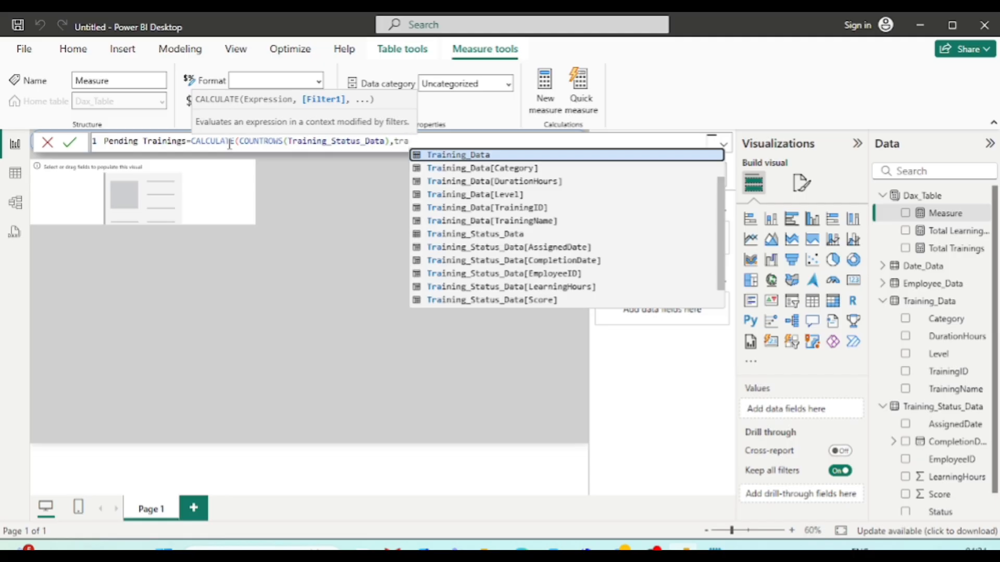
key(Down)
key(Down)
key(Down)
key(Down)
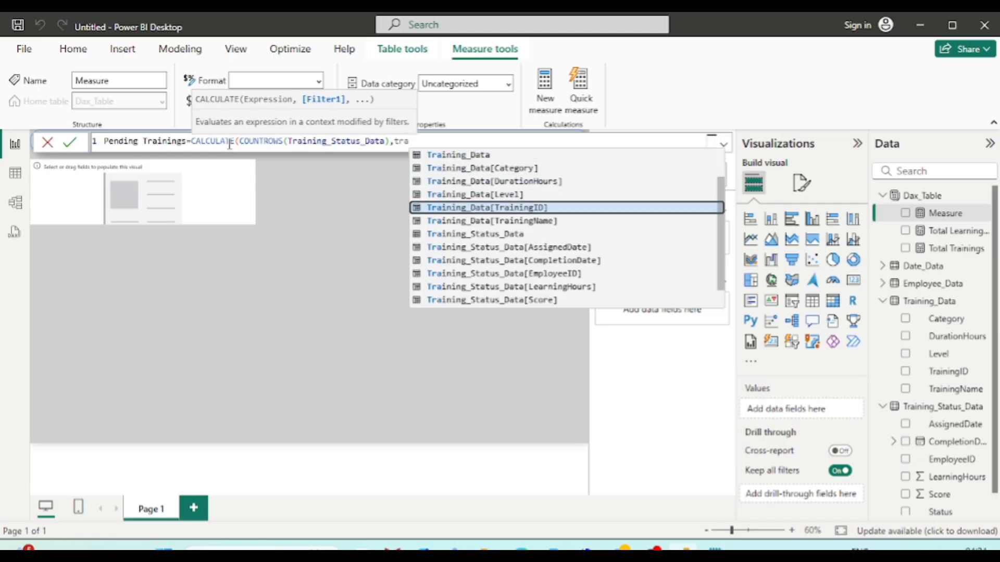
key(Down)
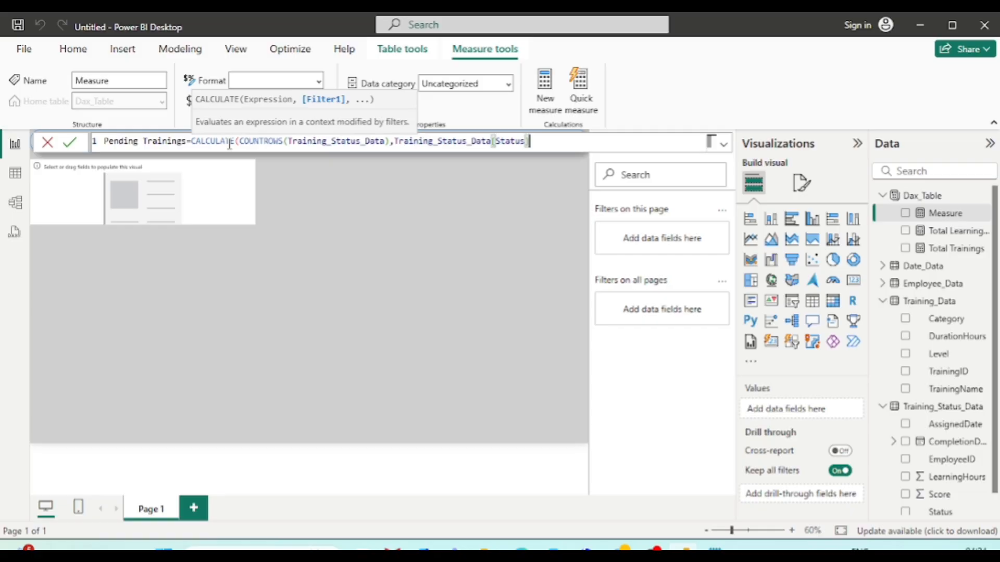
text(="Pending)
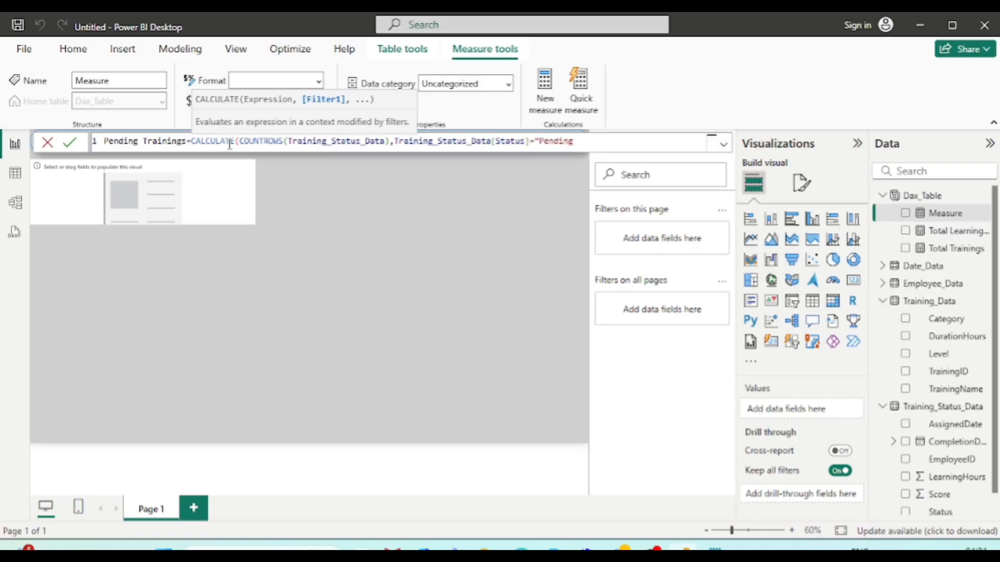
text("))
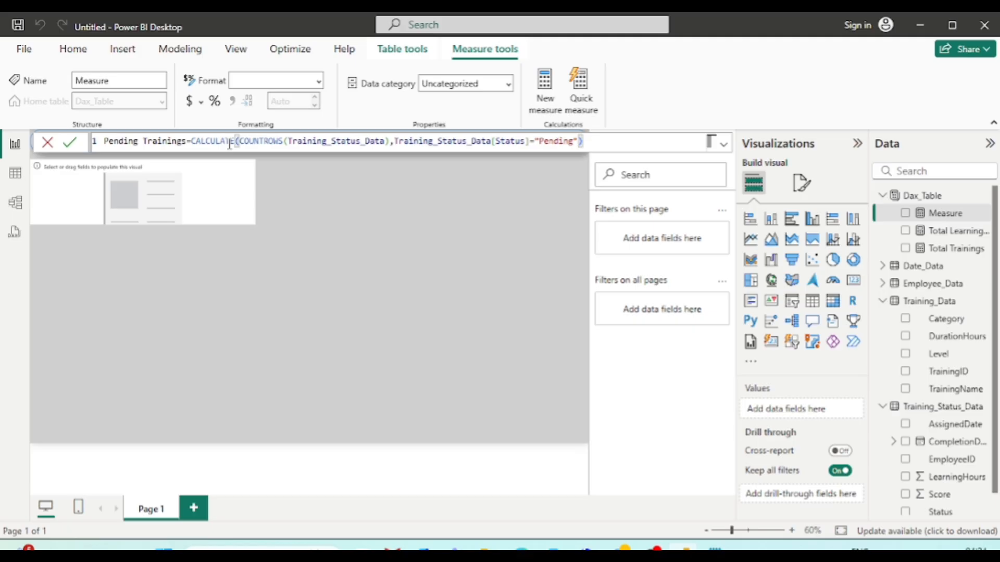
key(Return)
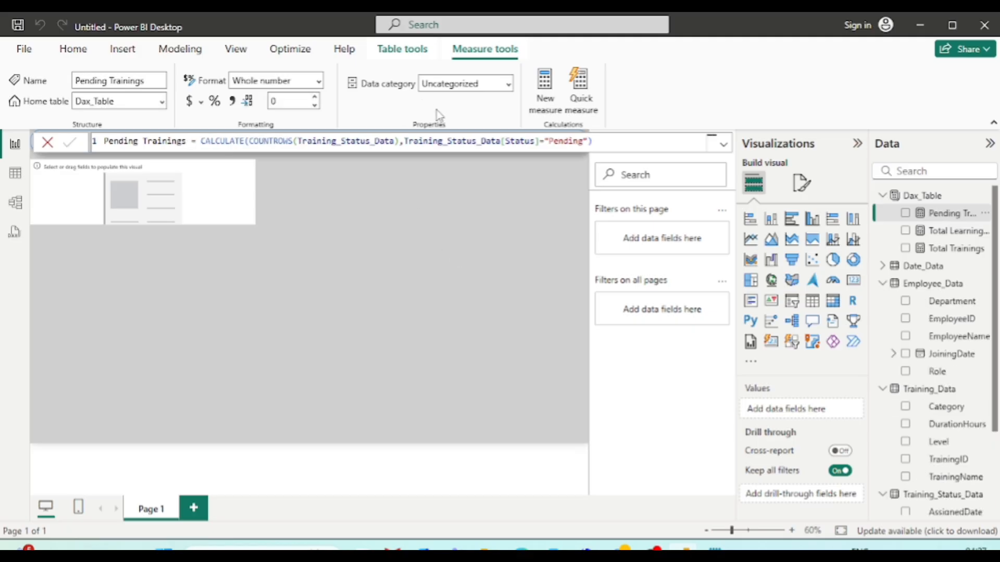
- Copy the whole Pending Trainings formula into a new measure in Dax_Table
click(409, 140)
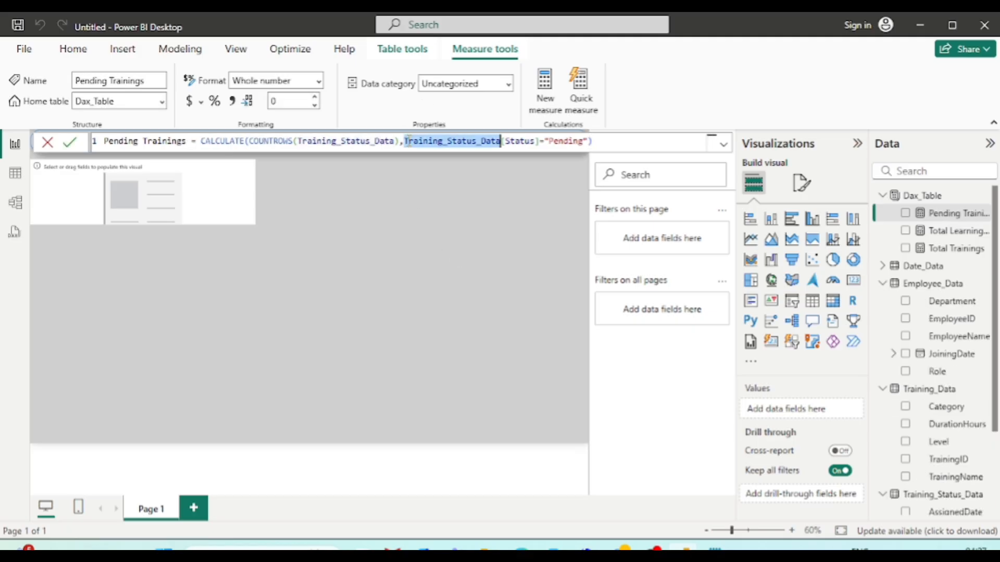
key(ctrl+a)
key(ctrl+c)
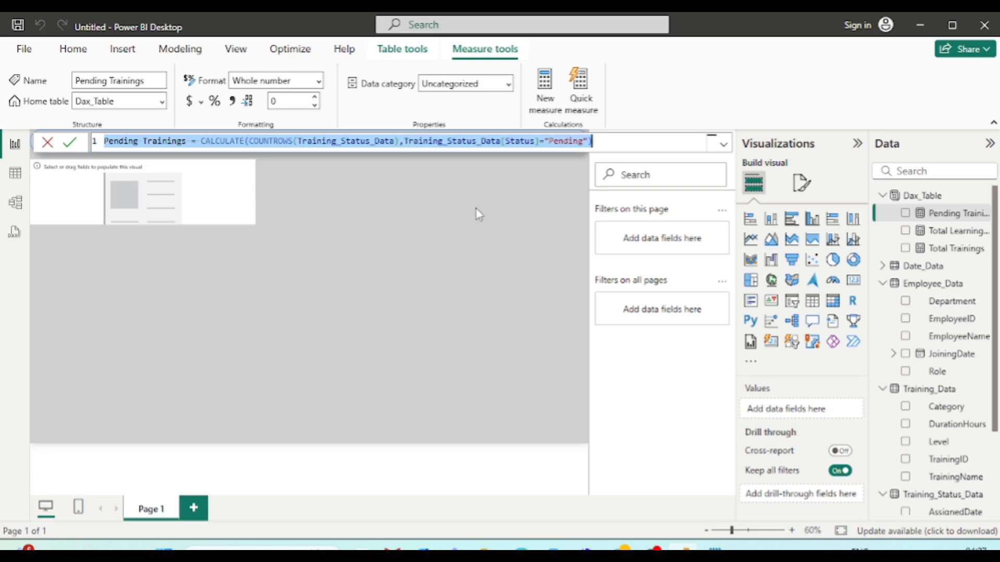
click(466, 234)
click(922, 201)
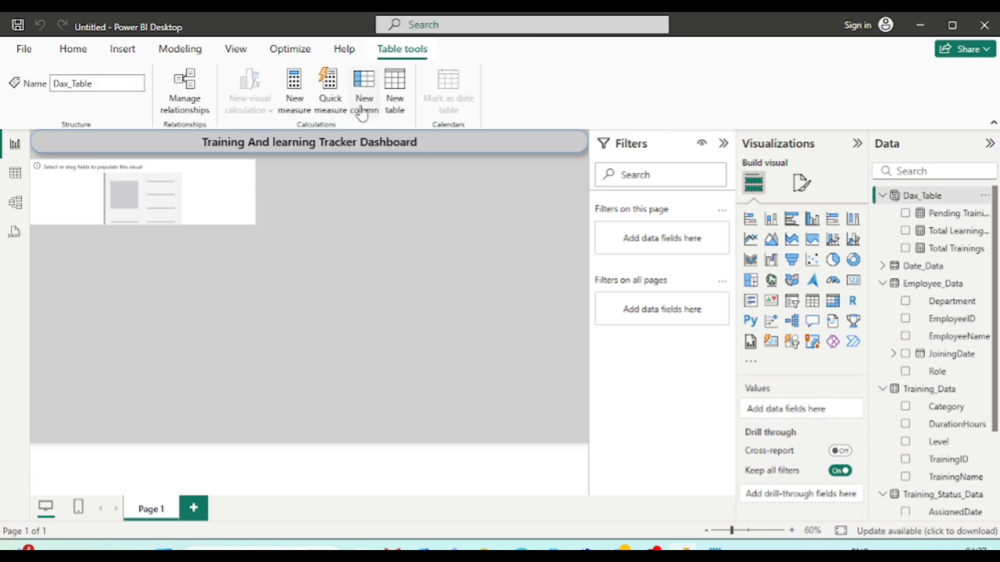
click(292, 94)
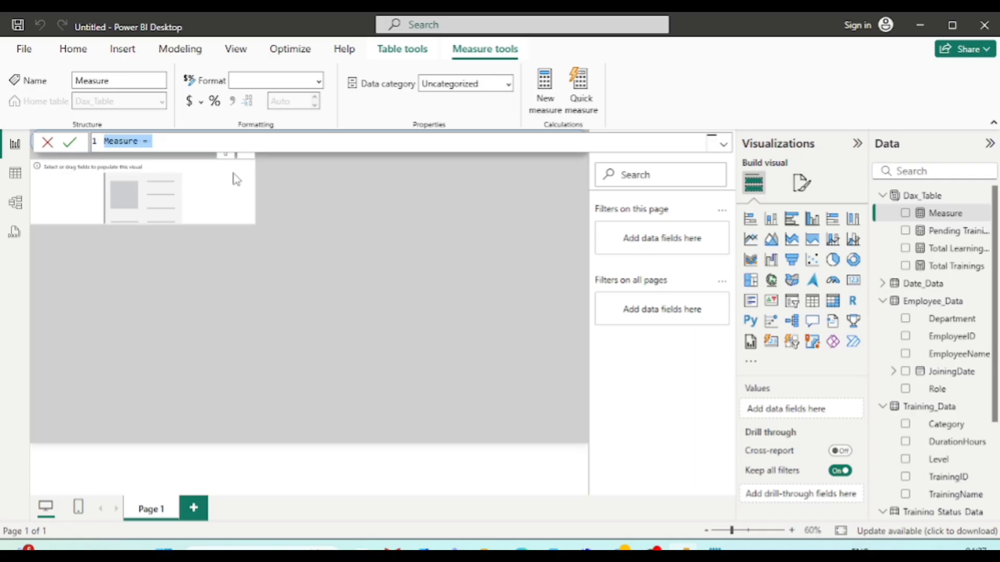
key(ctrl+v)
- Rename the copied measure Completed Trainings, set its Status filter to "Completed", and commit it
click(123, 141)
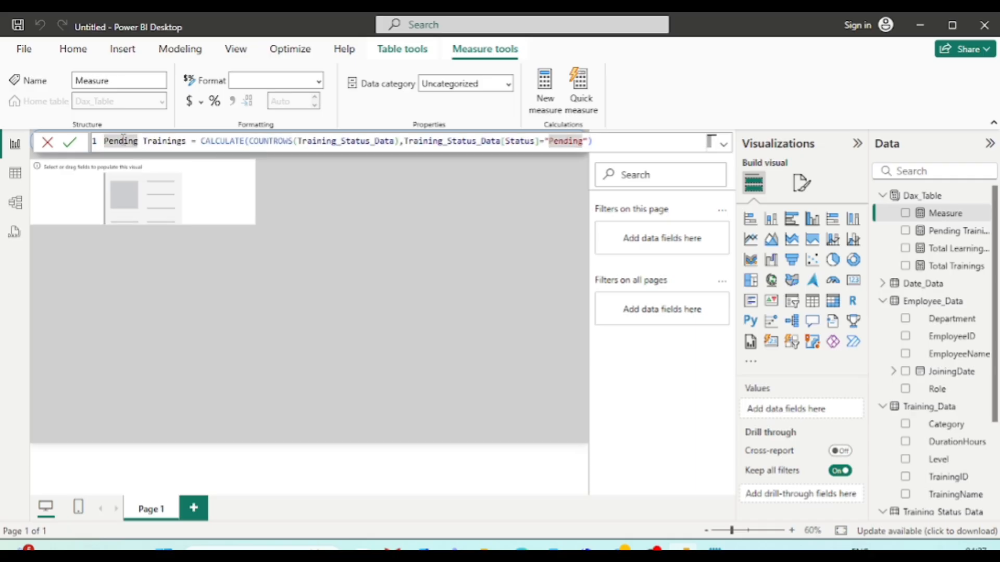
text(Complete)
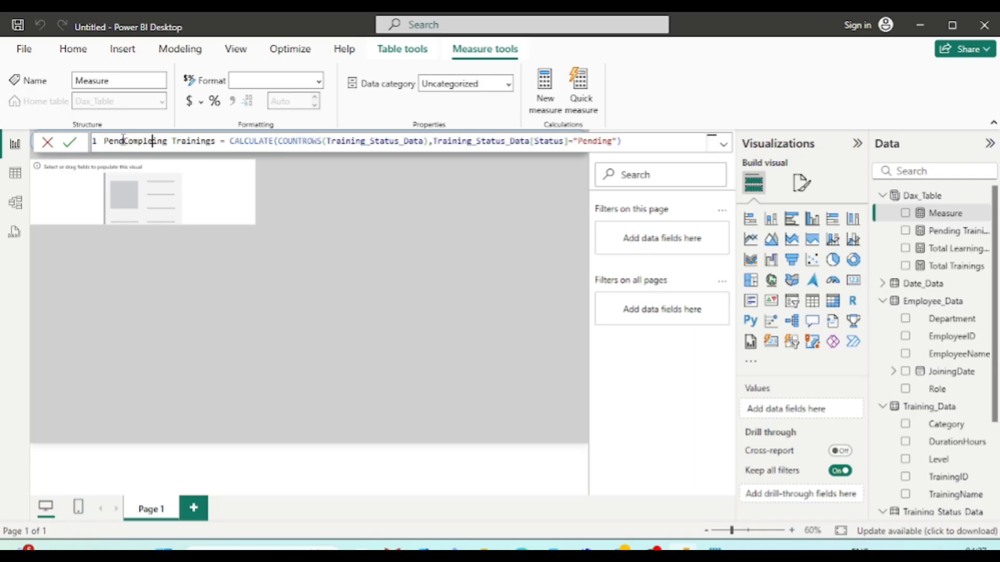
text(d)
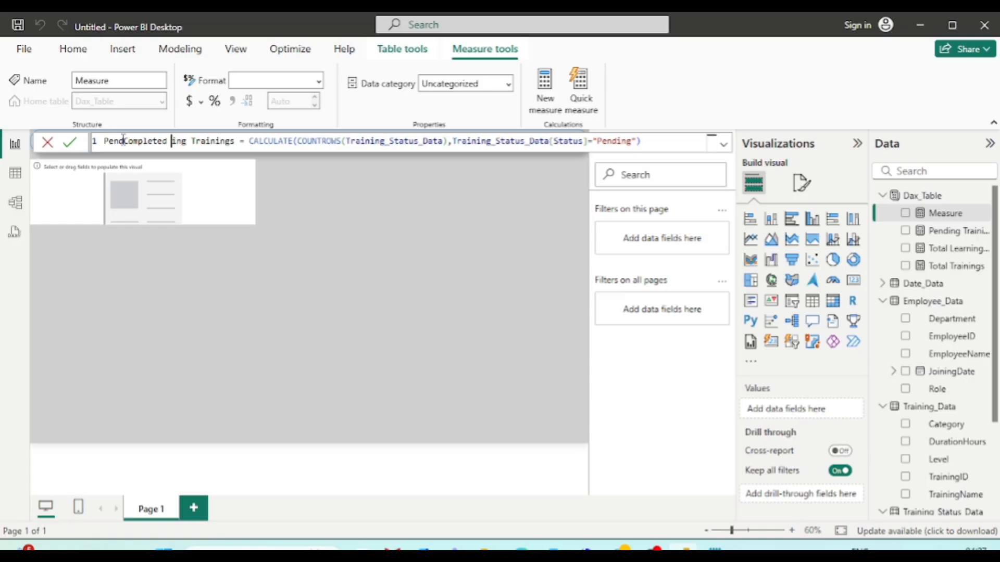
drag(190, 141, 78, 146)
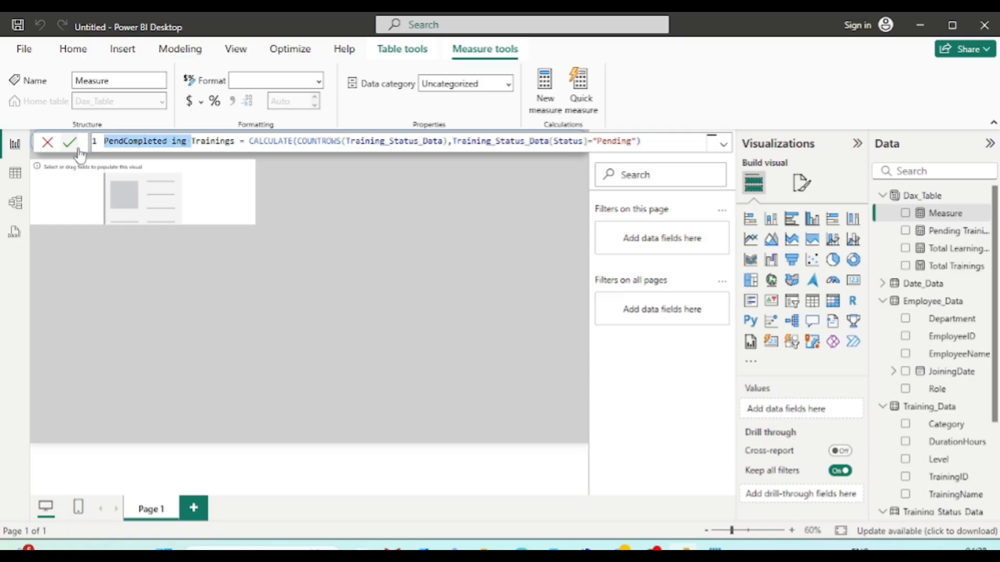
text(Completed)
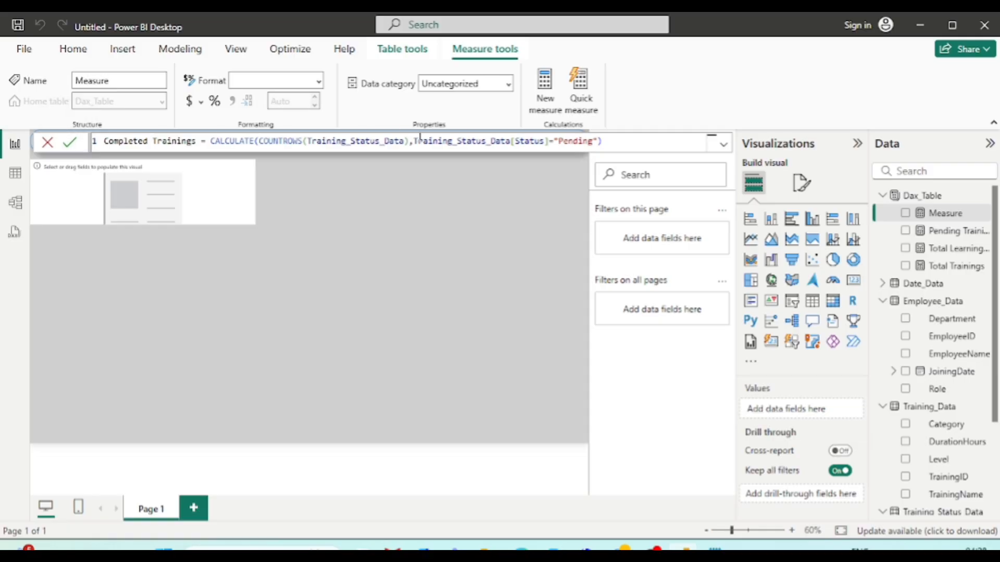
double_click(568, 142)
text(Completed)
key(Return)
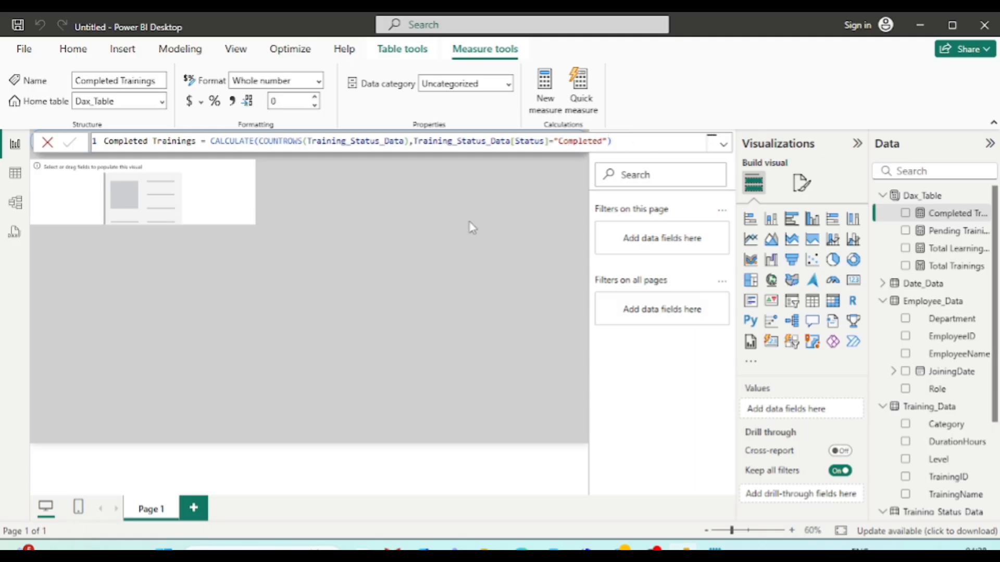
- Start a new measure in Dax_Table named Completion Rate%, using DIVIDE with [Completed Trainings] as the numerator
click(471, 227)
click(923, 195)
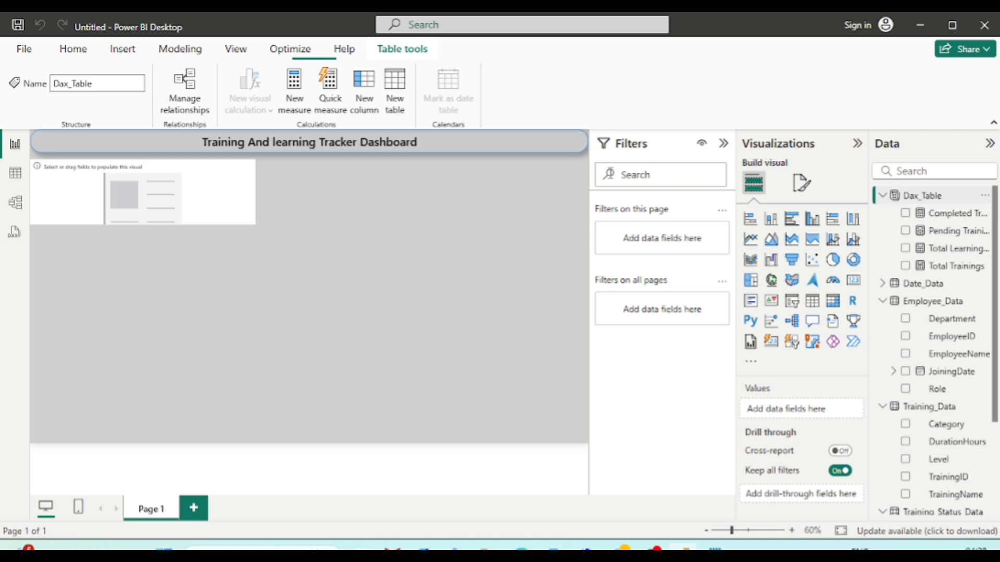
click(292, 82)
text(Co)
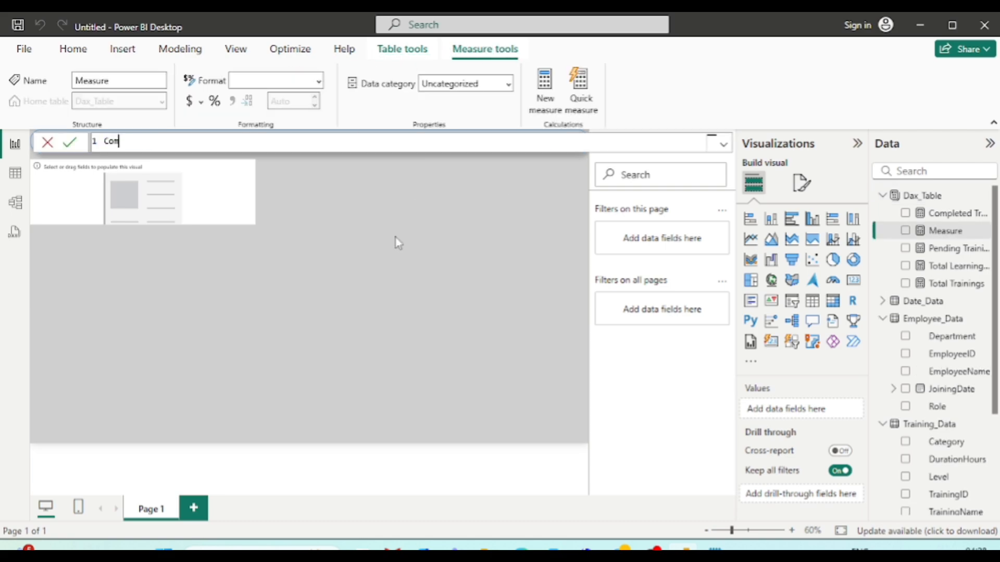
text(mpletion Rate%=divi)
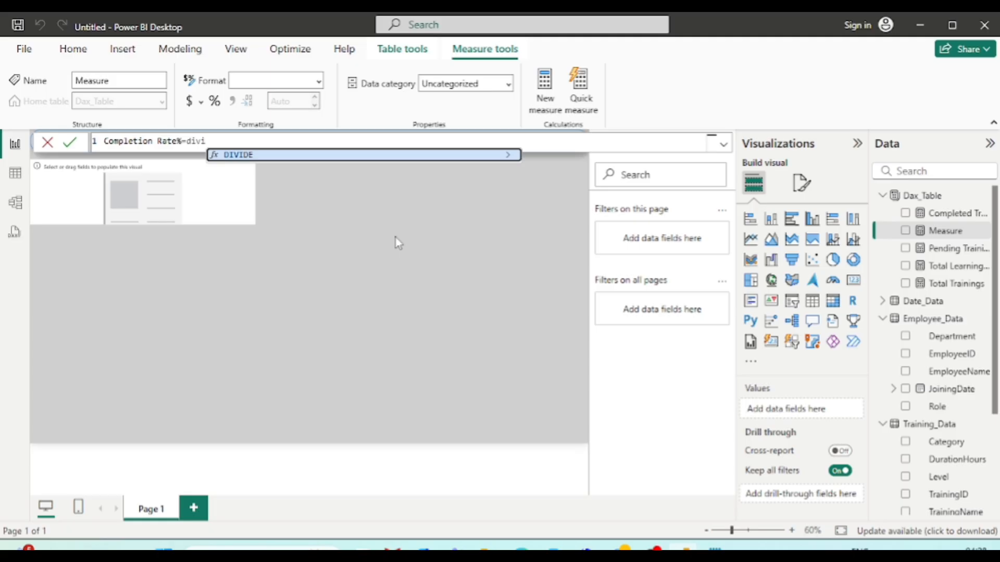
key(Tab)
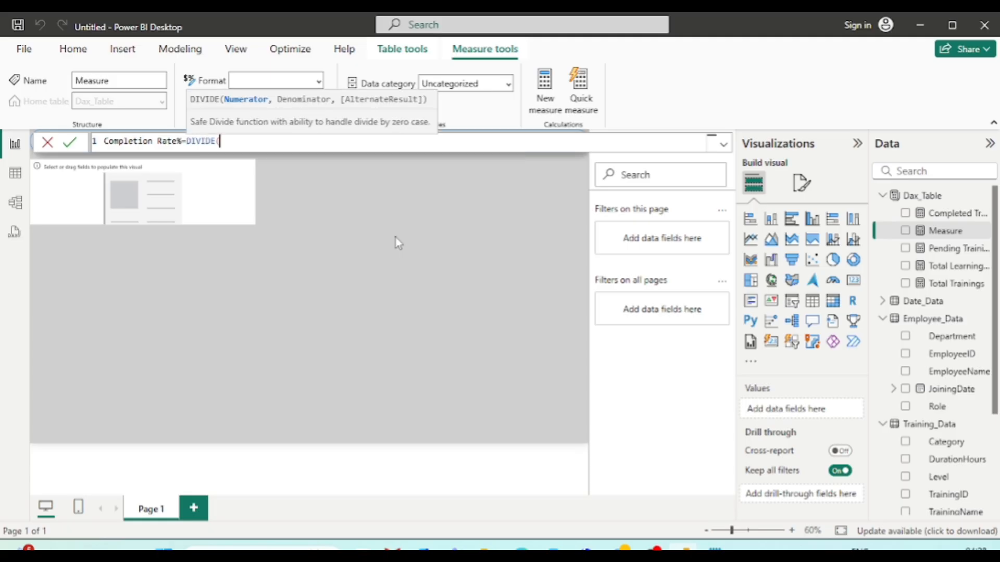
text([)
key(Tab)
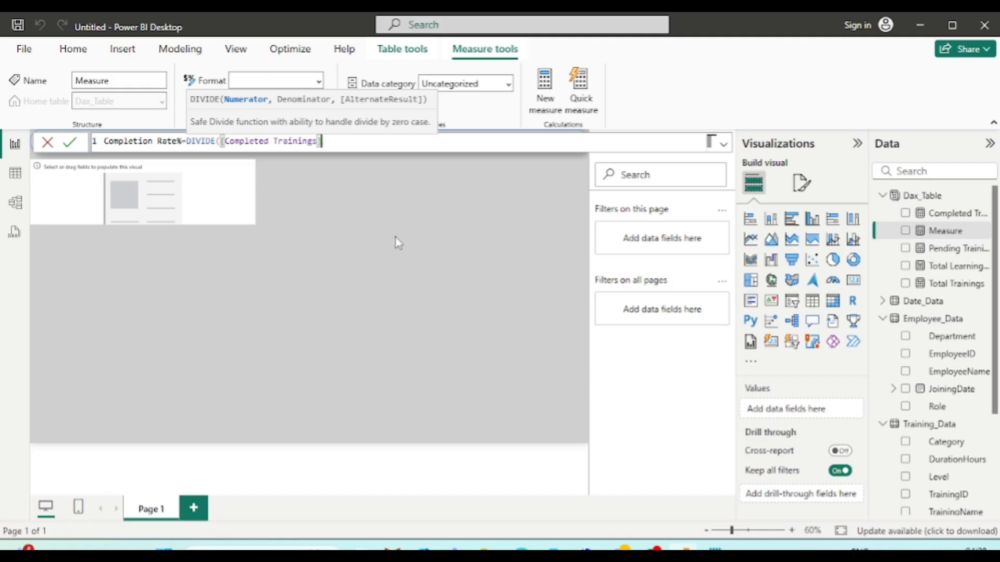
- Complete the DIVIDE formula with [Total Trainings] as denominator and 0 as alternate result, and commit the measure
text(,[to)
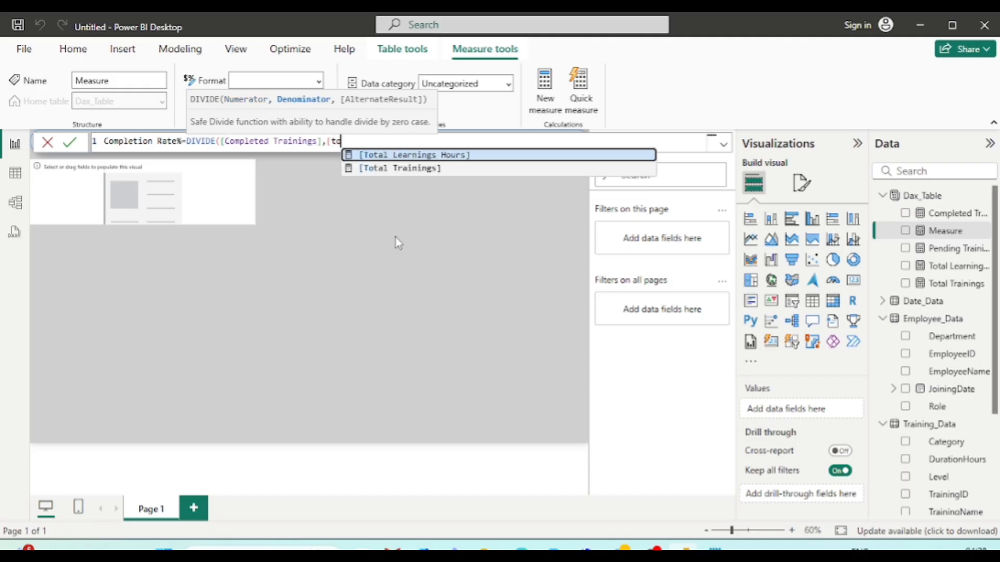
key(Down)
key(Tab)
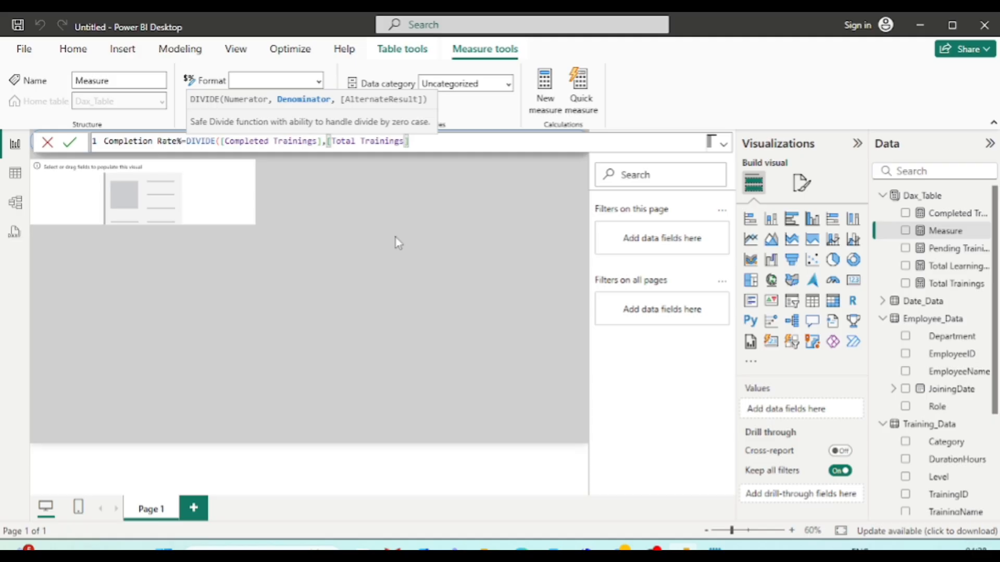
text(,0)
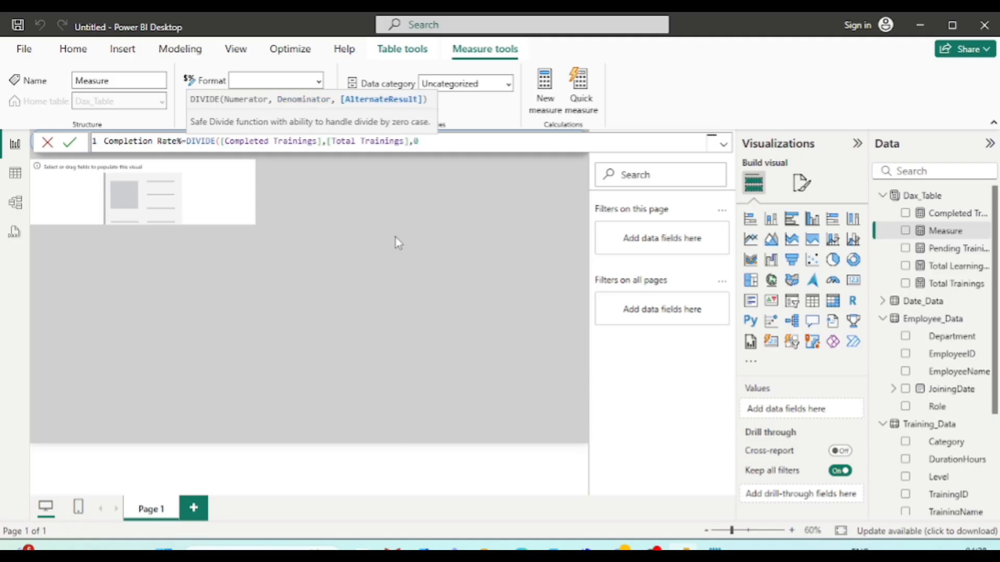
text())
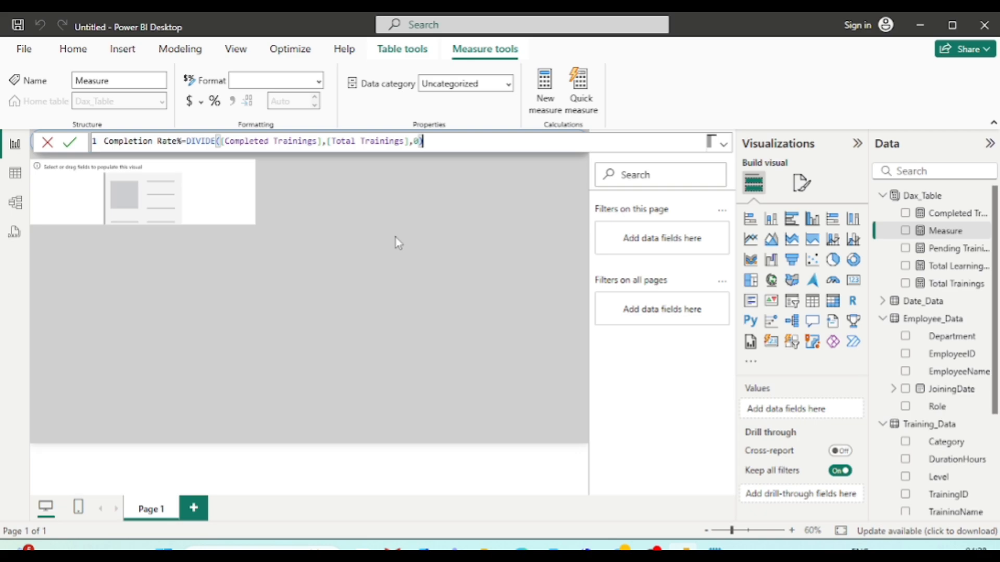
key(Return)
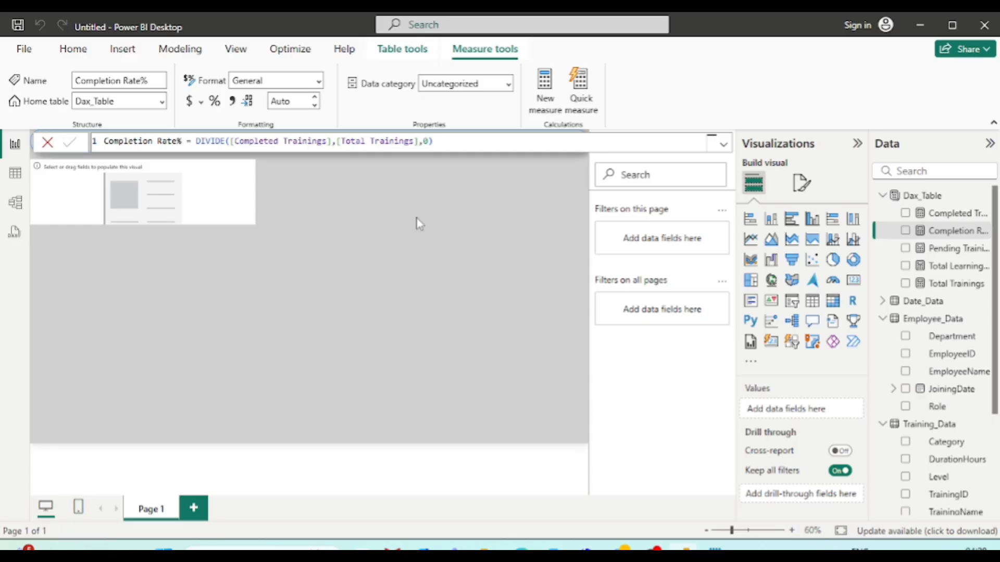
- Start a new measure in Dax_Table named Avg learning hours that uses the AVERAGE function
text(Avg )
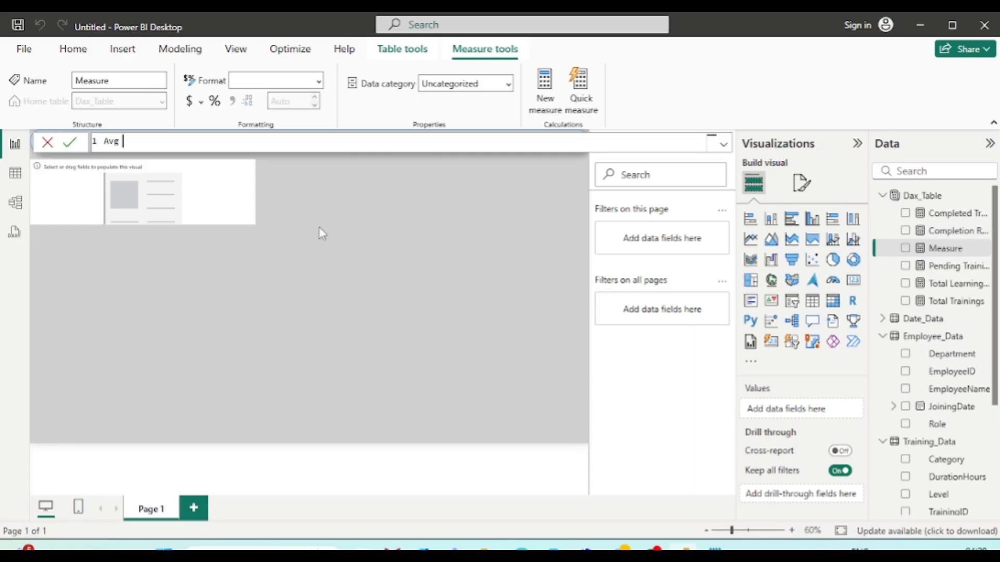
text(learning hours=AVER)
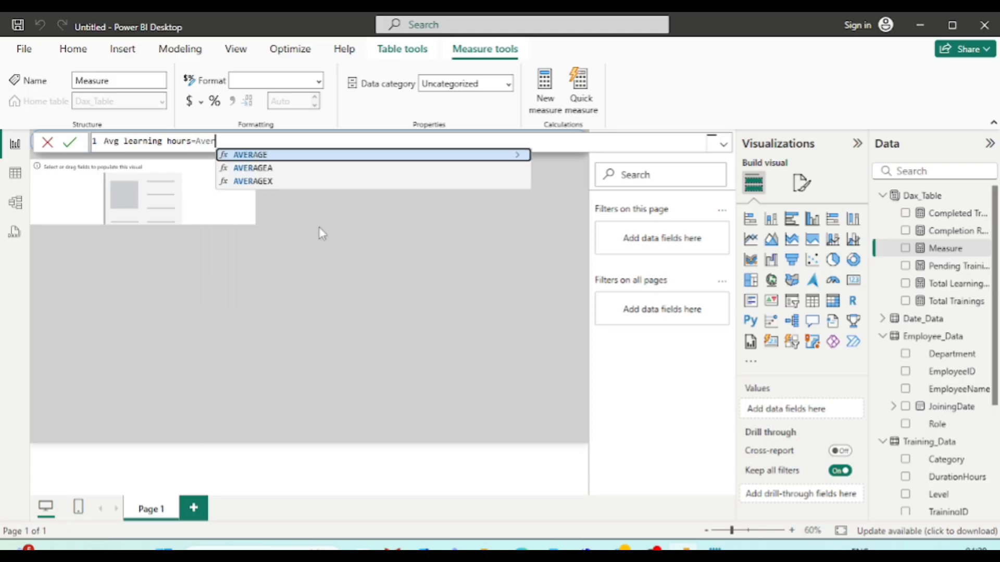
key(Tab)
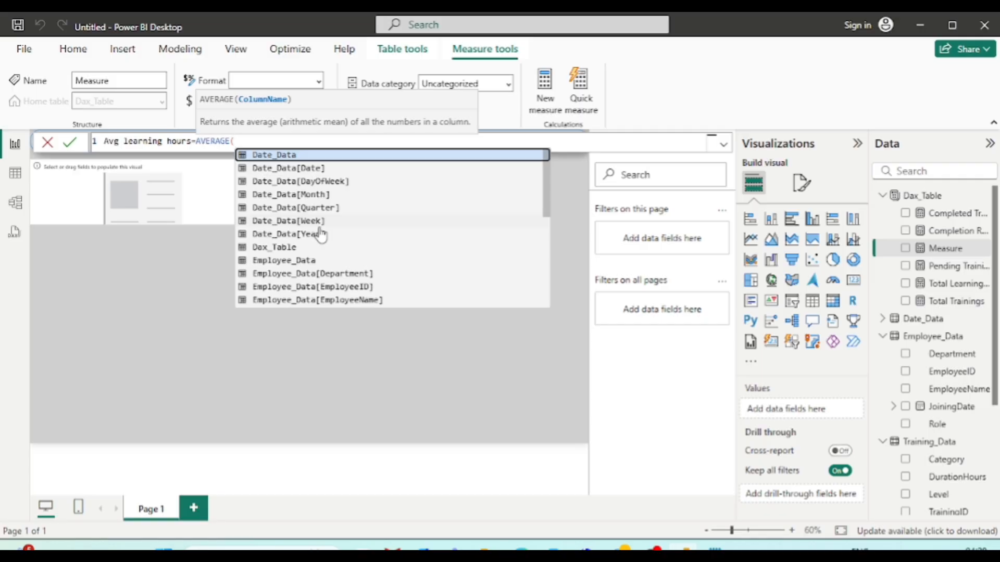
- Complete the AVERAGE formula with Training_Status_Data[LearningHours] as its column and commit the measure
text(tra)
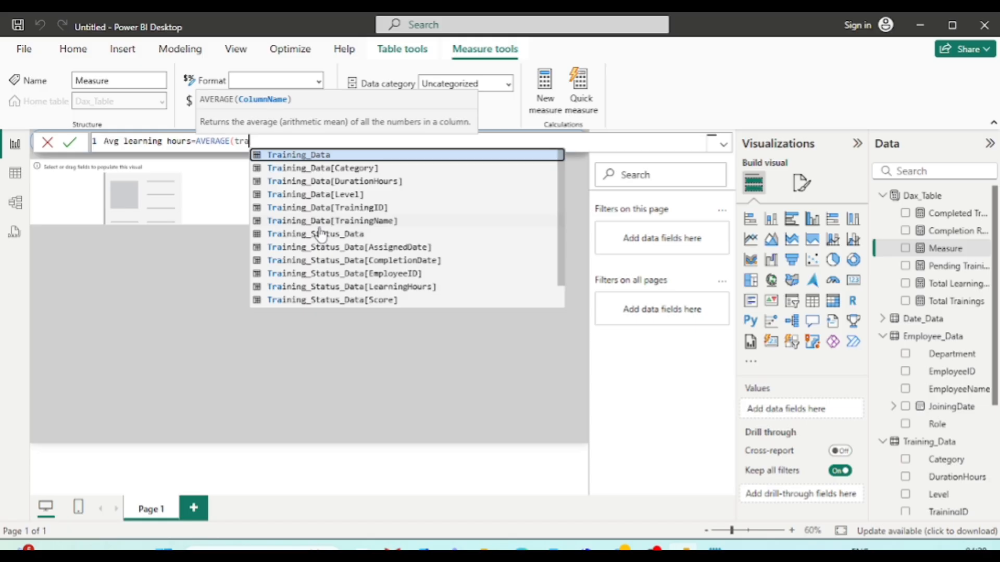
key(Down)
key(Down)
key(Down)
key(Down)
key(Down)
key(Down)
key(Down)
key(Down)
key(Down)
key(Down)
key(Down)
key(Down)
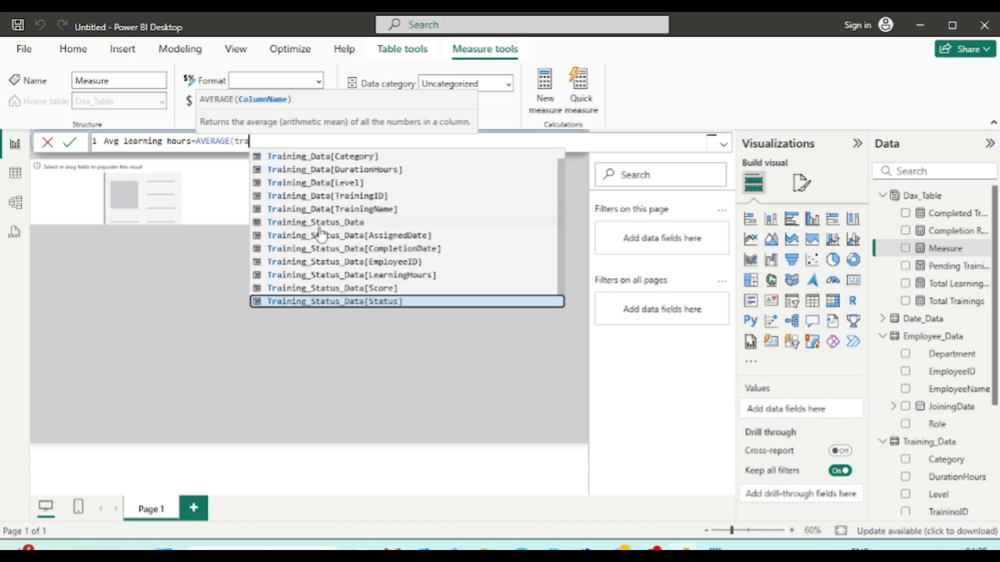
key(Up)
key(Up)
key(Tab)
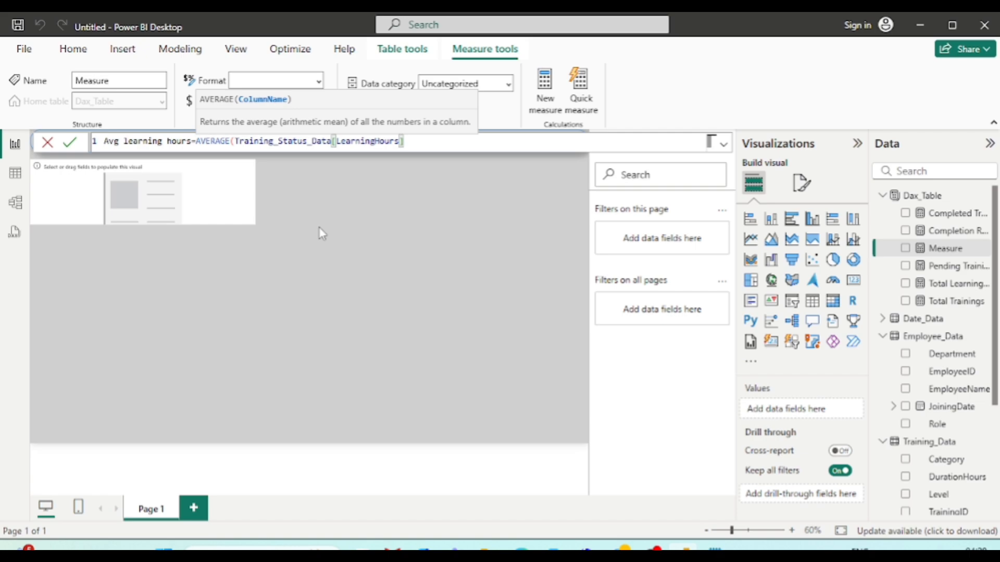
text())
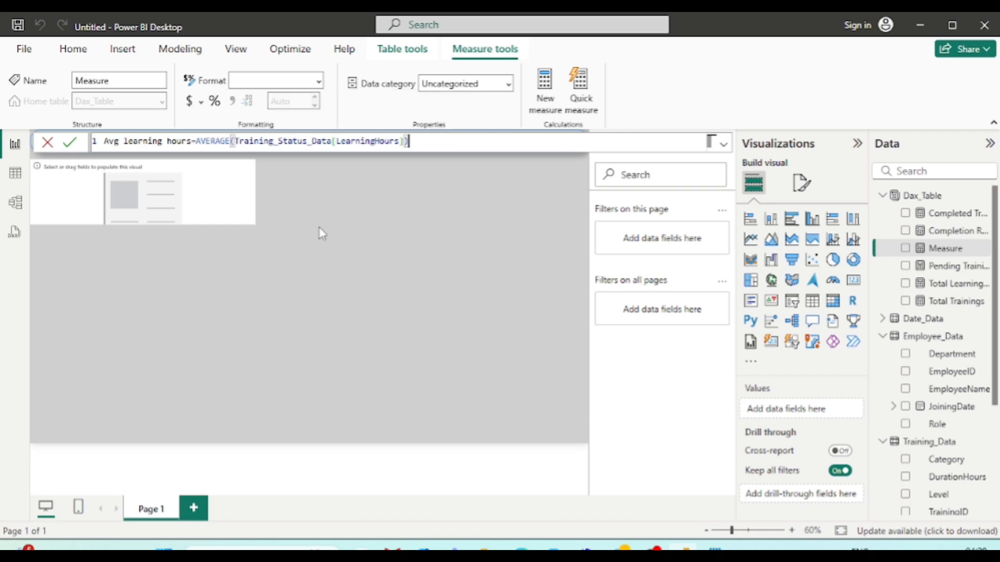
key(Return)
click(408, 247)
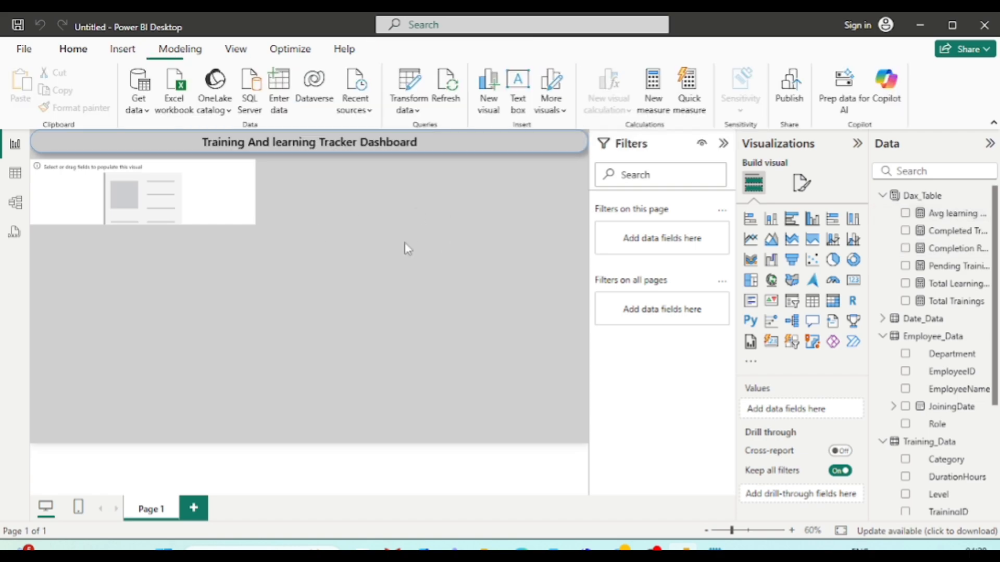
- Replace the empty placeholder visual with a small card beneath the dashboard title's left end, showing the Total Trainings measure
click(207, 219)
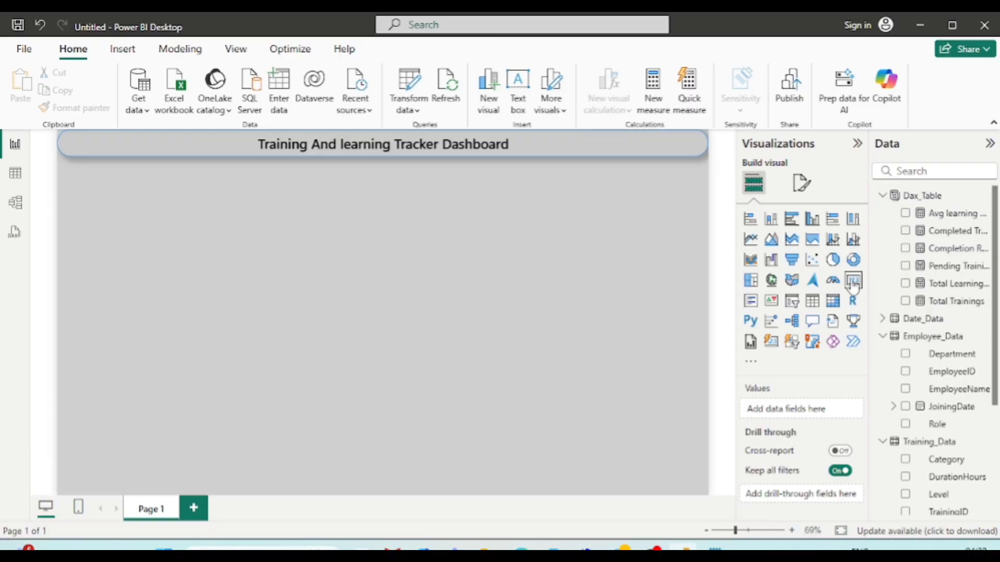
click(853, 281)
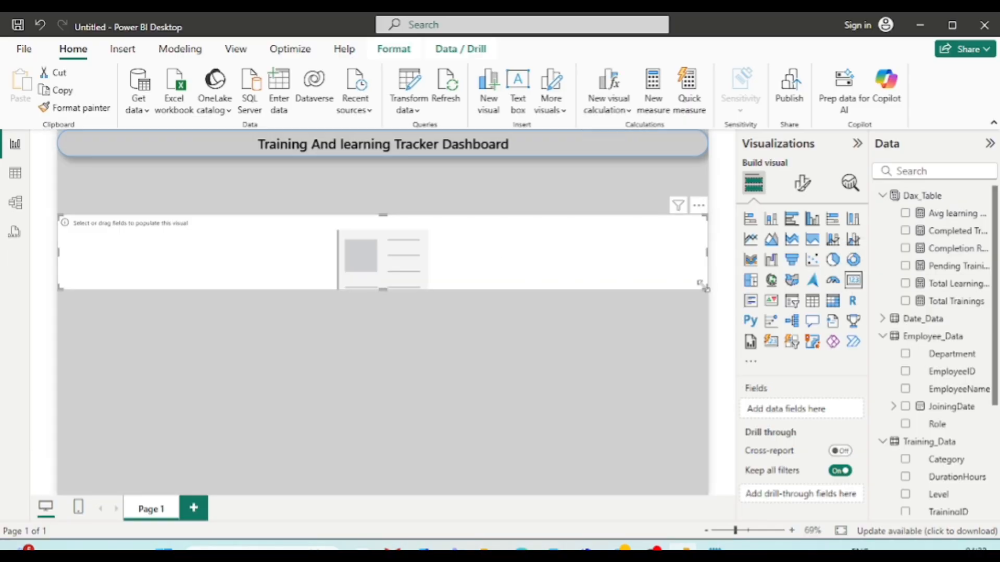
drag(707, 288, 189, 265)
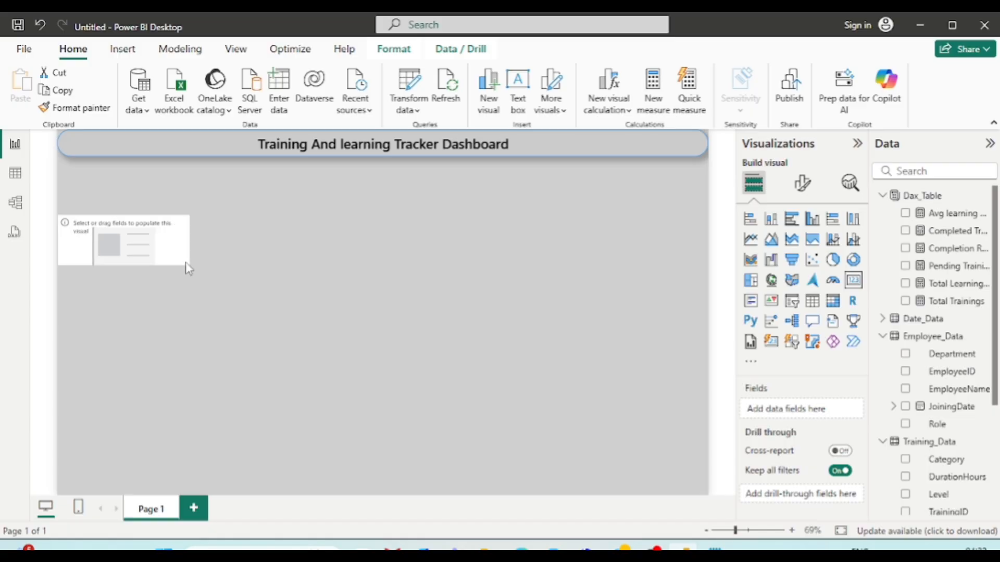
drag(137, 244, 133, 196)
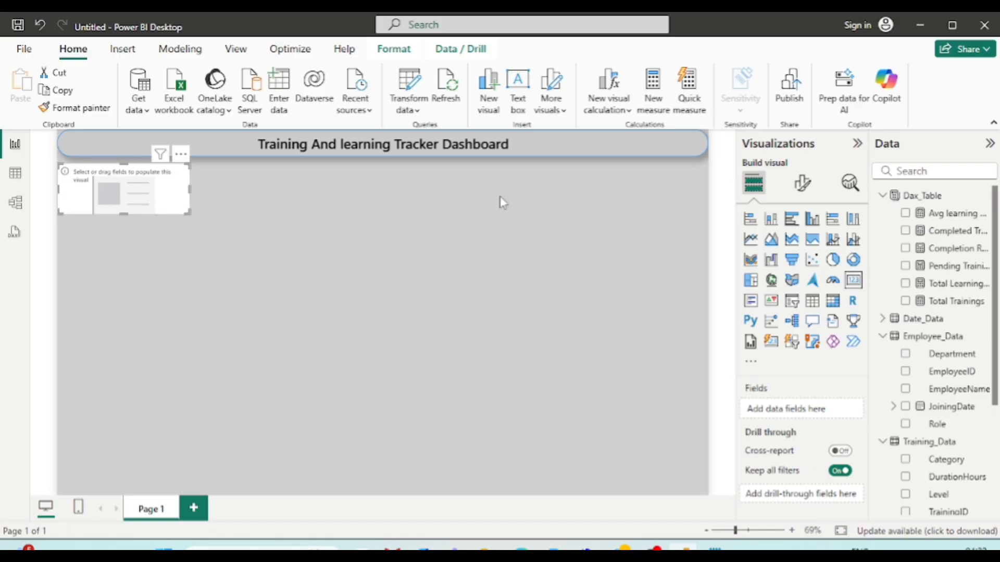
click(906, 302)
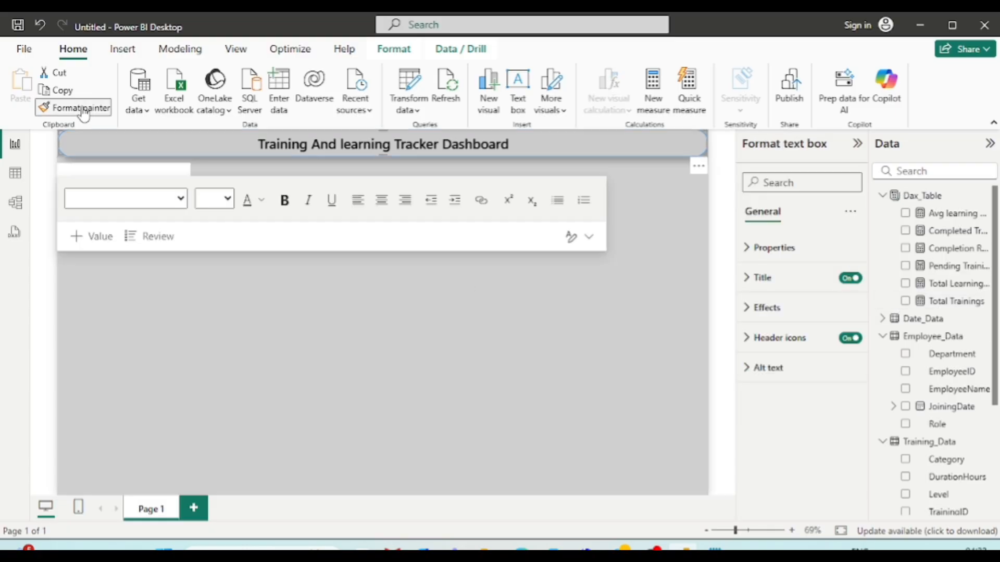
- Copy the dashboard title box's formatting onto the Total Trainings card with Format painter
click(75, 108)
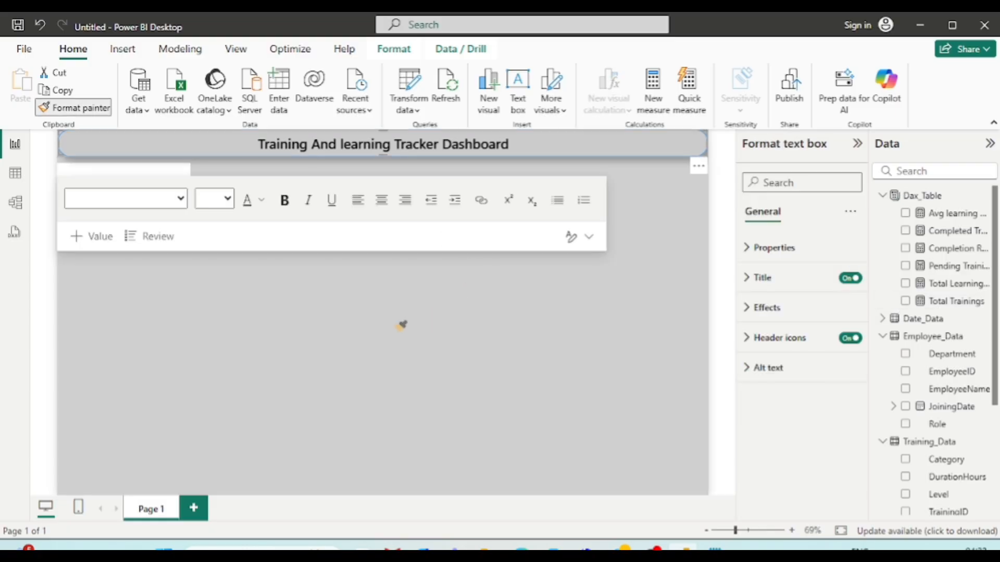
click(162, 168)
click(286, 288)
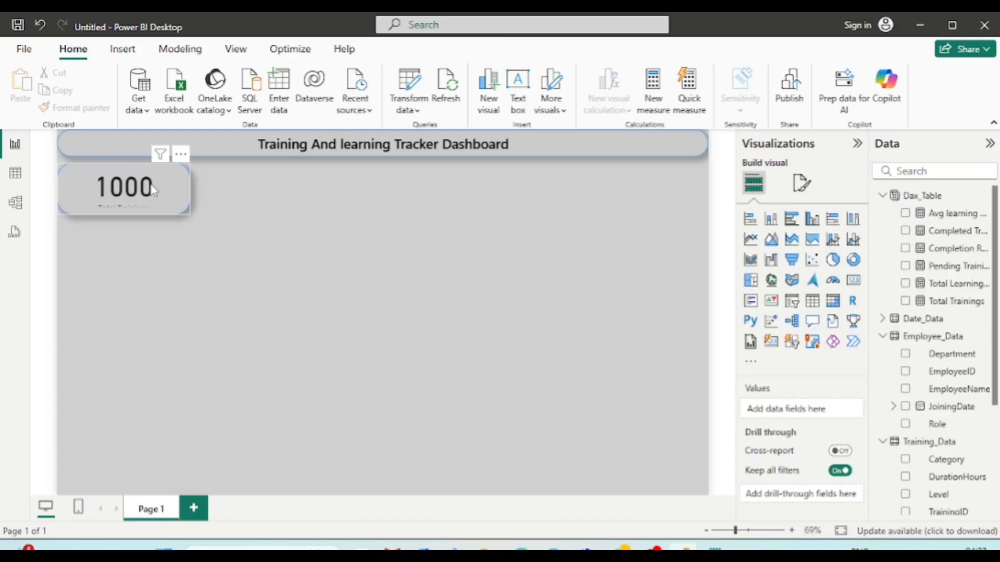
- Format the Total Trainings card's callout value as Segoe UI Semibold, size 20, bold and black
click(139, 186)
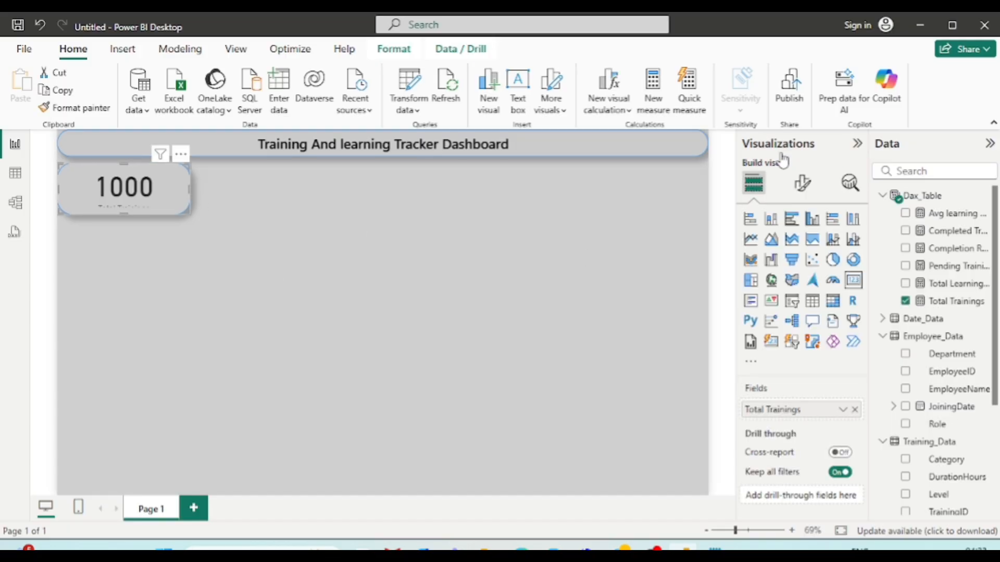
click(803, 184)
click(748, 285)
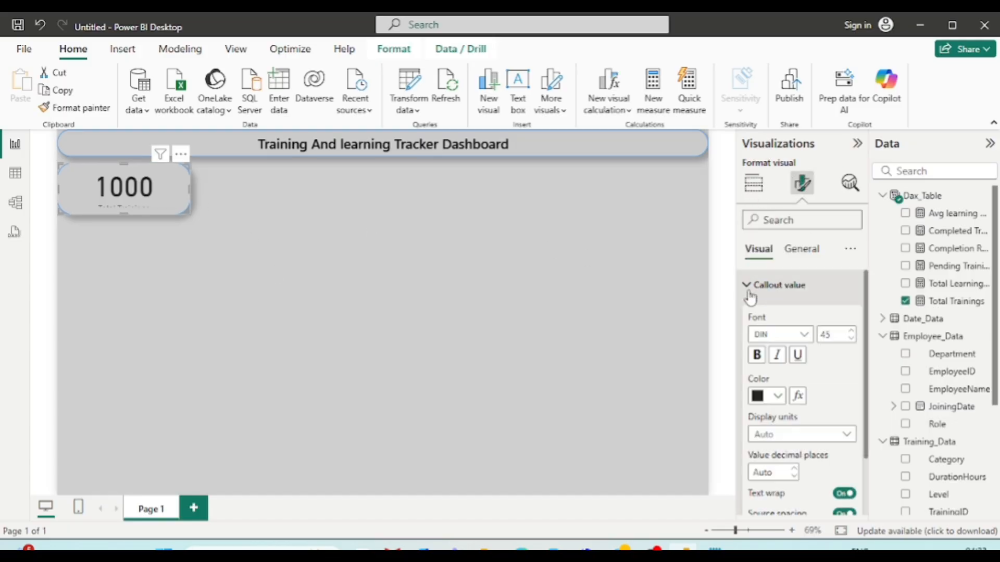
click(803, 336)
scroll(787, 235, down, 5)
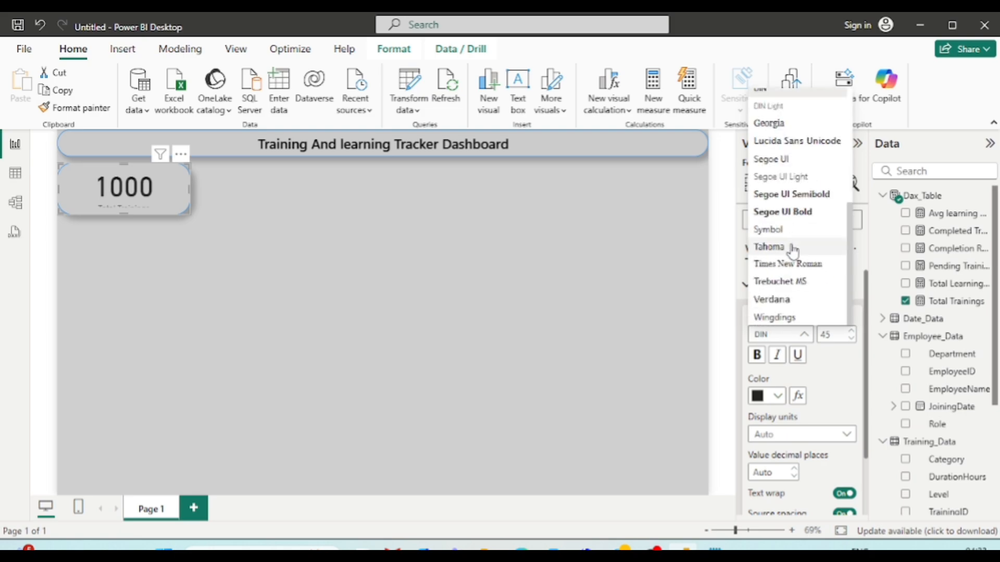
click(792, 192)
click(838, 337)
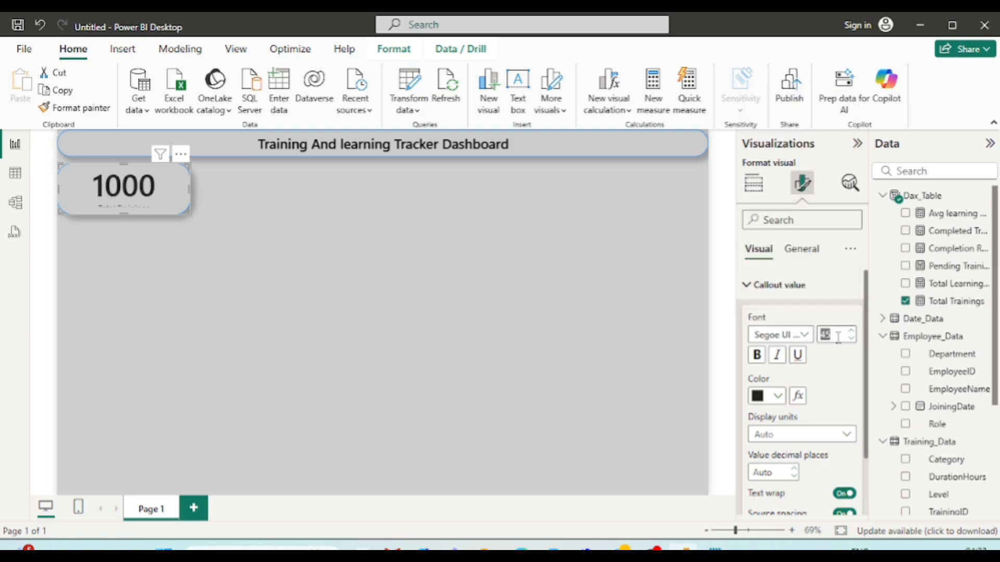
text(20)
key(Return)
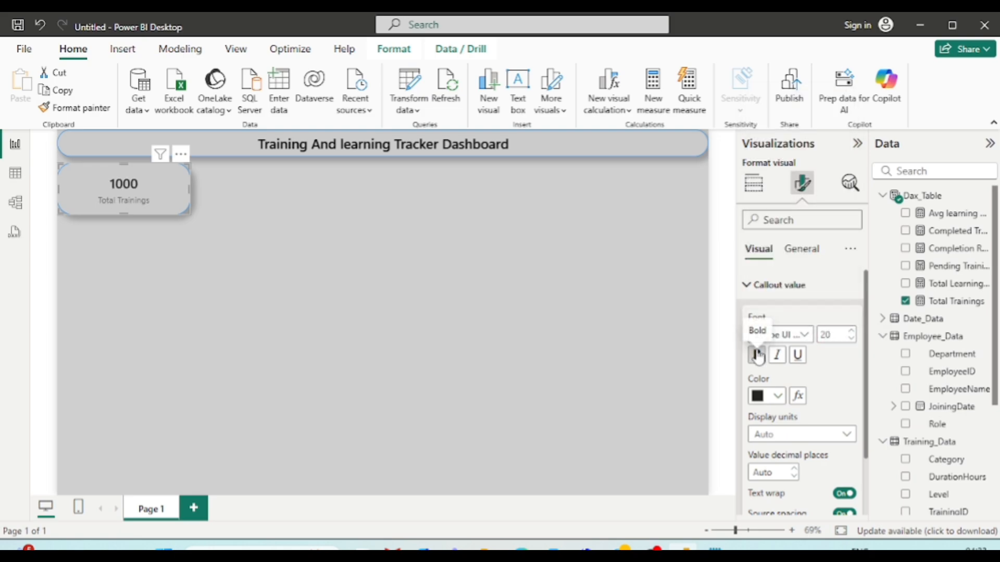
click(758, 357)
click(778, 397)
click(809, 339)
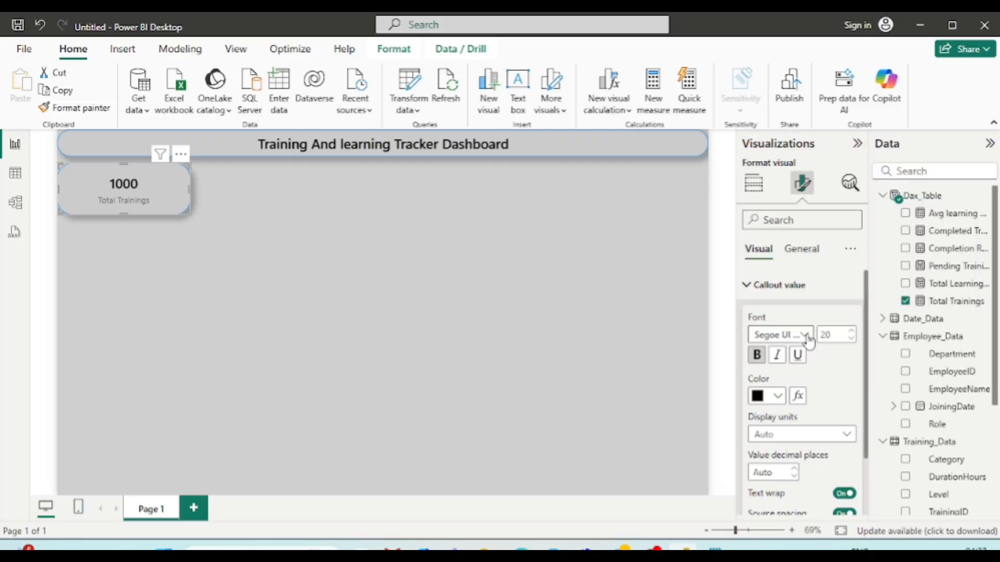
- Format the Total Trainings card's category label with a heavier Segoe UI font, in bold and black
scroll(820, 333, down, 2)
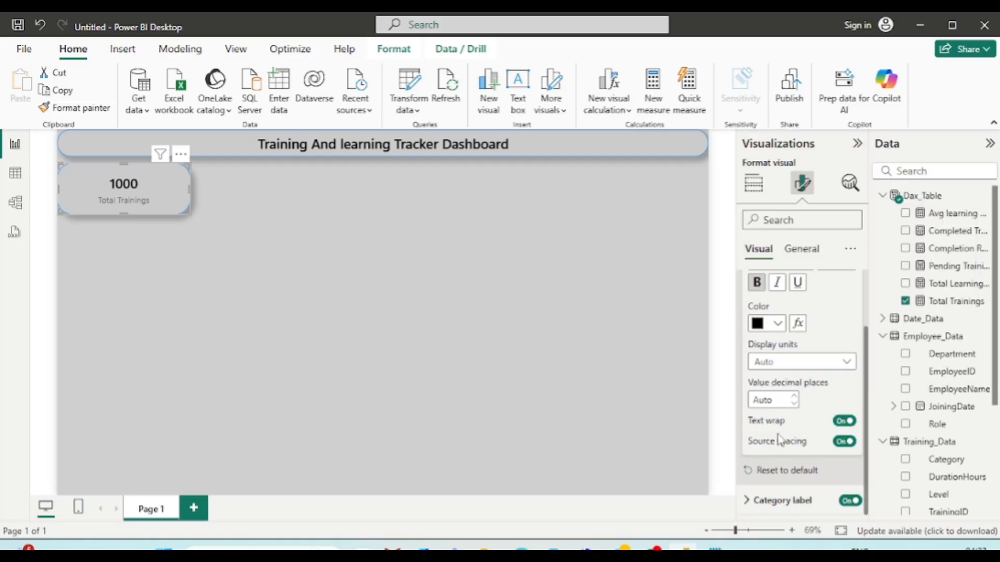
click(747, 500)
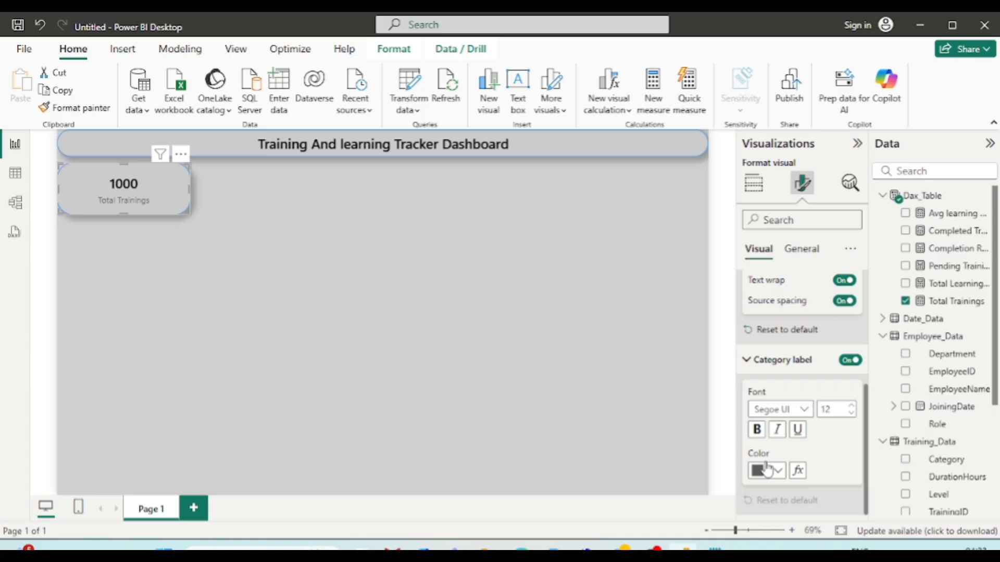
click(805, 411)
click(794, 318)
click(776, 471)
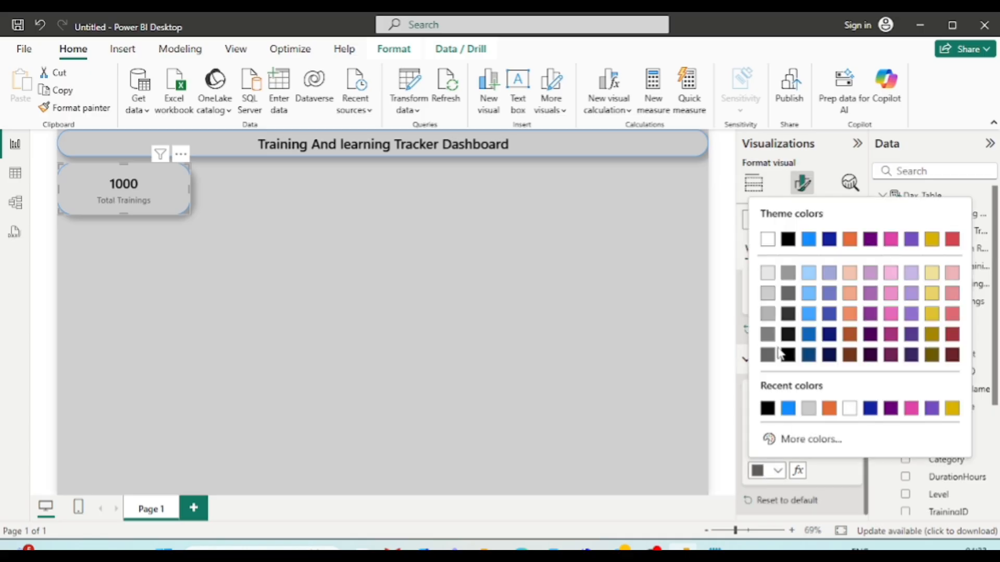
click(768, 409)
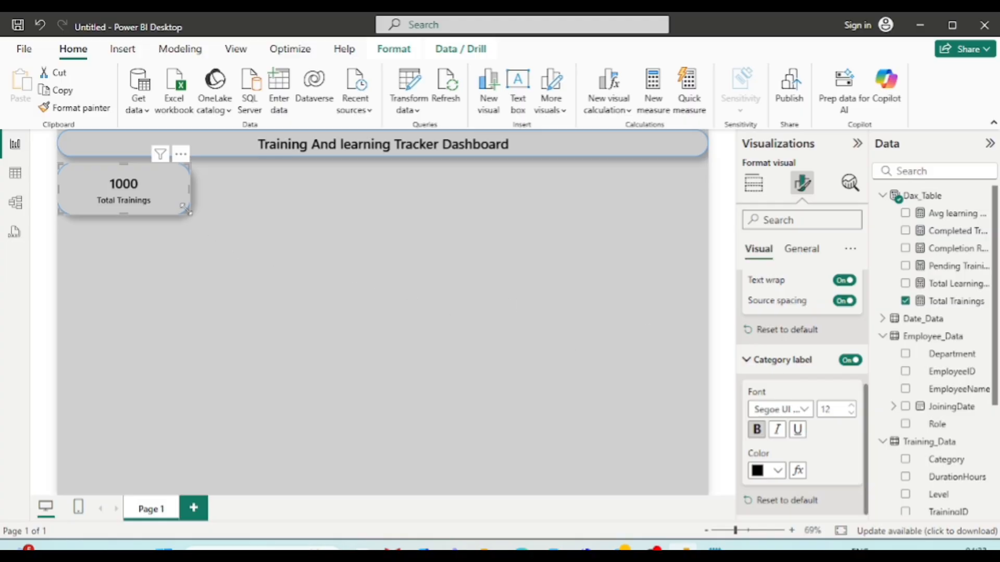
- Reduce the Total Trainings card's height slightly and place a copy of it beside the original in the same row
drag(186, 211, 187, 208)
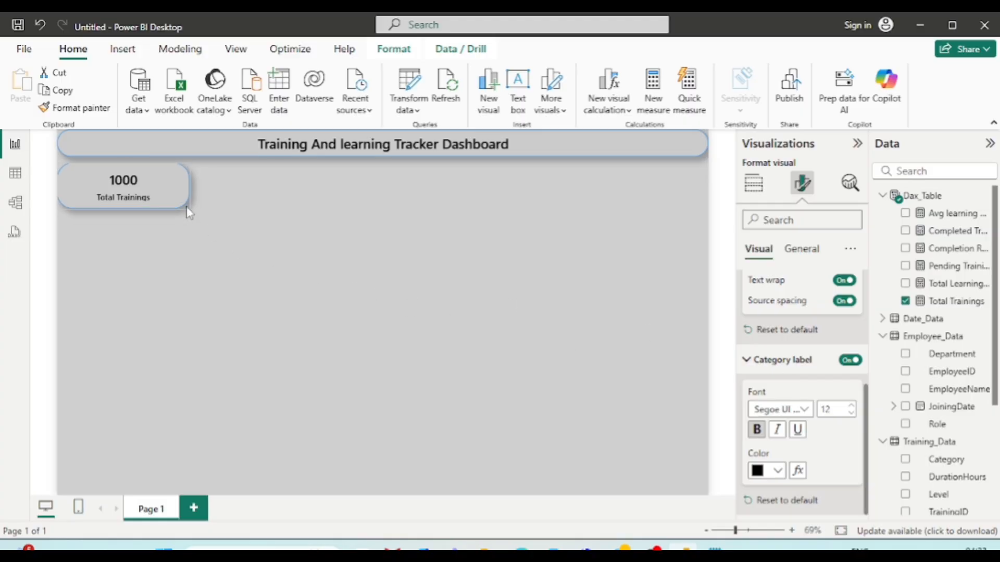
click(291, 258)
click(138, 193)
key(ctrl+c)
key(ctrl+v)
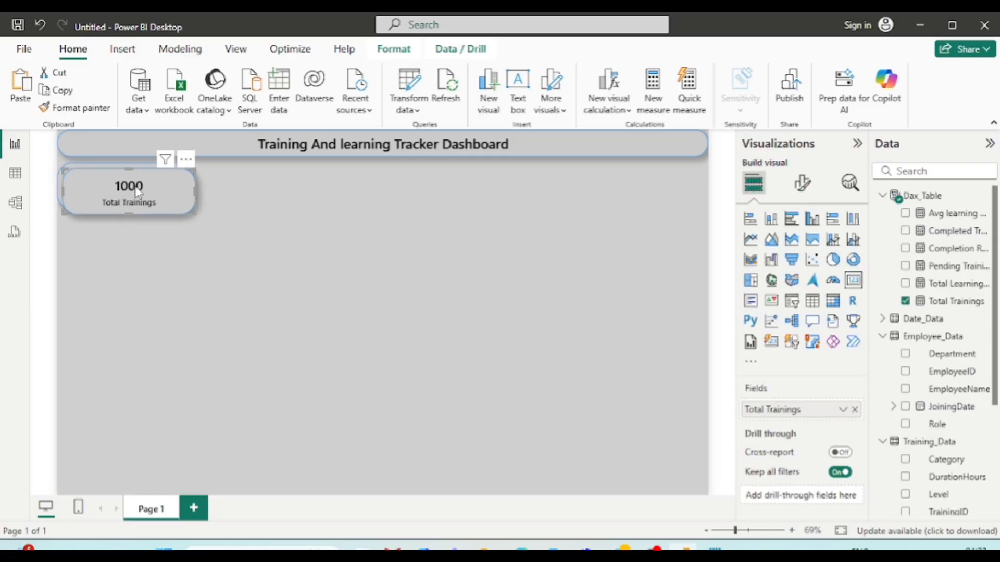
drag(104, 196, 271, 196)
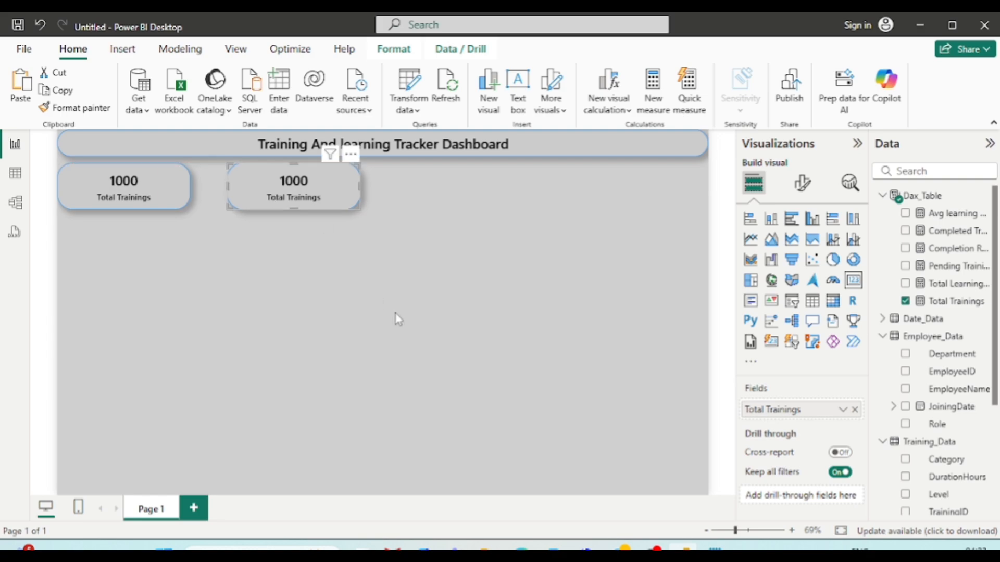
- Add two more copies of the card to complete a row of four, and adjust their spacing under the title
key(ctrl+v)
drag(154, 203, 489, 200)
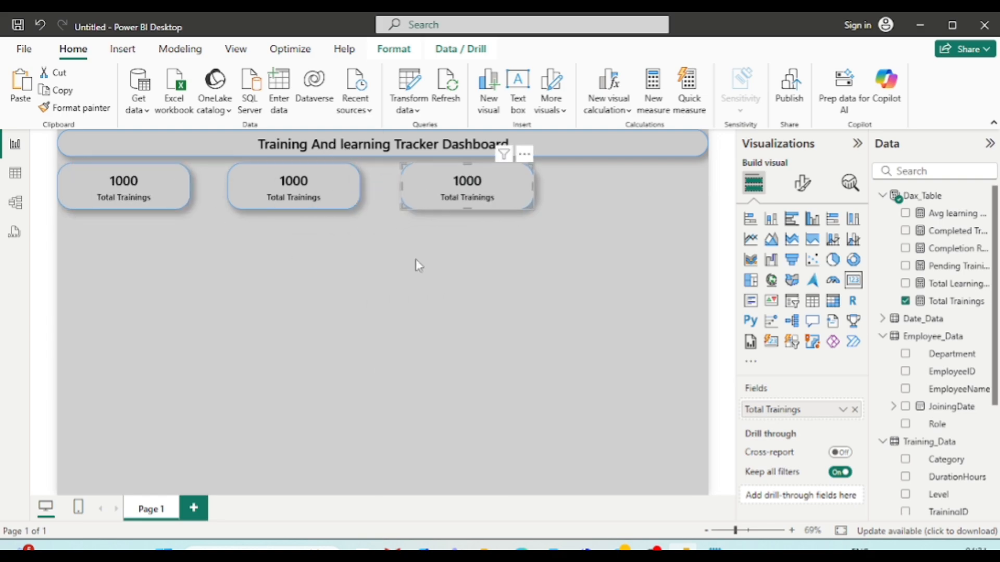
key(ctrl+v)
drag(126, 172, 628, 181)
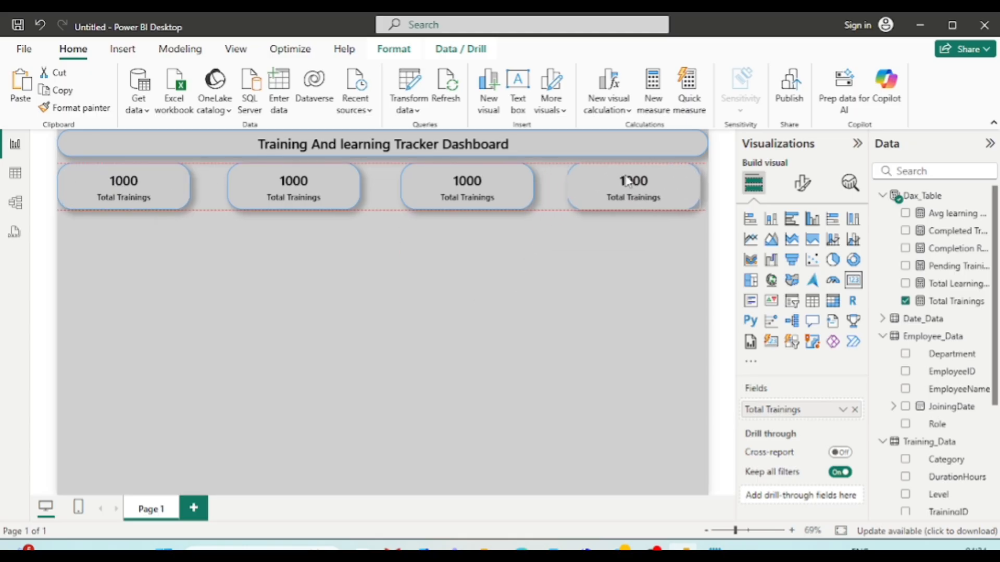
drag(628, 181, 635, 182)
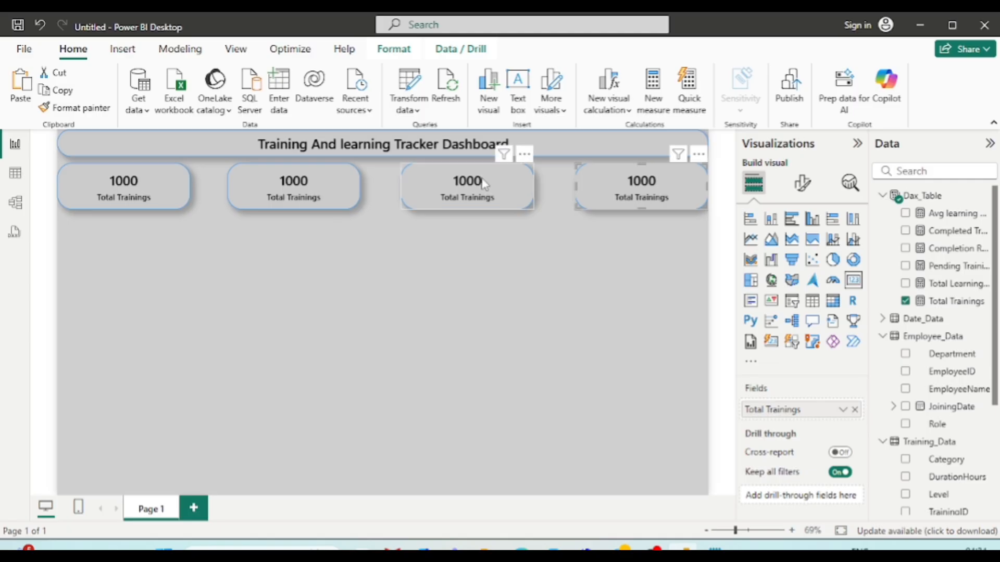
drag(488, 185, 496, 184)
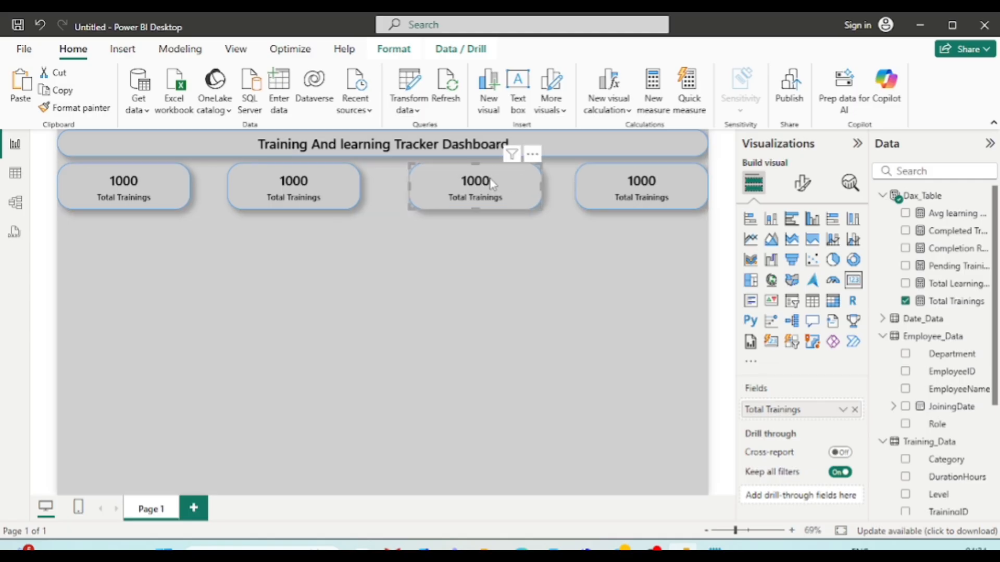
drag(301, 199, 308, 199)
click(326, 321)
- Set the background color of the first Total Trainings card in the row to hex #4472C4
click(123, 190)
click(802, 182)
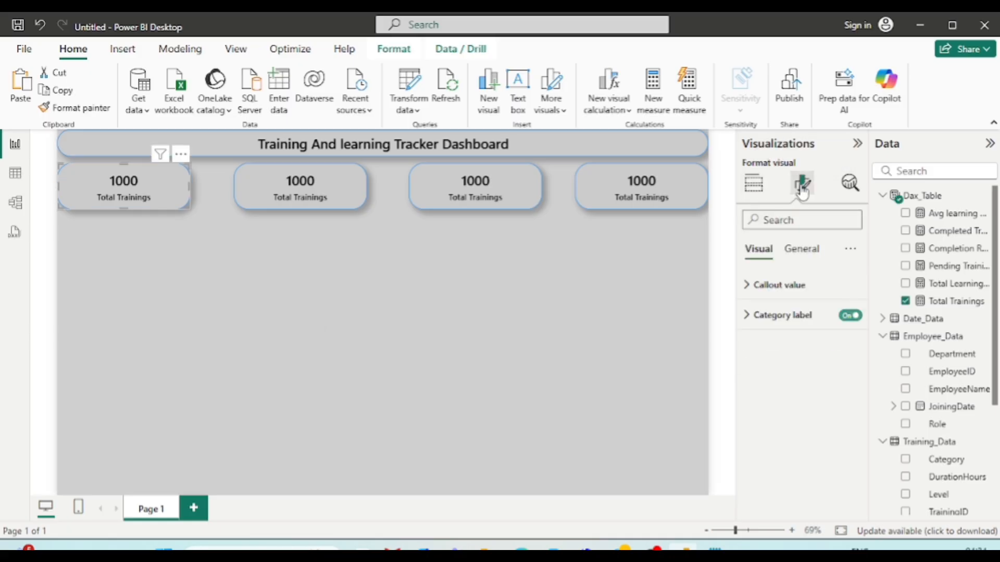
click(799, 249)
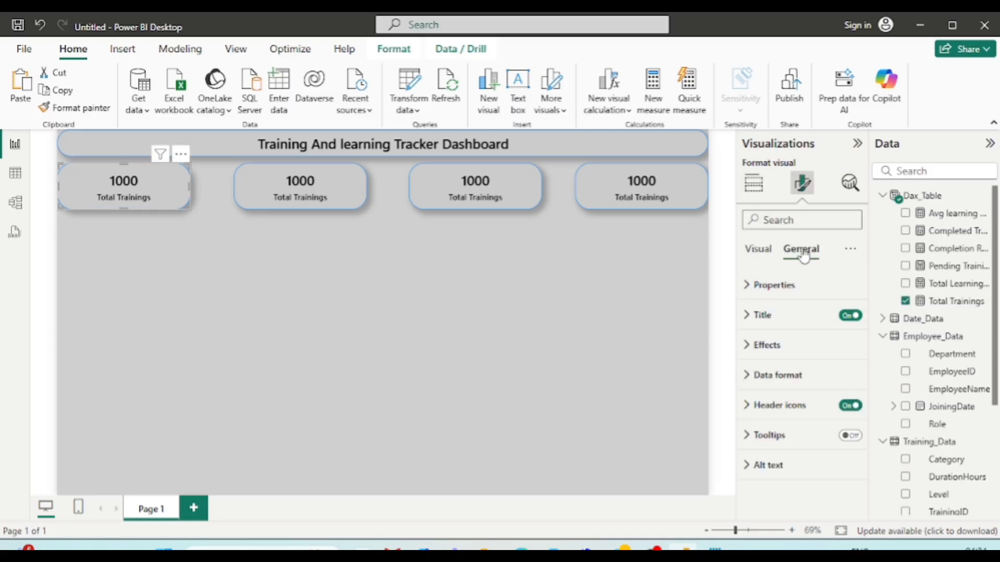
click(759, 348)
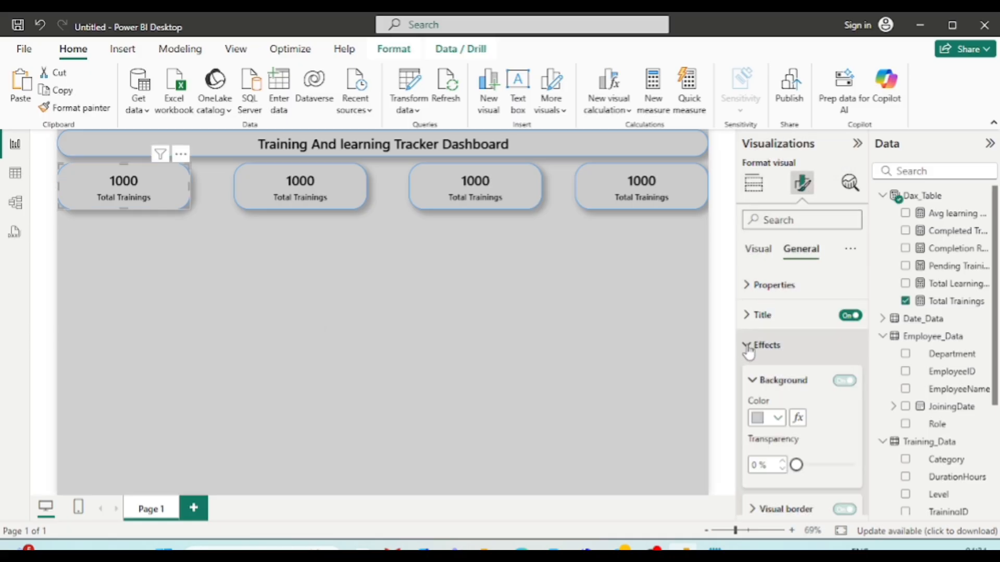
click(778, 423)
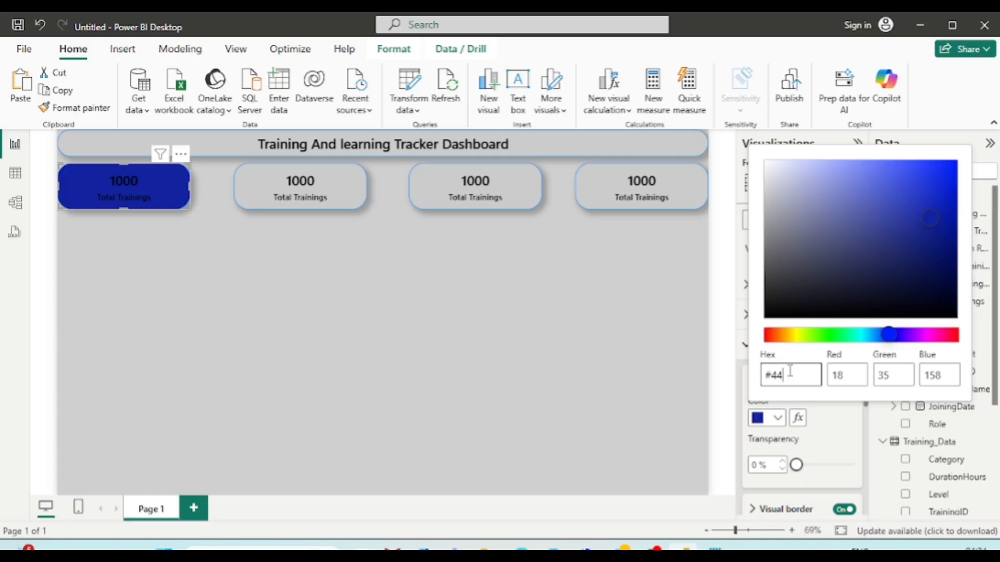
text(72C4)
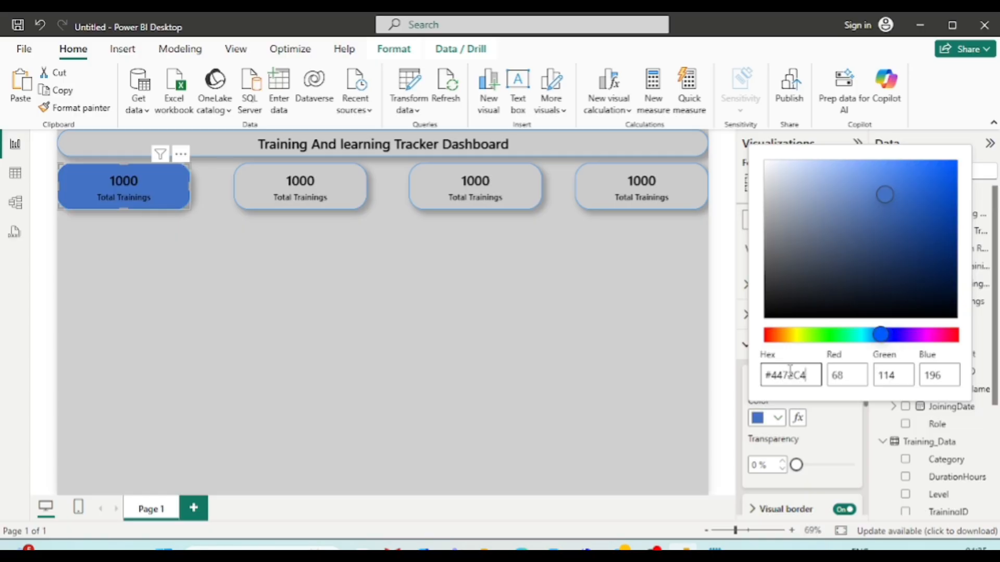
click(607, 366)
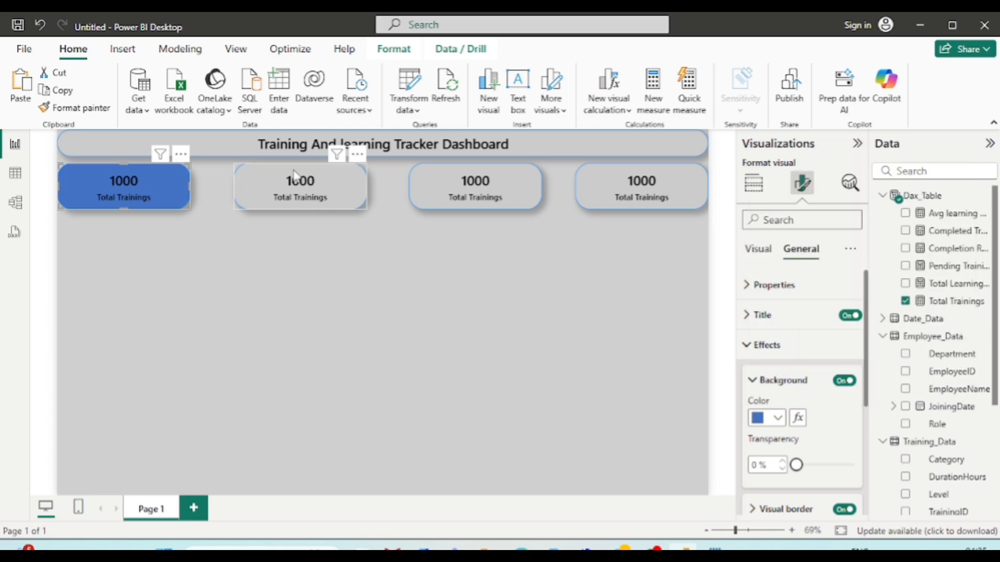
- Set the second card's background color to hex #ED7D31
click(359, 197)
click(777, 418)
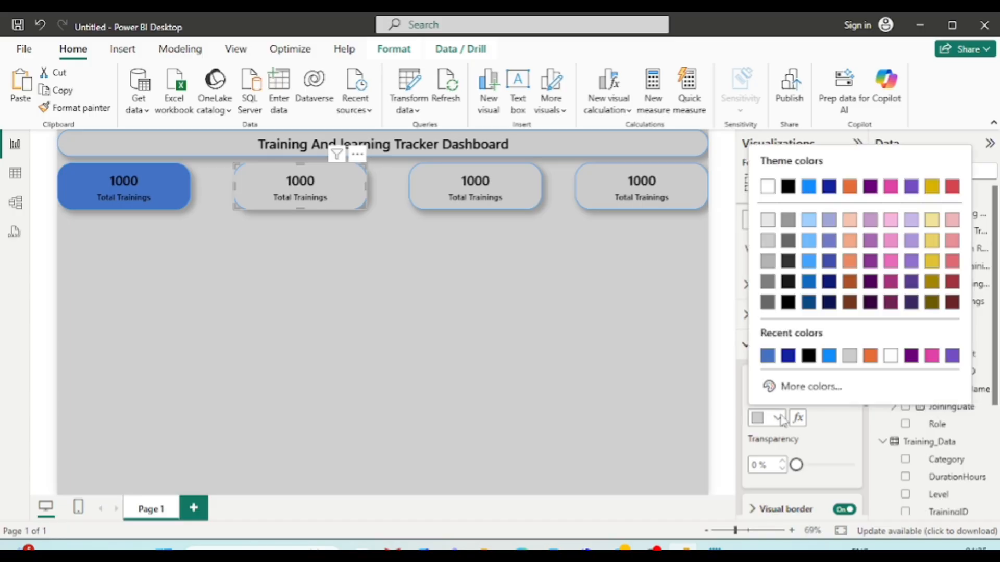
click(770, 386)
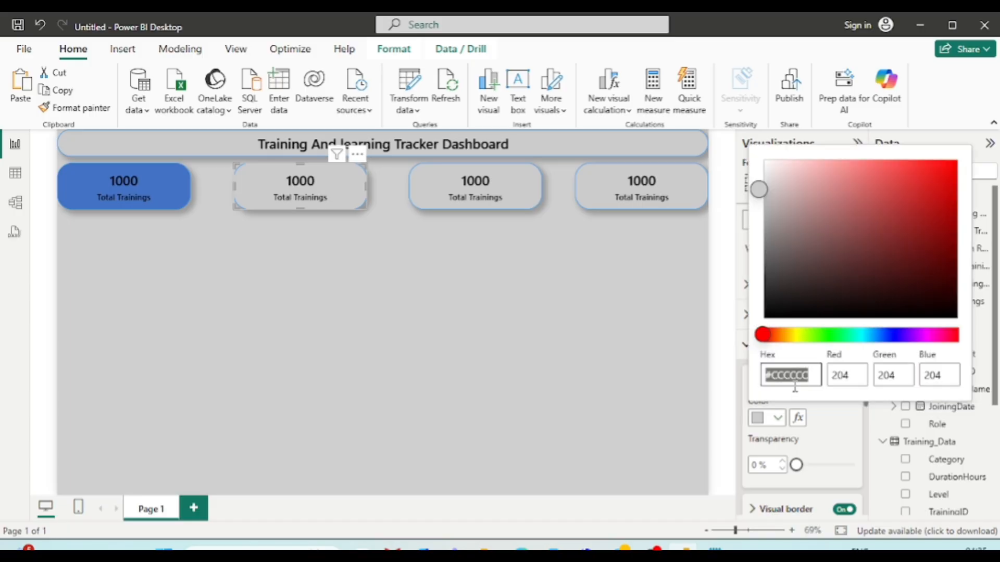
text(#ED7D31)
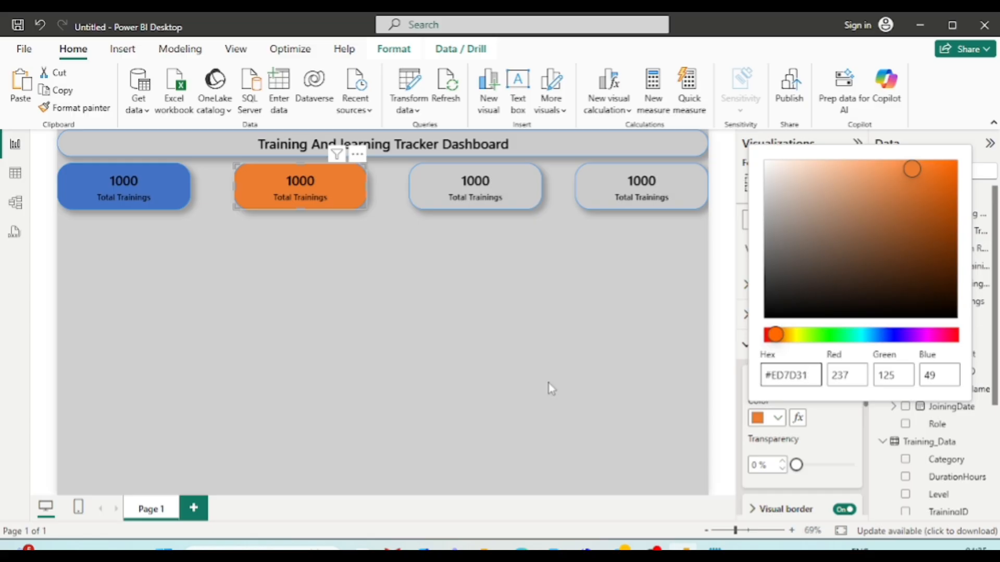
click(551, 389)
- Set the third card's background color to hex #A6A6A6
click(465, 195)
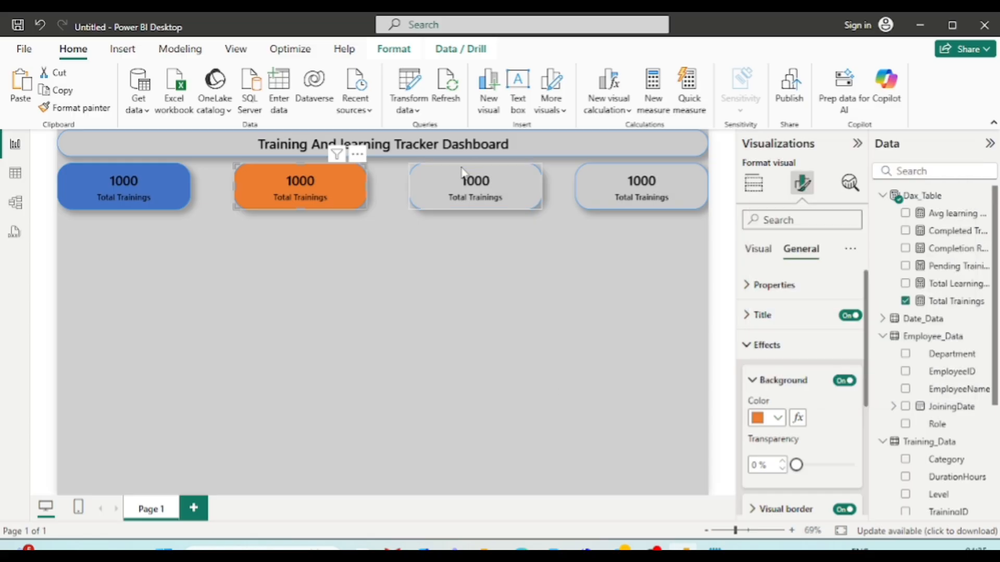
click(776, 417)
click(809, 386)
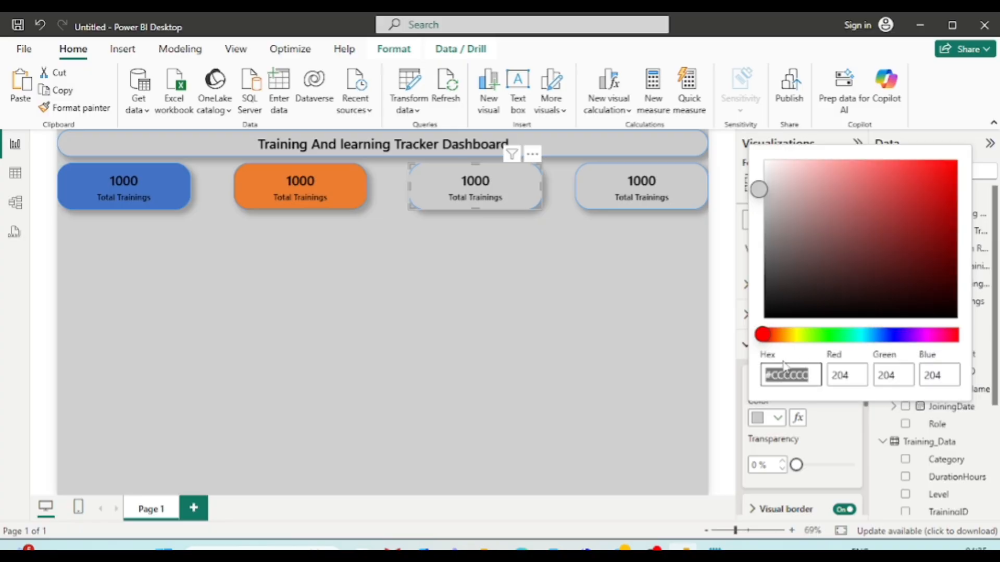
text(#A)
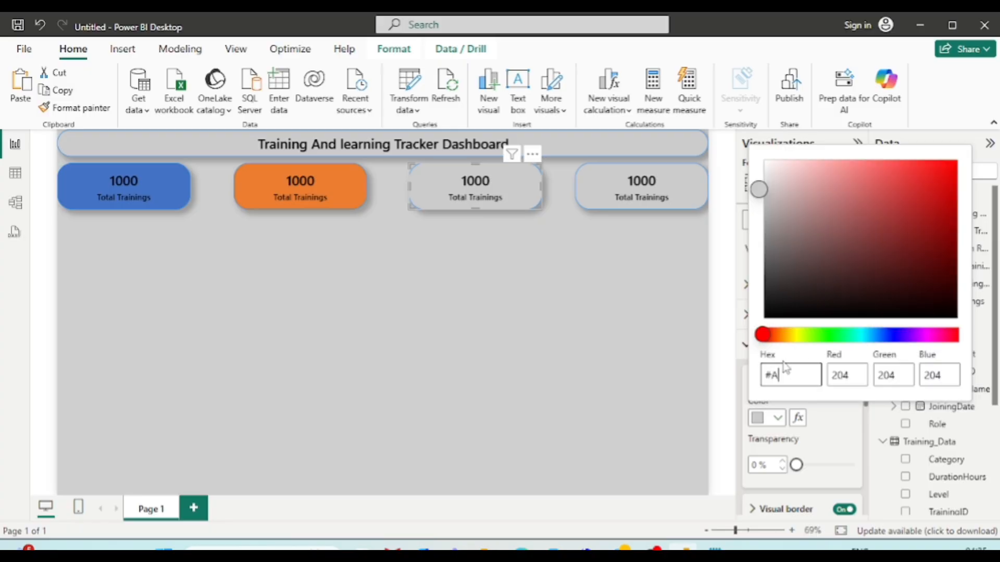
text(6A6A6)
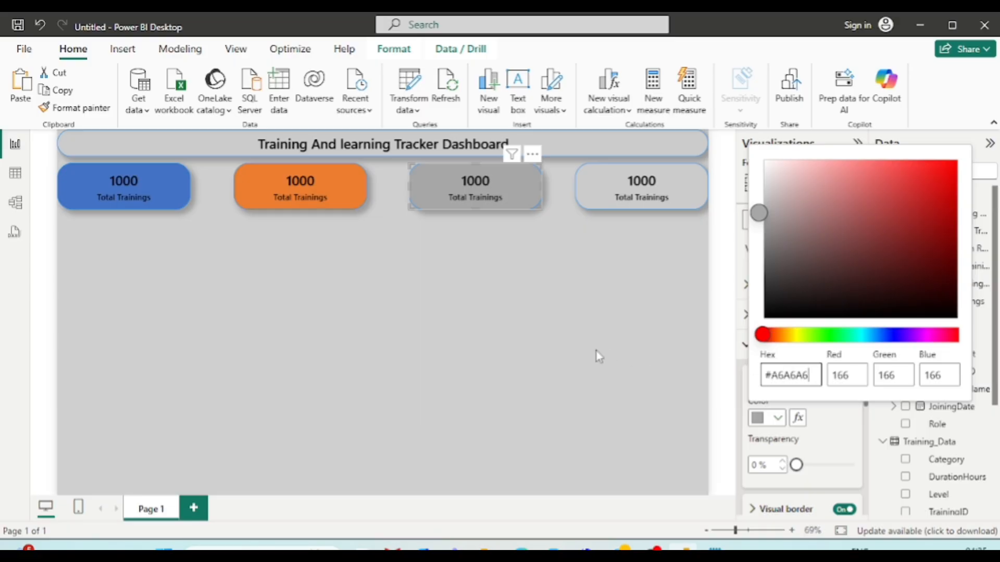
click(596, 351)
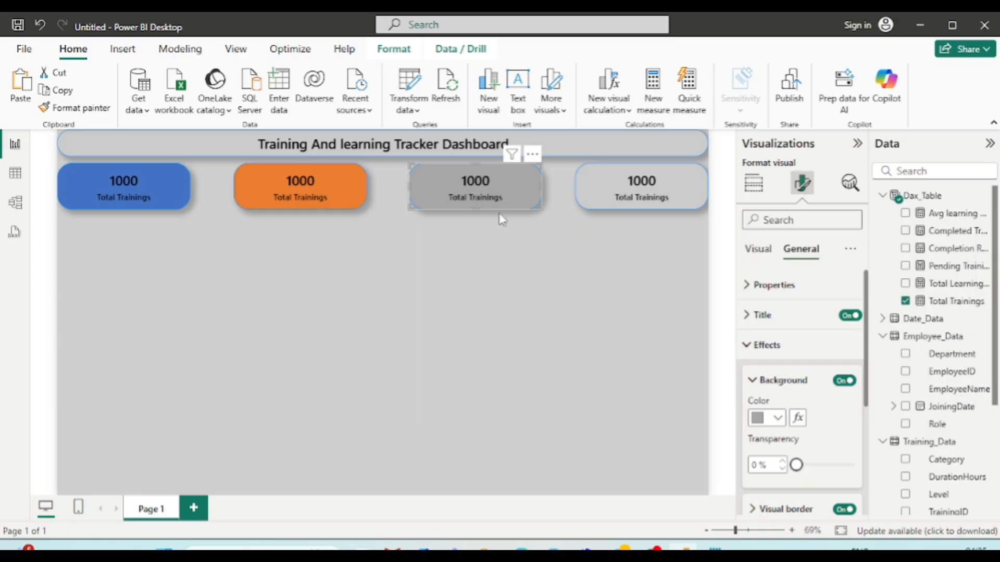
- Copy the third card's formatting onto the fourth card with the Format painter
click(65, 108)
click(635, 189)
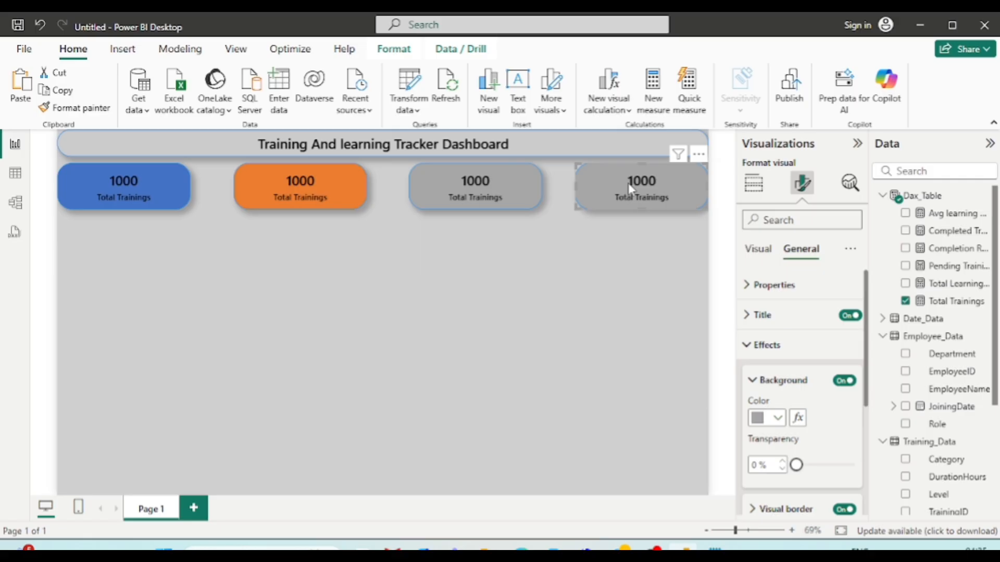
click(426, 293)
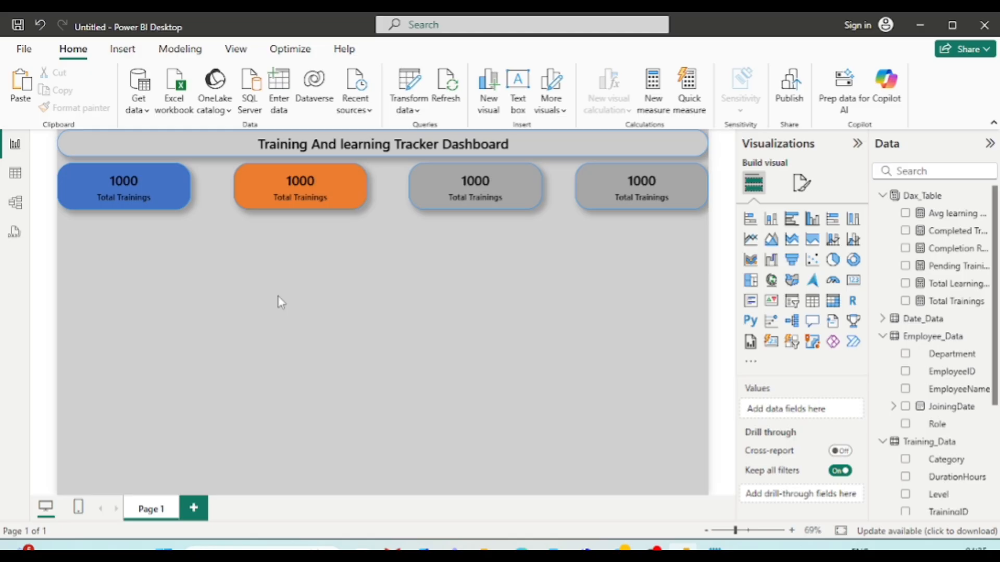
- Replace the Total Trainings measure in the orange card with Completed Trainings from Dax_Table
click(306, 198)
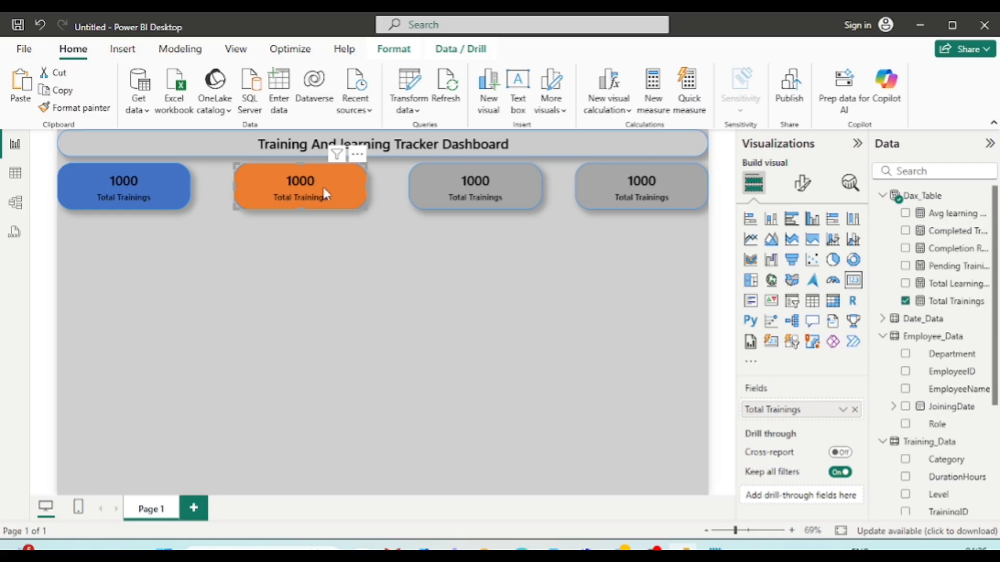
click(906, 301)
click(906, 230)
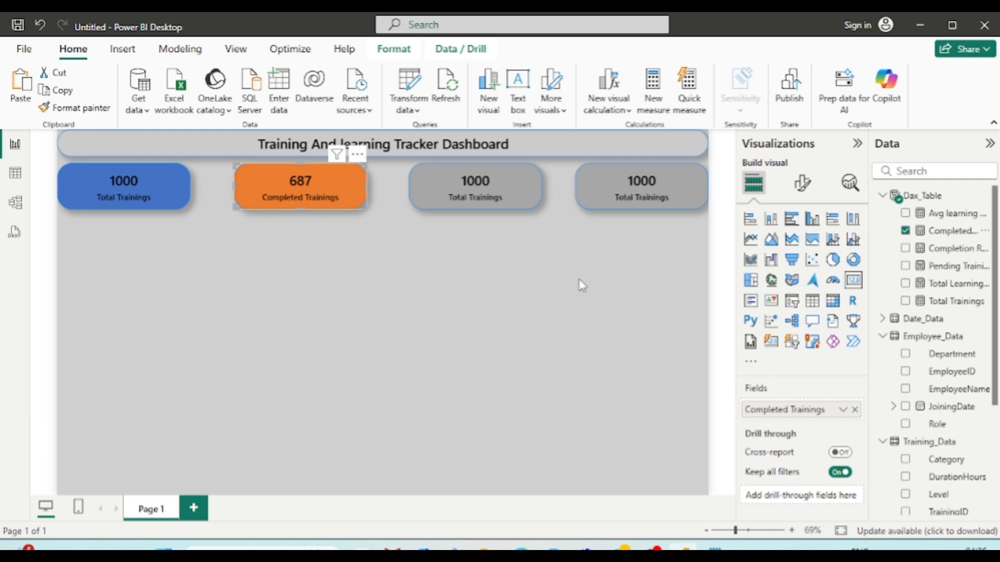
- Replace the Total Trainings measure in the third card with Pending Trainings from Dax_Table
click(498, 194)
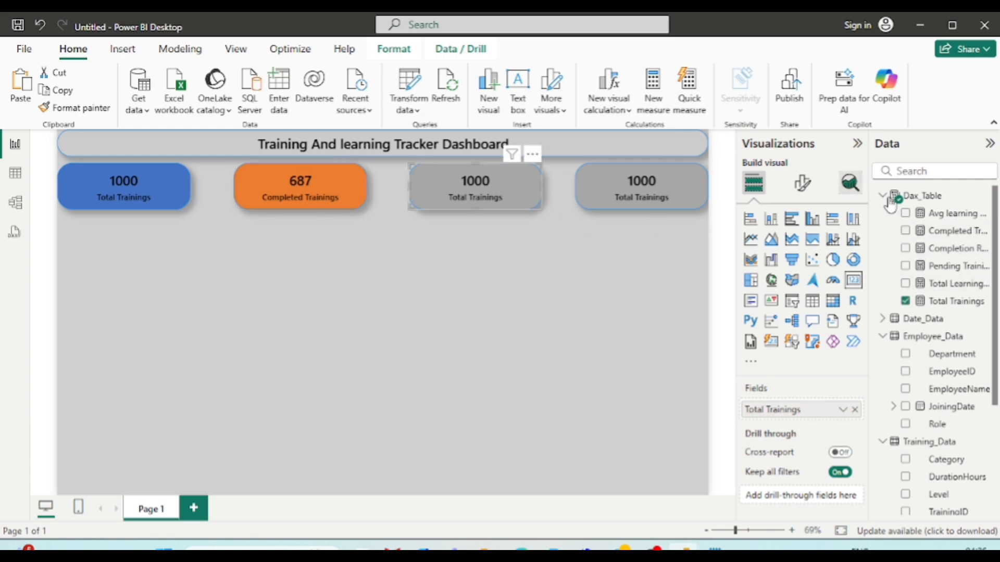
click(909, 302)
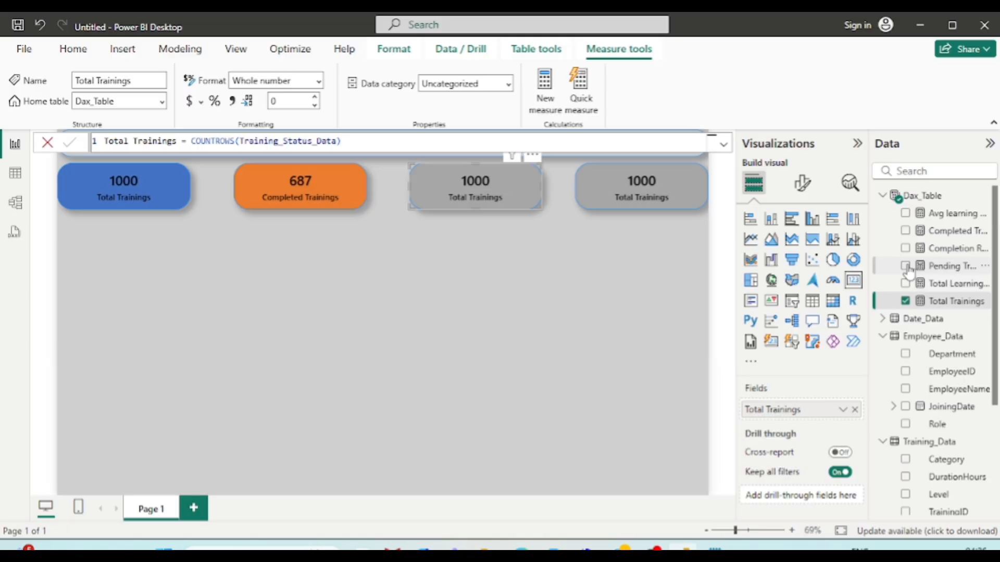
click(905, 301)
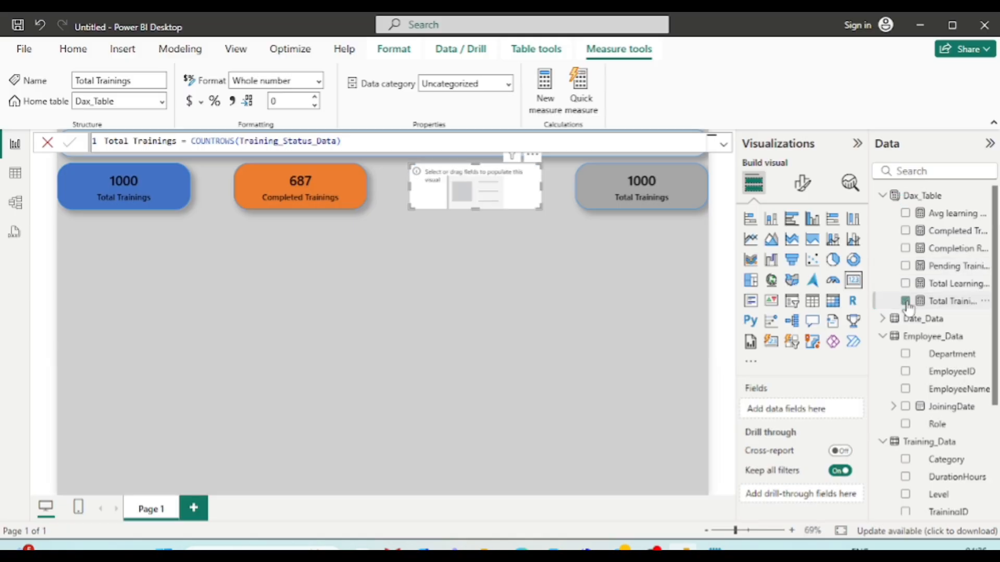
click(906, 267)
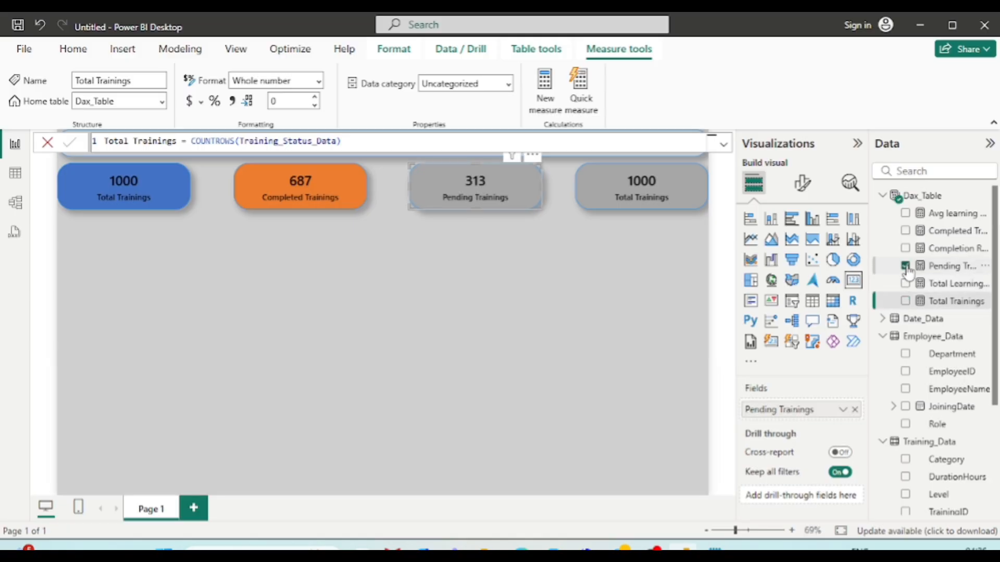
- Replace the Total Trainings measure in the fourth card with Completion Rate% from Dax_Table
click(654, 193)
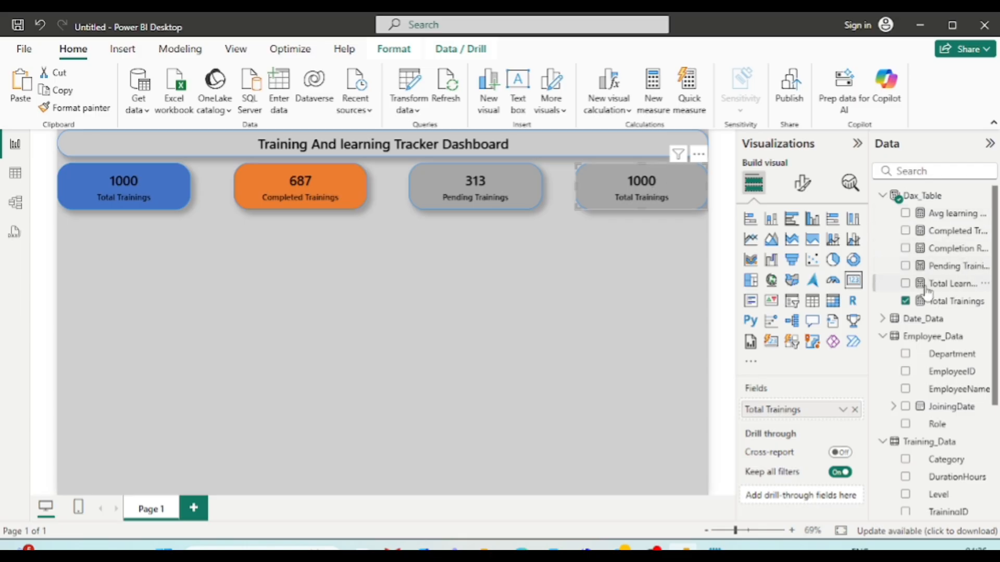
click(906, 302)
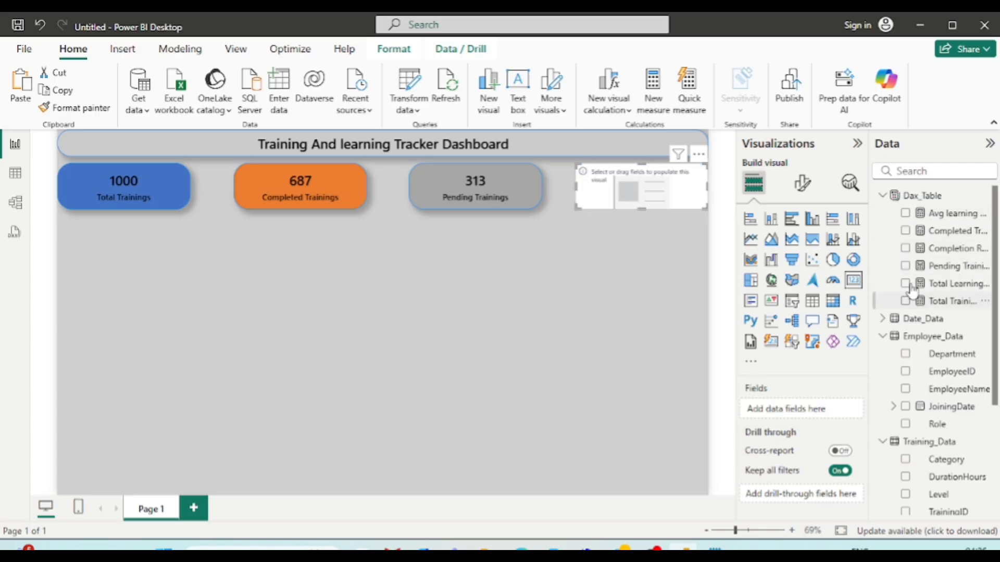
click(906, 232)
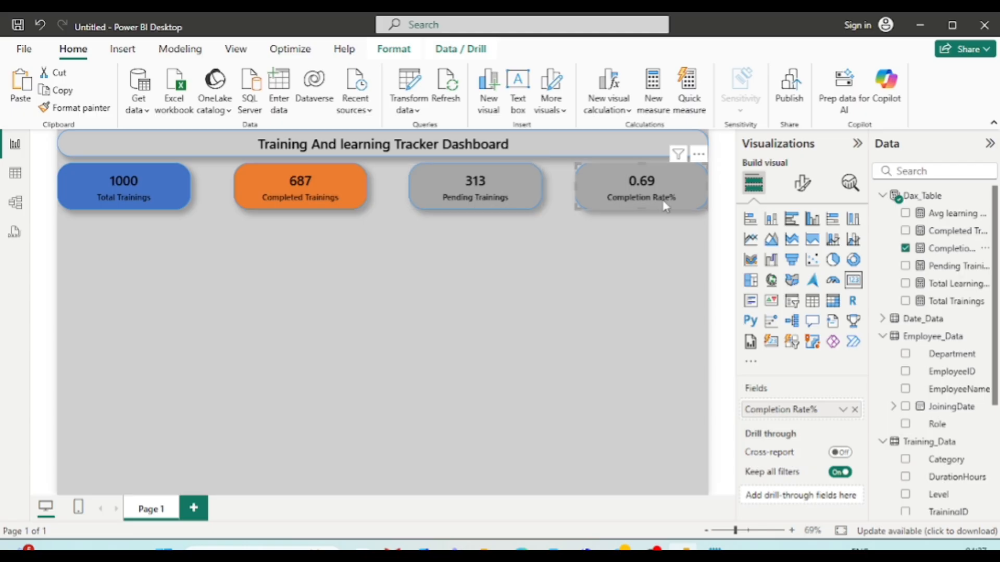
click(491, 272)
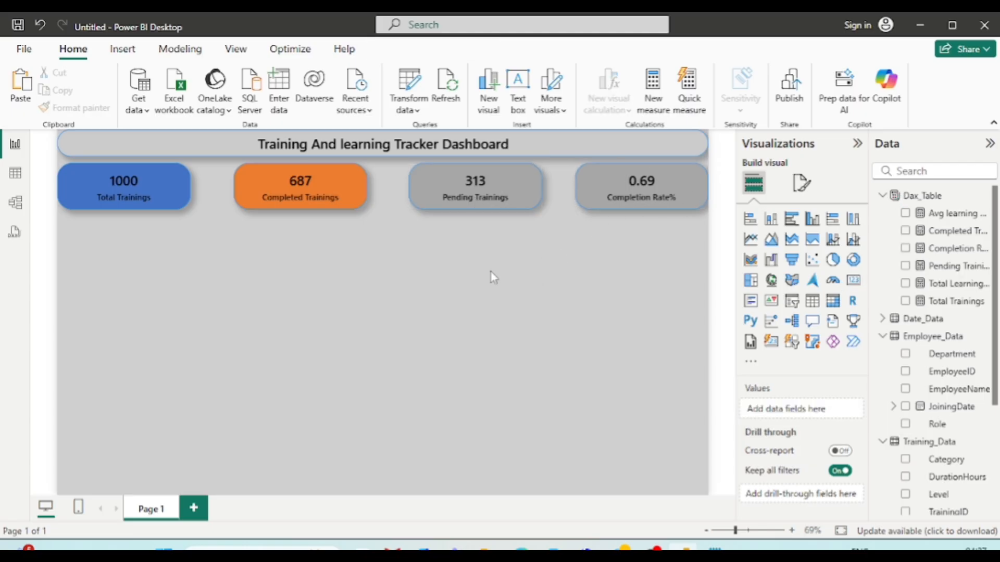
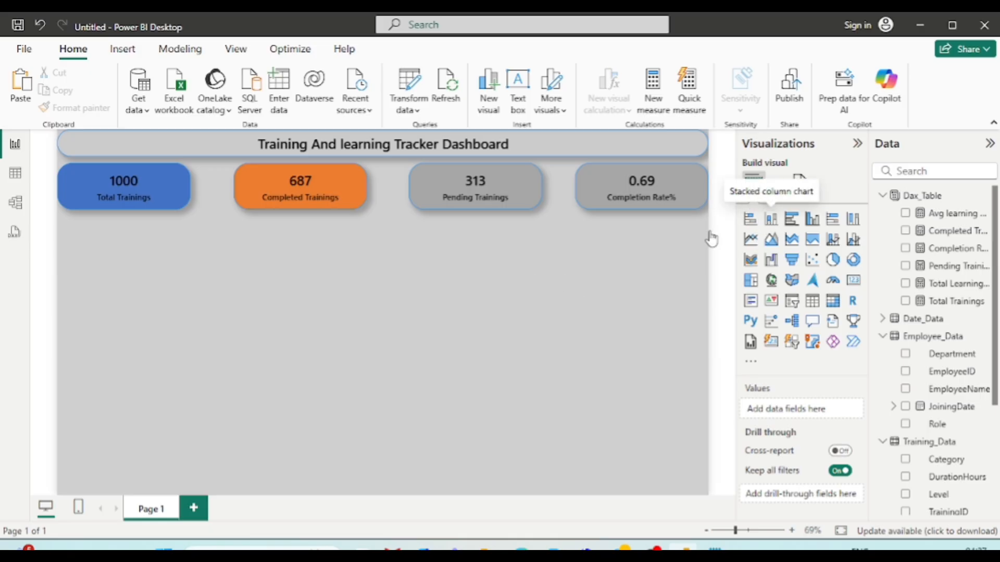
- Add a stacked column chart directly below the first card and enlarge it to span about half the page width
click(772, 219)
drag(125, 292, 125, 251)
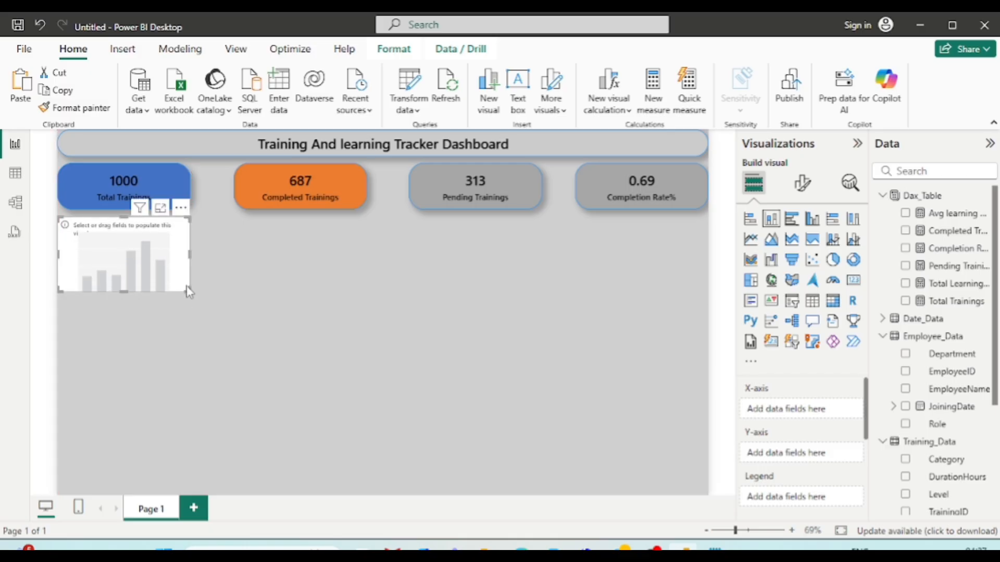
drag(186, 285, 408, 358)
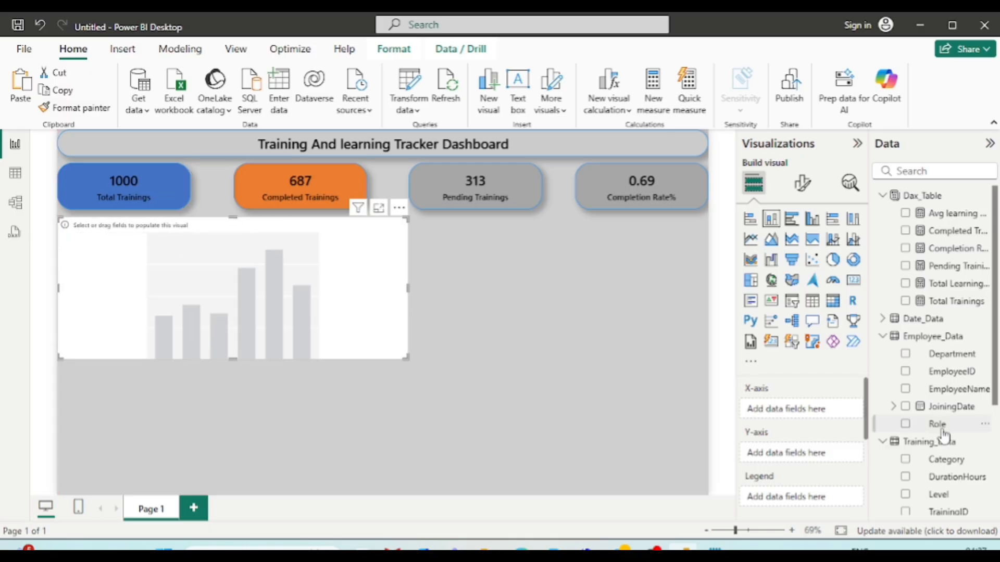
- Build the column chart with Department on the X-axis, Completion Rate% on the Y-axis and Status as the legend
click(906, 355)
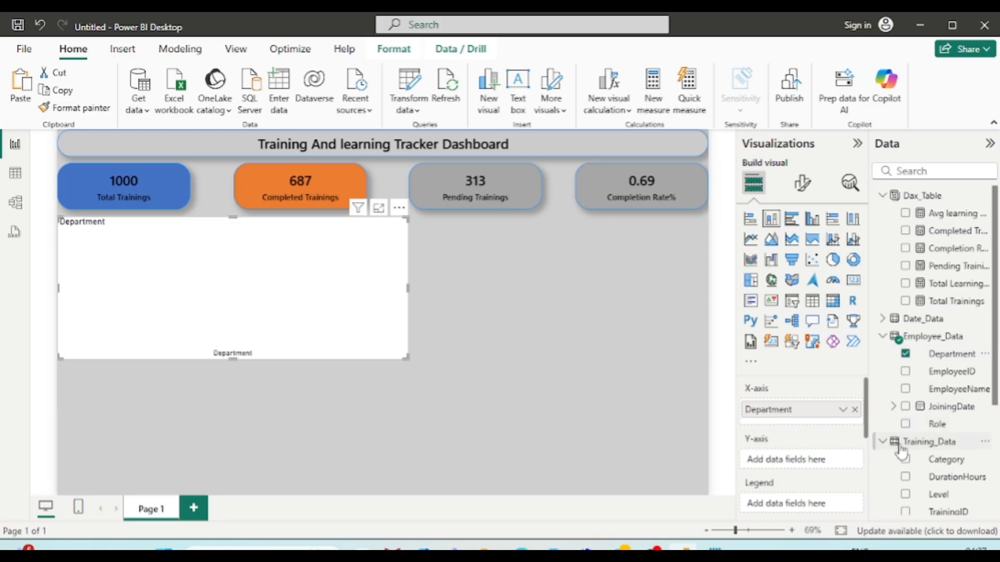
scroll(901, 451, down, 4)
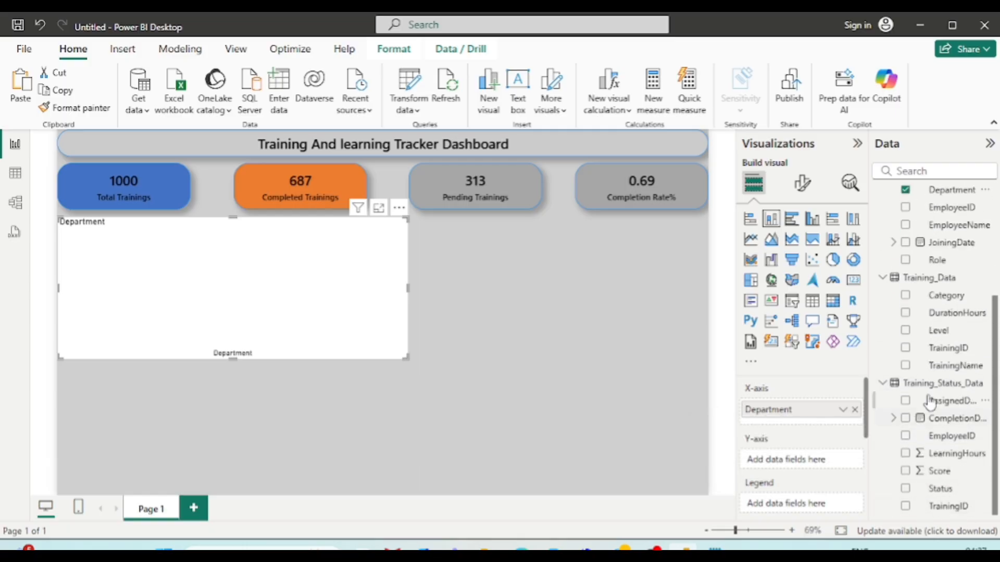
click(906, 490)
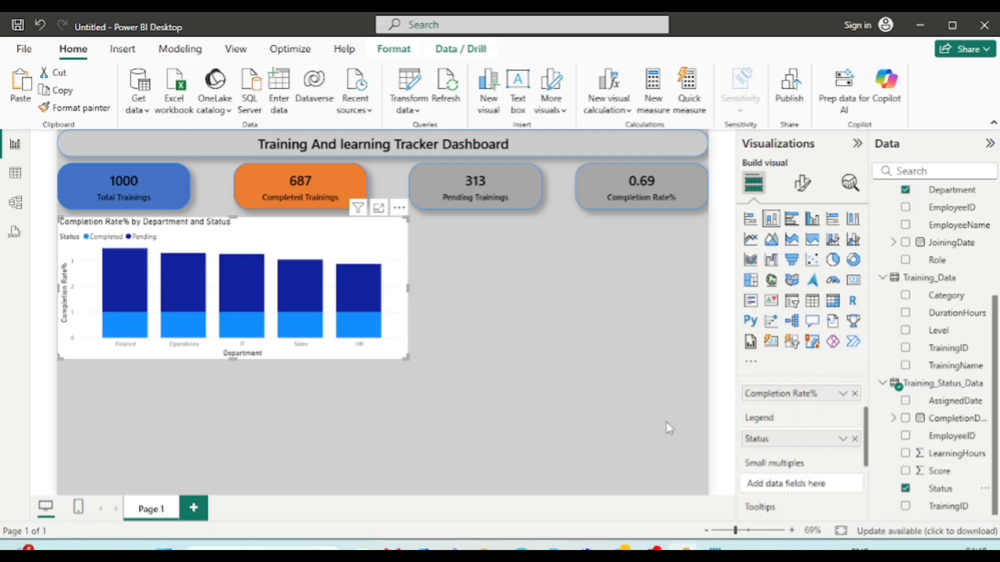
scroll(796, 435, up, 2)
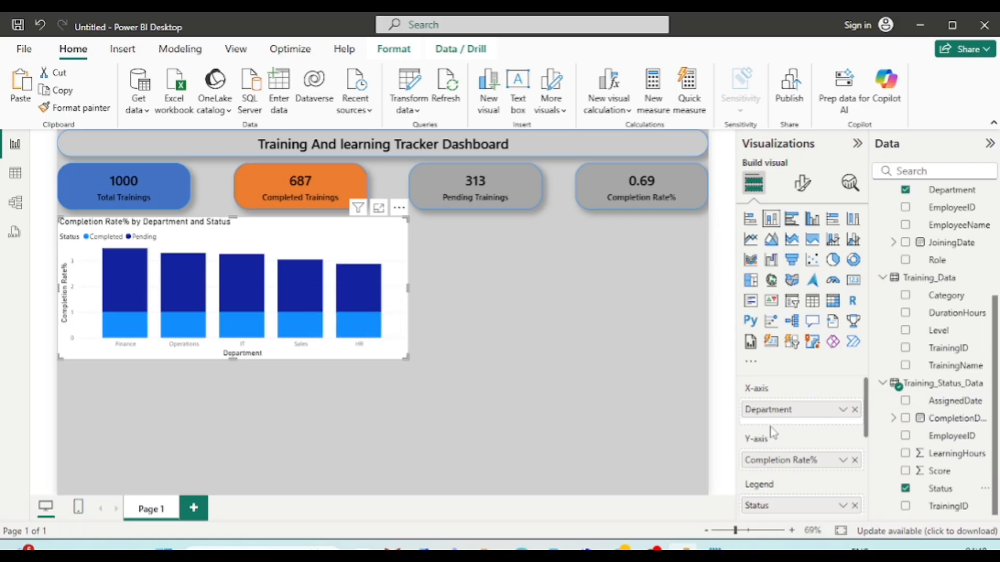
scroll(773, 432, down, 2)
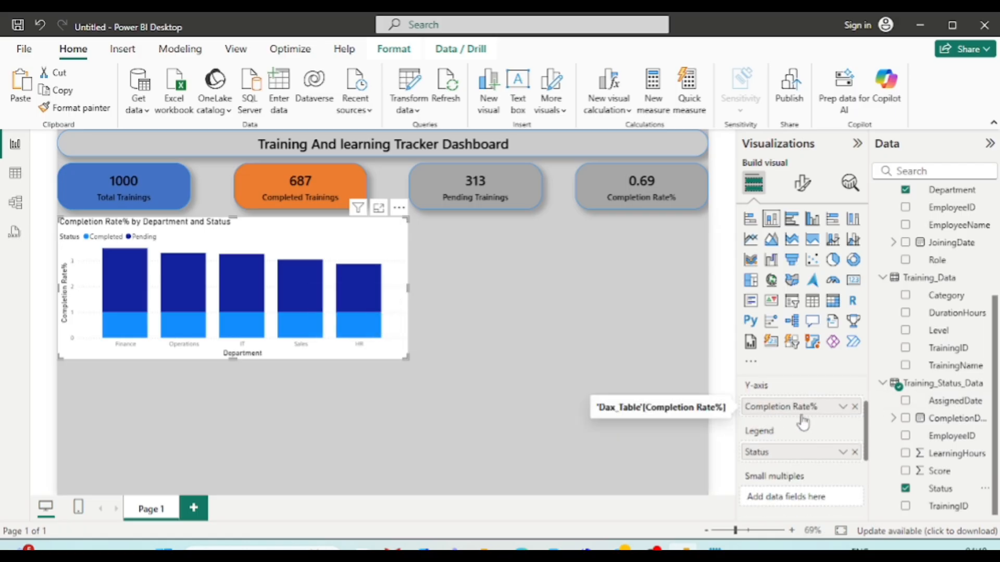
scroll(770, 437, down, 1)
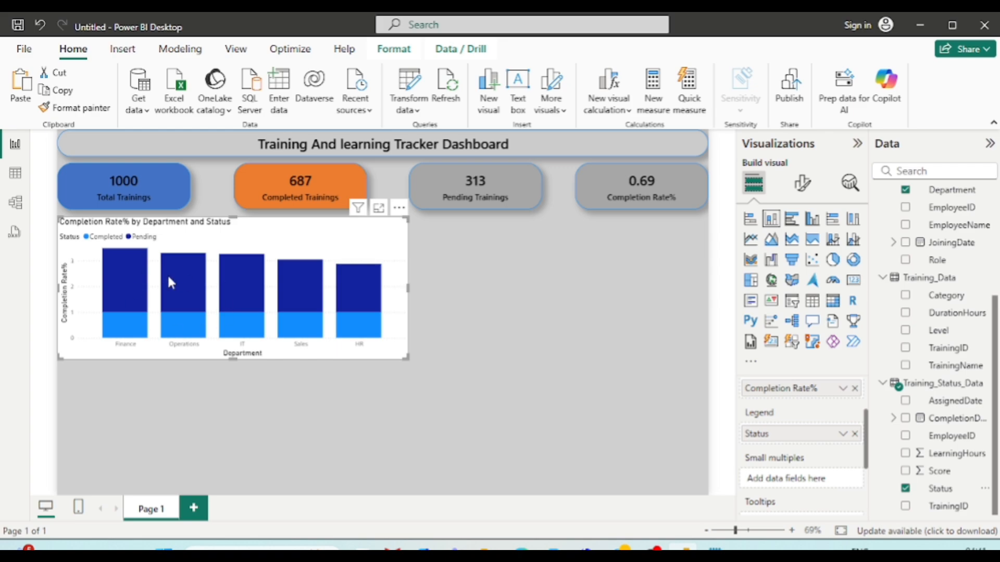
- Set the background color of the stacked column chart to the recently used gray
mouse_move(189, 307)
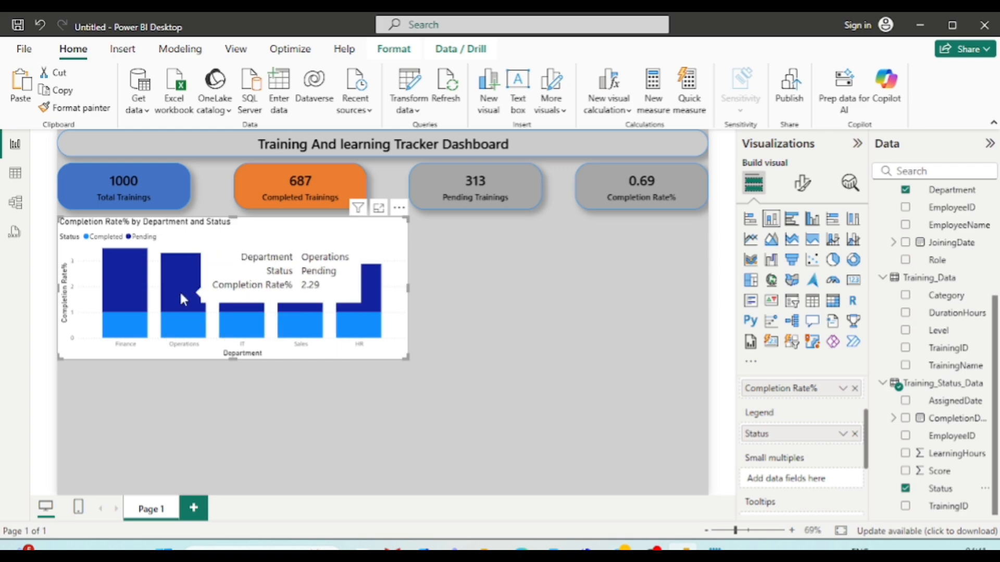
key(ctrl+z)
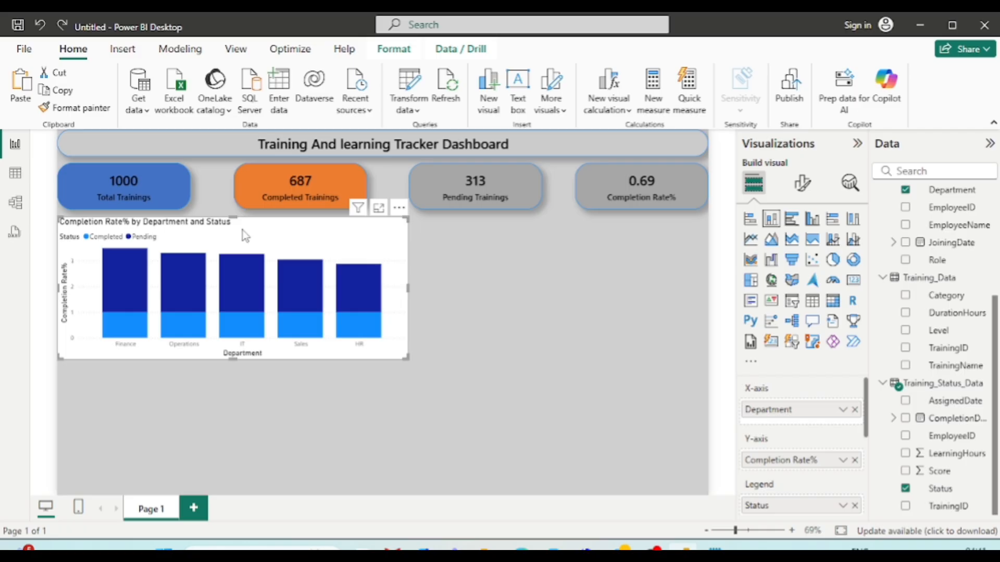
click(802, 182)
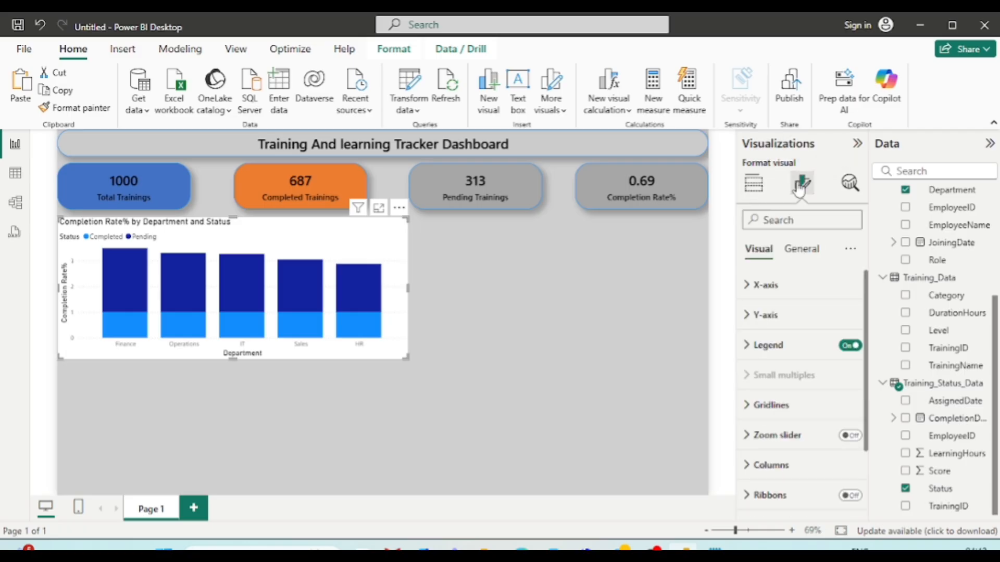
click(802, 248)
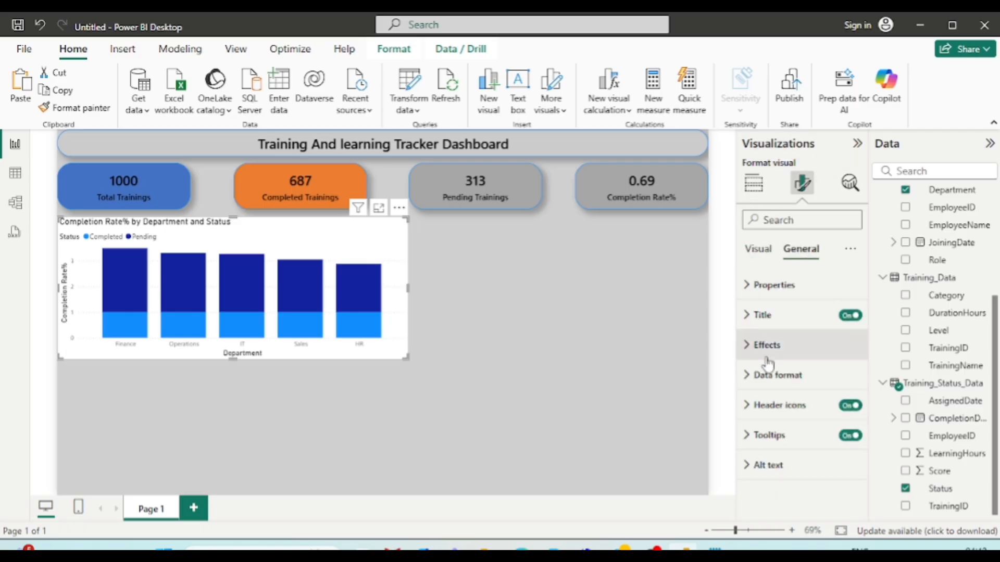
click(750, 345)
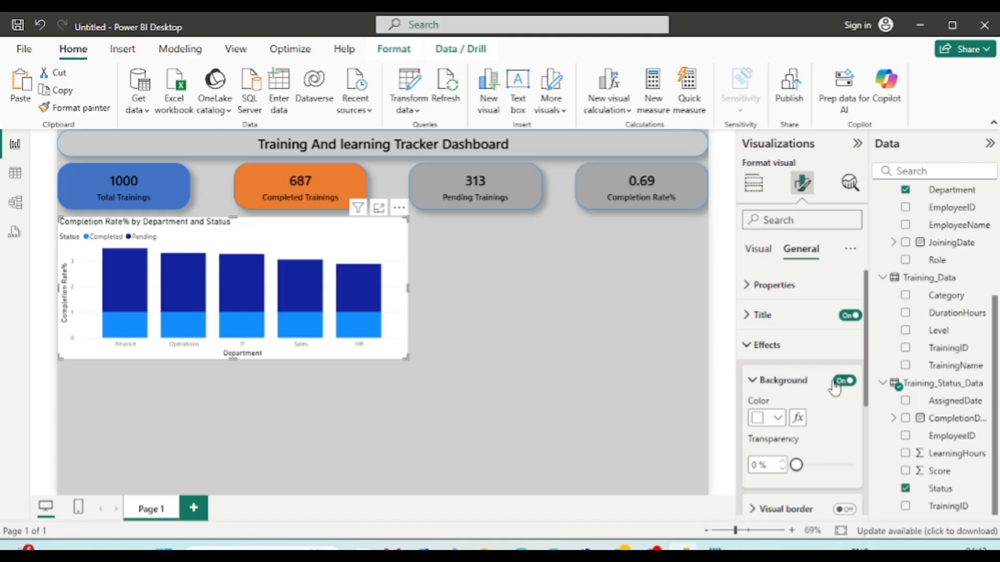
click(779, 419)
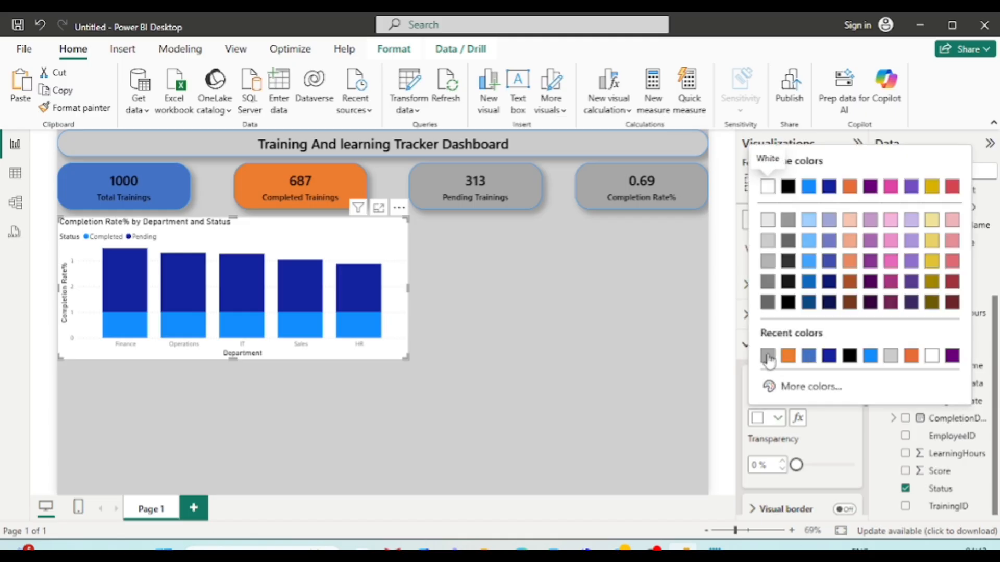
click(766, 360)
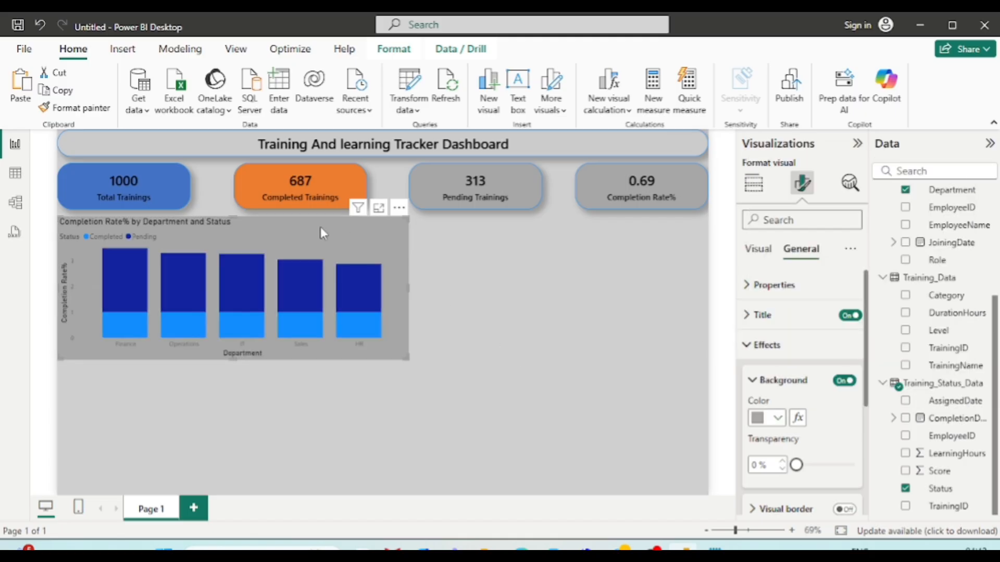
- Format the column chart's X-axis values in a Segoe UI variant at size 12, bold and black
click(759, 250)
click(747, 286)
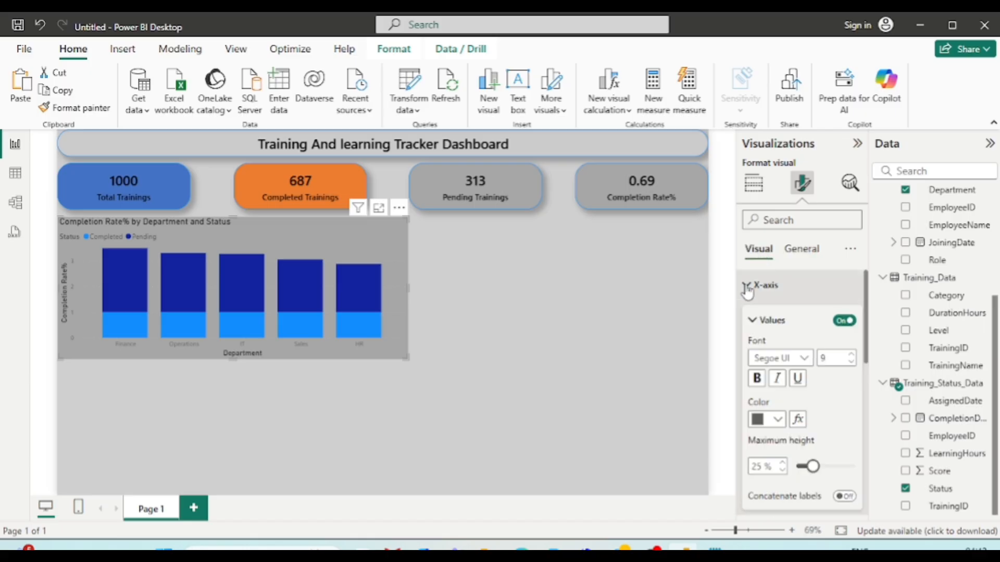
click(814, 368)
click(810, 276)
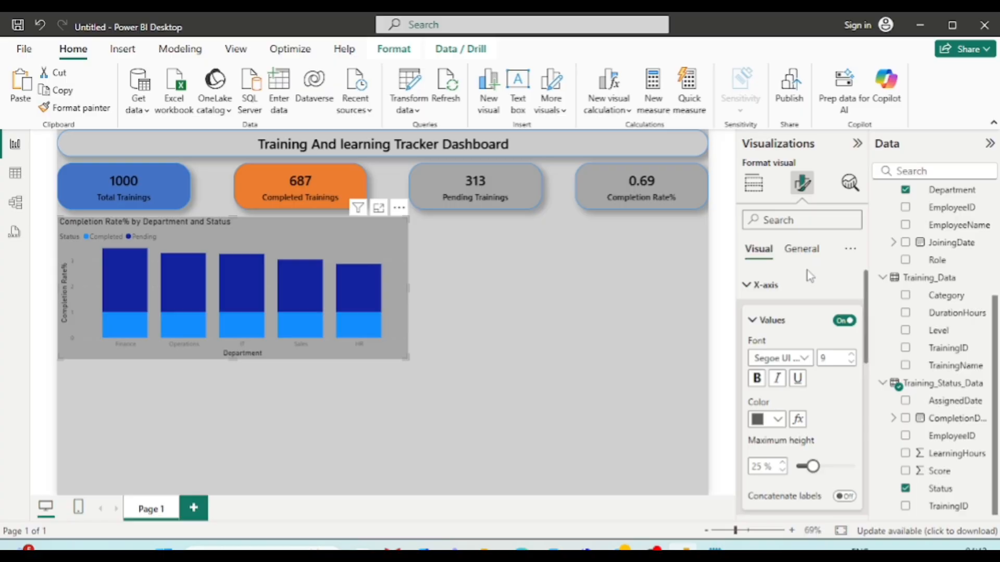
double_click(833, 360)
text(12)
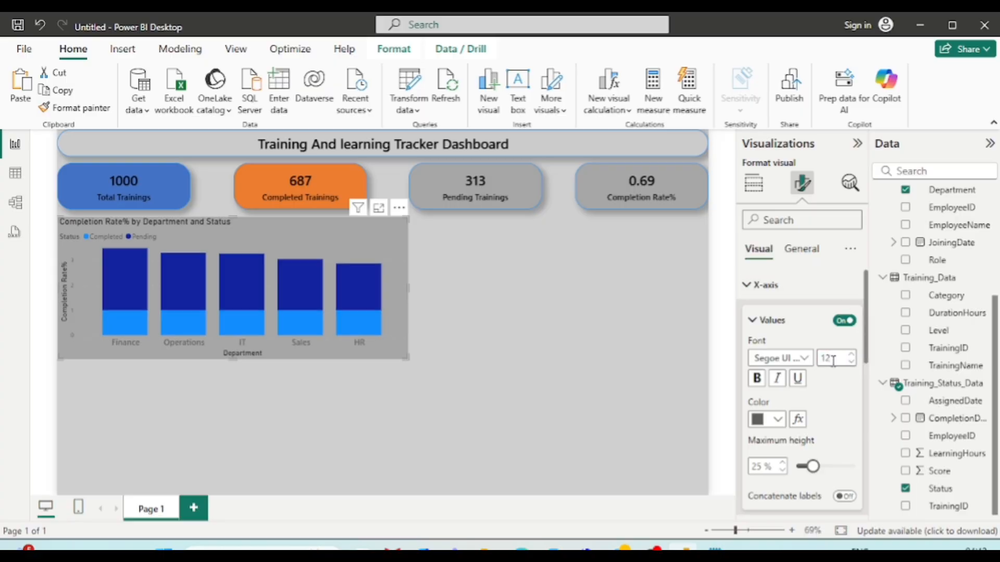
click(755, 378)
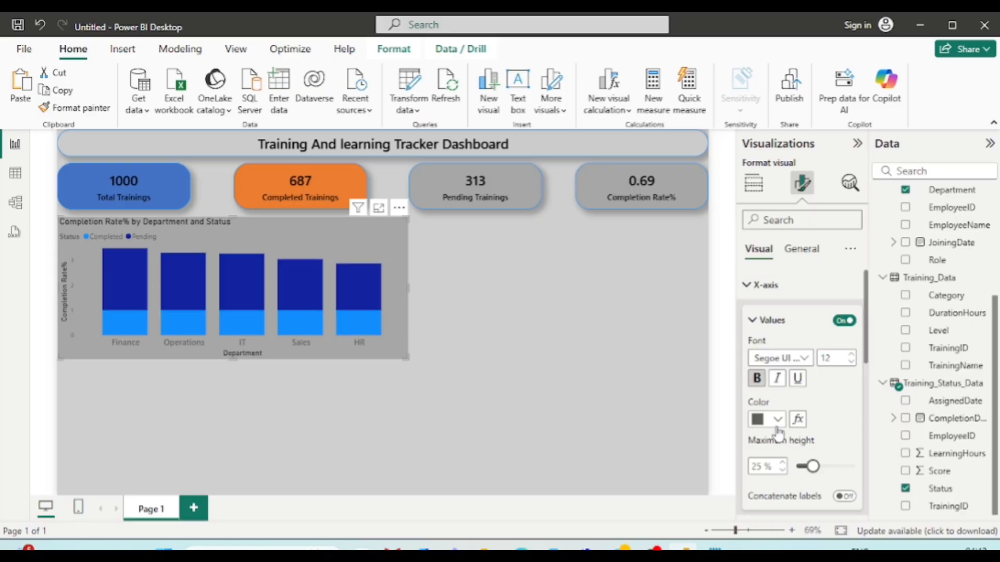
click(777, 421)
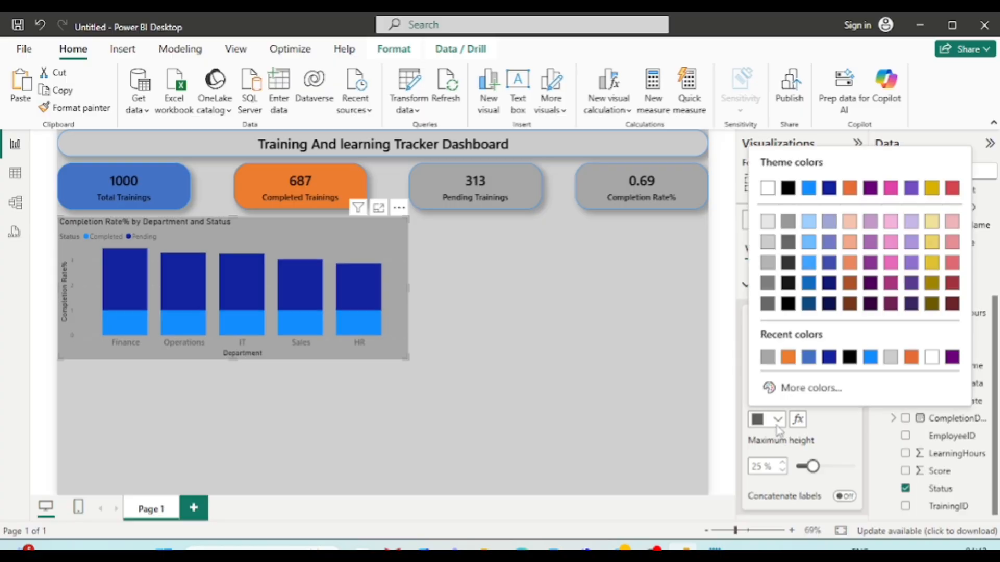
click(850, 357)
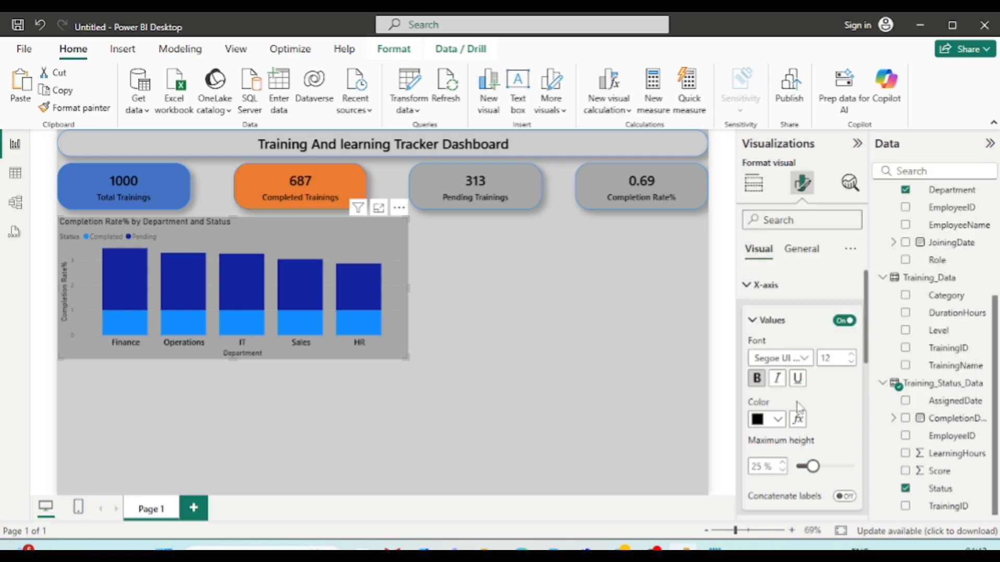
- Format the column chart's X-axis title in a Segoe UI variant, bold and black
scroll(833, 373, down, 1)
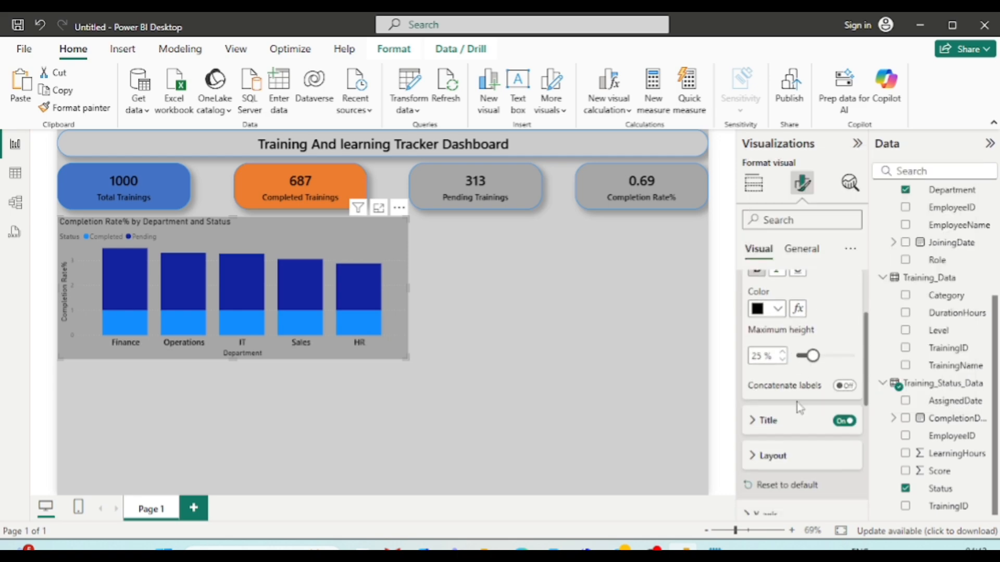
click(755, 419)
scroll(755, 422, down, 1)
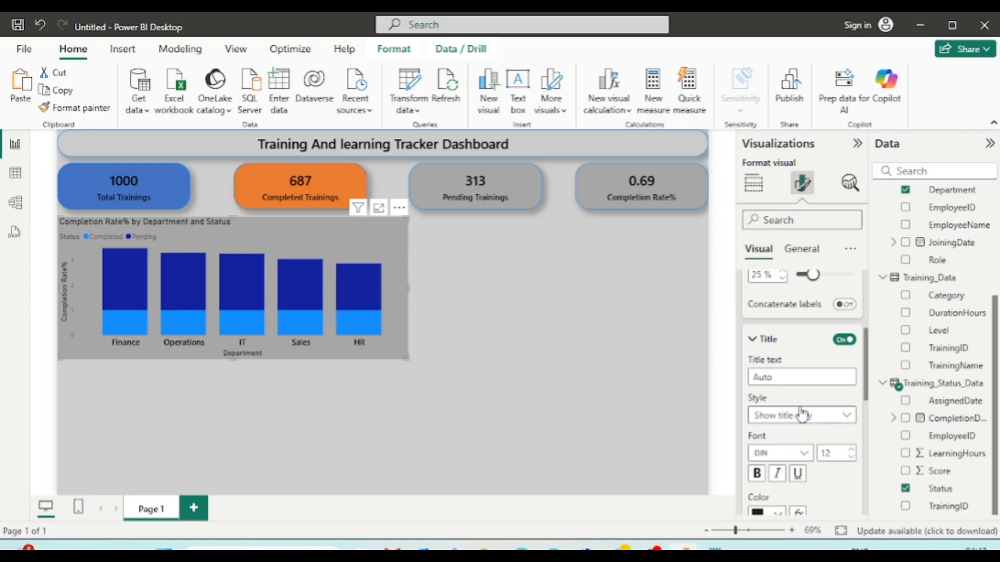
scroll(828, 411, down, 2)
click(808, 367)
scroll(805, 294, down, 4)
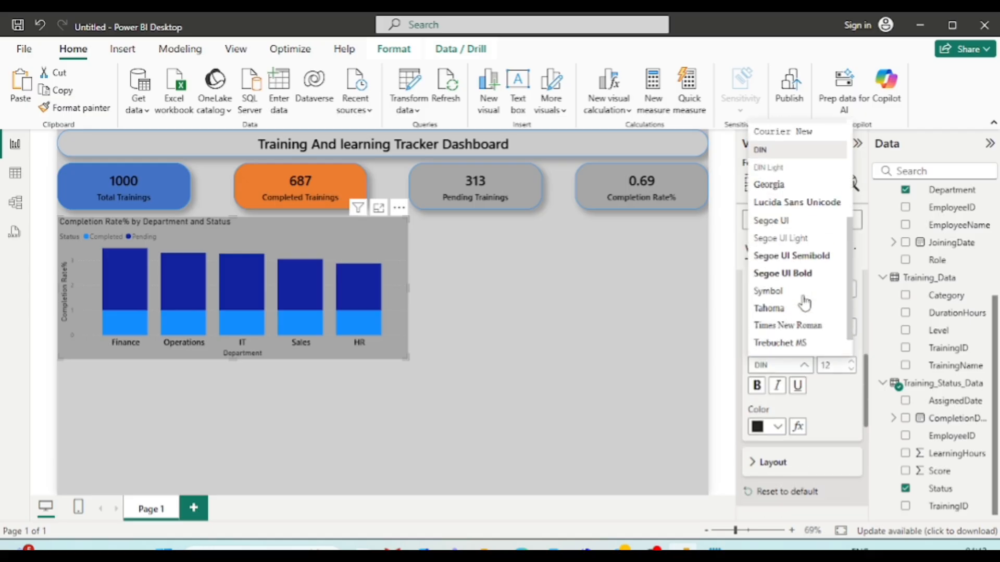
click(786, 243)
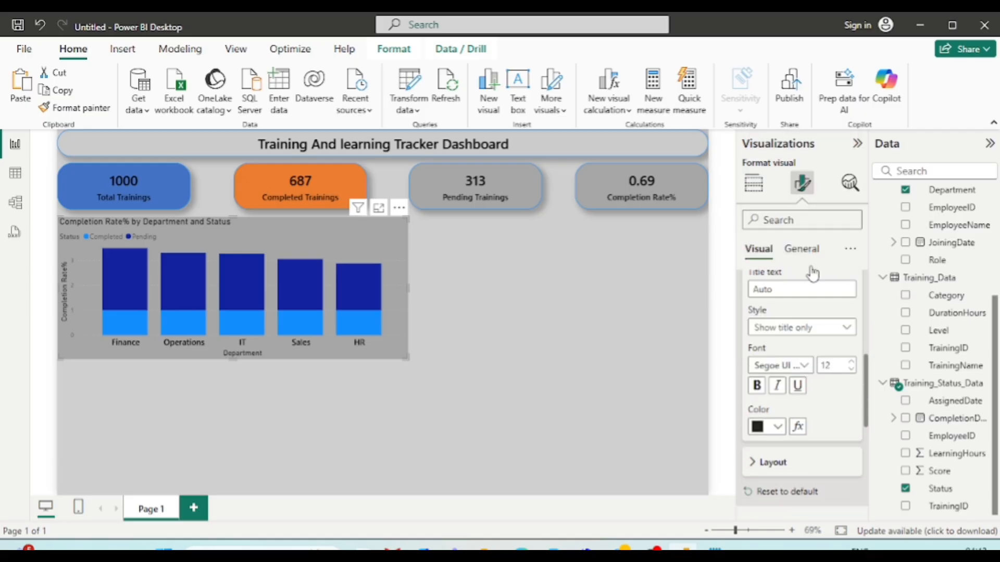
click(757, 385)
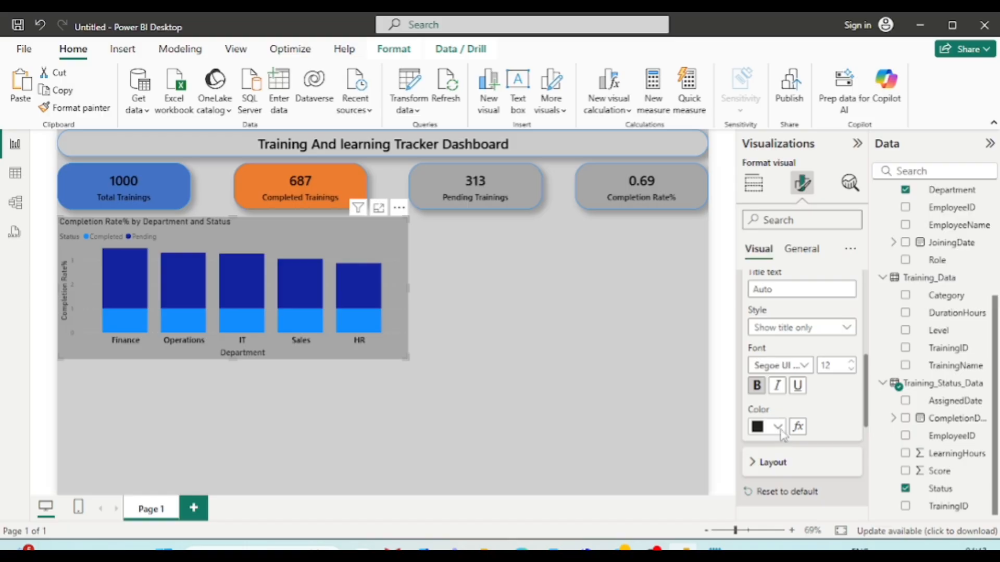
click(777, 427)
click(767, 365)
- Format the column chart's Y-axis values in a Segoe UI variant at size 12, bold and black
scroll(819, 414, down, 2)
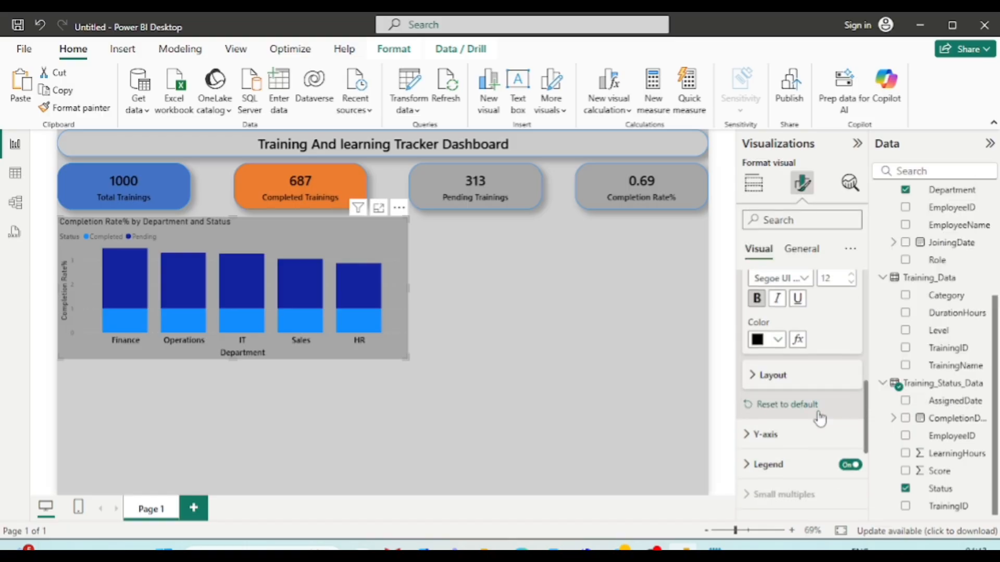
click(763, 376)
scroll(796, 417, down, 1)
scroll(795, 417, down, 1)
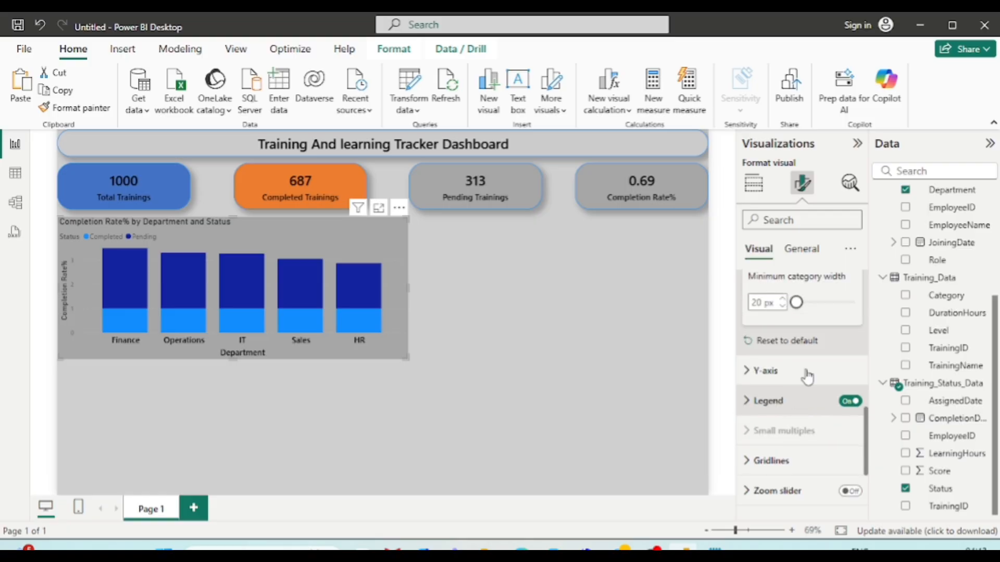
click(750, 370)
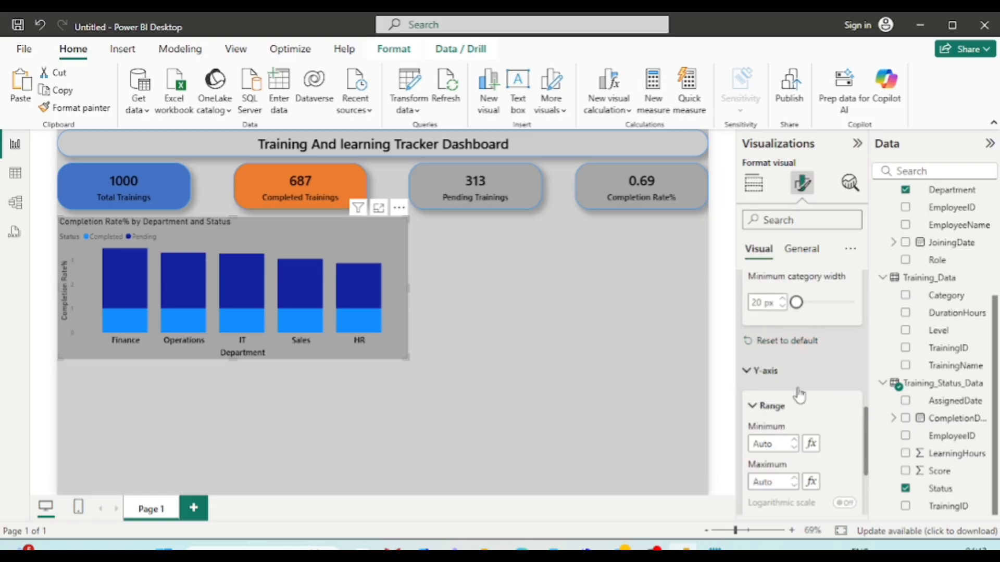
scroll(811, 384, down, 3)
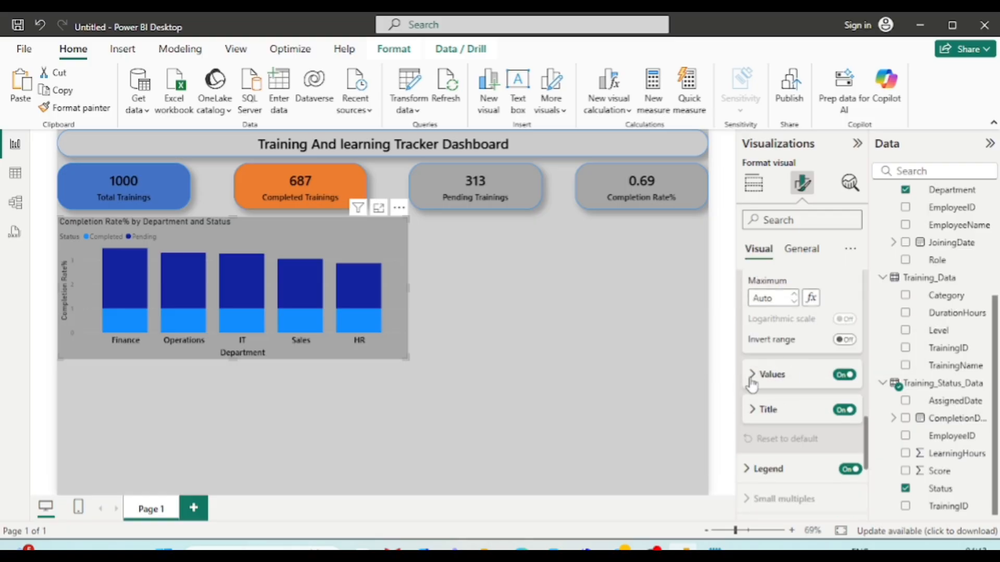
click(751, 384)
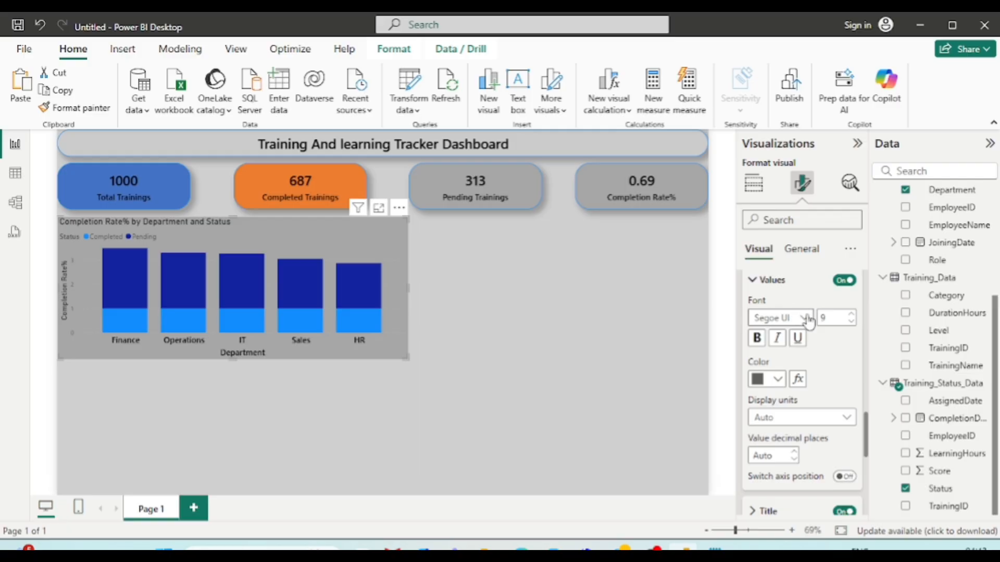
click(779, 317)
click(773, 226)
click(756, 338)
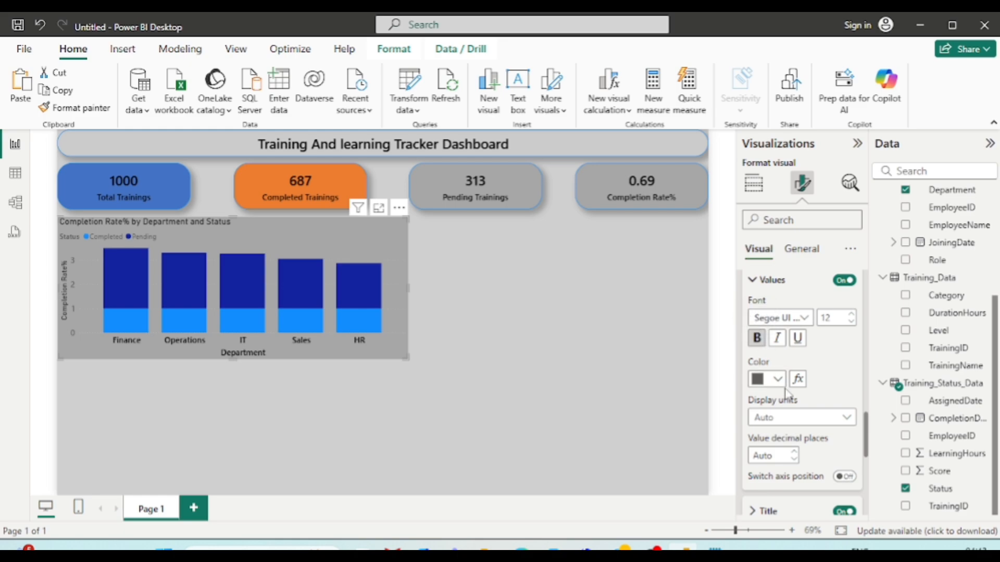
click(778, 379)
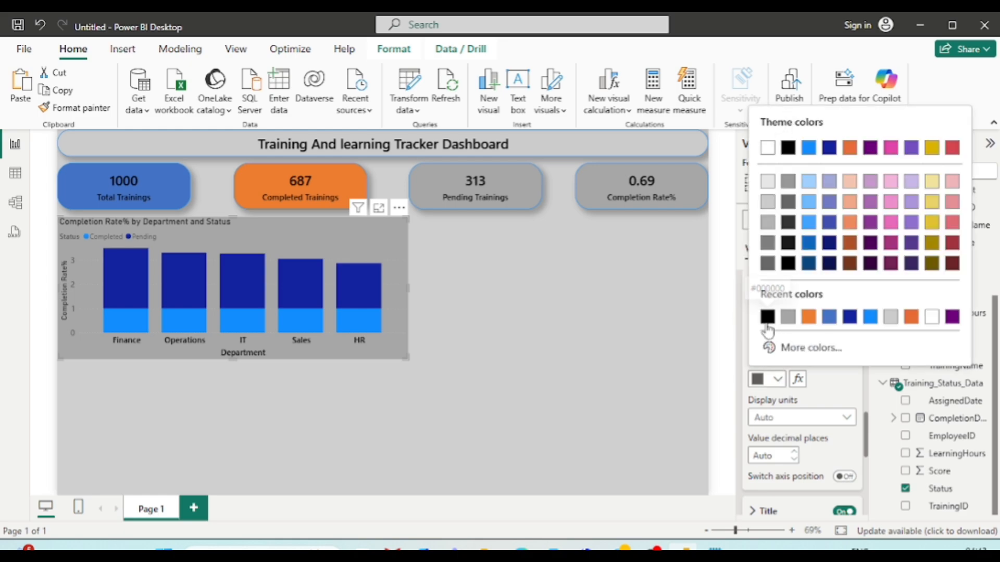
click(767, 319)
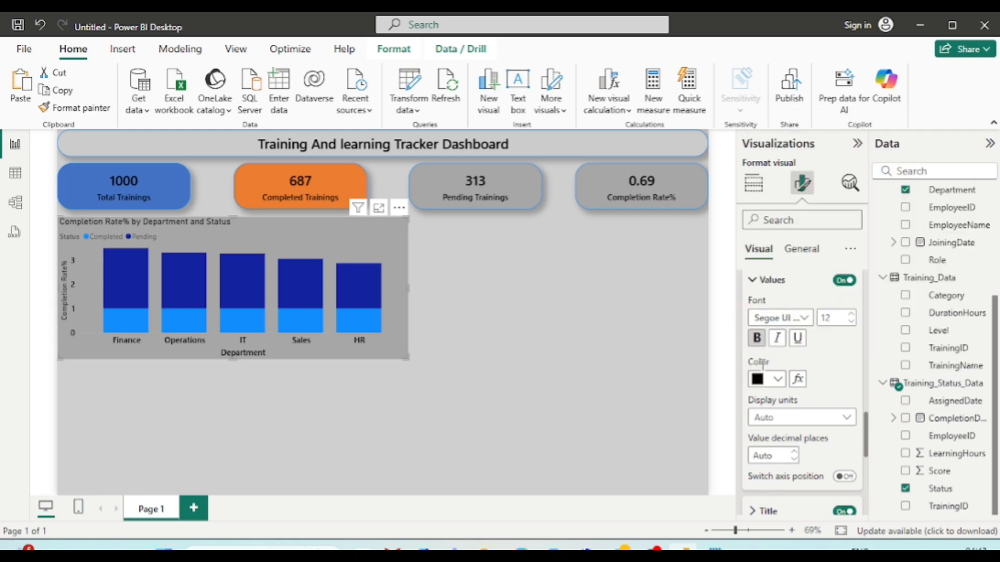
- Format the column chart's Y-axis title in Segoe UI Semibold, bold and black
scroll(756, 412, down, 3)
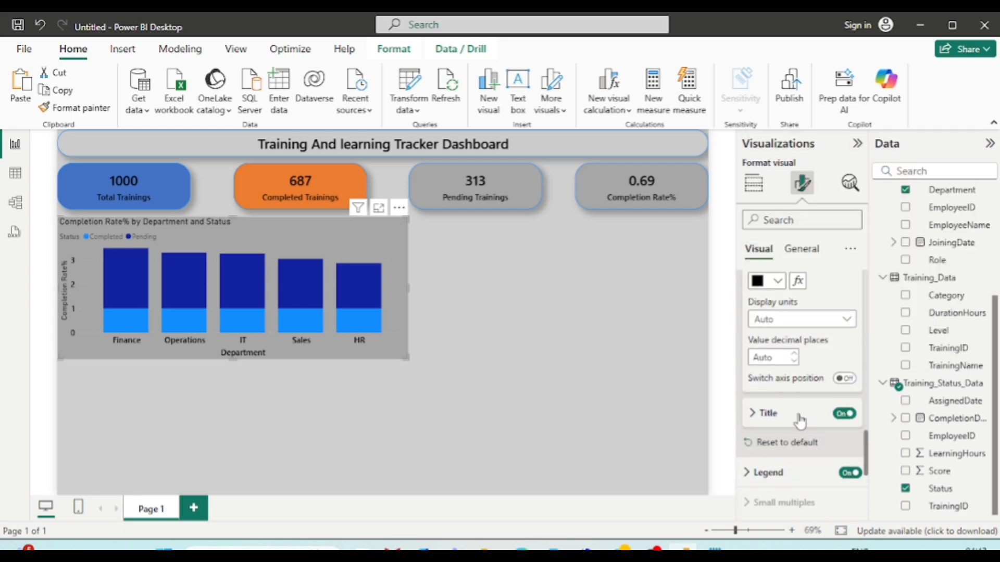
click(756, 412)
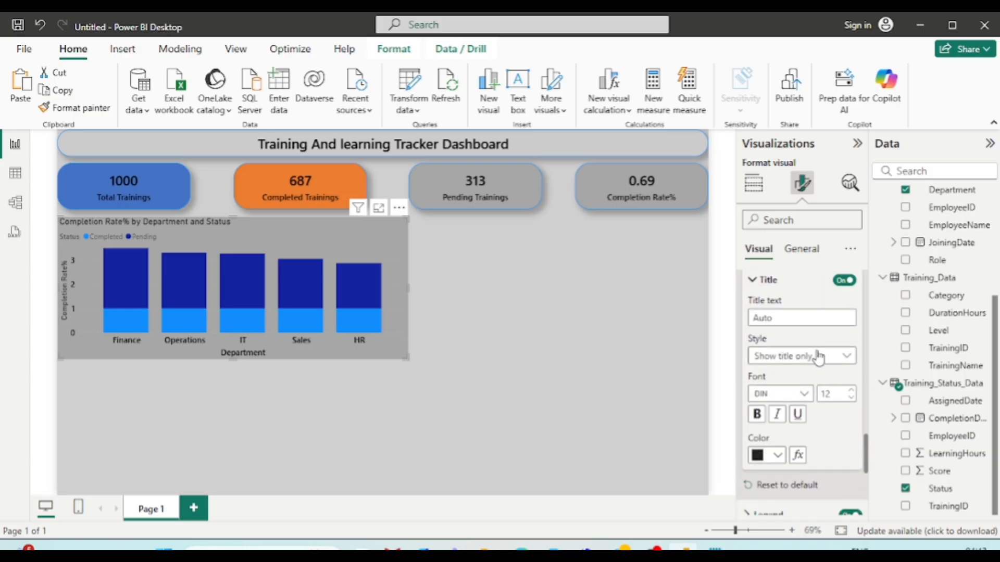
click(802, 395)
scroll(813, 288, down, 3)
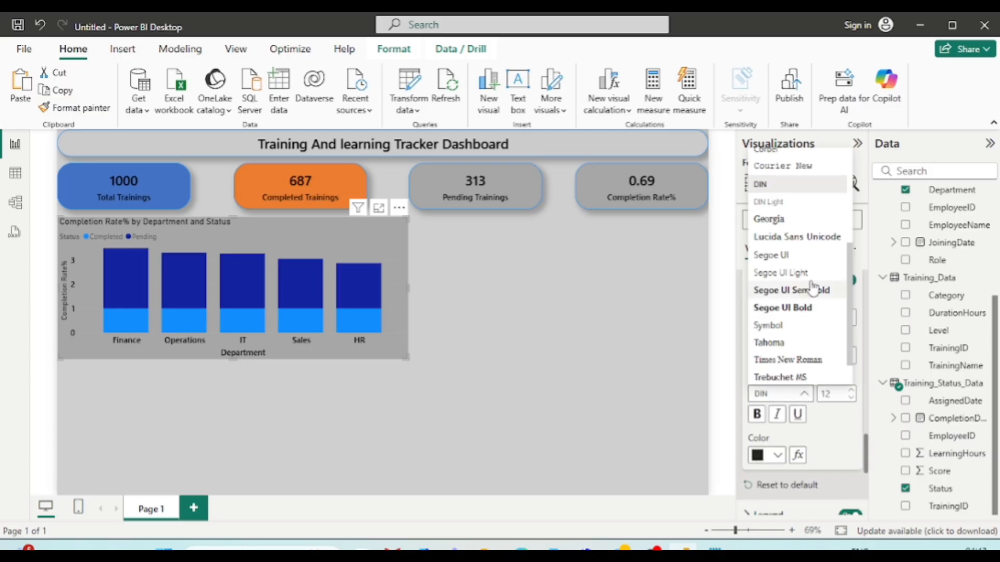
click(814, 289)
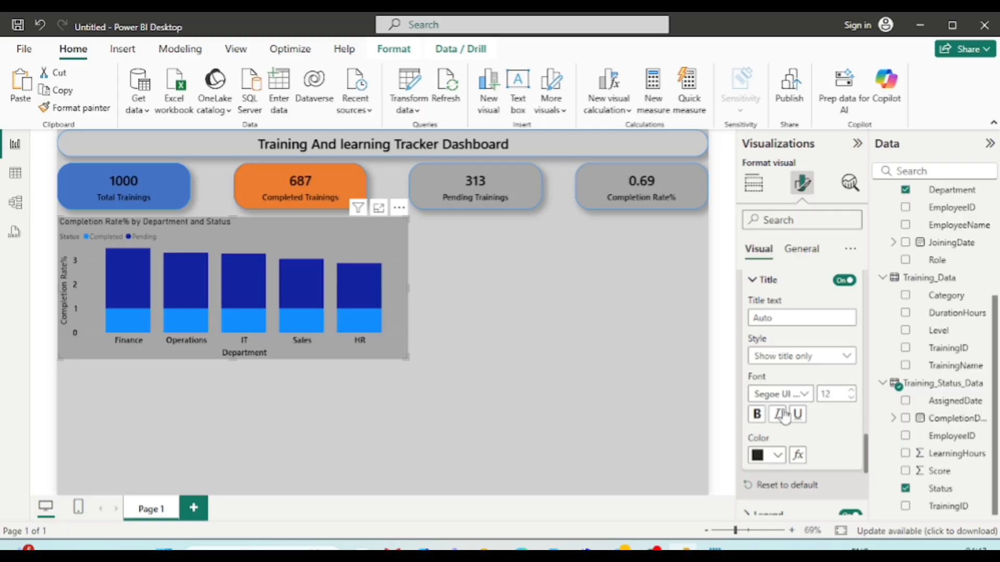
click(769, 456)
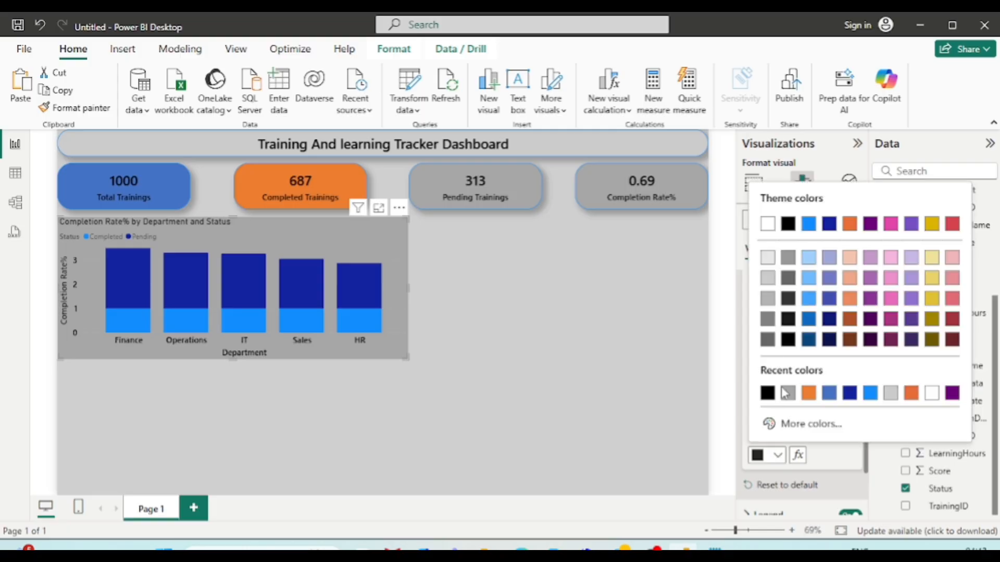
click(767, 394)
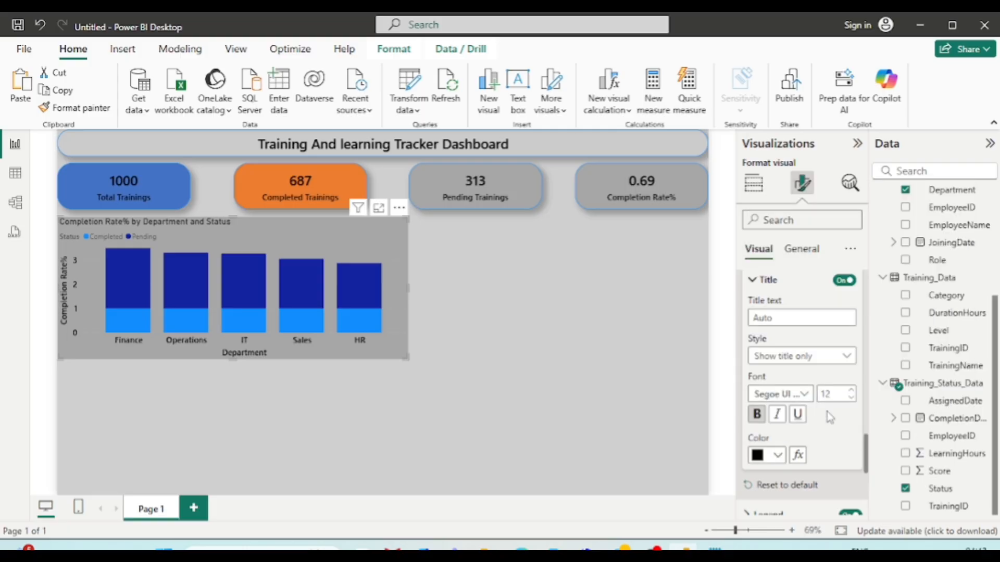
- Format the column chart's legend text in Segoe UI Semibold, bold and black, and expand the legend's title settings
scroll(828, 411, down, 4)
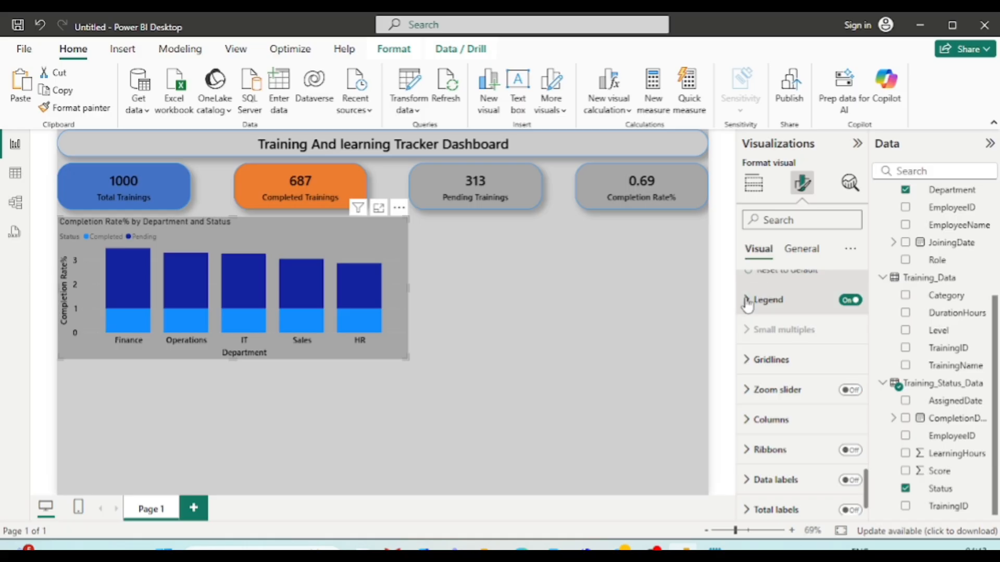
click(748, 301)
scroll(798, 357, down, 2)
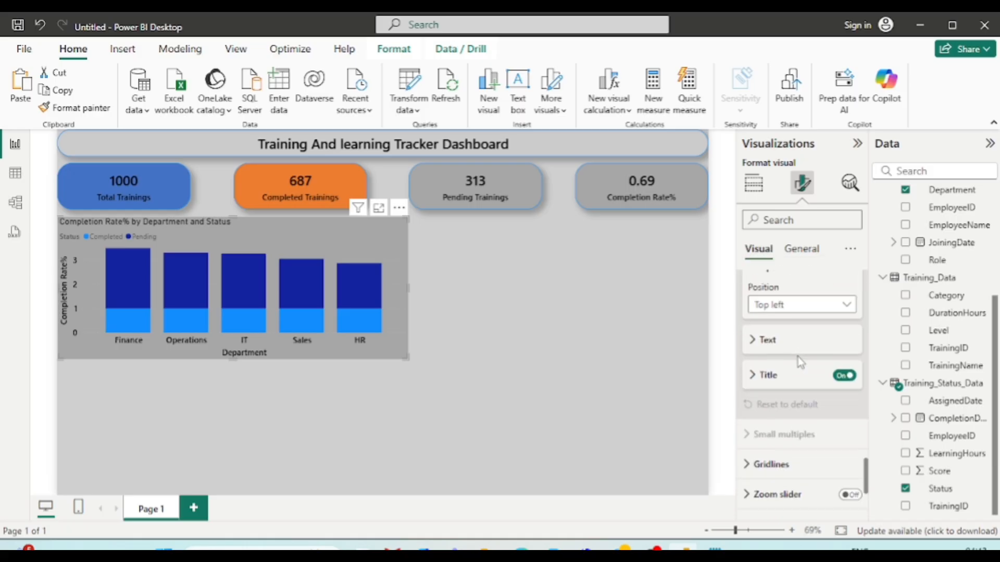
click(758, 340)
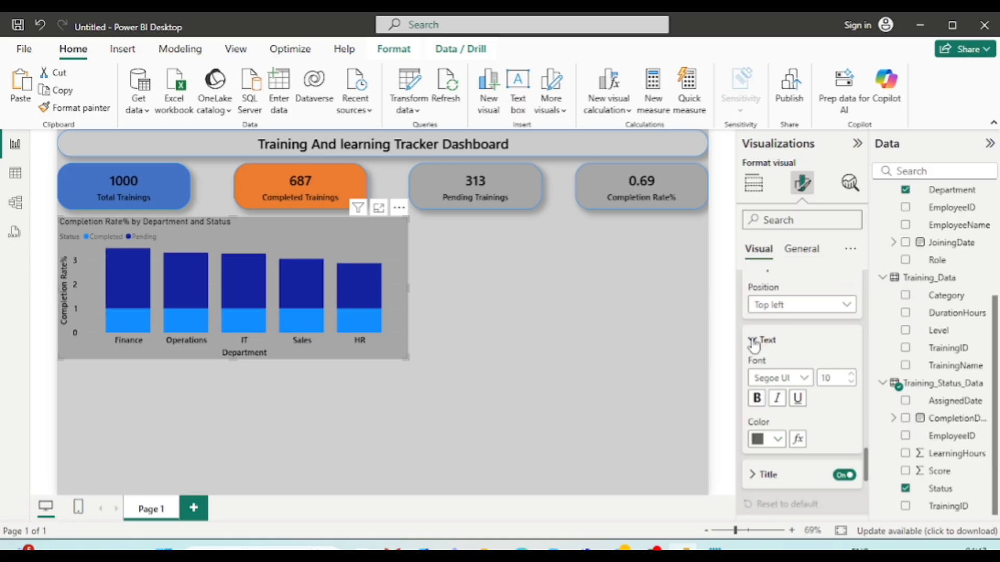
click(806, 380)
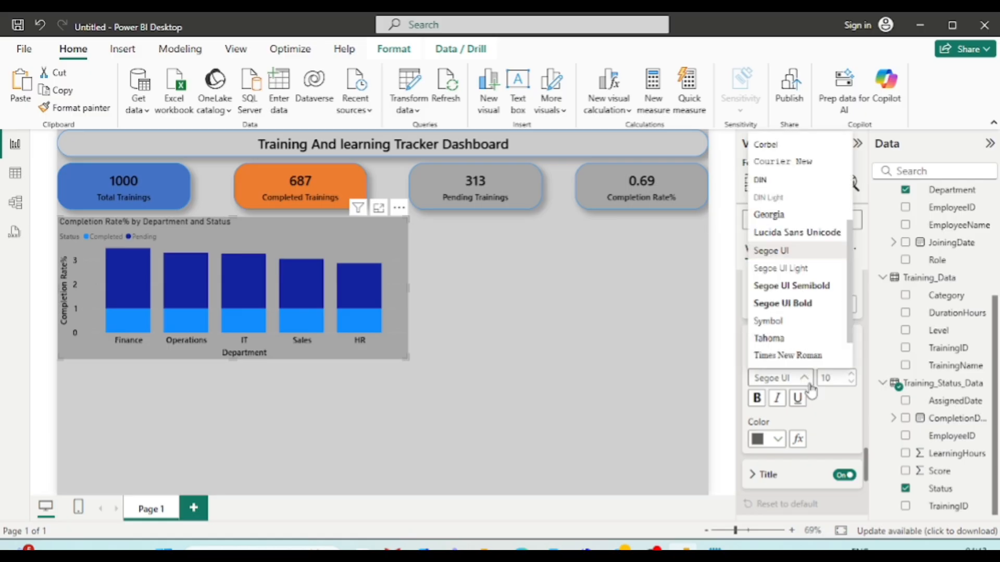
click(806, 293)
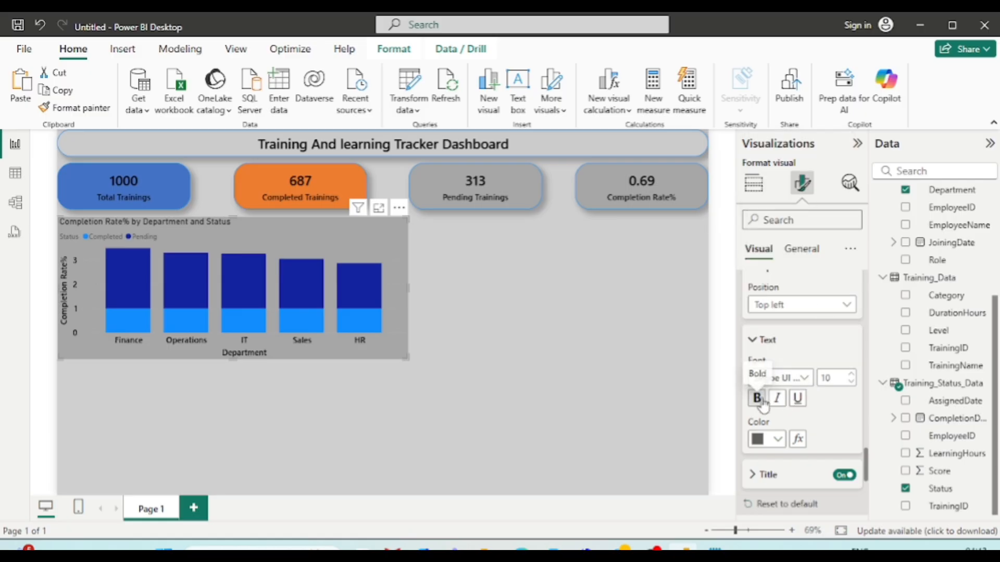
click(757, 398)
click(784, 447)
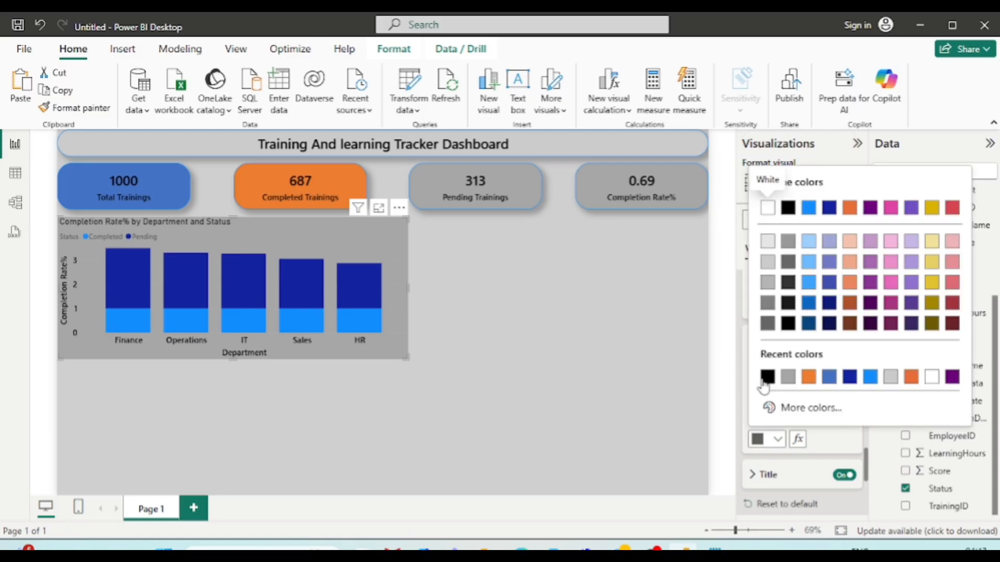
click(764, 376)
scroll(828, 416, down, 3)
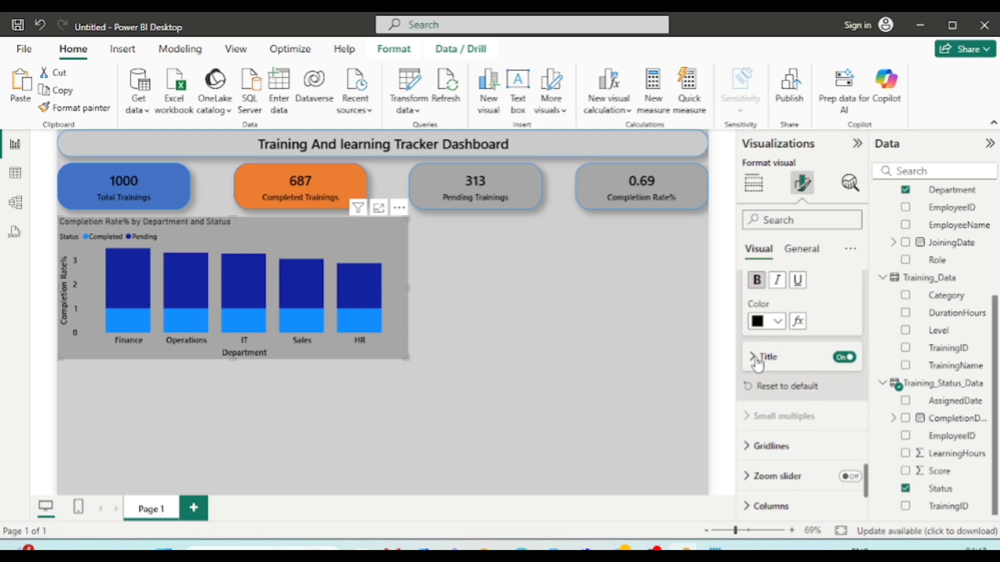
click(757, 363)
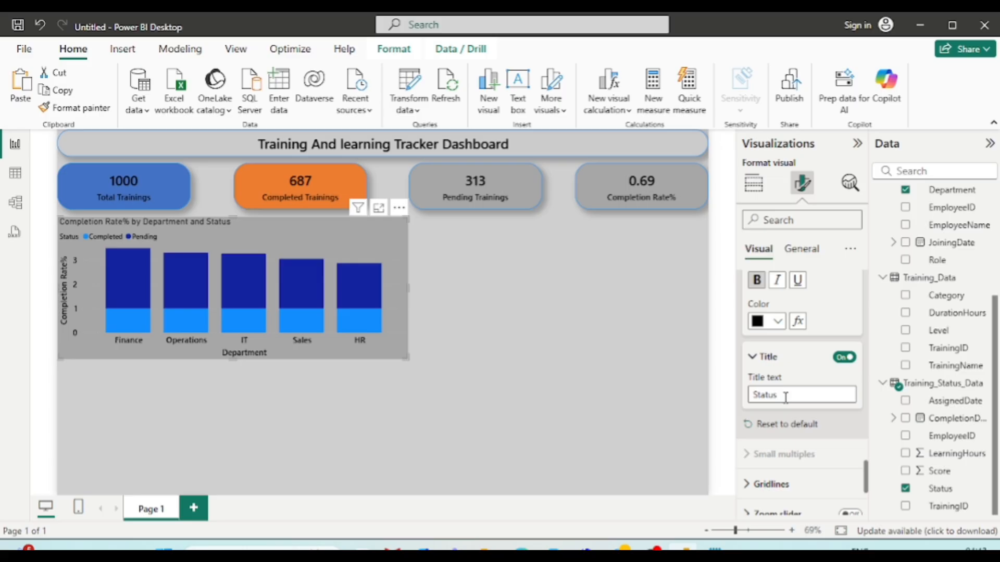
- Turn on the column chart's data labels and enable their titles
scroll(786, 398, down, 4)
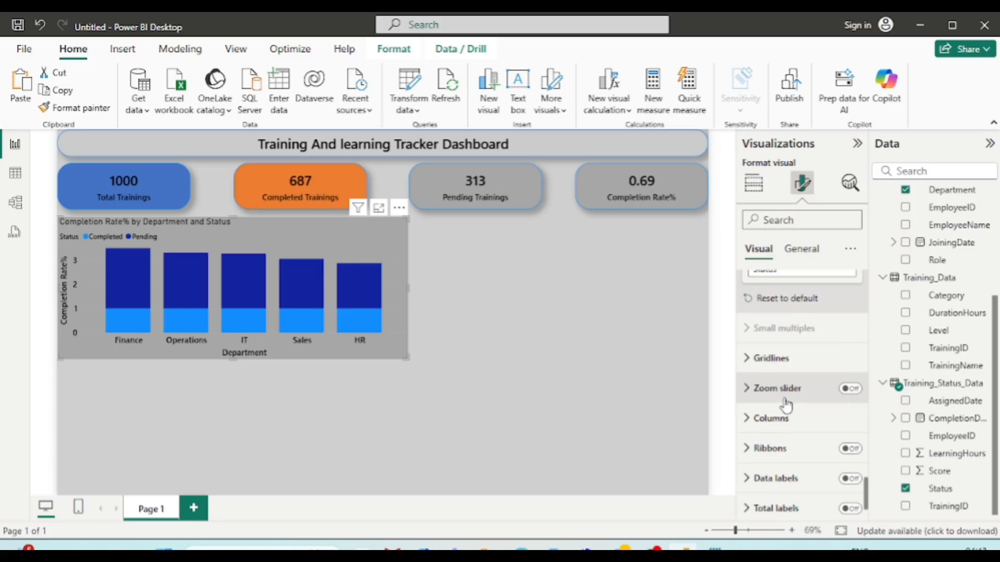
click(849, 441)
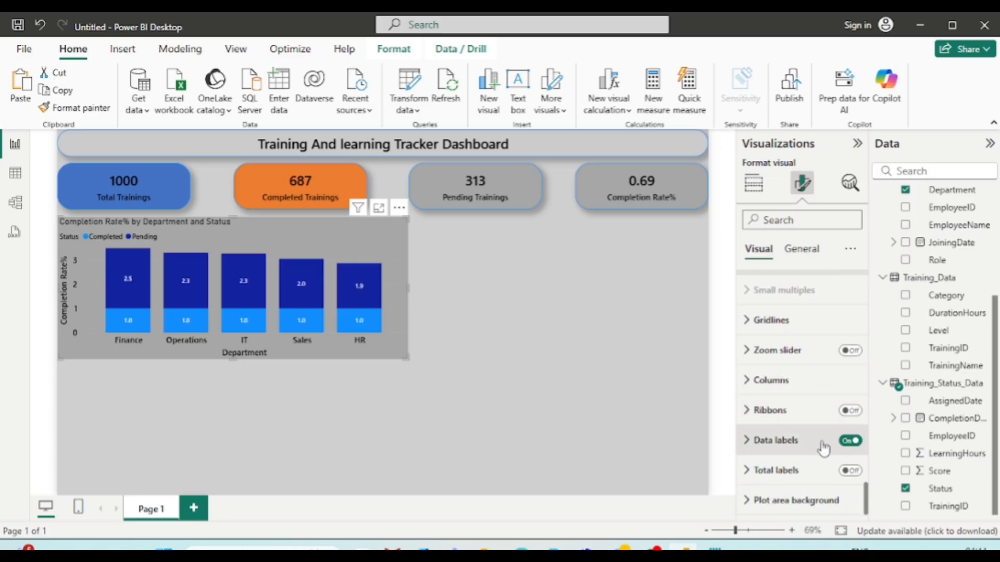
click(749, 445)
scroll(810, 381, down, 5)
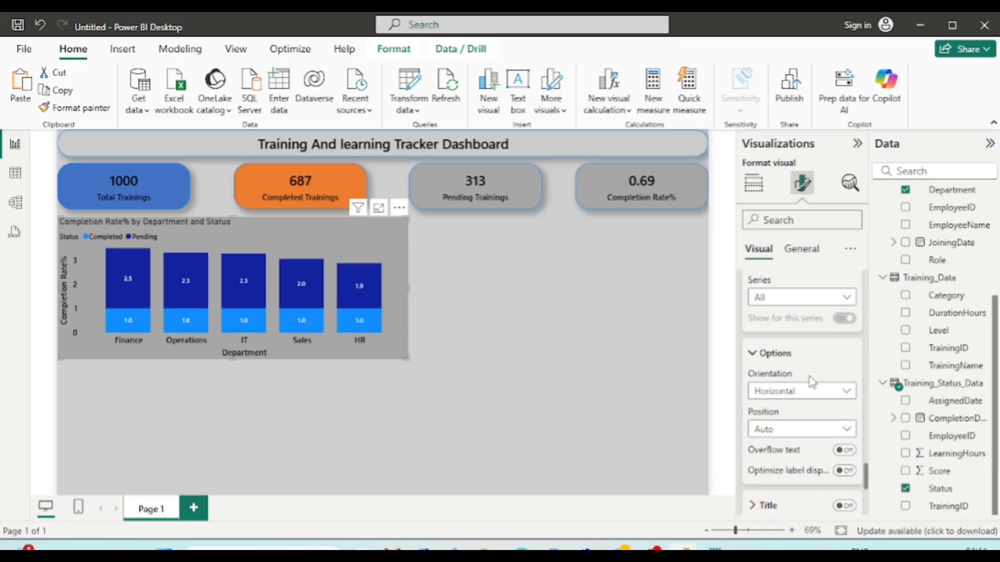
scroll(779, 433, down, 2)
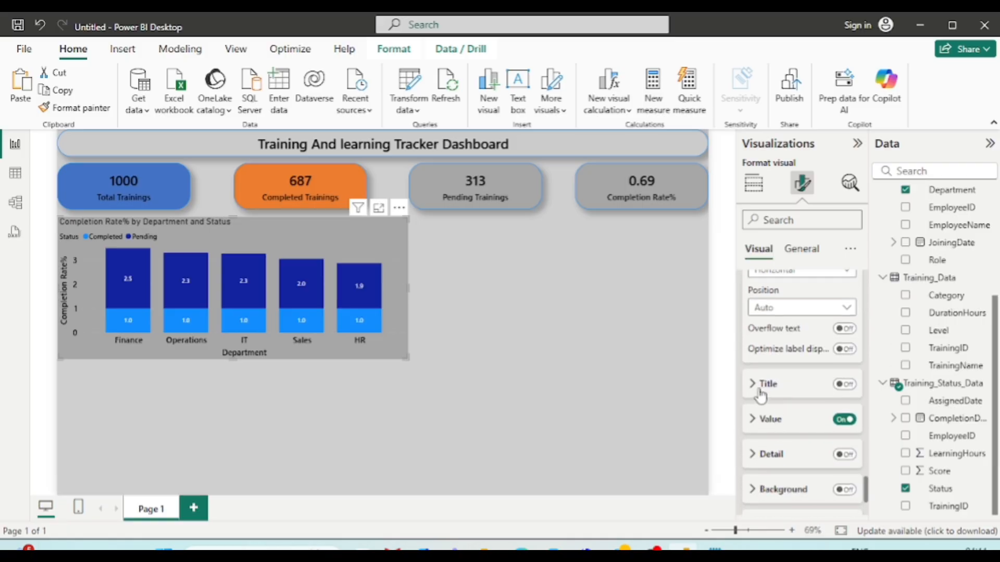
click(848, 391)
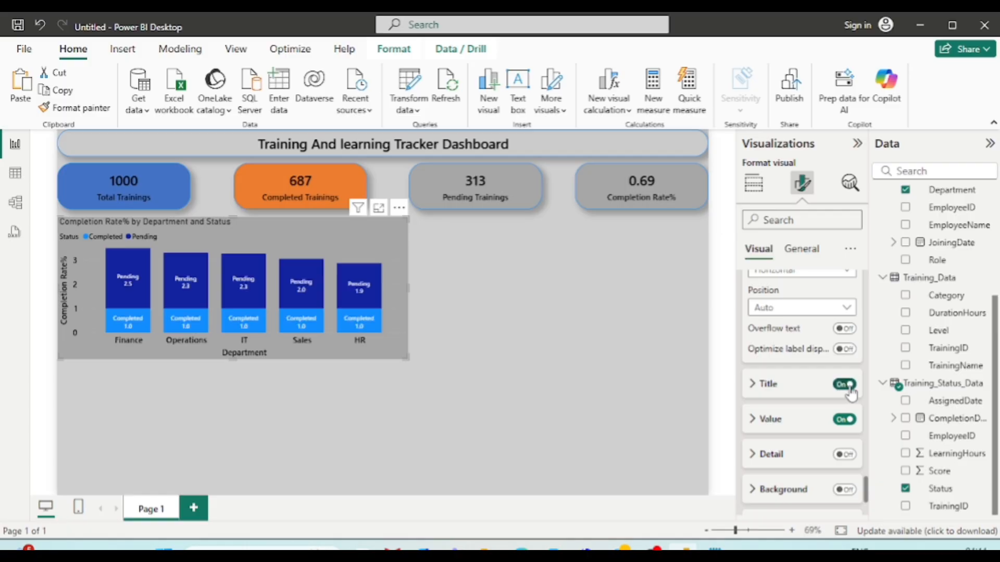
- Format the data label titles in Segoe UI Semibold at size 12, bold and white
click(753, 384)
scroll(788, 420, down, 3)
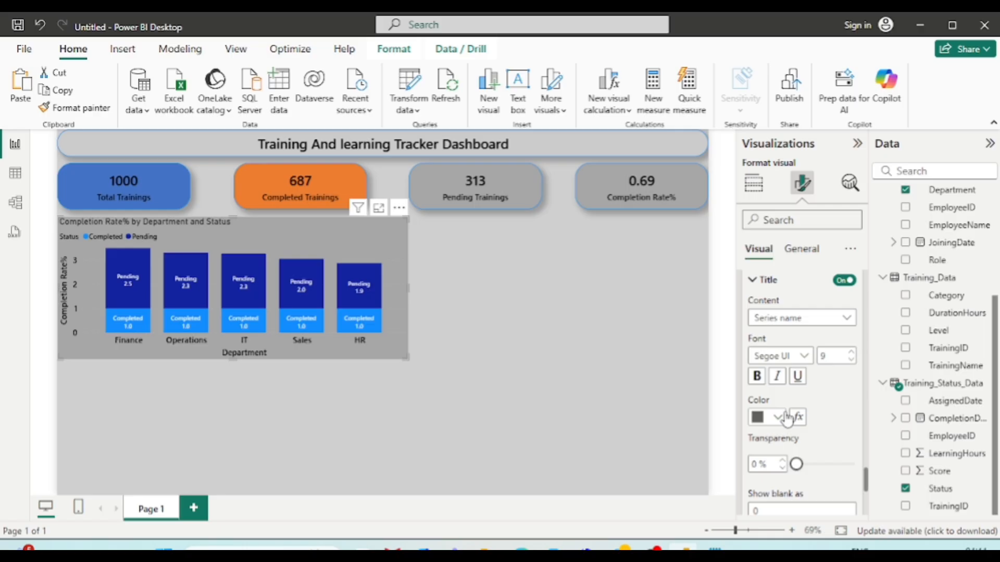
click(806, 355)
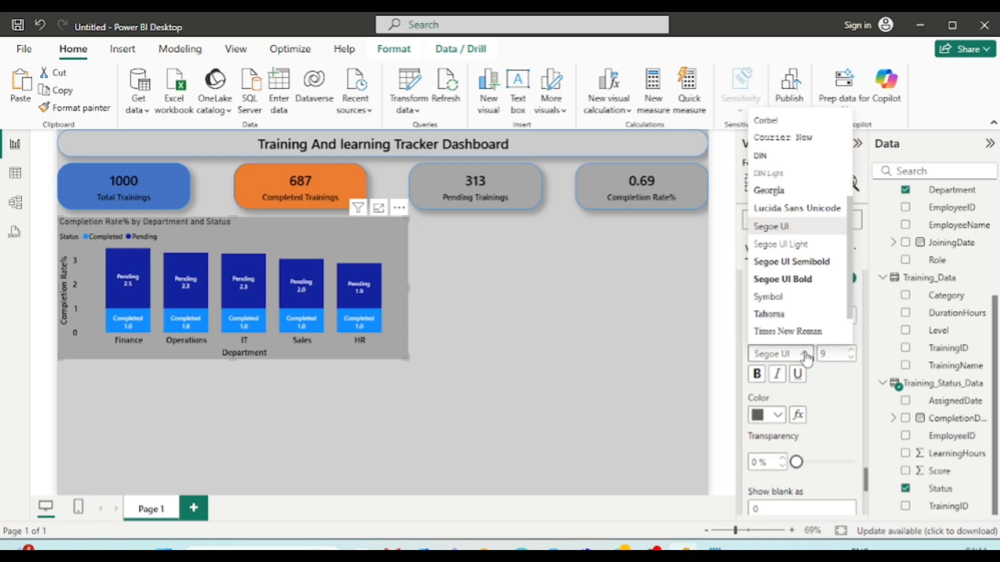
click(784, 264)
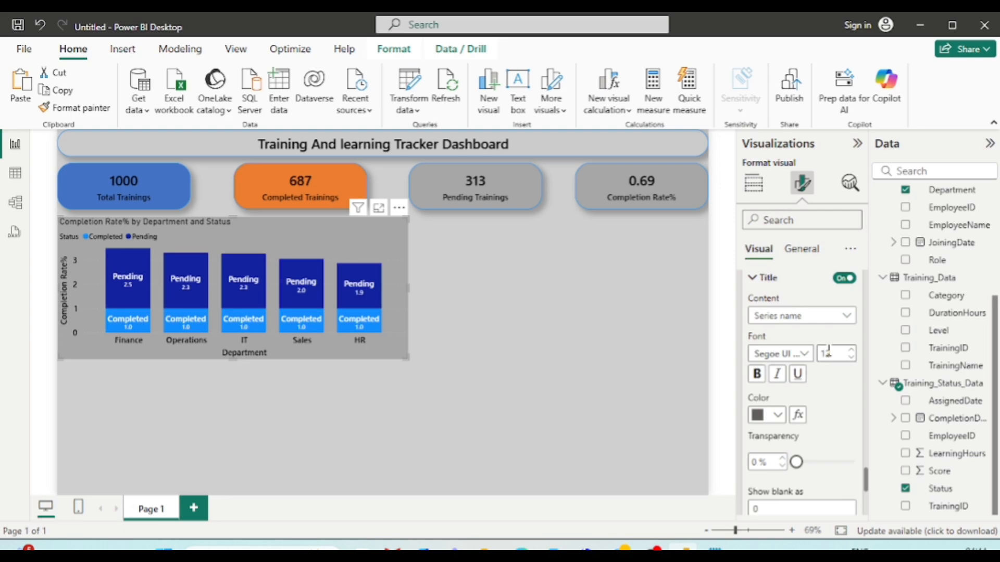
click(757, 374)
click(778, 415)
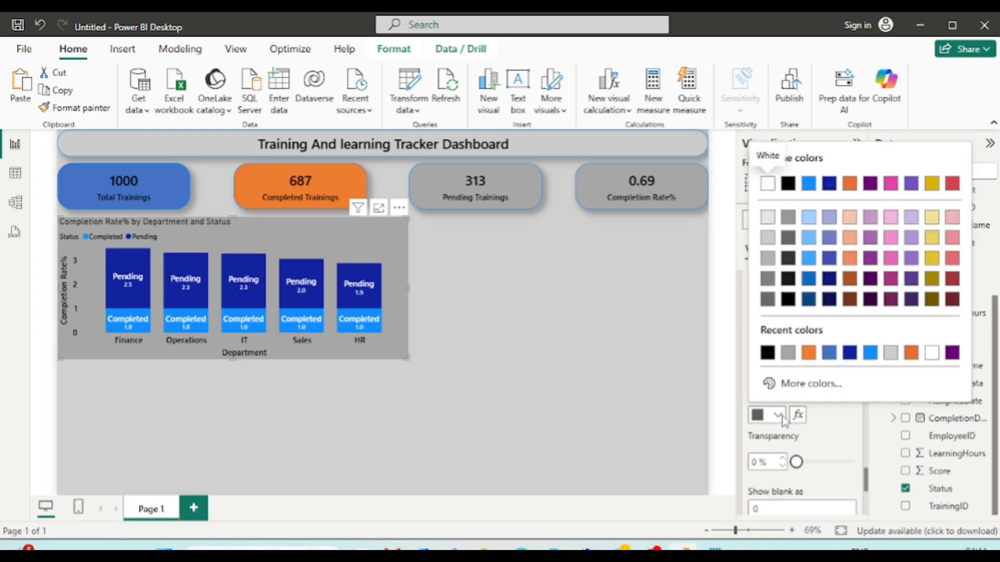
click(927, 354)
- Examine the data labels' value settings, including font, color, display units and decimal places
scroll(809, 409, down, 4)
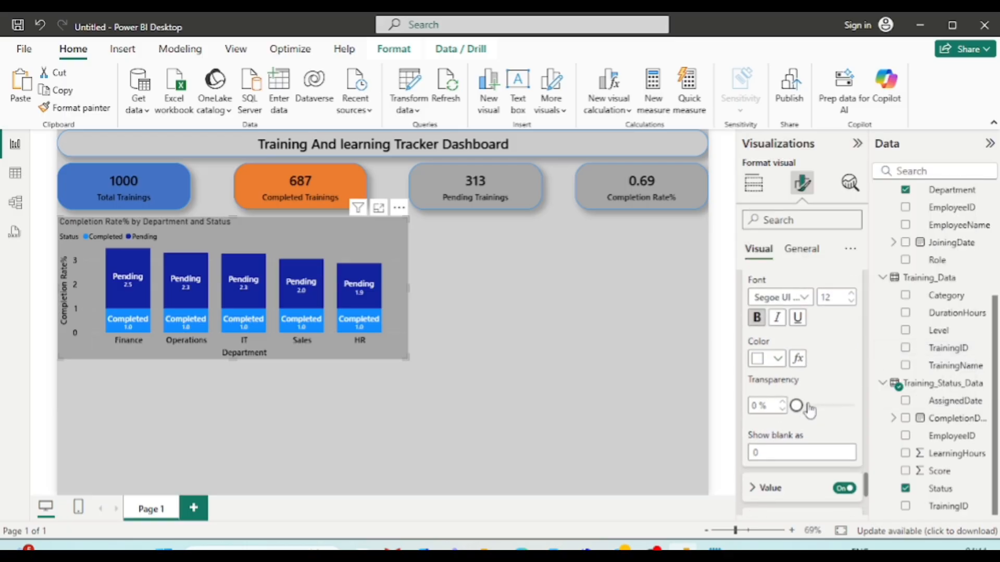
scroll(810, 411, down, 1)
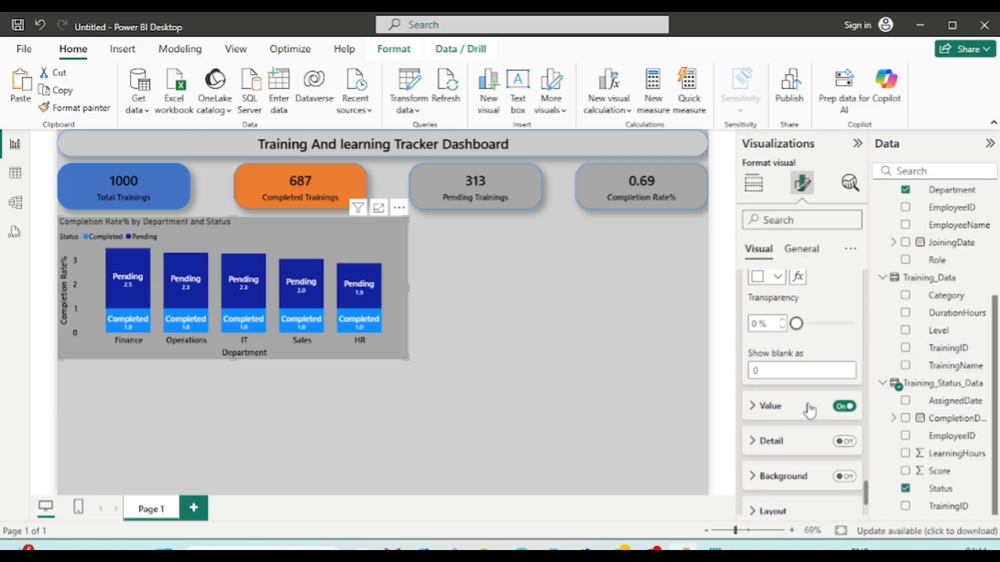
scroll(810, 410, down, 2)
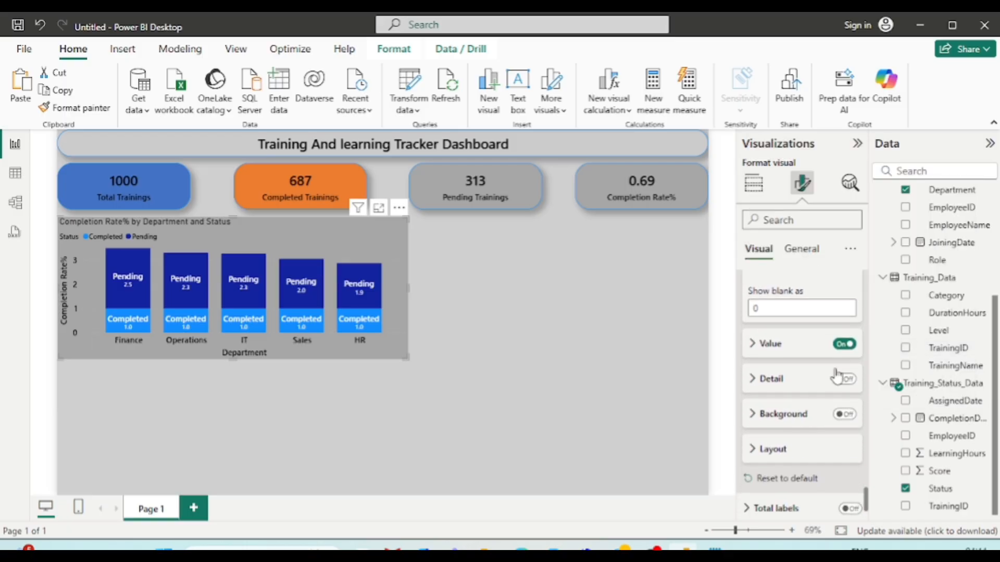
click(753, 345)
scroll(802, 414, down, 2)
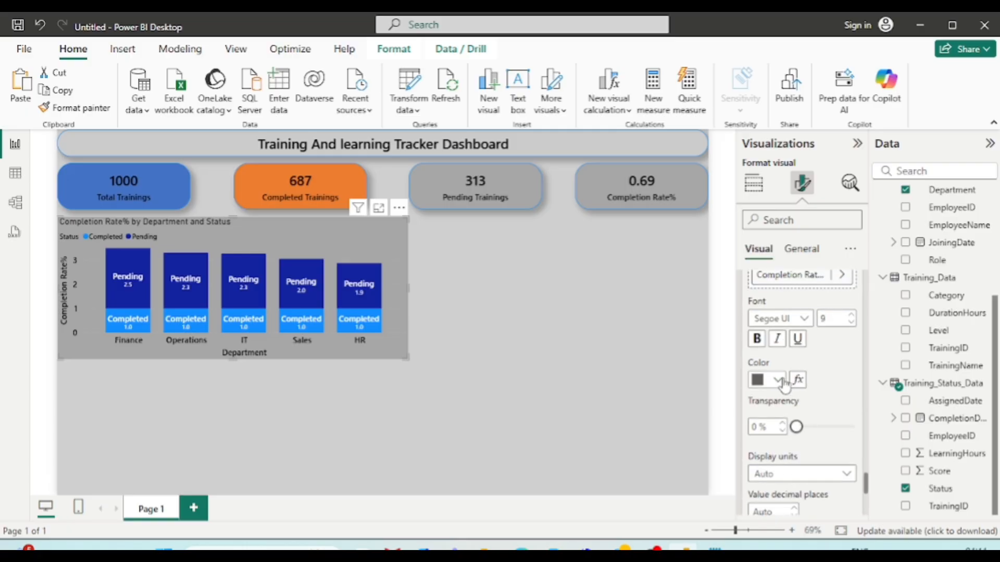
scroll(784, 385, up, 3)
scroll(784, 386, down, 5)
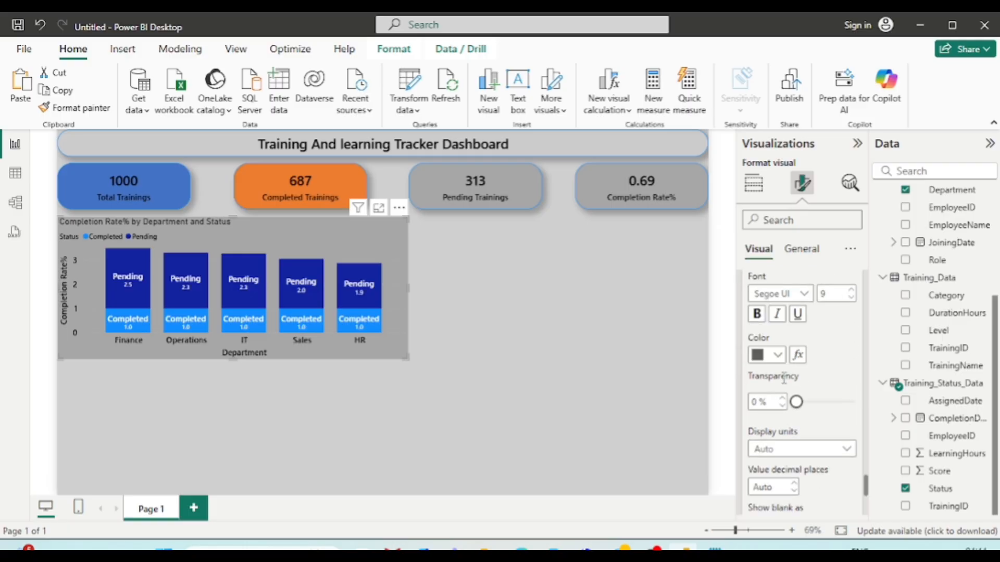
scroll(784, 386, down, 2)
scroll(783, 385, up, 3)
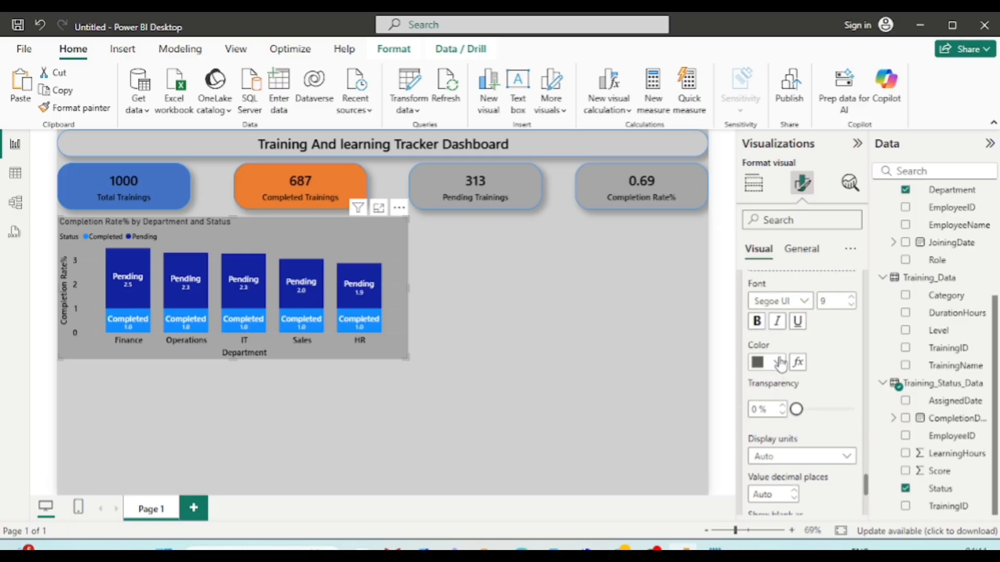
scroll(852, 474, down, 5)
- Turn on the column chart's total labels and look through their value and background settings
click(851, 471)
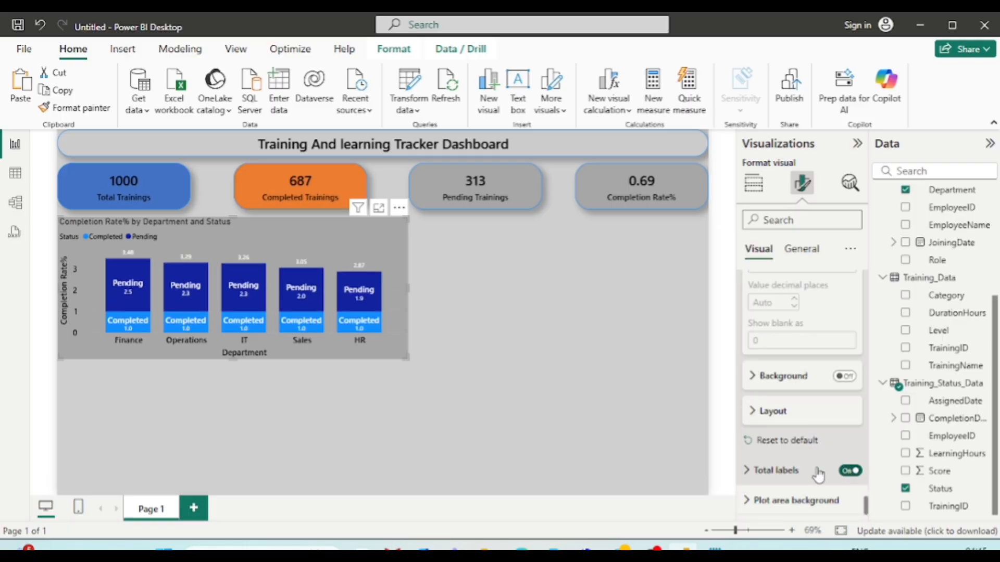
click(753, 473)
scroll(755, 476, down, 5)
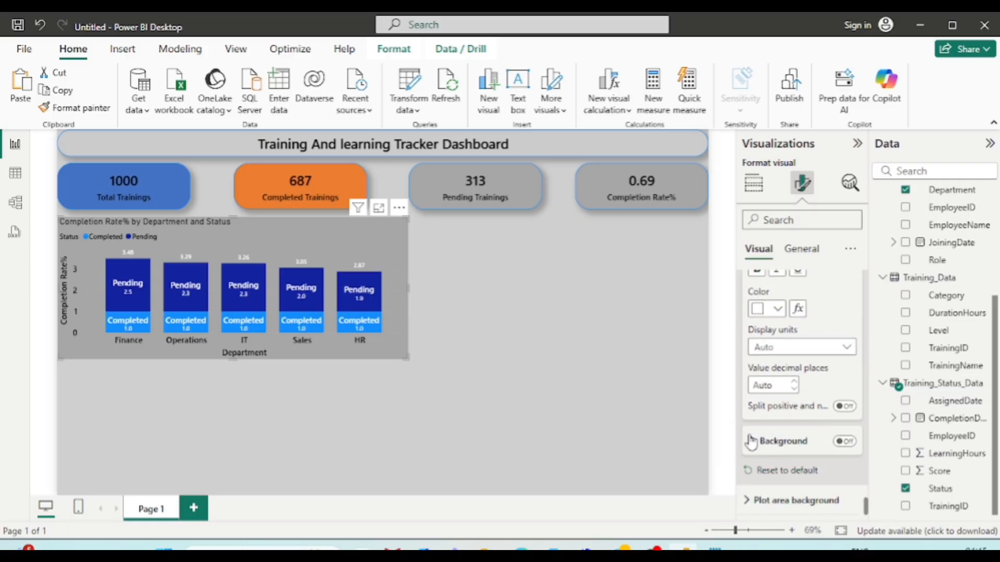
click(750, 442)
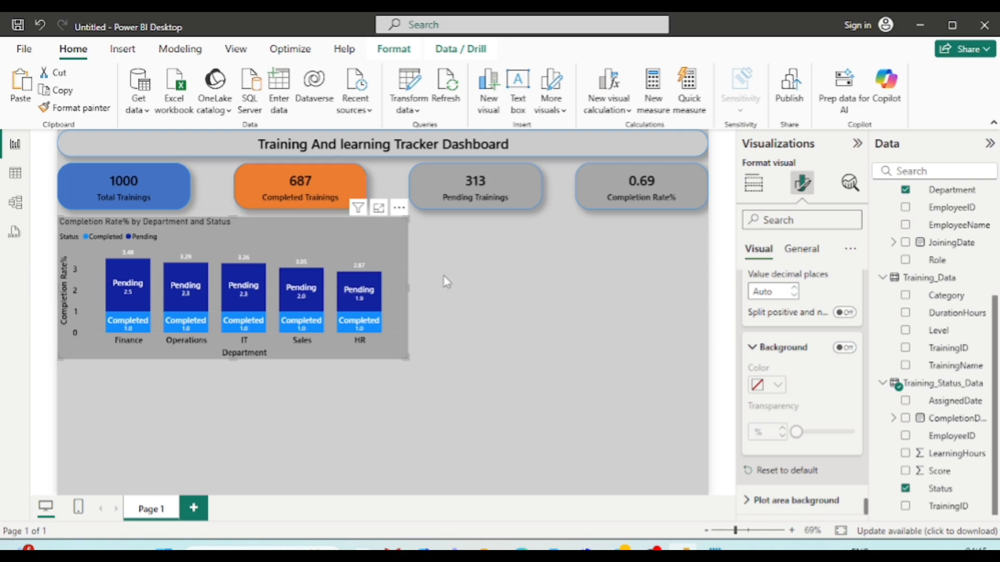
- Change the column chart's title text to "Department Wise Completion Rate"
click(801, 249)
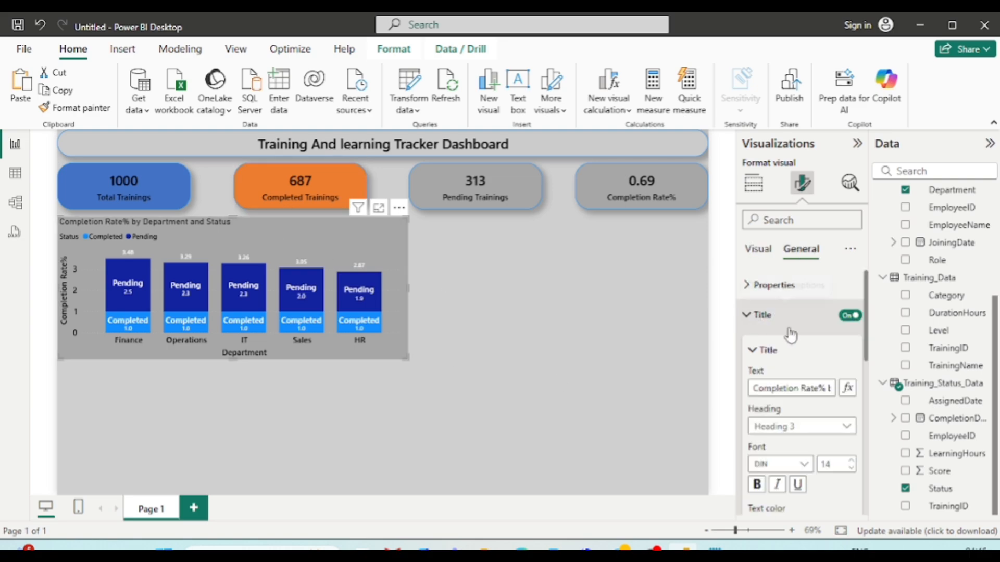
triple_click(777, 388)
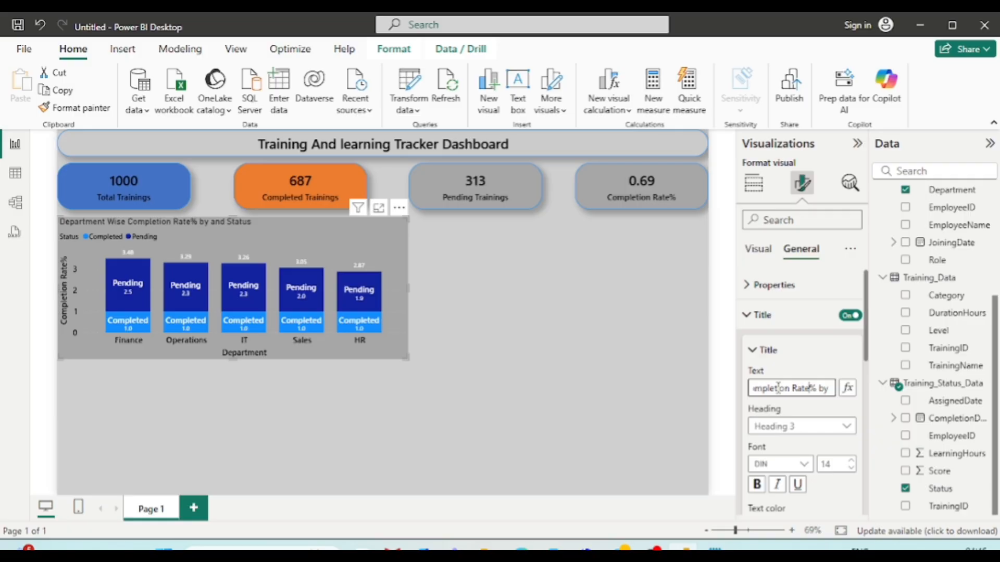
key(shift+End)
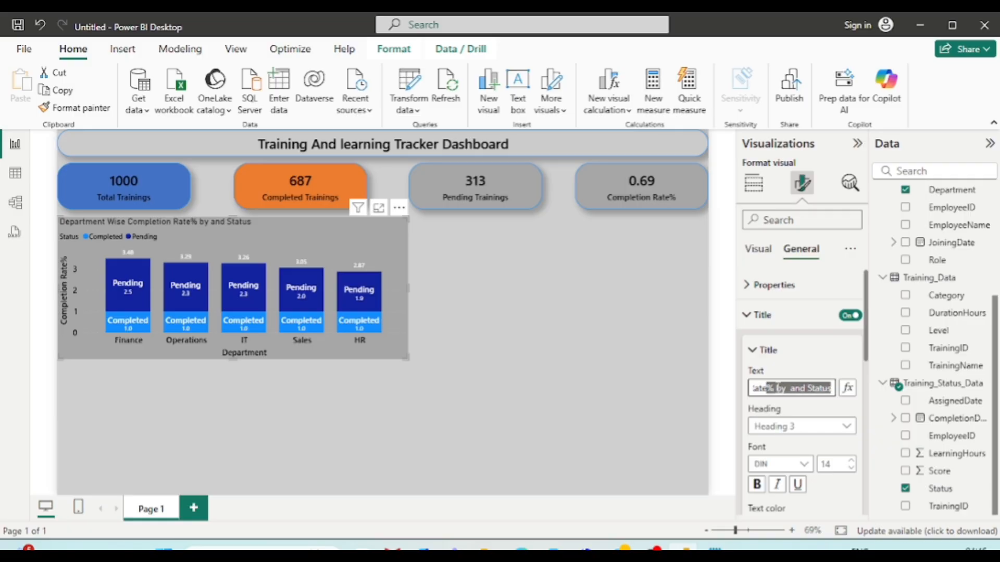
key(BackSpace)
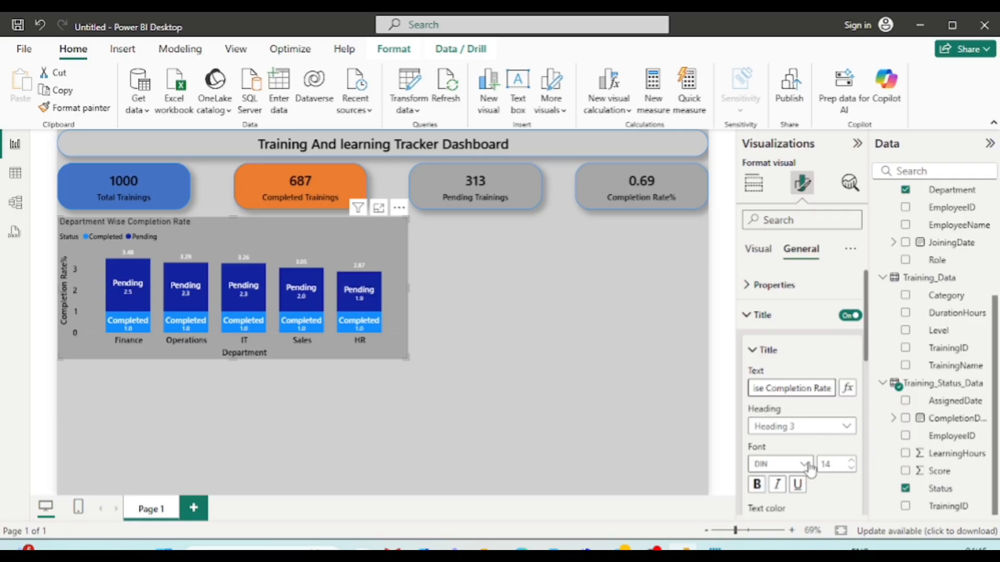
- Format the column chart's title in Segoe UI Semibold, bold and black, and center it horizontally
click(806, 465)
scroll(788, 354, down, 3)
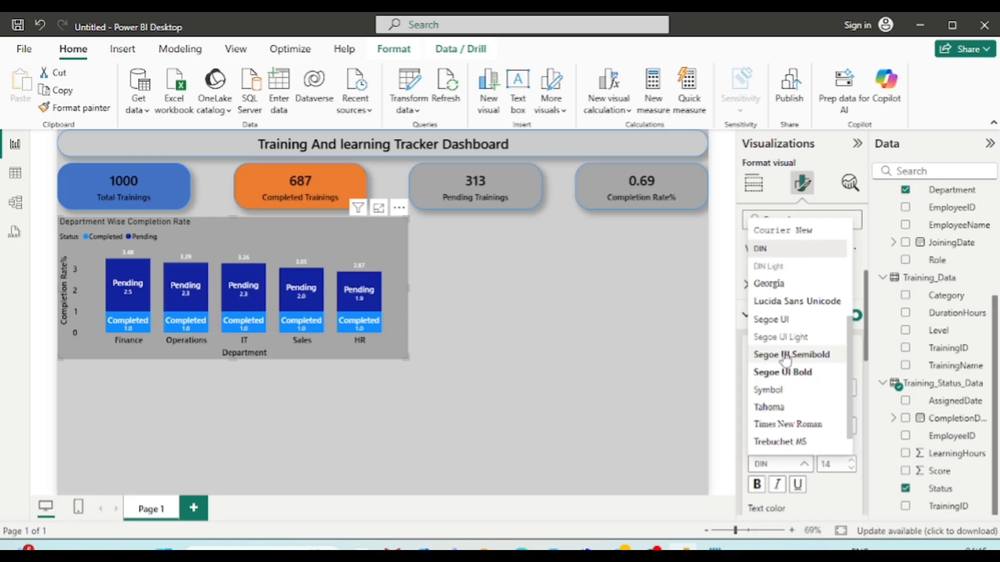
click(787, 355)
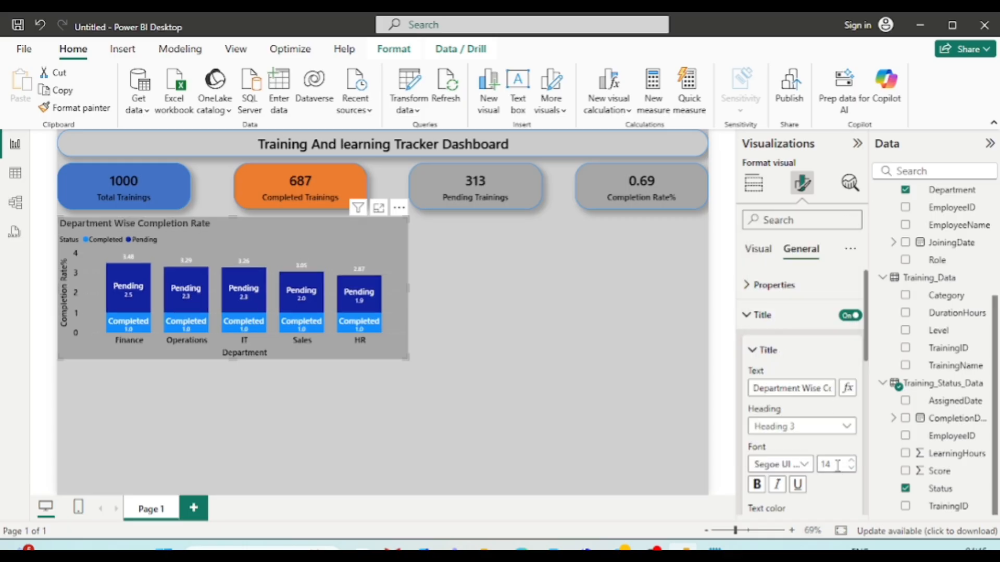
scroll(837, 465, down, 3)
click(757, 361)
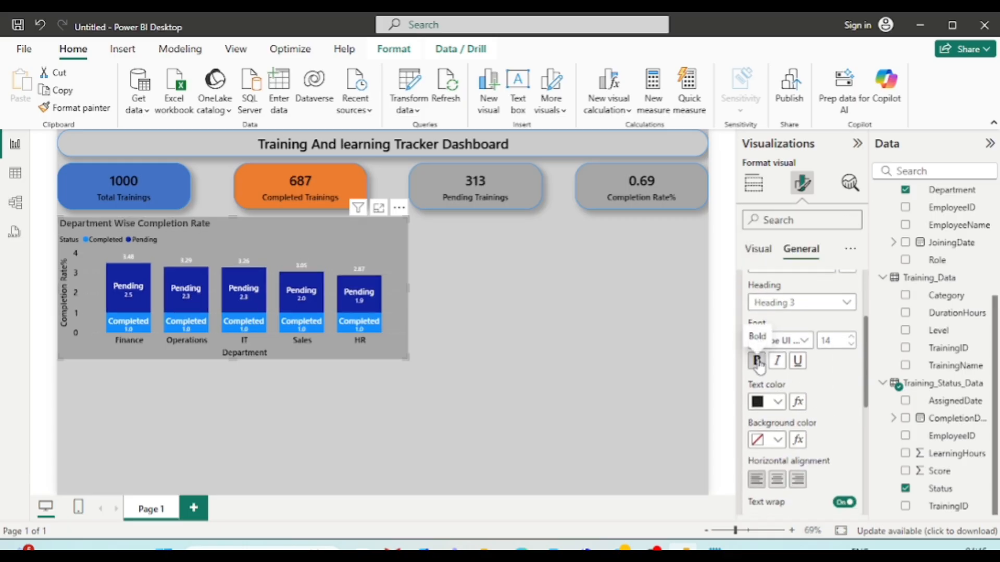
click(782, 405)
click(811, 347)
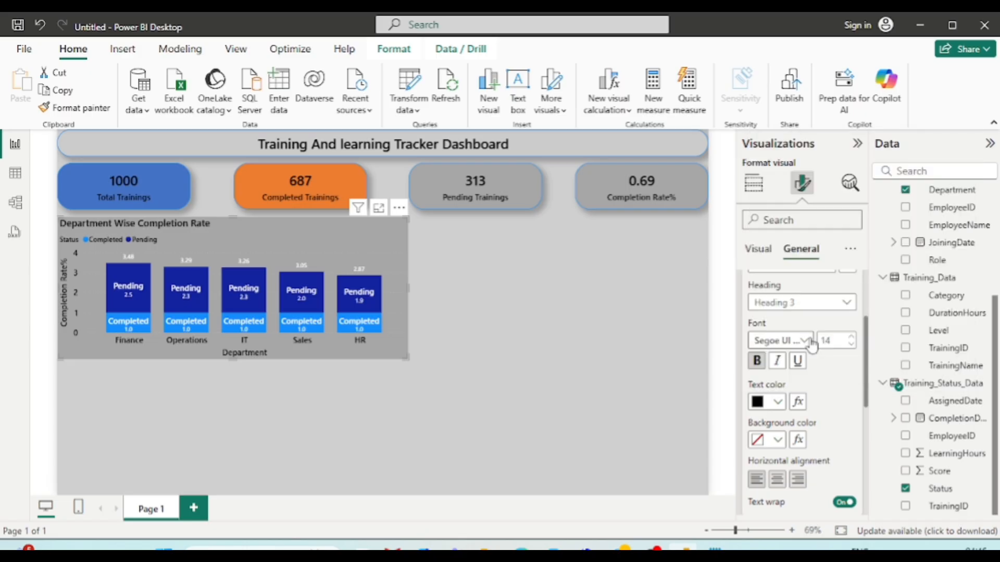
scroll(789, 401, down, 2)
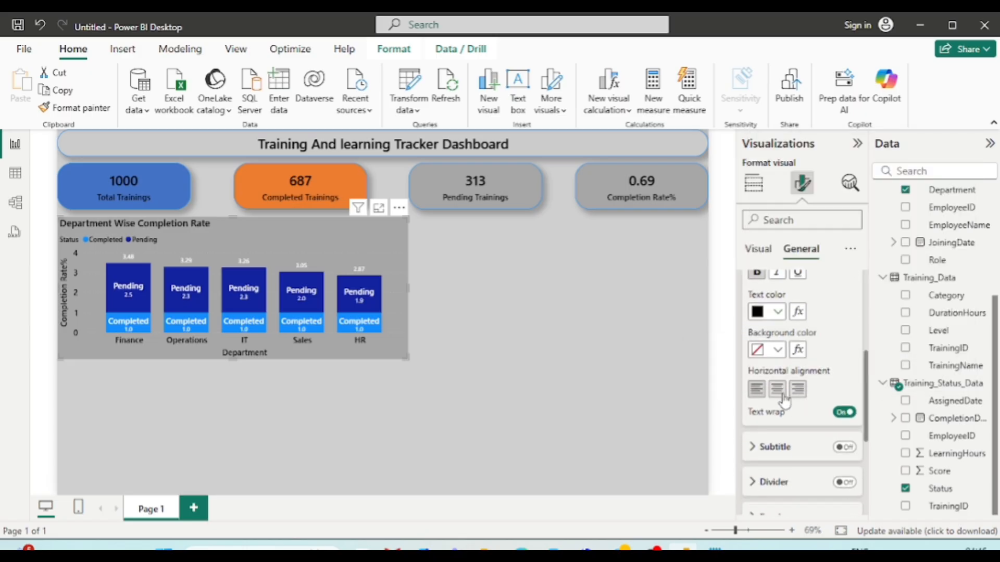
click(777, 389)
- Check the Pending Trainings card's visual border settings for reference and open the color choices for the column chart's border
scroll(788, 424, down, 2)
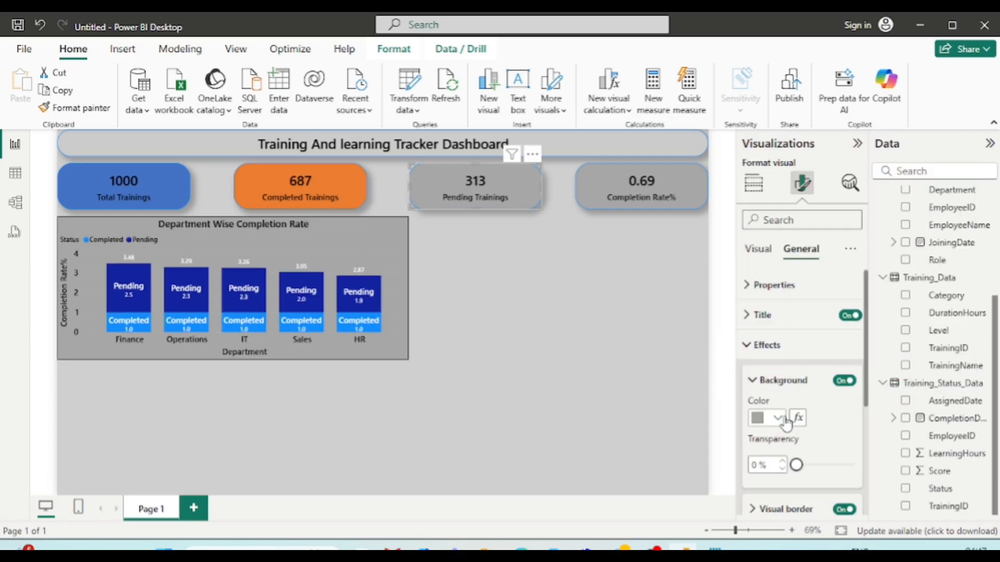
scroll(797, 417, down, 3)
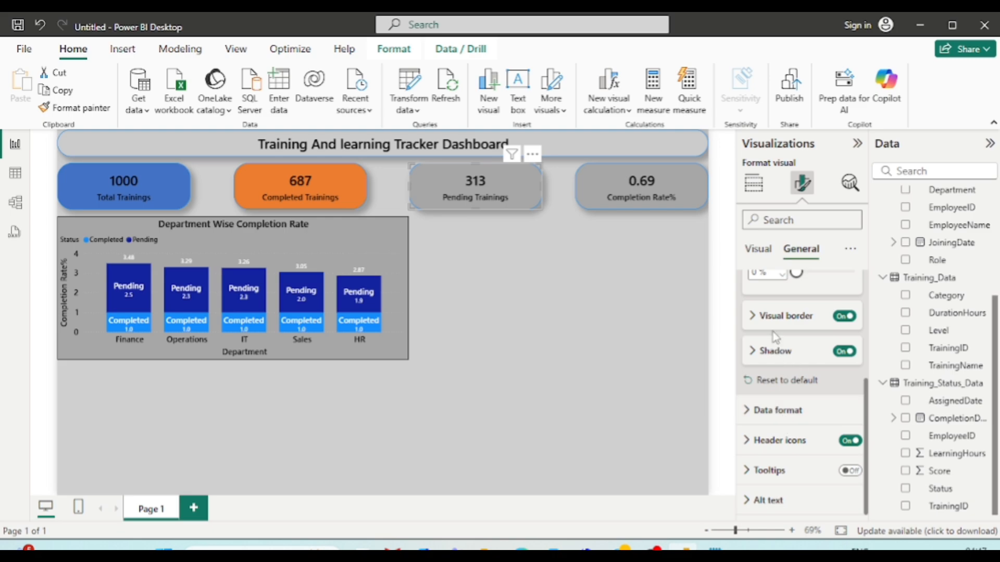
click(752, 318)
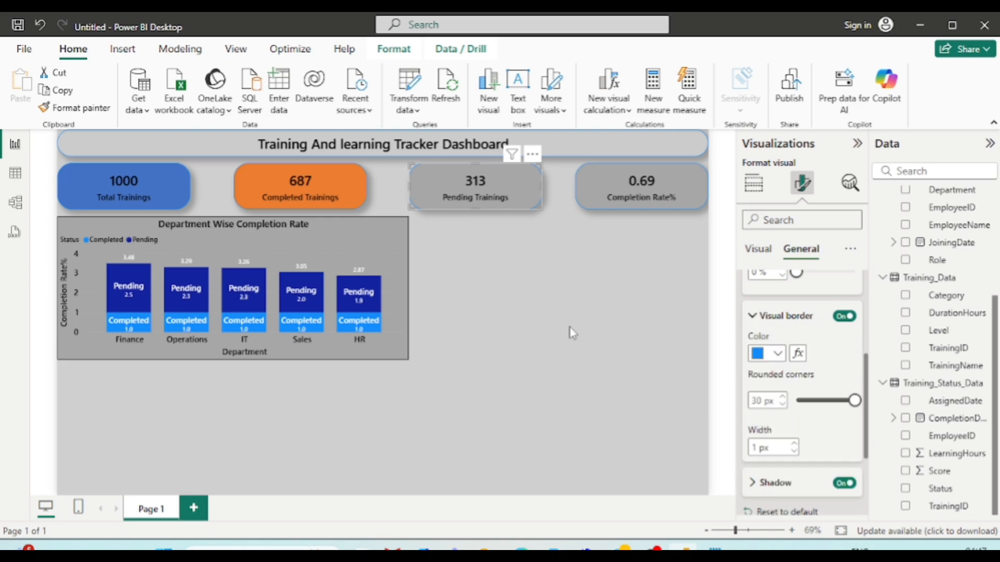
click(359, 241)
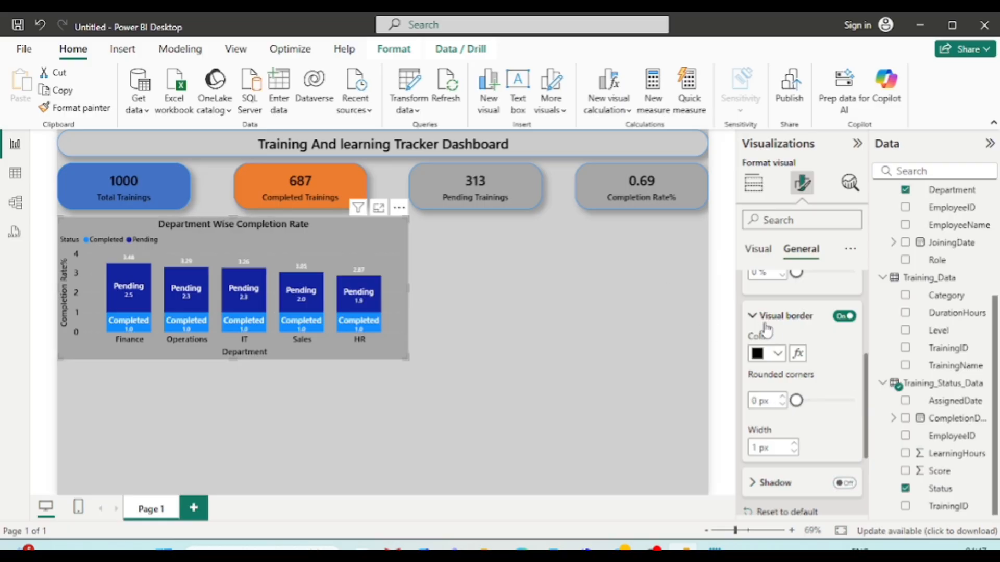
click(778, 354)
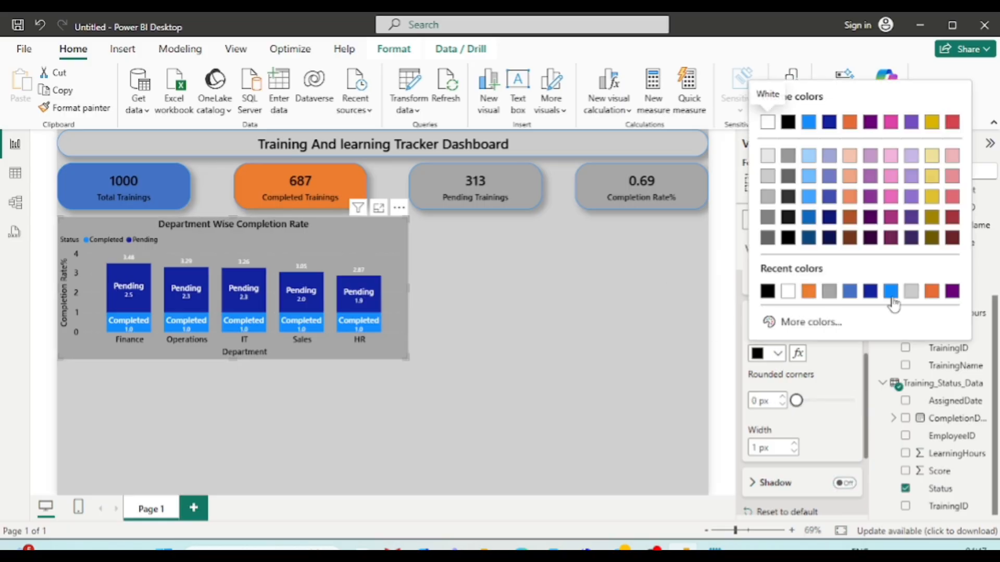
- Set the Department Wise Completion Rate chart's border colour to bright blue and turn on its shadow
click(892, 305)
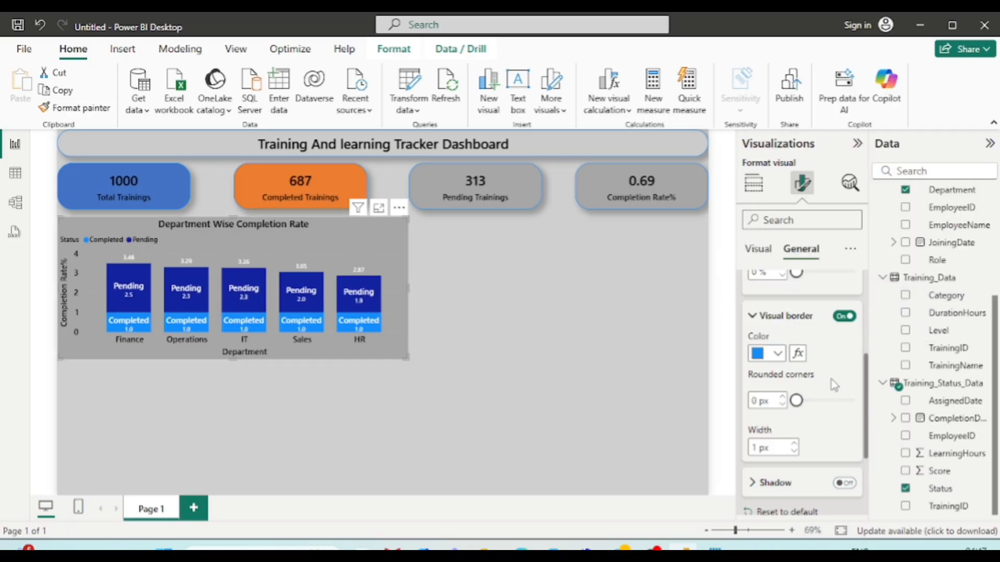
scroll(834, 386, down, 2)
scroll(834, 385, down, 1)
click(844, 352)
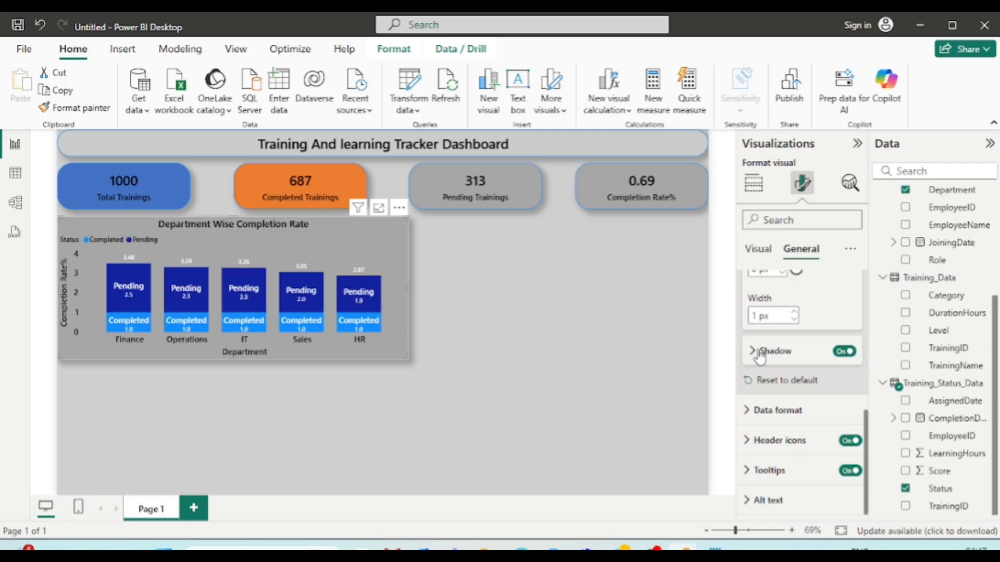
click(753, 356)
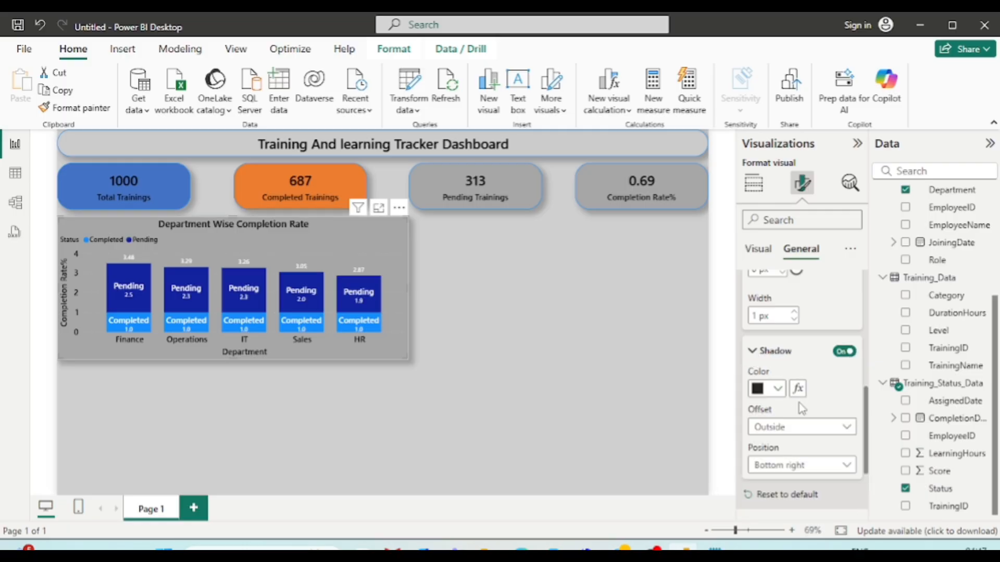
scroll(799, 409, down, 3)
click(745, 414)
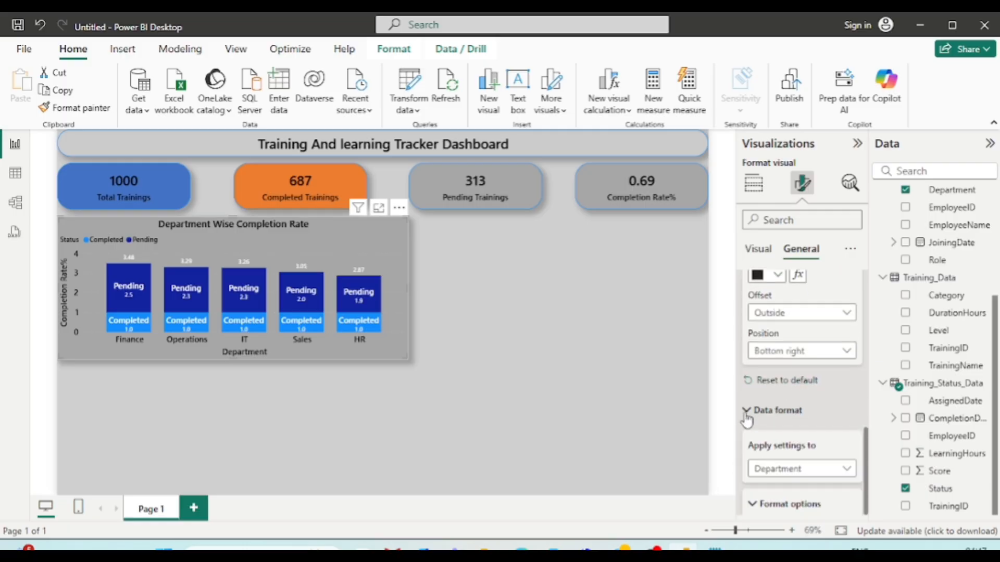
scroll(747, 416, down, 3)
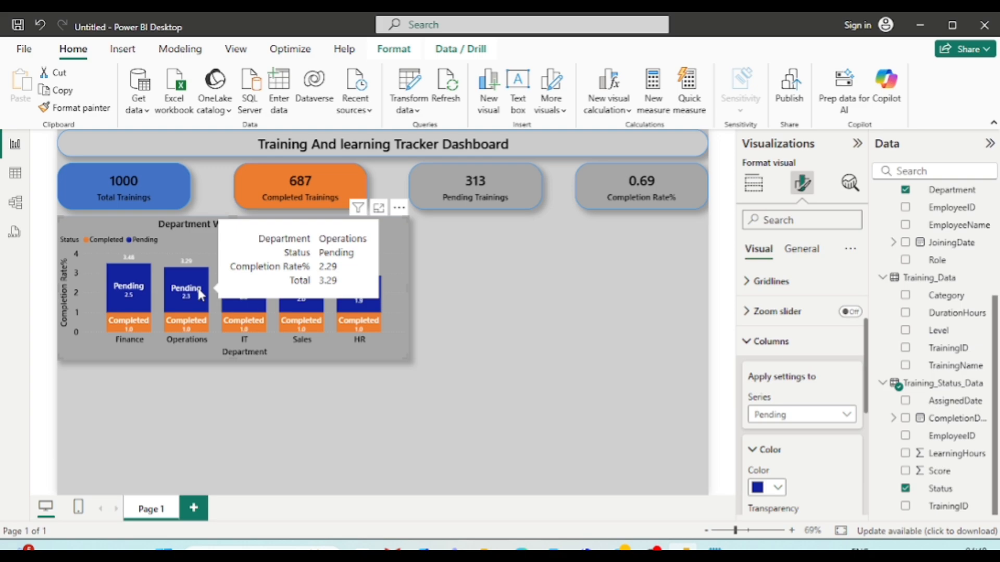
- Change the Pending Trainings card's background colour to dark blue
click(475, 191)
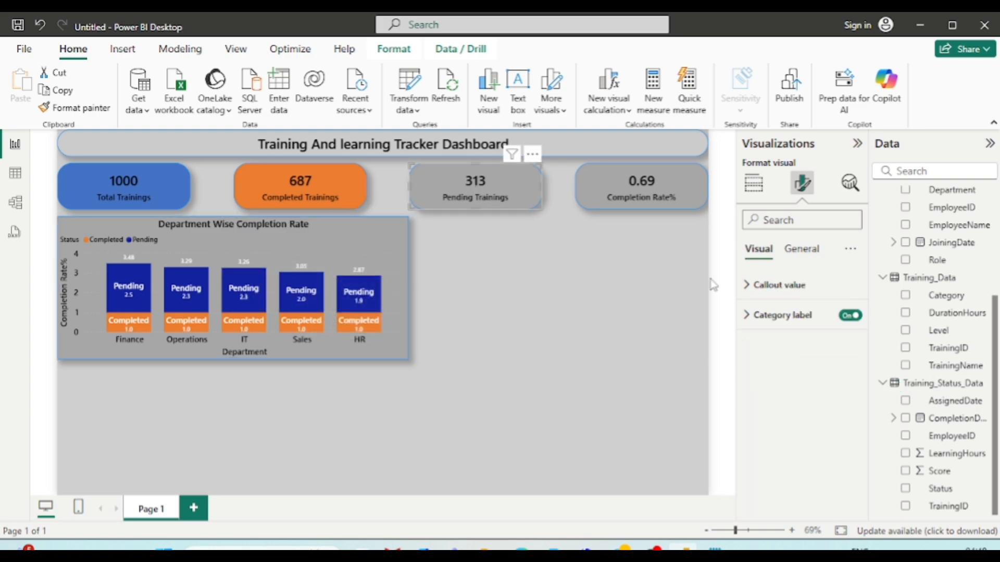
click(801, 251)
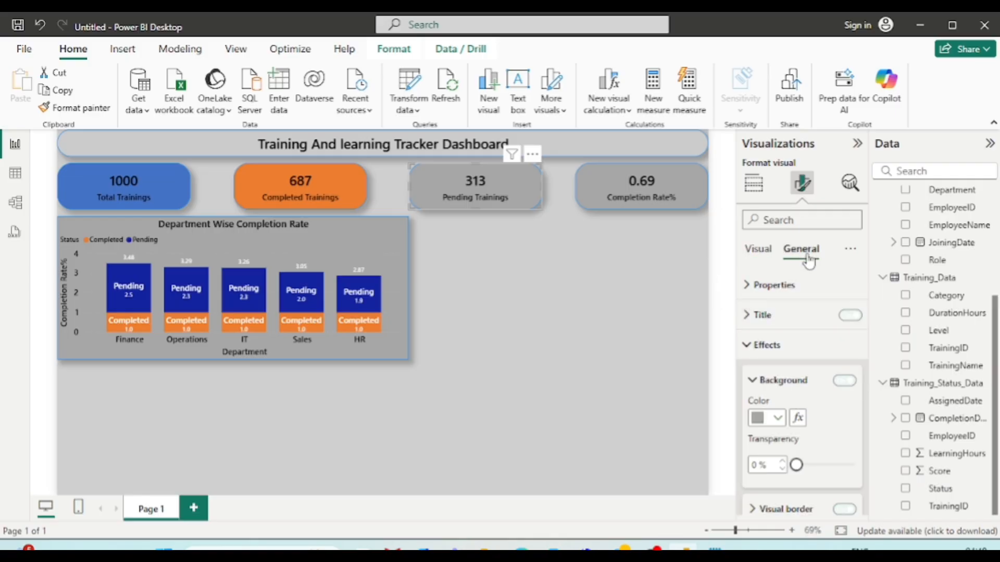
click(778, 418)
click(769, 357)
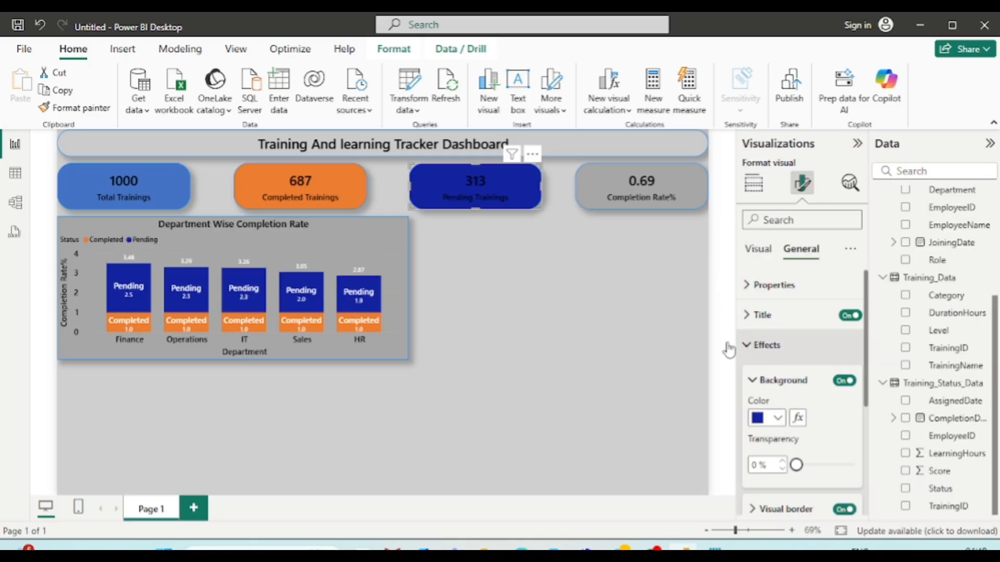
click(495, 301)
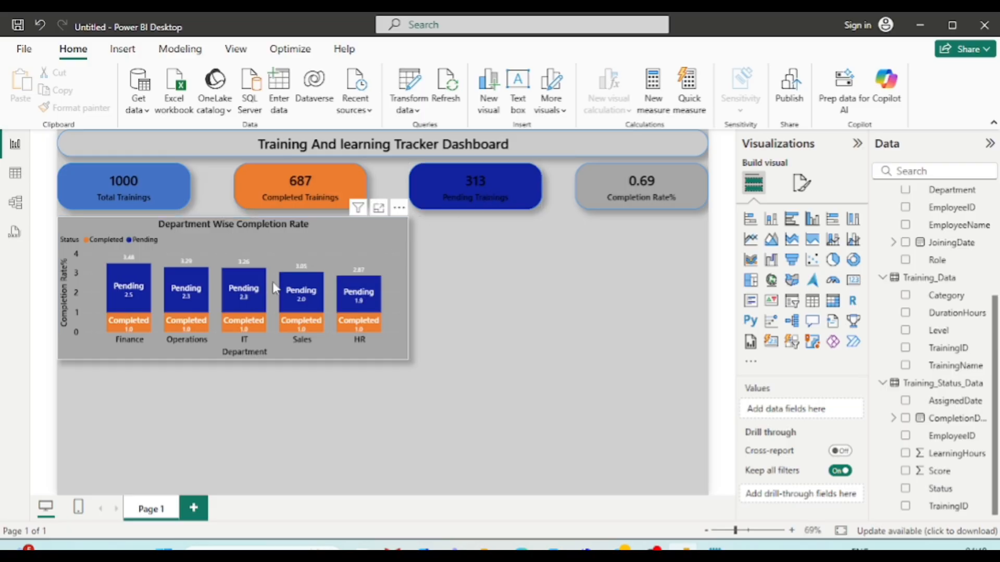
- Set the category label colour of the Pending Trainings card to white
click(488, 183)
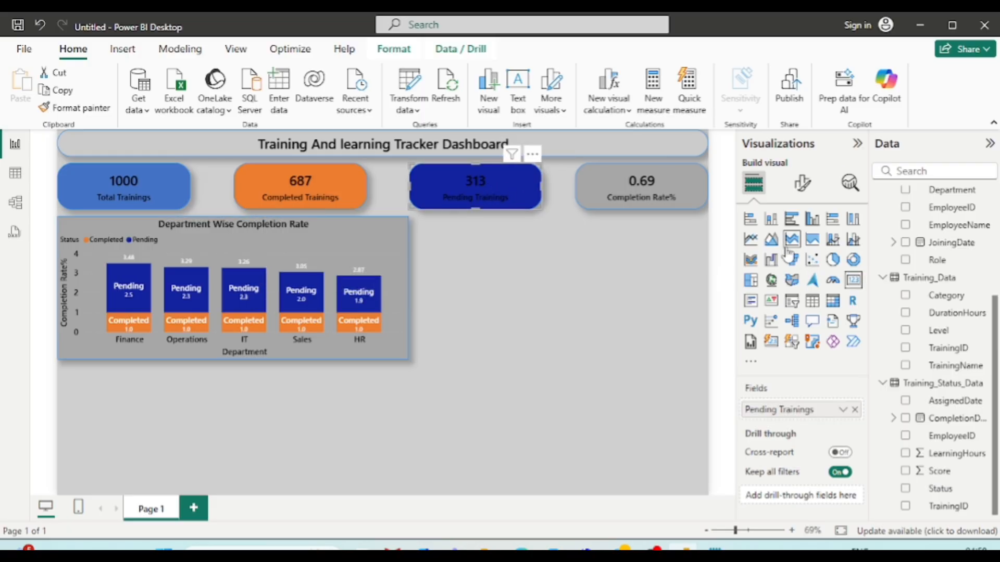
click(809, 191)
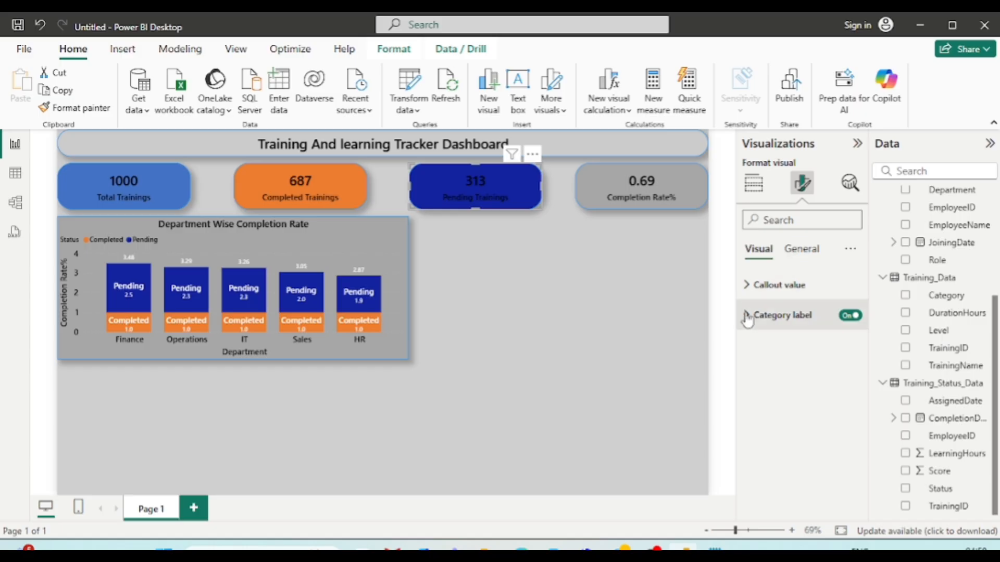
click(748, 314)
click(778, 426)
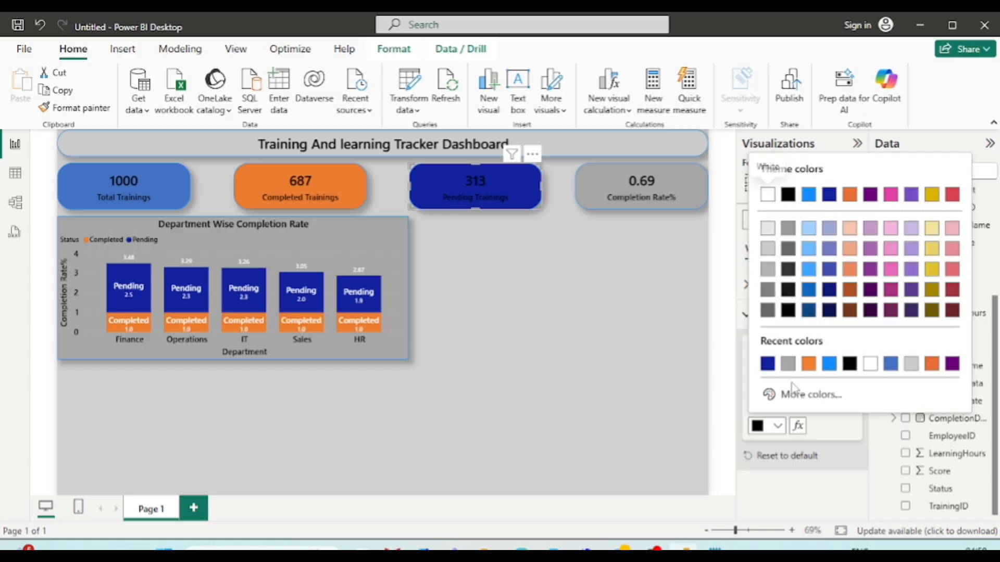
click(866, 370)
click(548, 346)
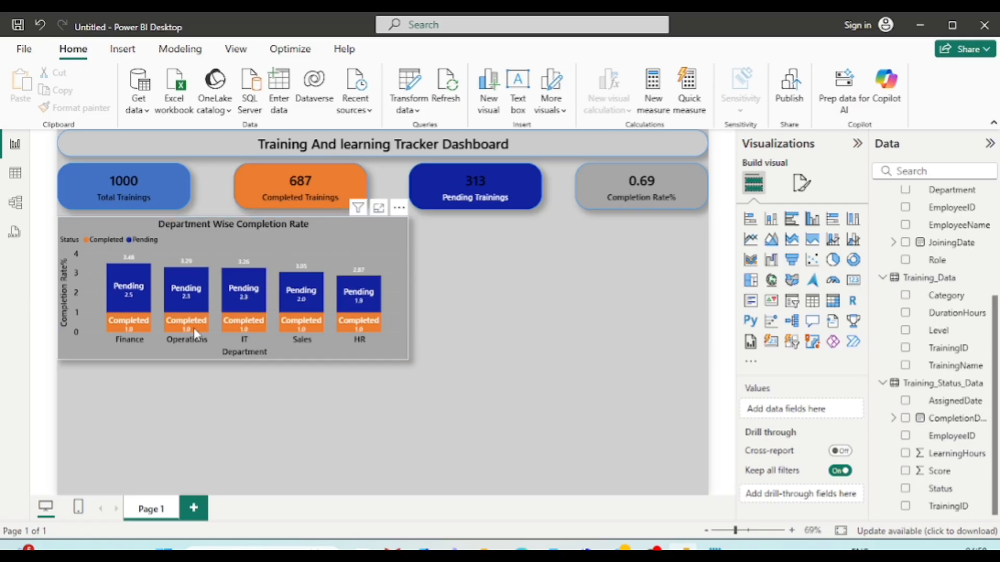
mouse_move(210, 298)
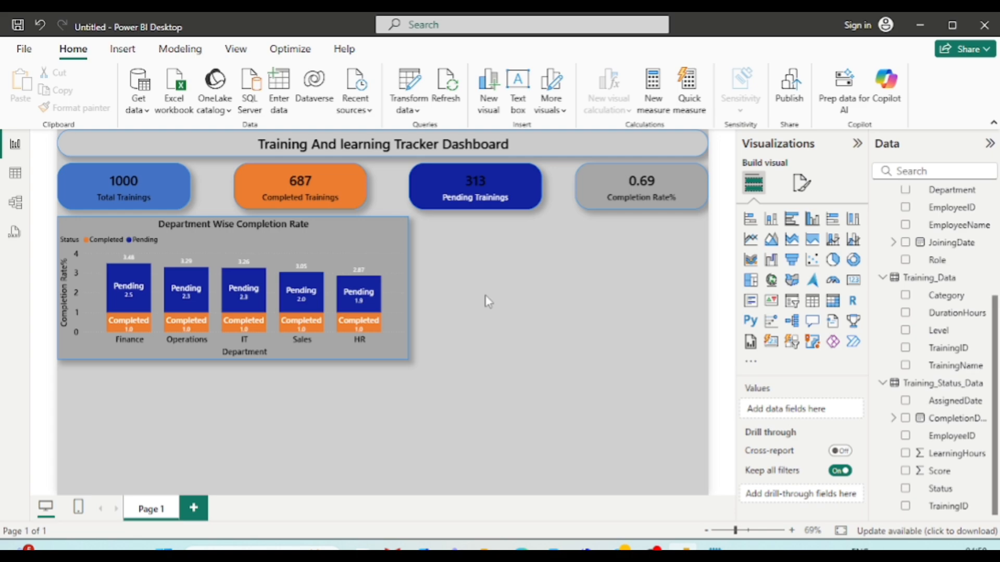
click(240, 241)
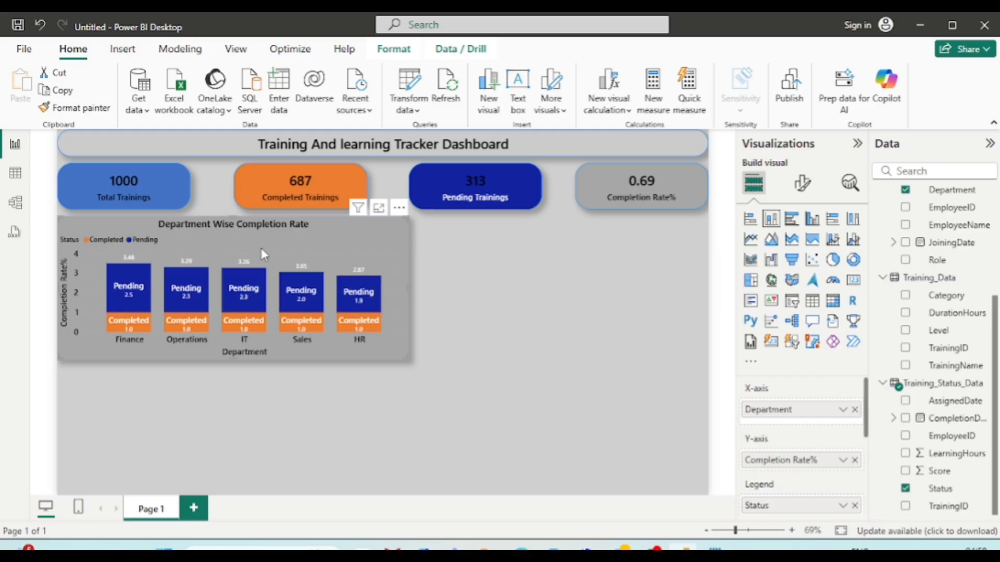
click(508, 291)
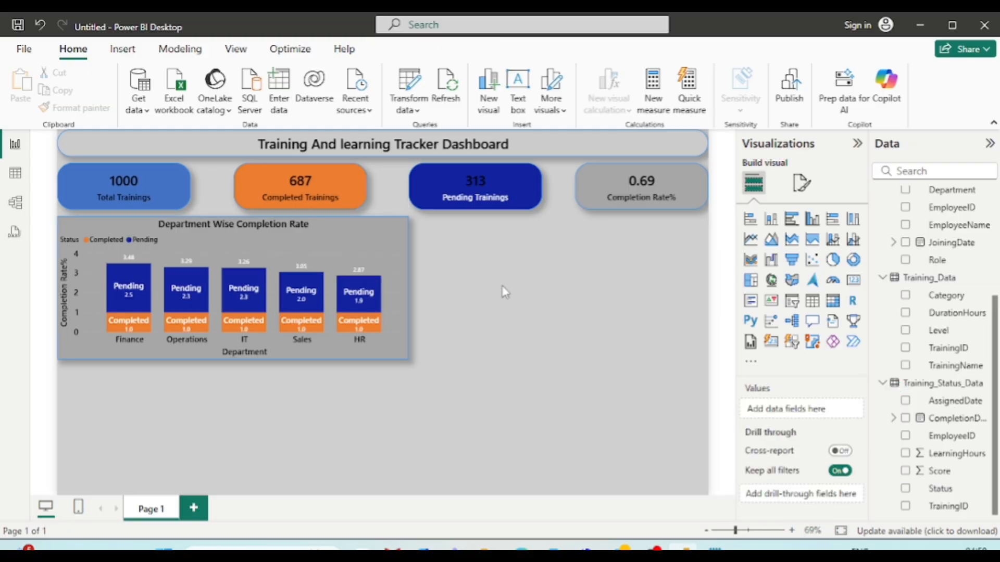
- Duplicate the Department Wise Completion Rate chart, place the copy directly beside the original and make it narrower
click(236, 228)
drag(237, 234, 549, 233)
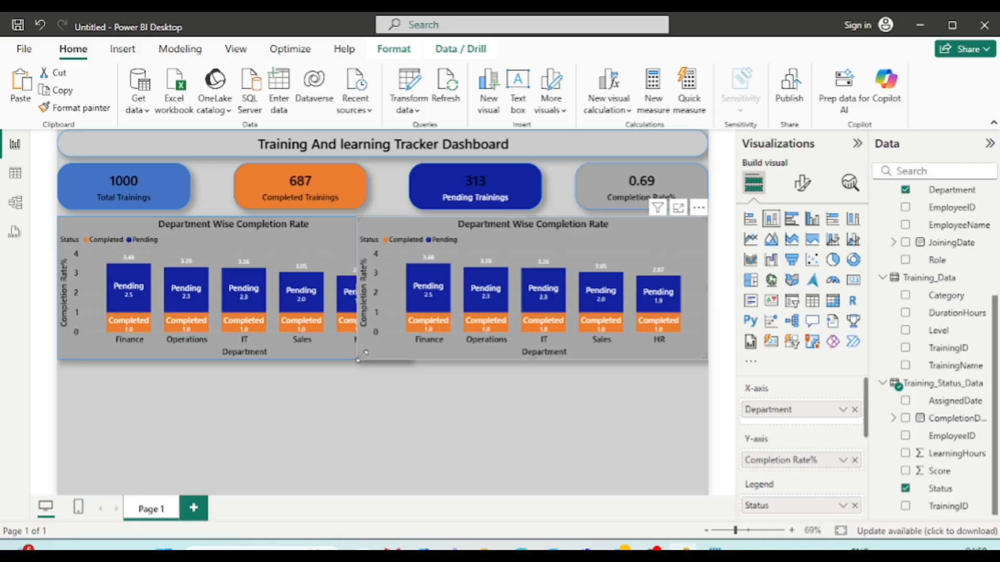
drag(360, 360, 481, 357)
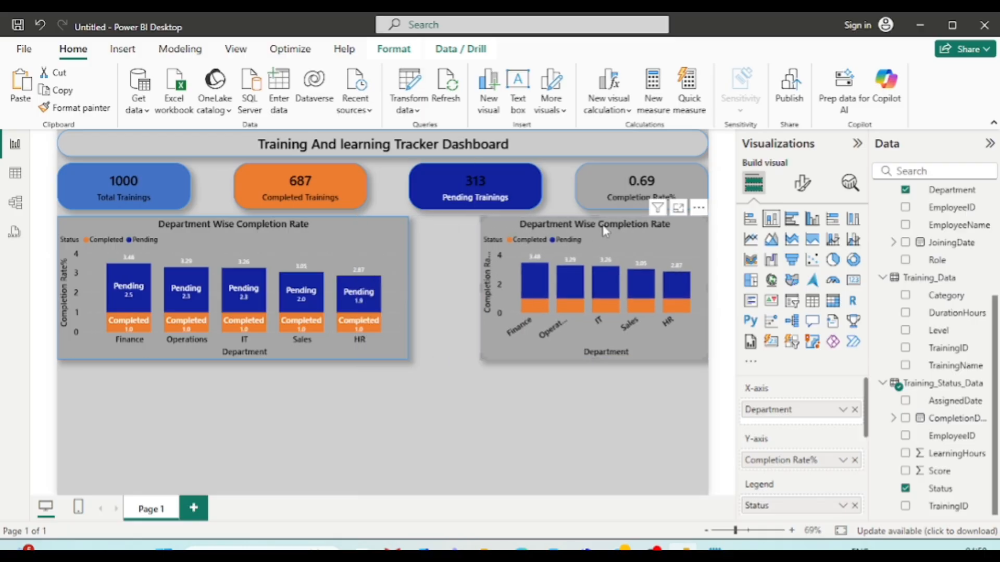
drag(600, 226, 541, 234)
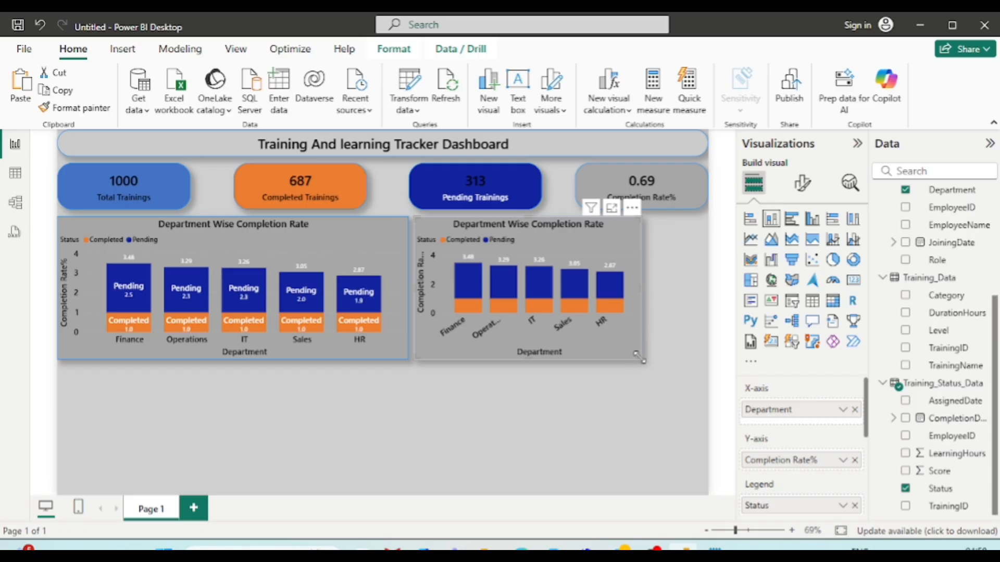
drag(636, 355, 610, 357)
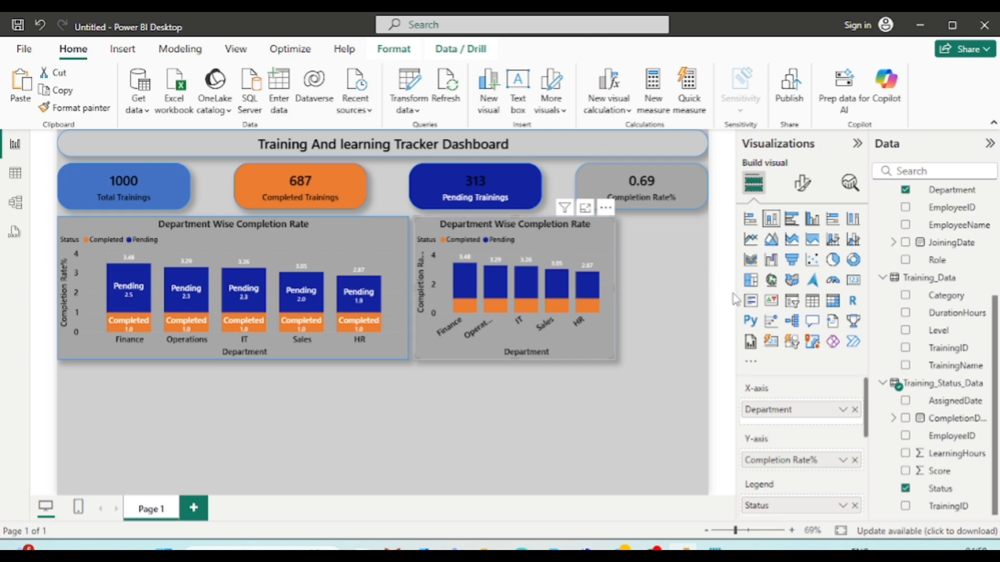
- Convert the copied chart to a donut chart and remove its Department, Completion Rate% and Status fields
click(854, 260)
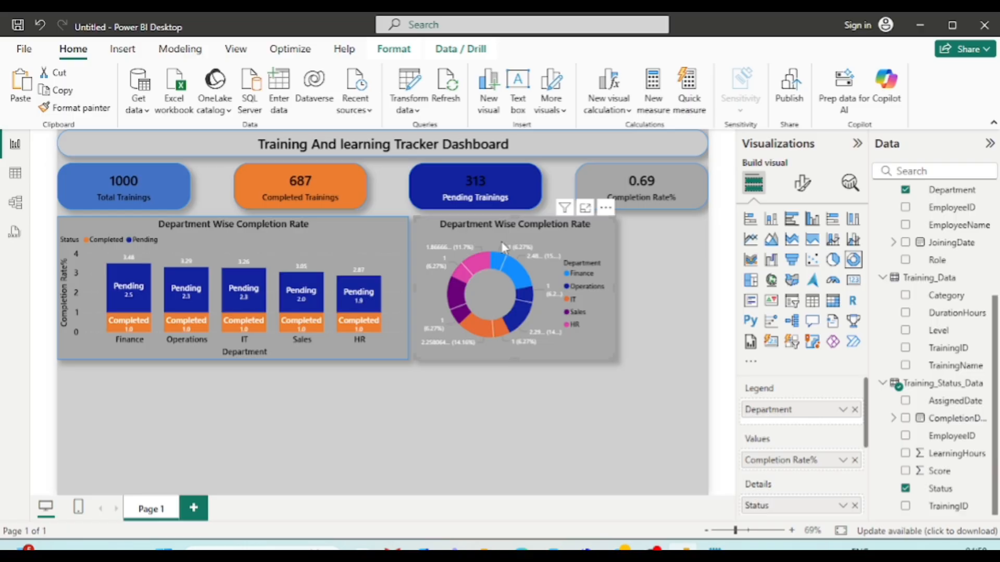
click(855, 410)
click(855, 453)
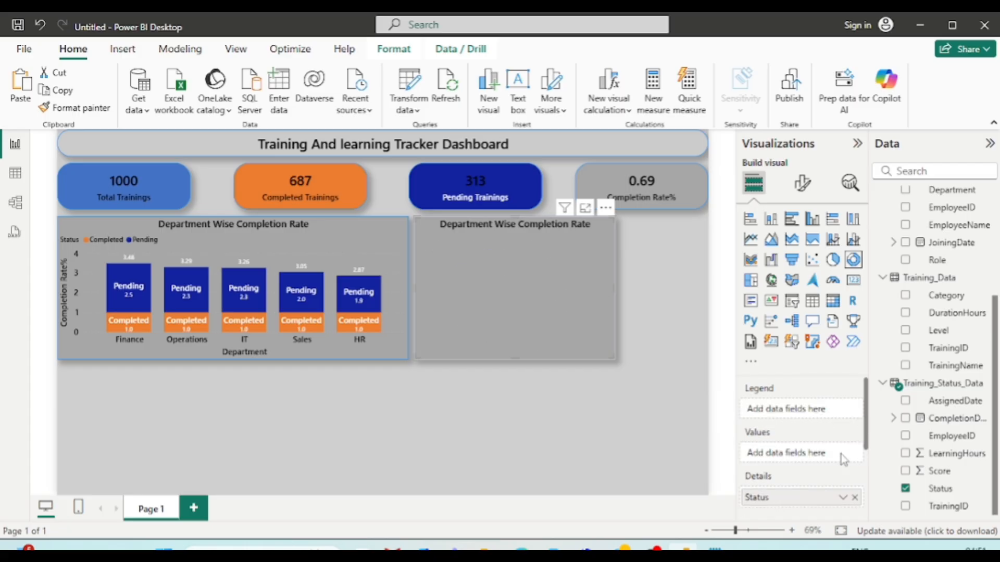
click(854, 498)
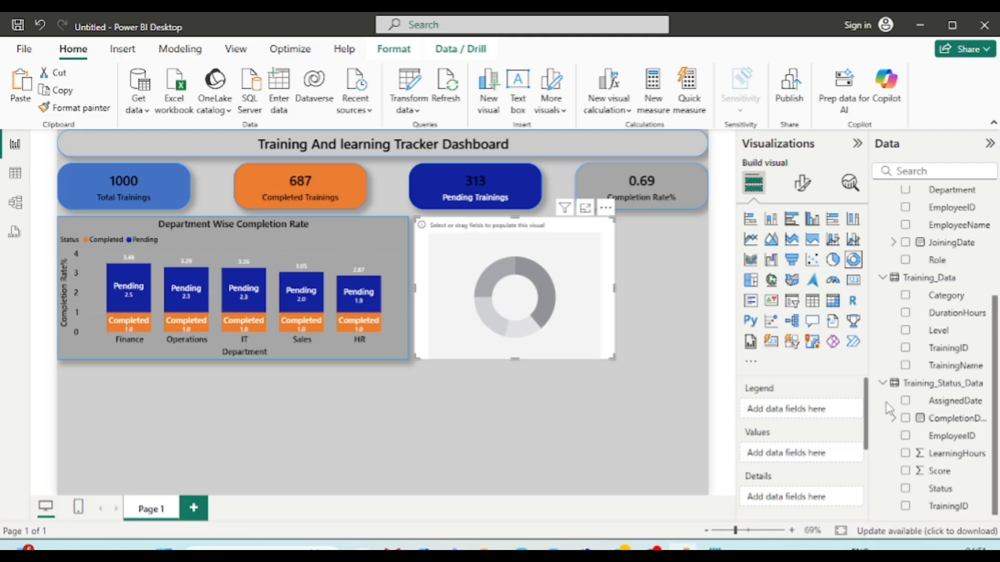
- Populate the donut chart with the count of TrainingID from Training_Data as values and TrainingName as legend
click(906, 349)
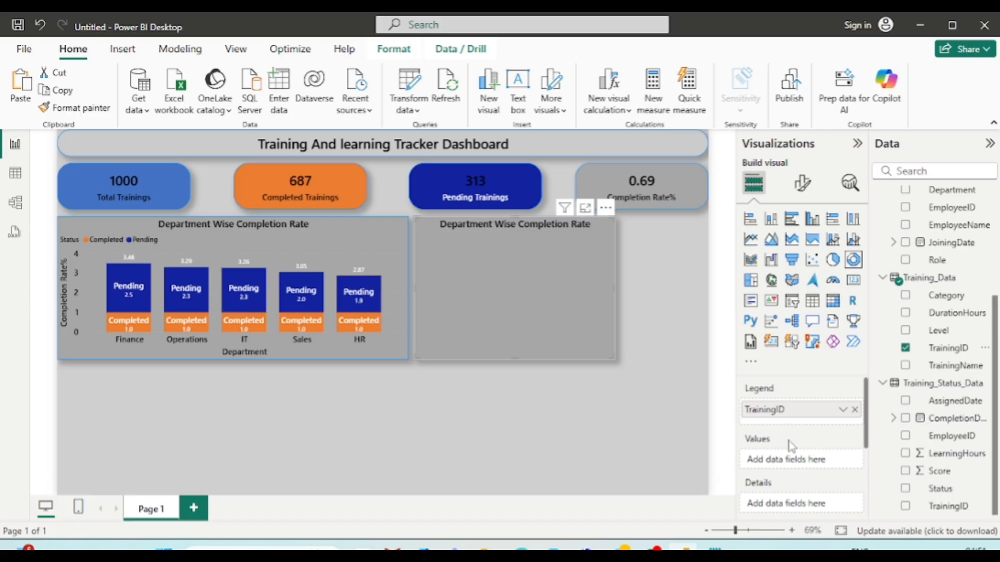
drag(797, 409, 796, 458)
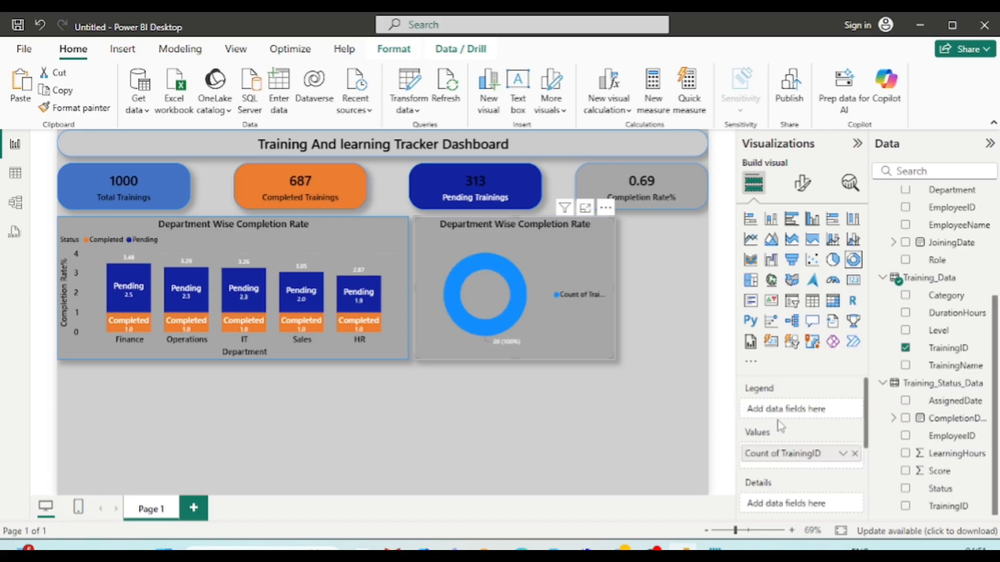
click(906, 366)
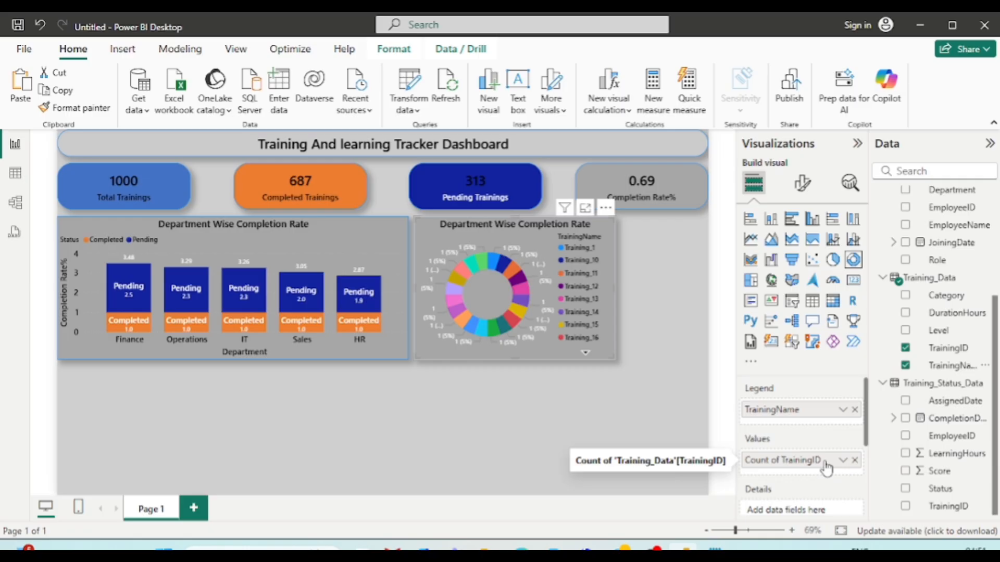
- Apply a Top N filter on TrainingName to the donut chart, showing the top 5 items by First TrainingID
scroll(825, 468, down, 5)
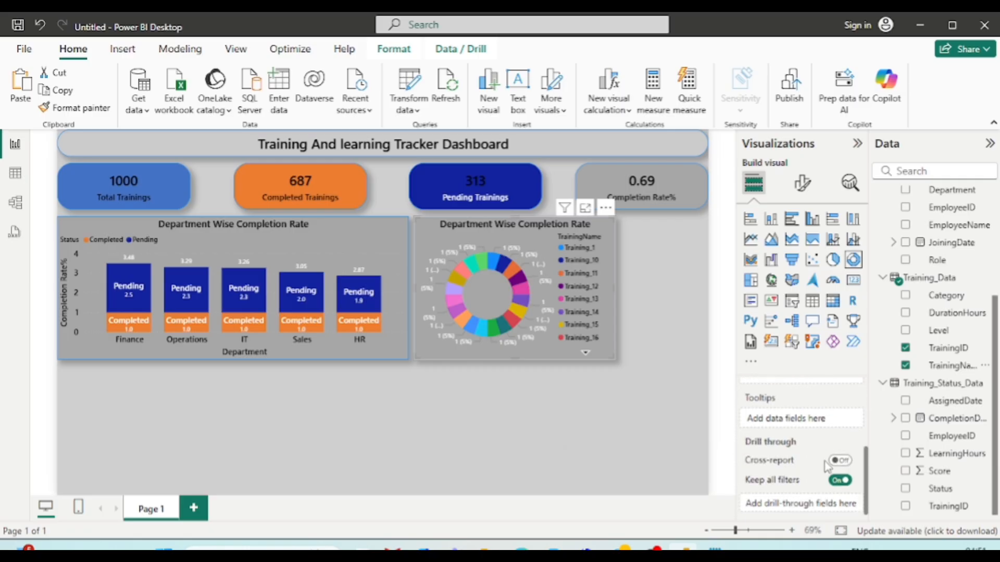
click(235, 49)
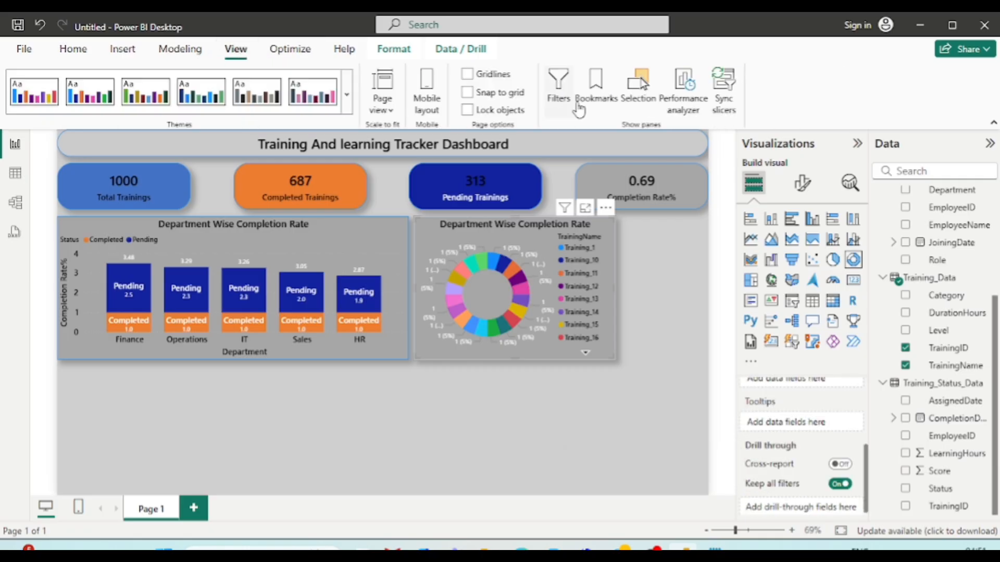
click(559, 85)
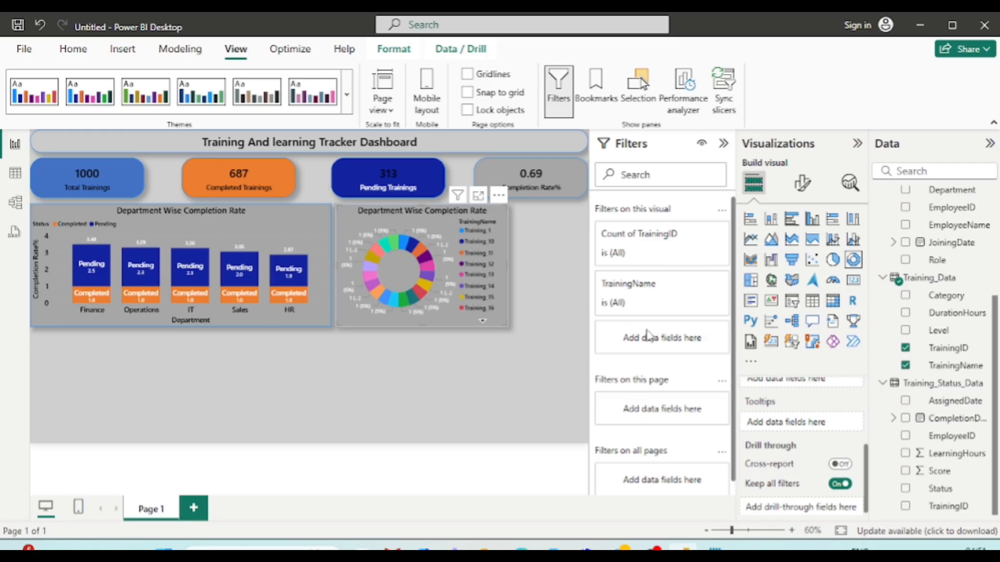
click(647, 282)
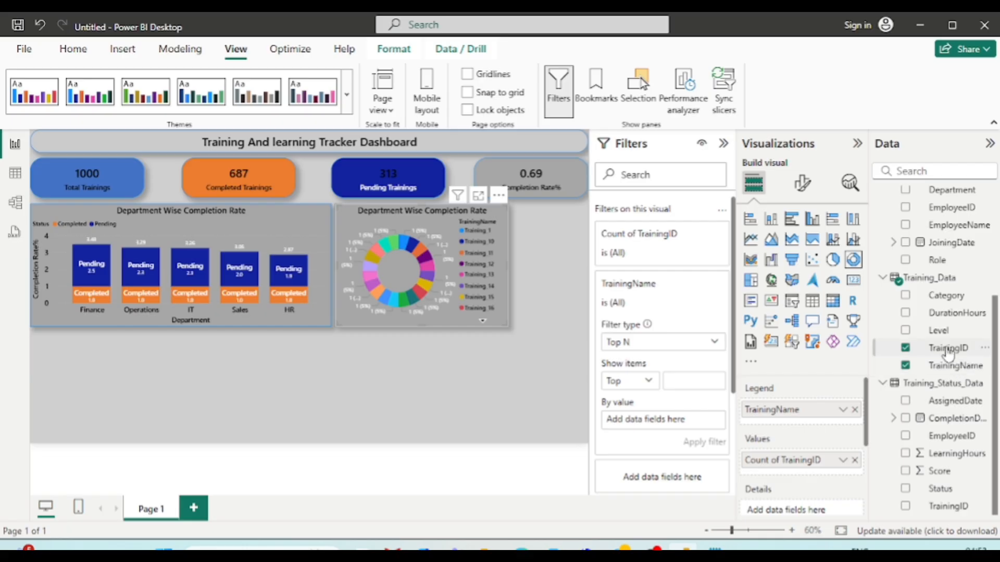
drag(937, 354, 674, 420)
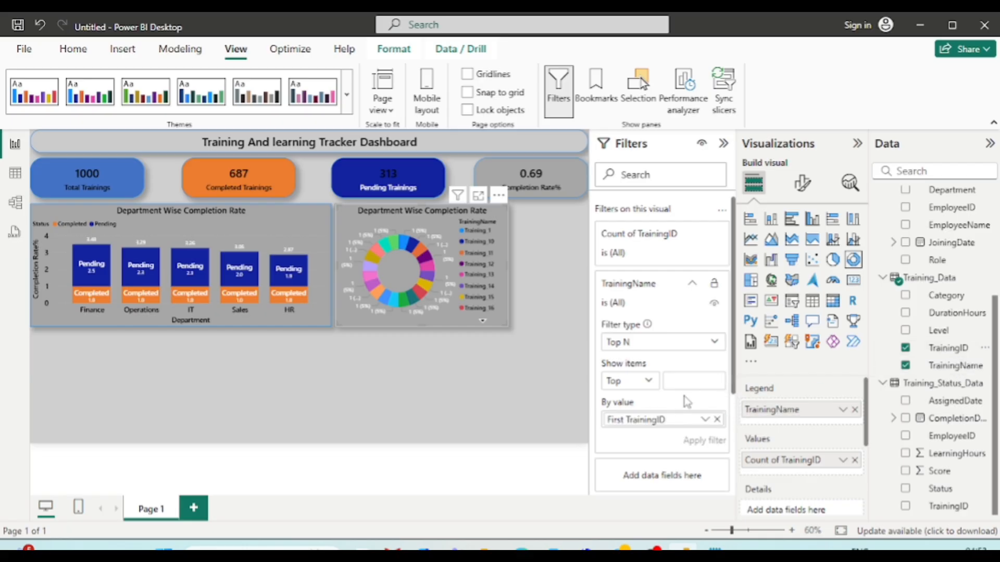
click(693, 375)
text(5)
click(706, 441)
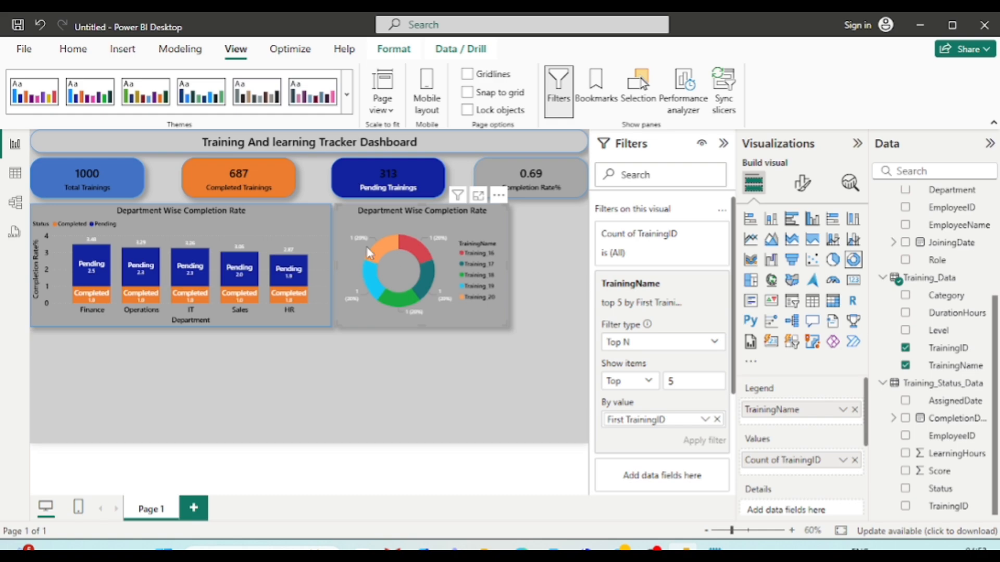
- Change the donut chart's title text to "Top 5 Courses By Completion"
mouse_move(431, 258)
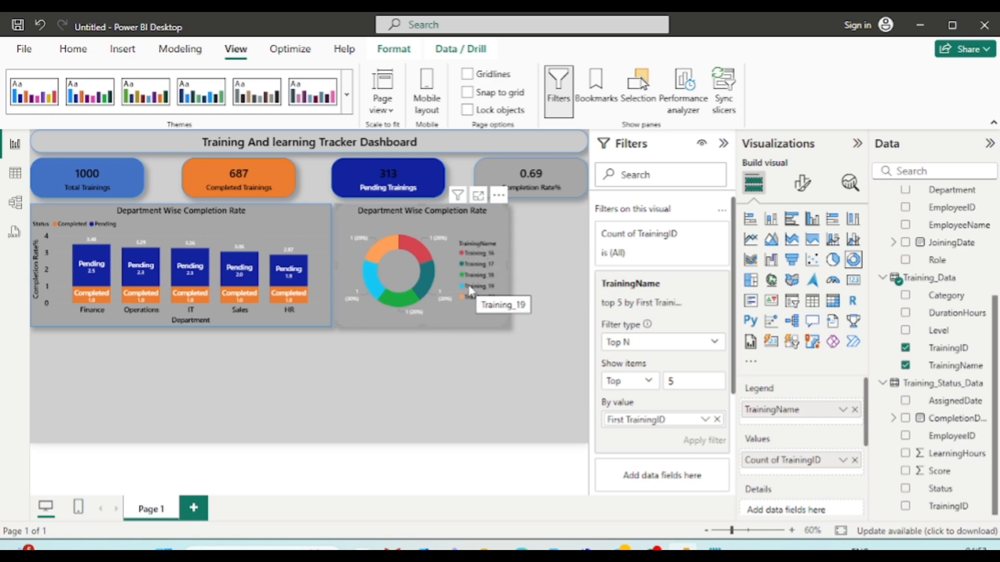
mouse_move(417, 301)
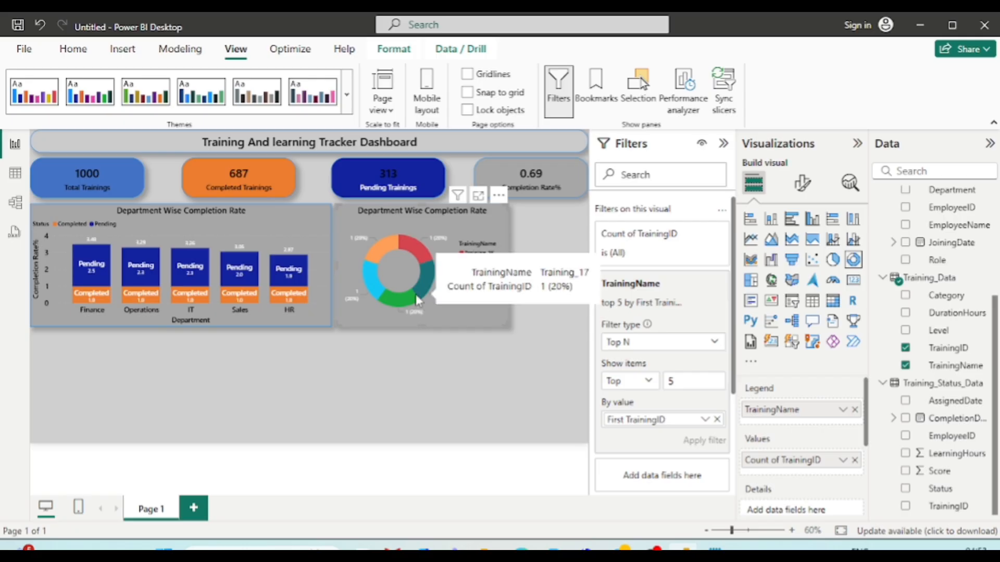
click(796, 191)
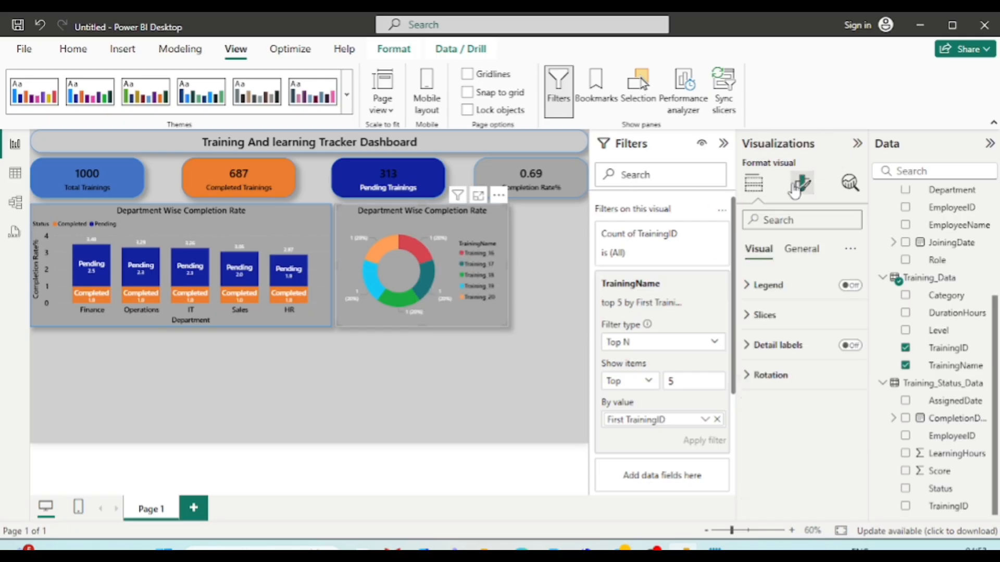
click(802, 249)
click(748, 317)
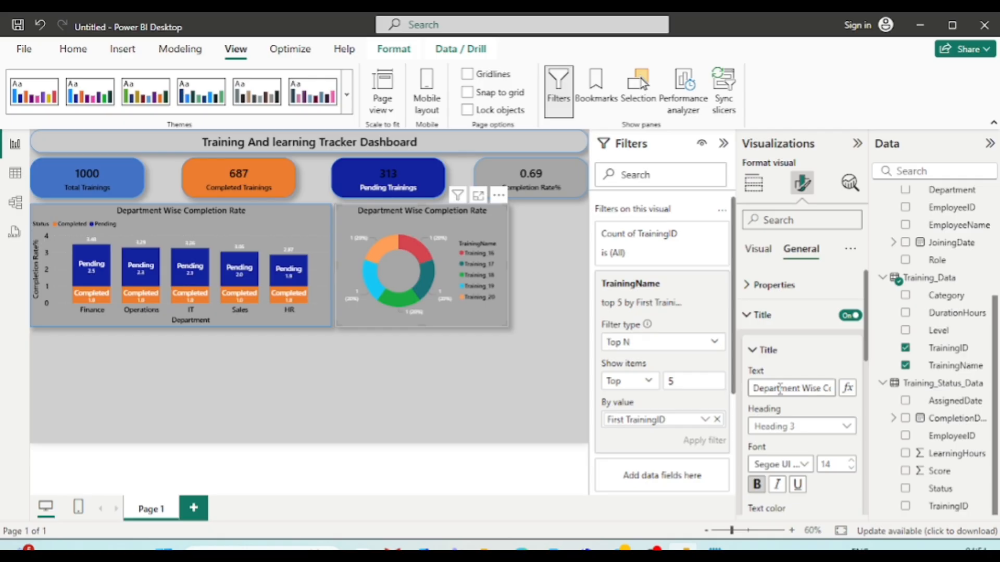
drag(755, 388, 880, 397)
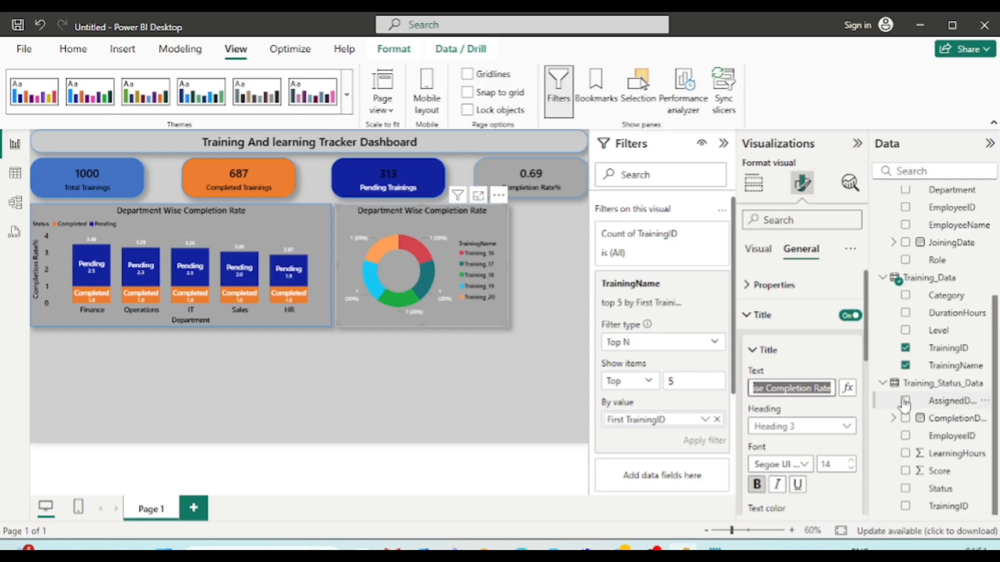
text(Top 5 Courses By Completion)
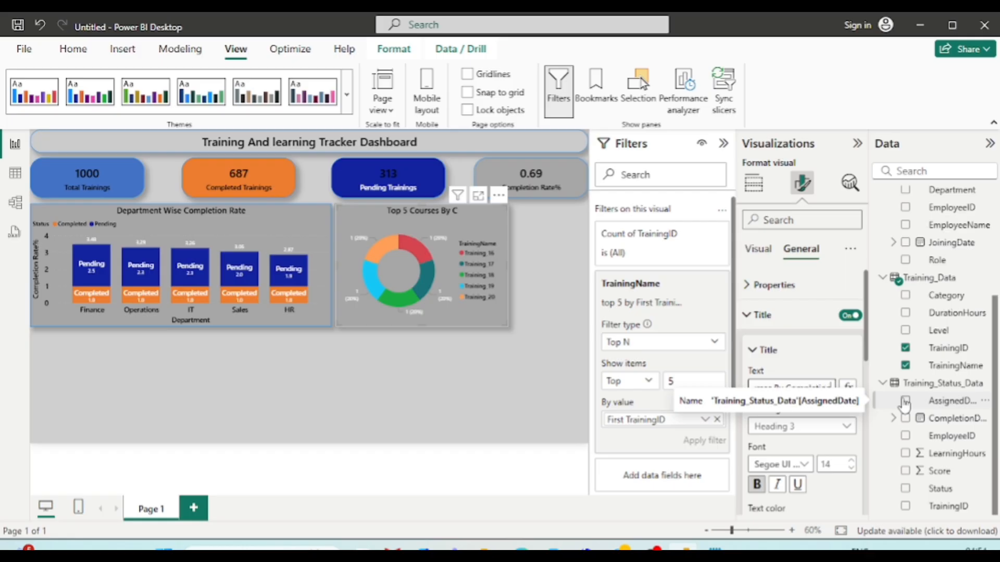
click(461, 382)
- Format the donut chart's detail label values in bold black with another Segoe UI font variant
click(416, 217)
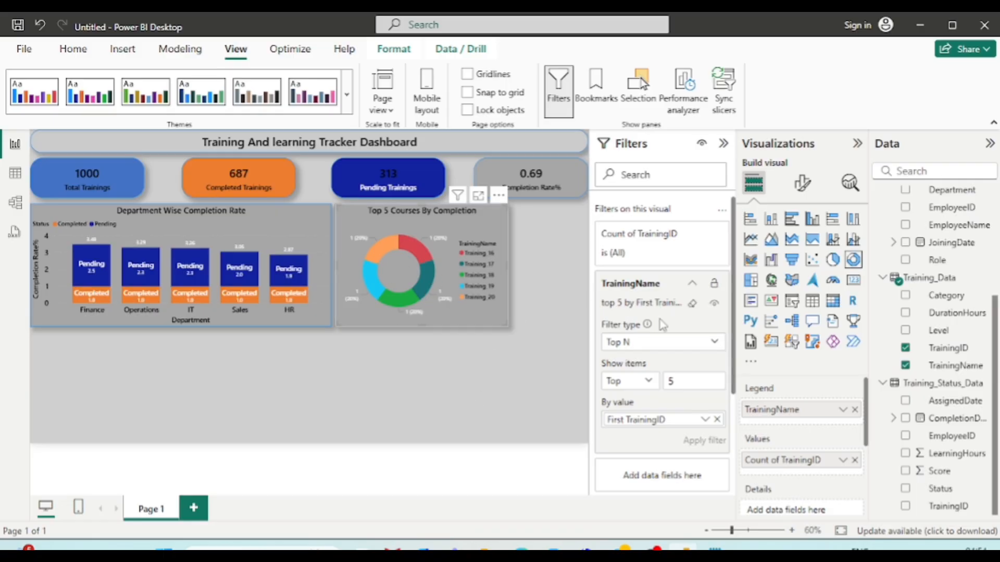
click(802, 183)
click(778, 345)
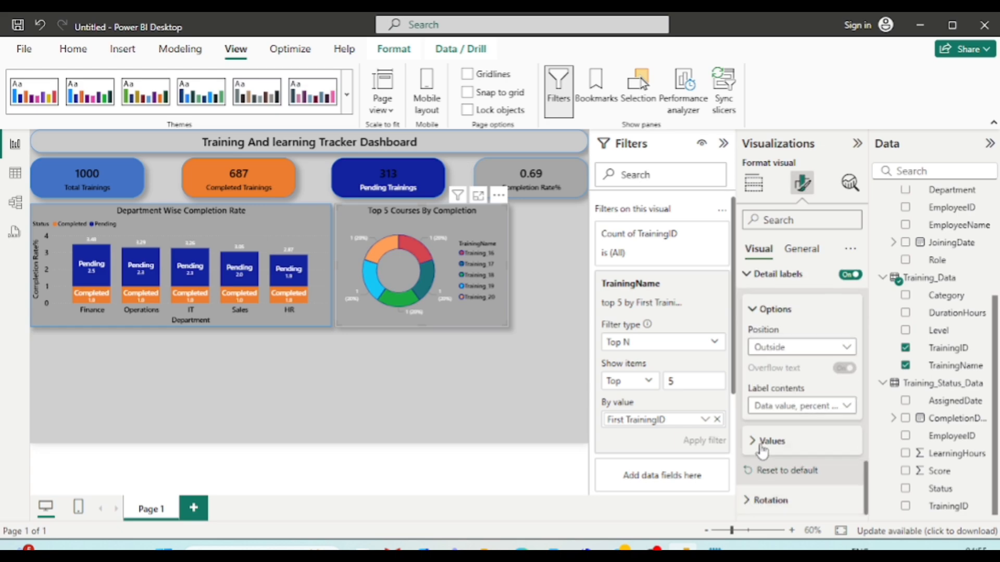
click(763, 442)
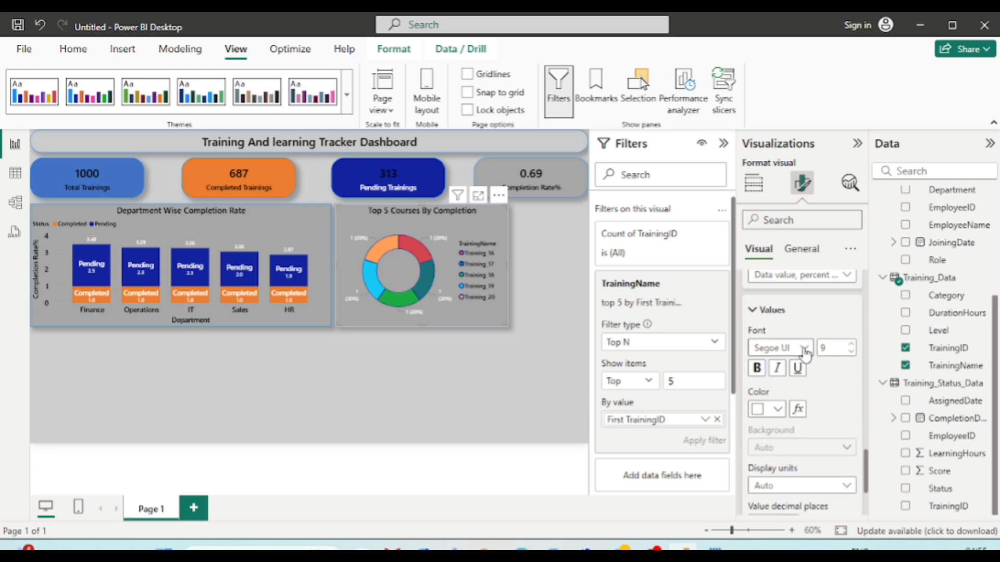
click(805, 355)
click(794, 259)
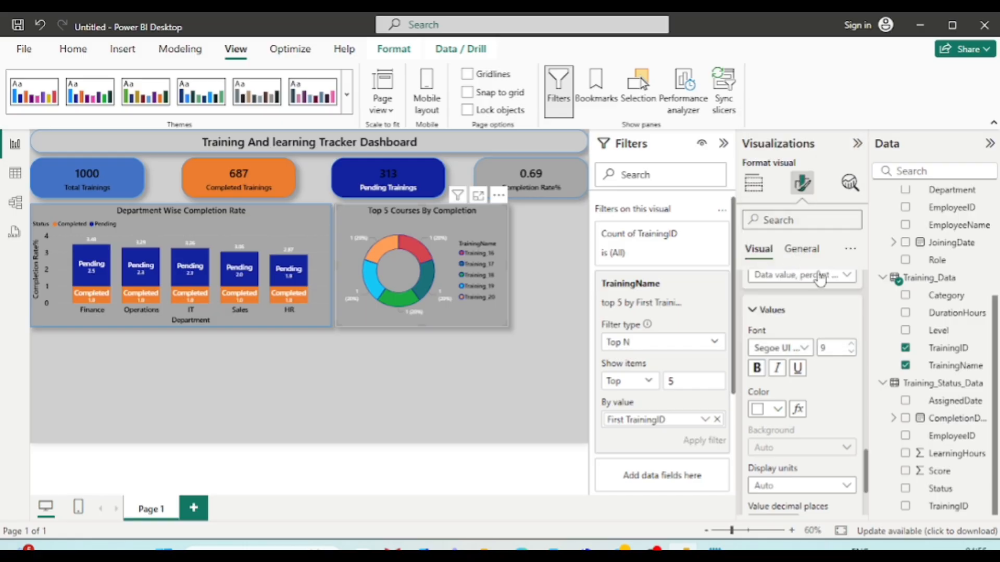
click(757, 368)
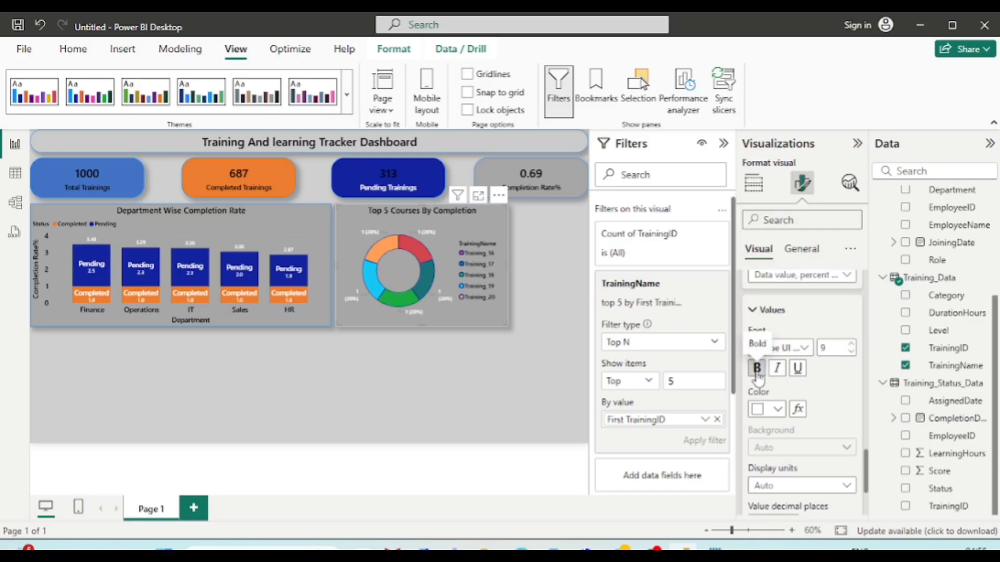
click(777, 412)
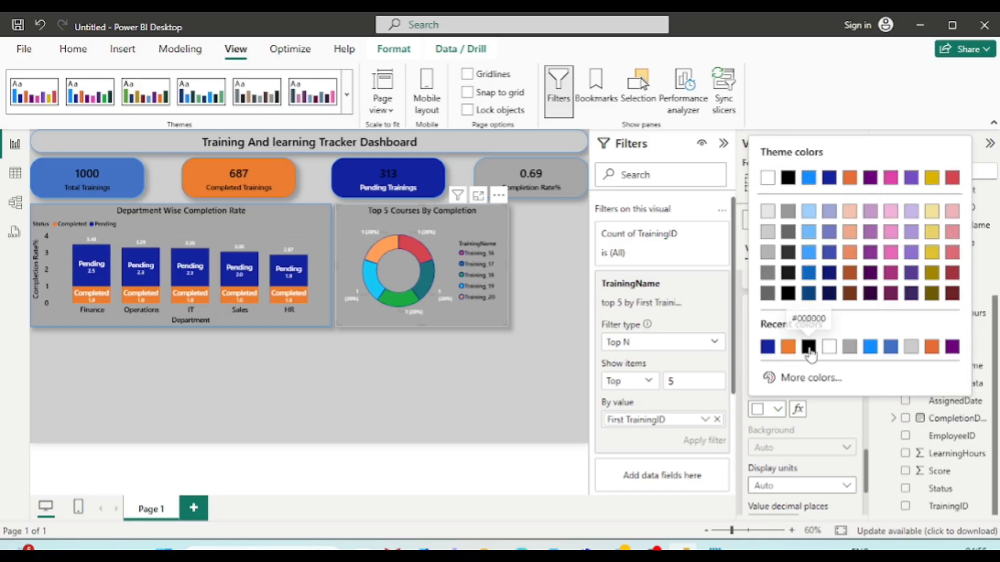
click(786, 346)
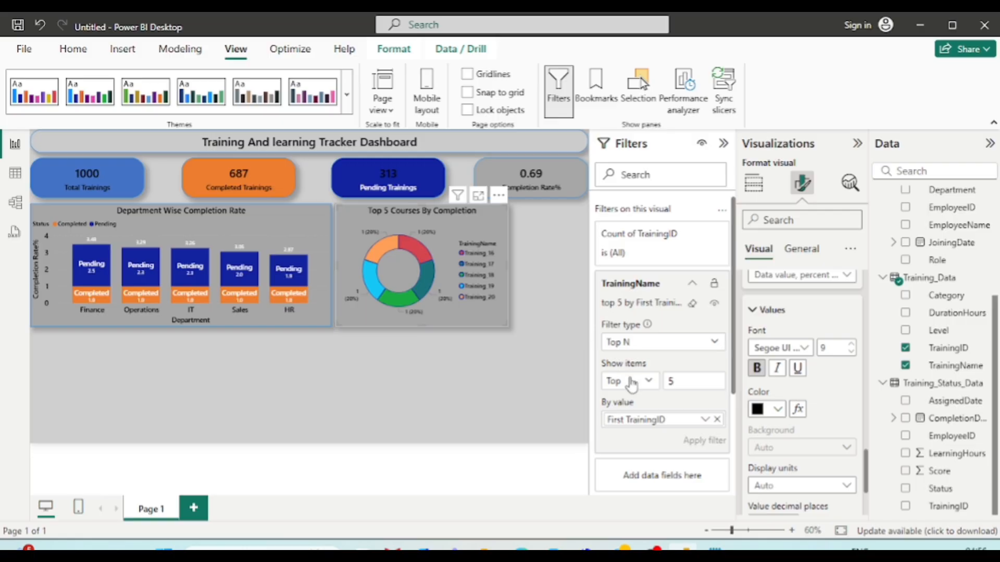
scroll(799, 437, down, 3)
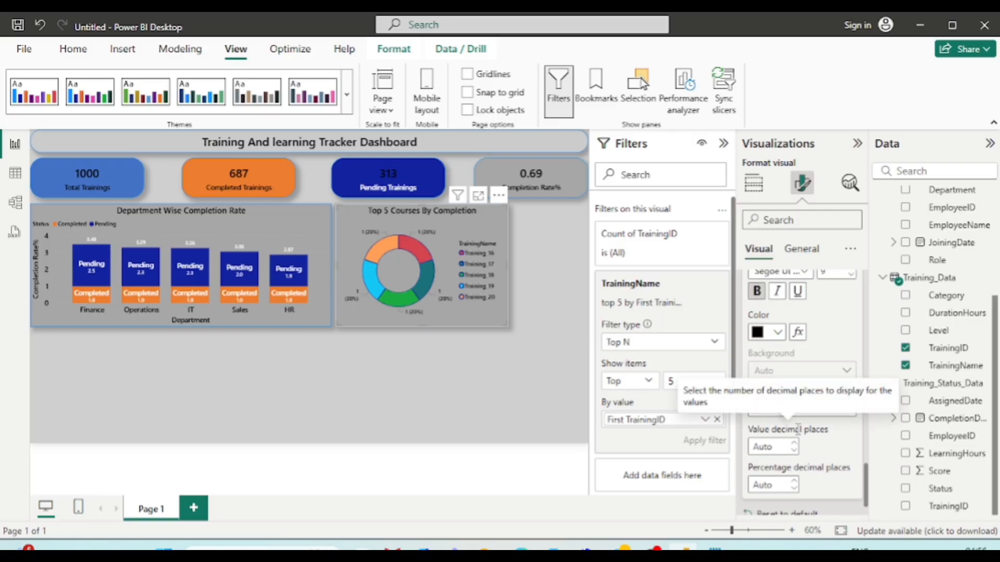
scroll(799, 436, down, 1)
click(754, 183)
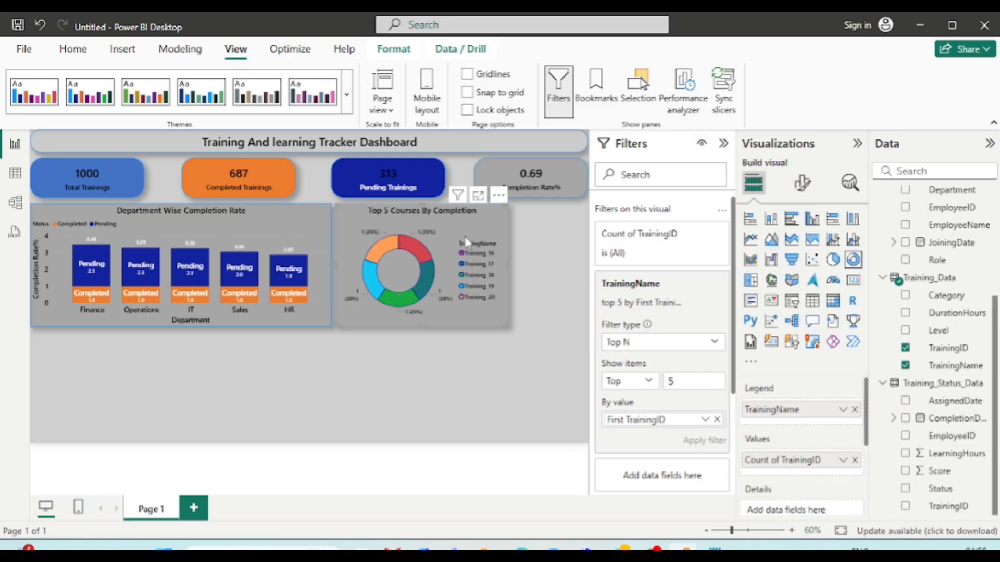
- Hide the report's Filters pane, and insert a blank table visual below the department chart and delete it again
click(207, 386)
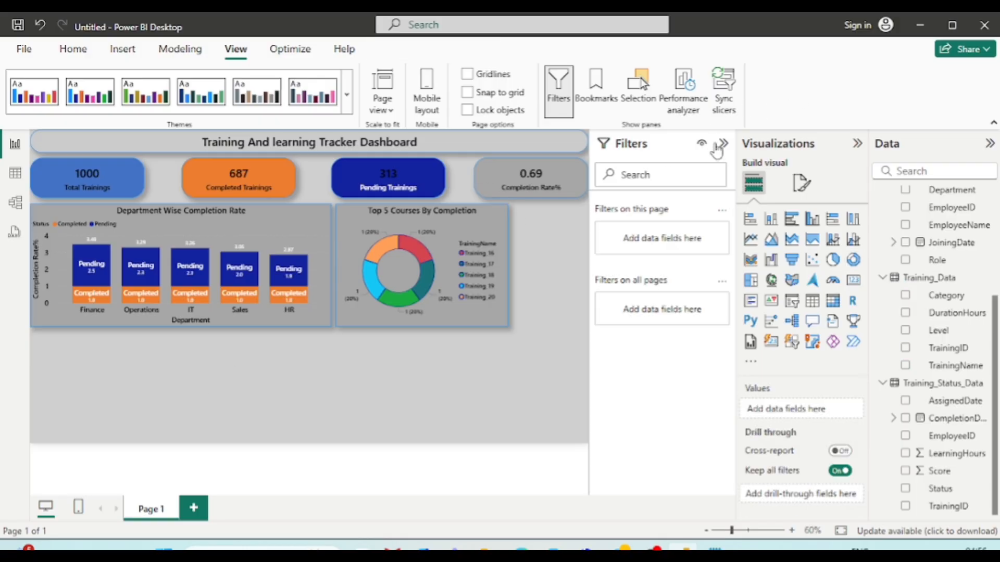
click(559, 88)
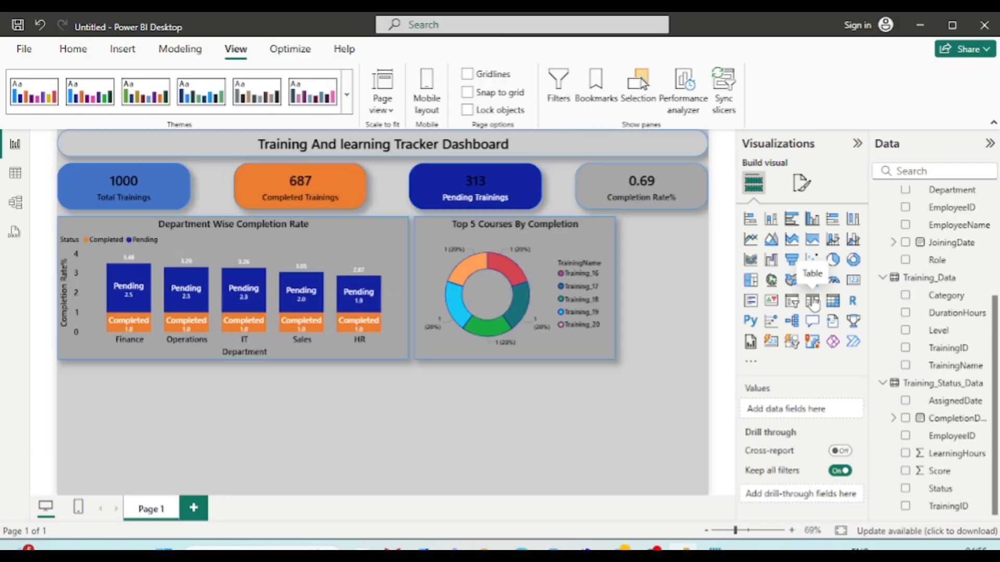
click(812, 300)
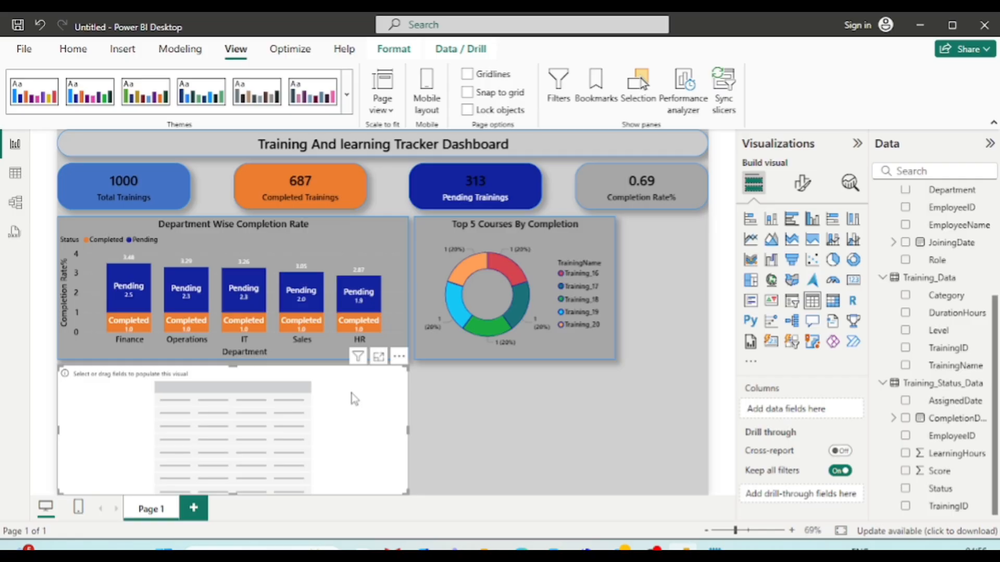
key(Delete)
- Duplicate the Department Wise Completion Rate chart, place the copy directly below the original and reduce its height so they do not overlap
click(264, 253)
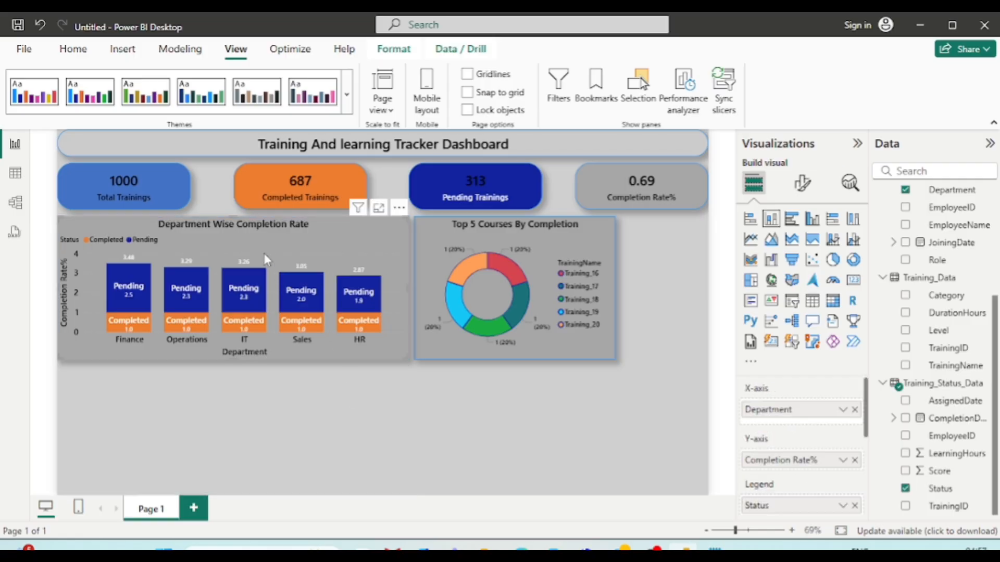
key(ctrl+v)
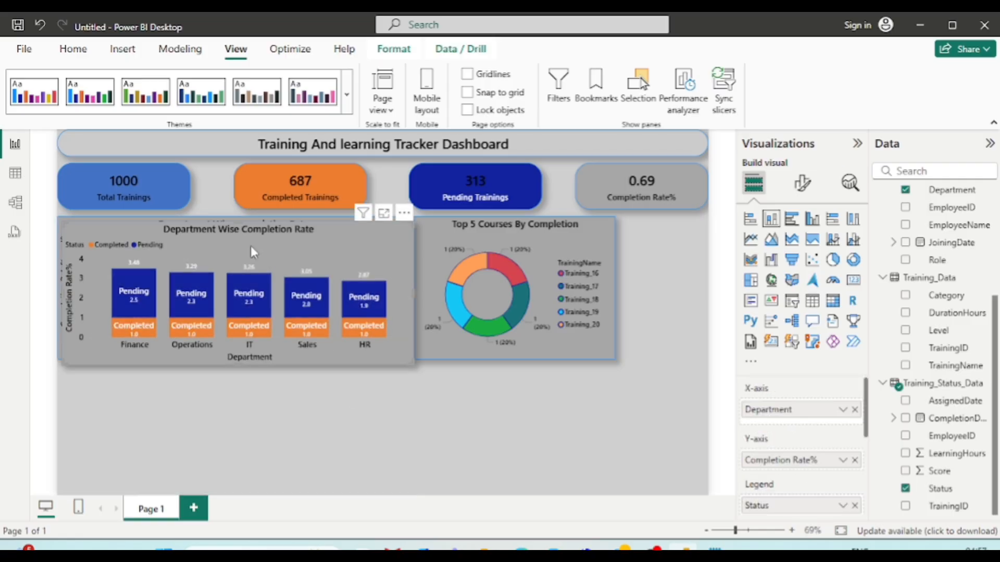
drag(251, 246, 207, 389)
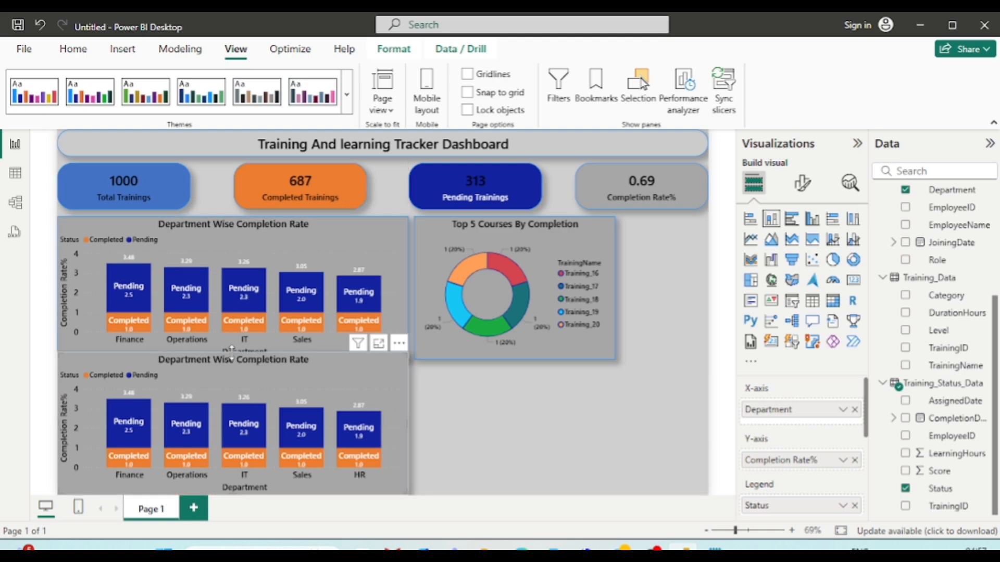
drag(232, 349, 234, 360)
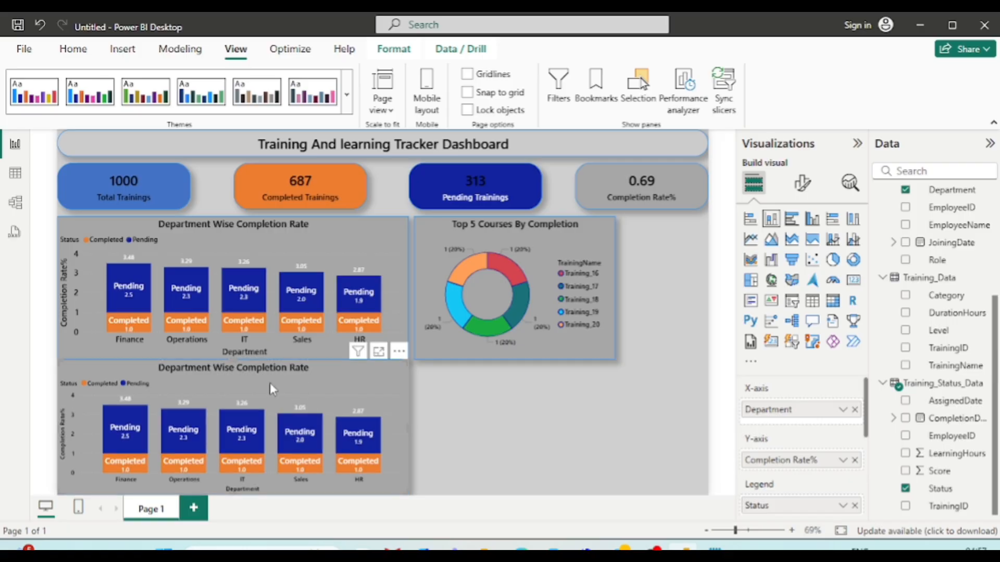
- Convert the copied chart to a table and remove its Department, Completion Rate% and Status fields
click(812, 302)
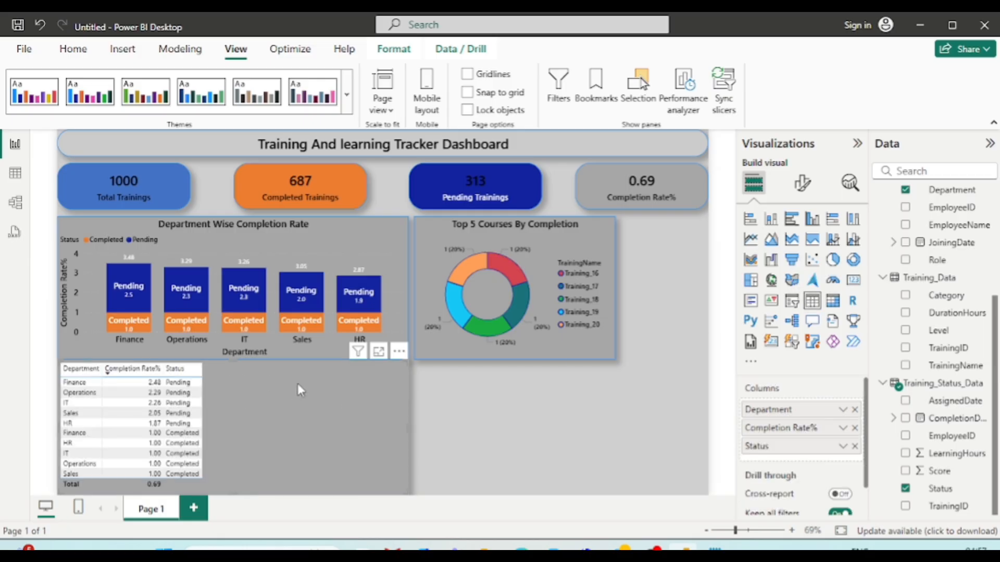
click(854, 410)
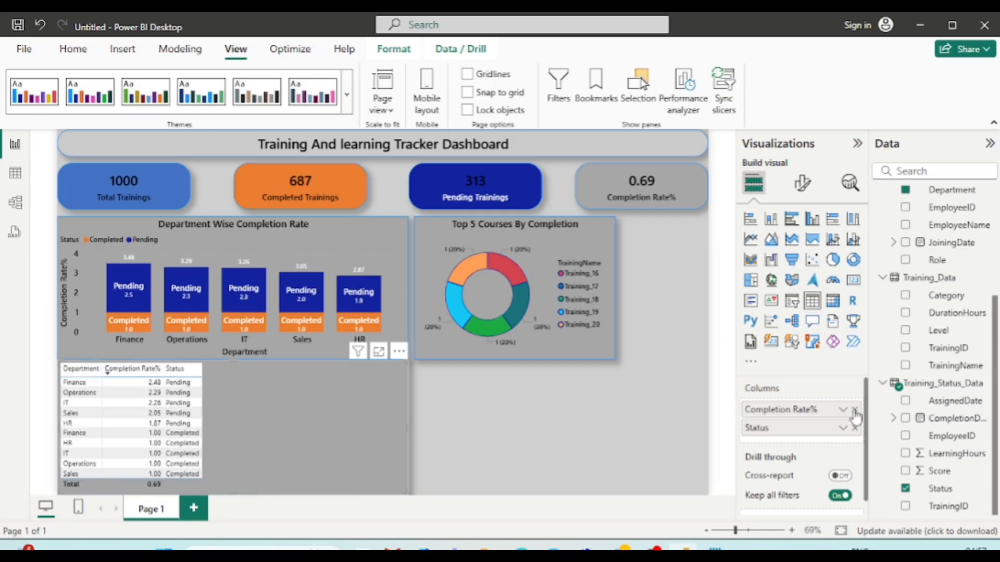
click(854, 410)
click(855, 411)
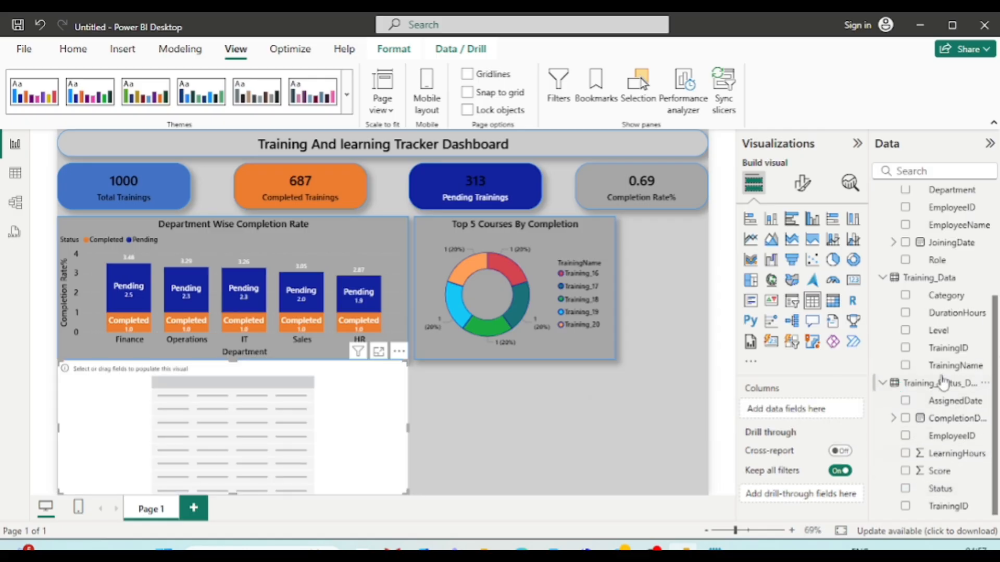
- Add the EmployeeName, Department, TrainingName and Status fields as columns of the empty table
scroll(938, 365, up, 3)
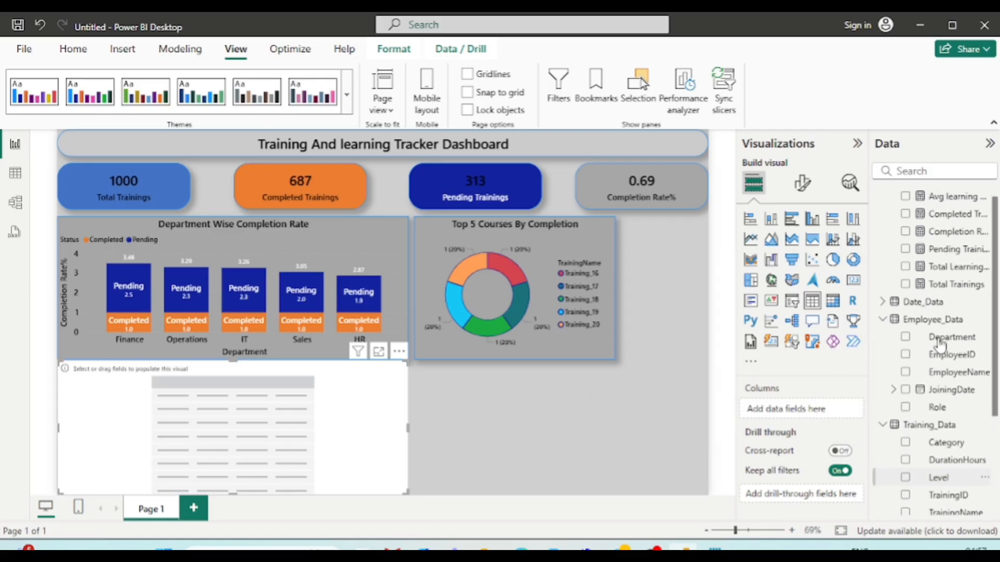
click(906, 374)
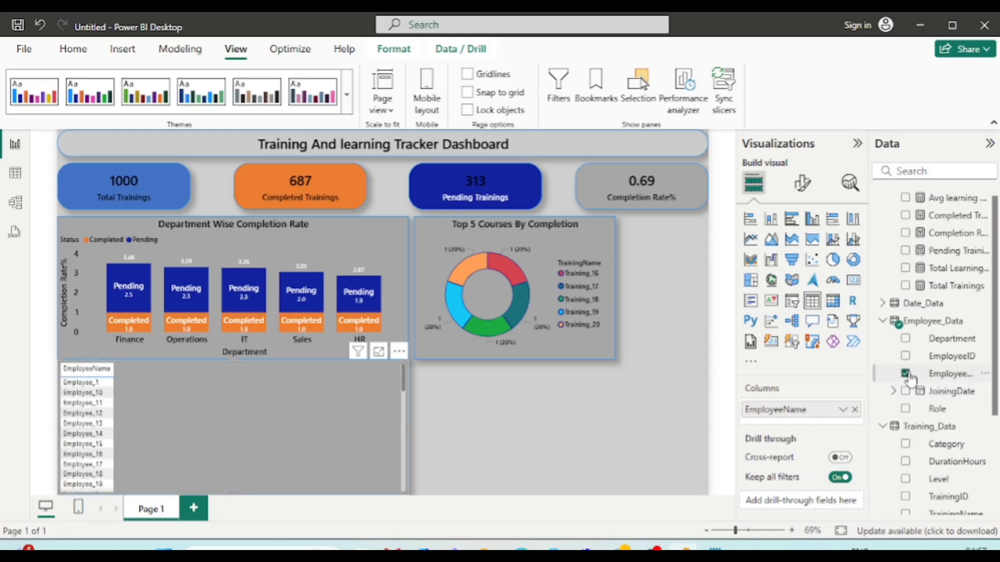
click(906, 339)
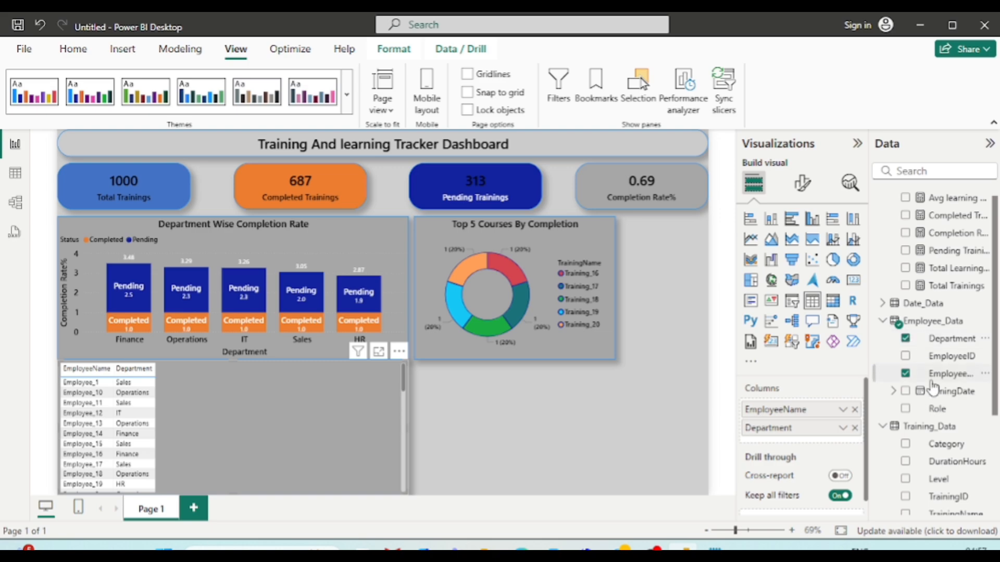
scroll(932, 388, down, 4)
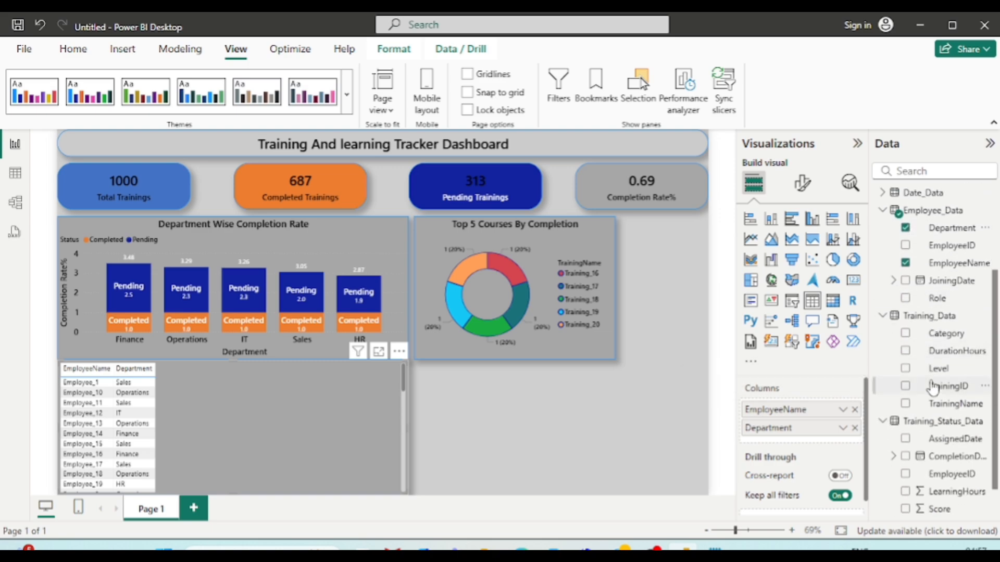
click(906, 404)
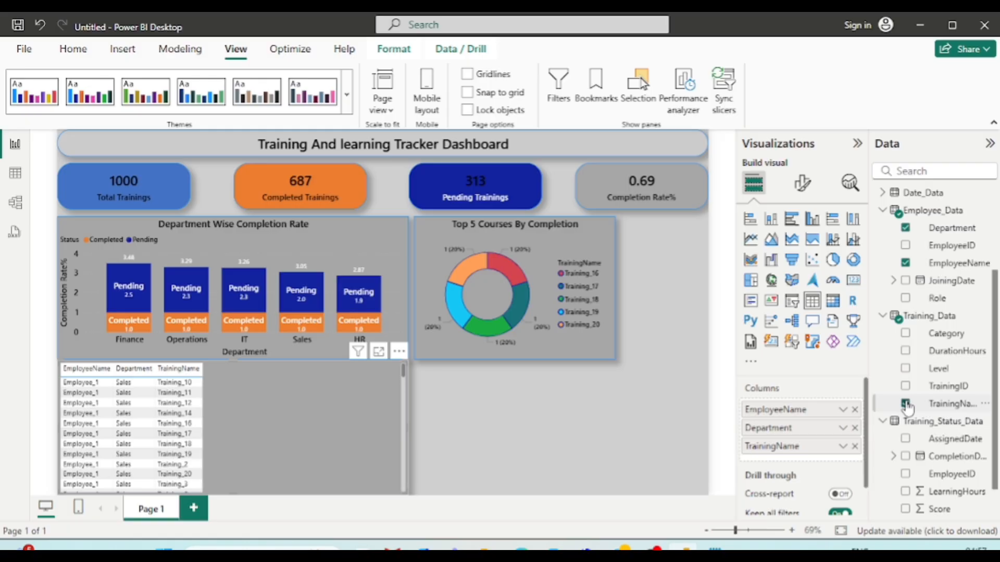
scroll(906, 406, down, 1)
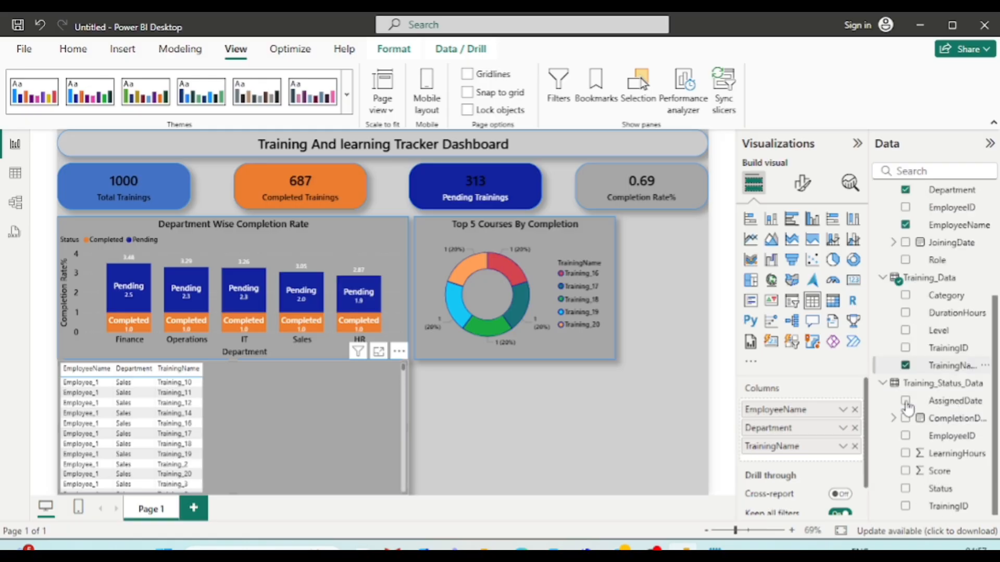
click(905, 490)
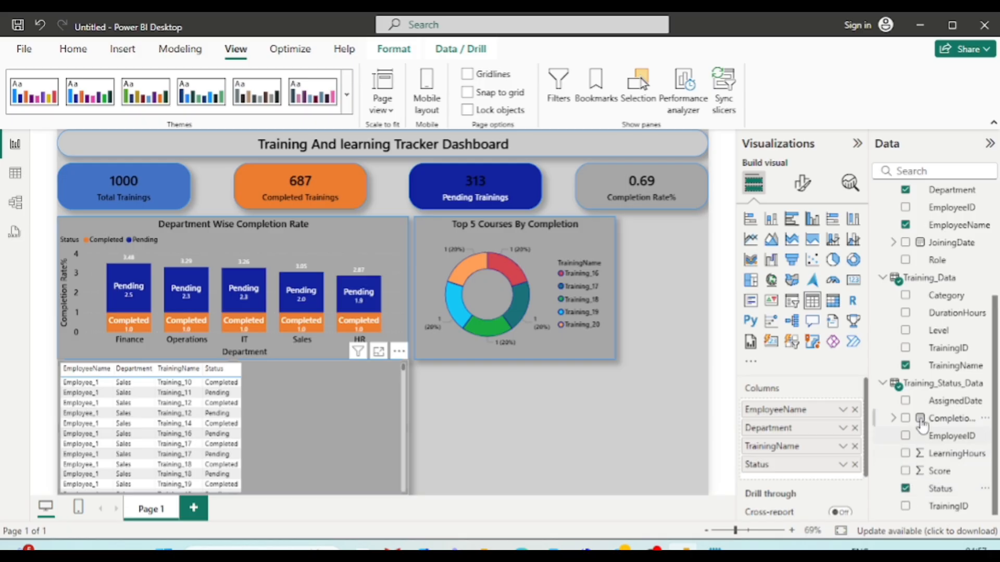
- Add the Total Learnings Hours measure and the Score field as further columns of the employee table
scroll(921, 425, up, 4)
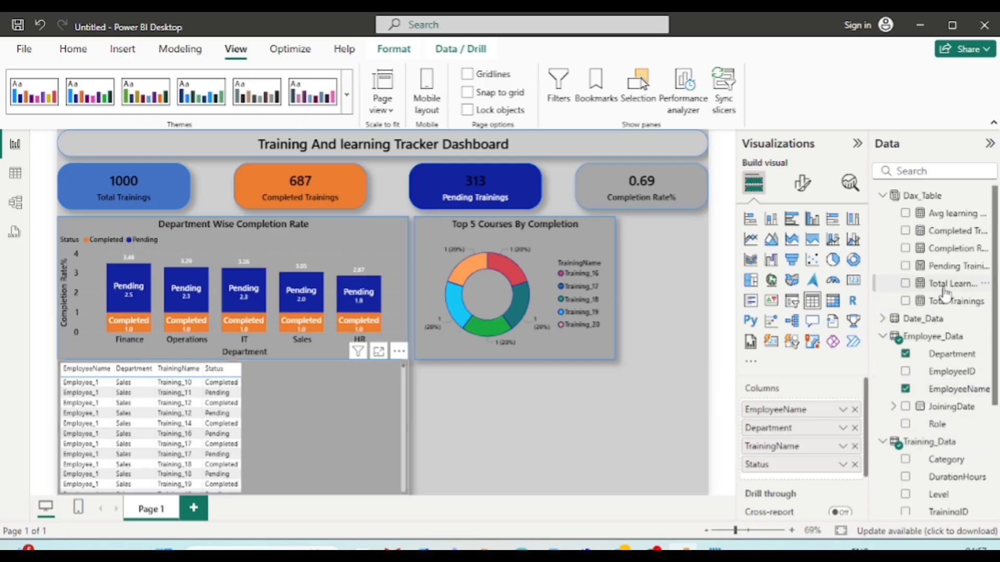
click(906, 283)
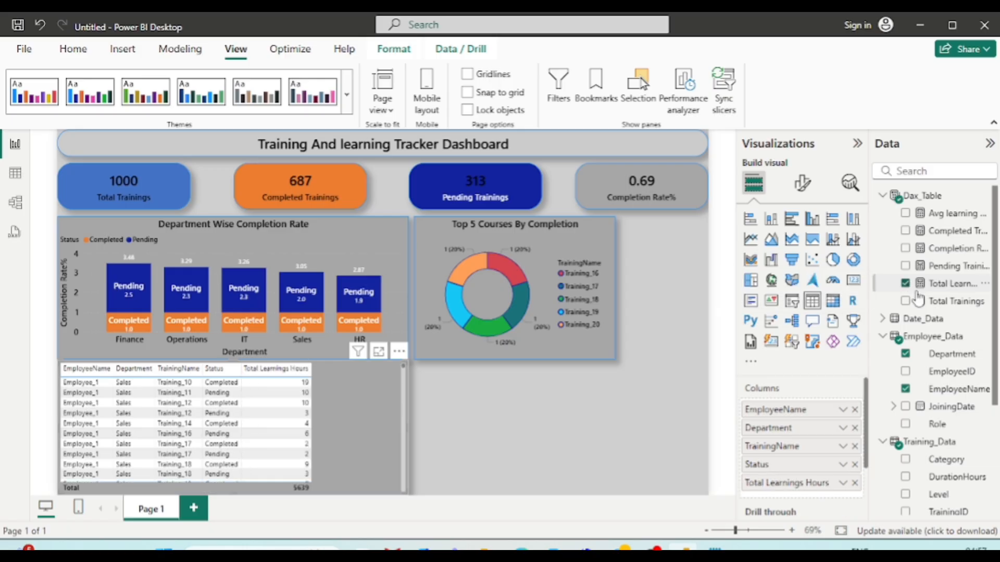
scroll(944, 405, down, 3)
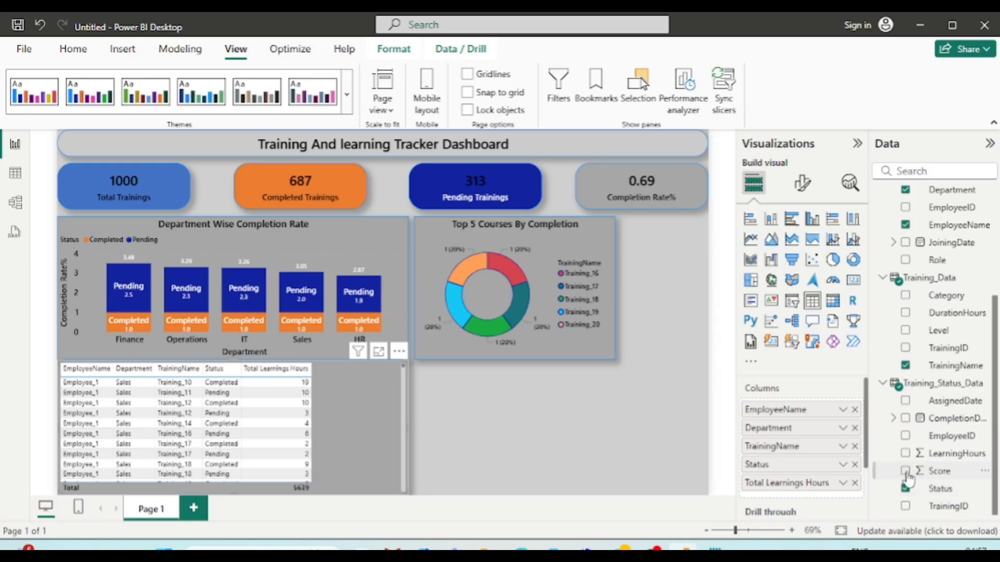
click(905, 472)
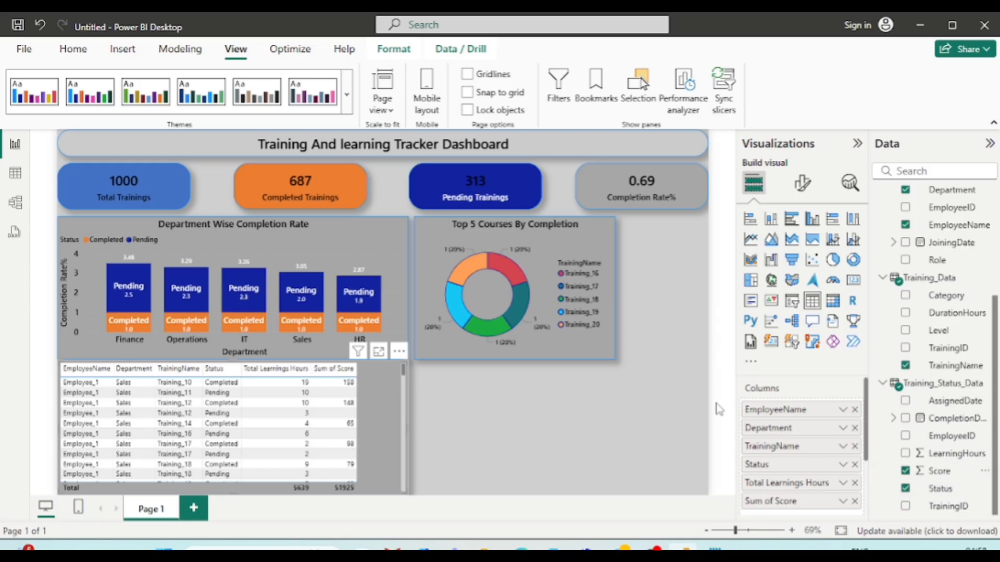
click(505, 430)
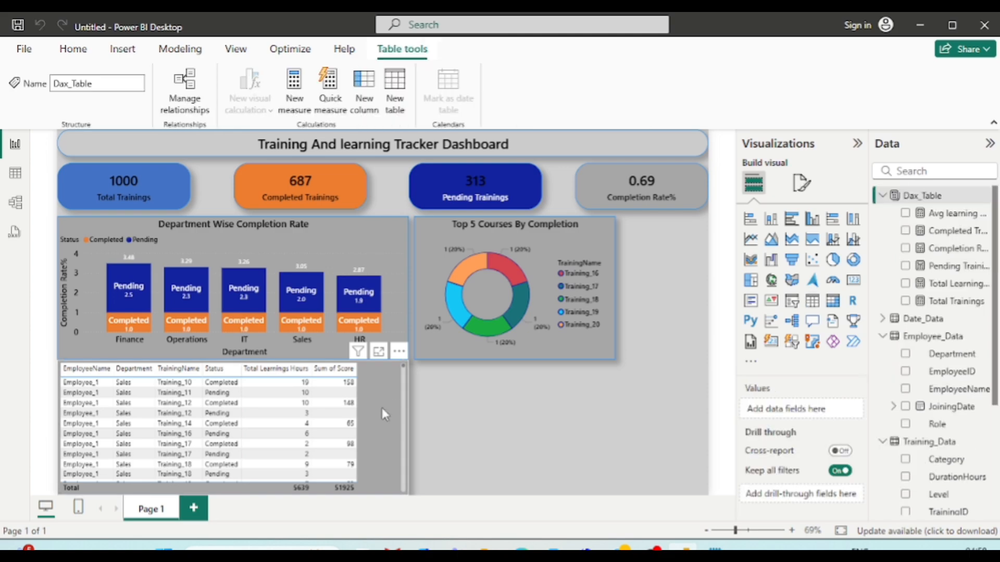
- Apply the Contrast alternating rows style preset to the employee training table
click(382, 408)
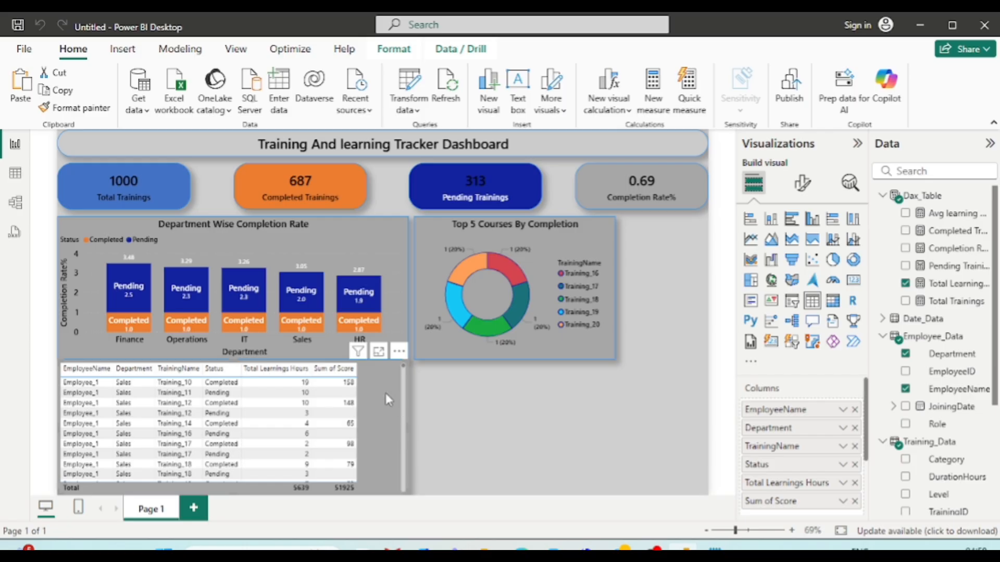
click(802, 183)
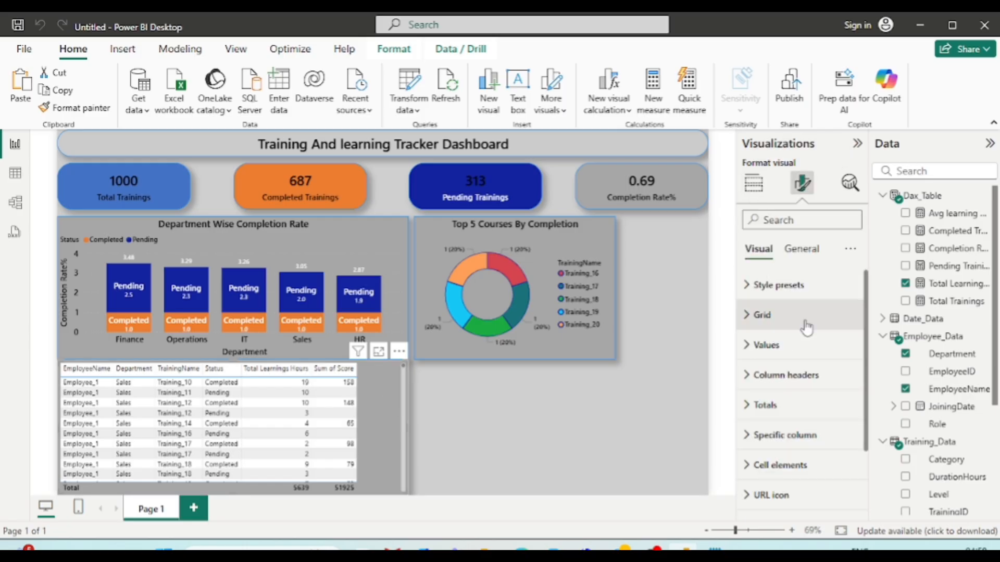
click(745, 285)
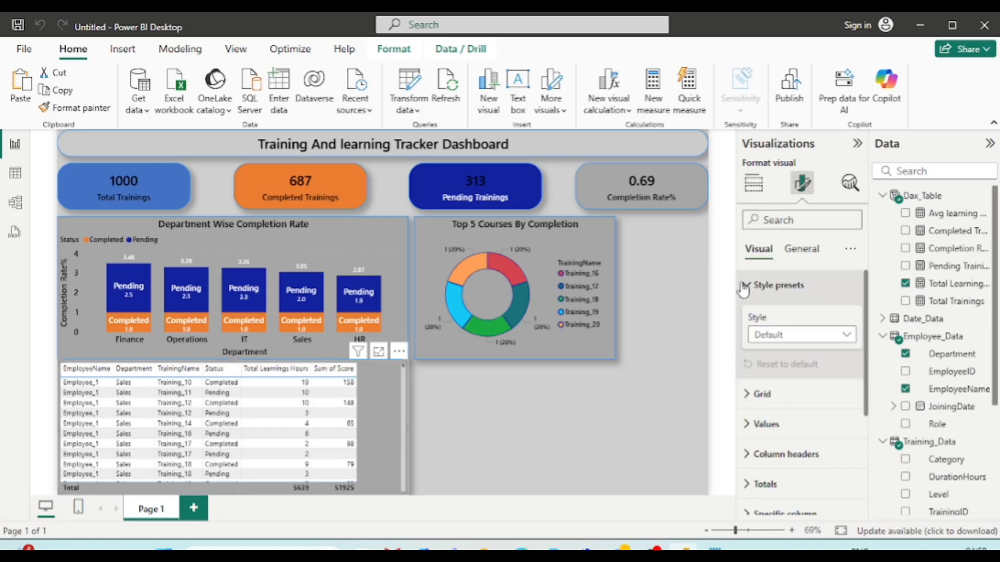
click(820, 338)
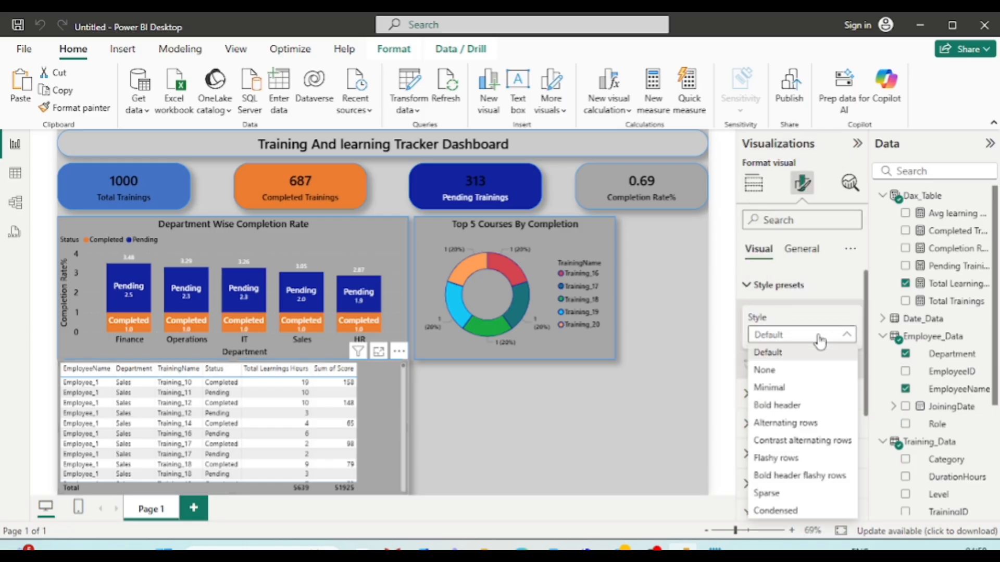
click(809, 441)
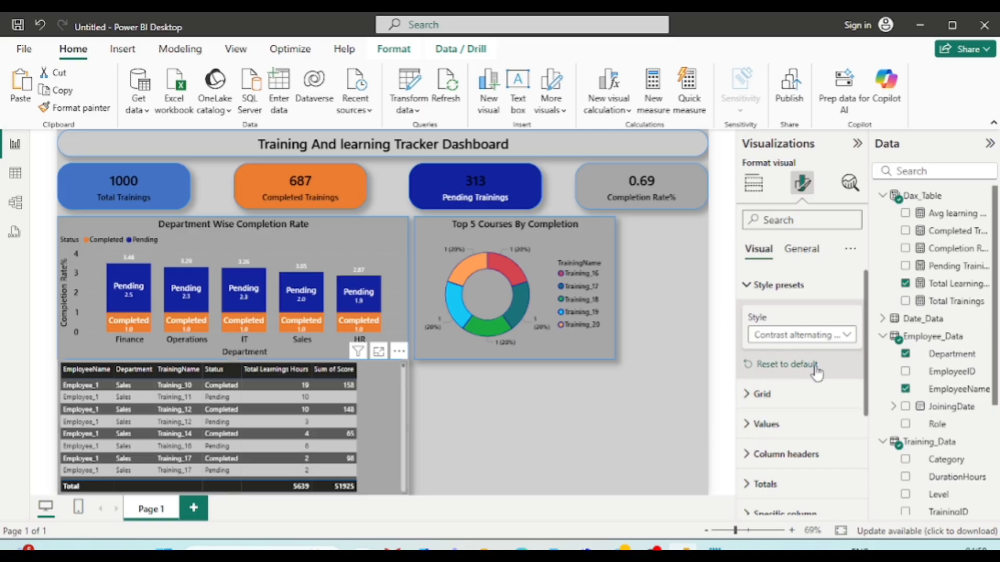
- Color the employee table's horizontal gridlines black
click(748, 397)
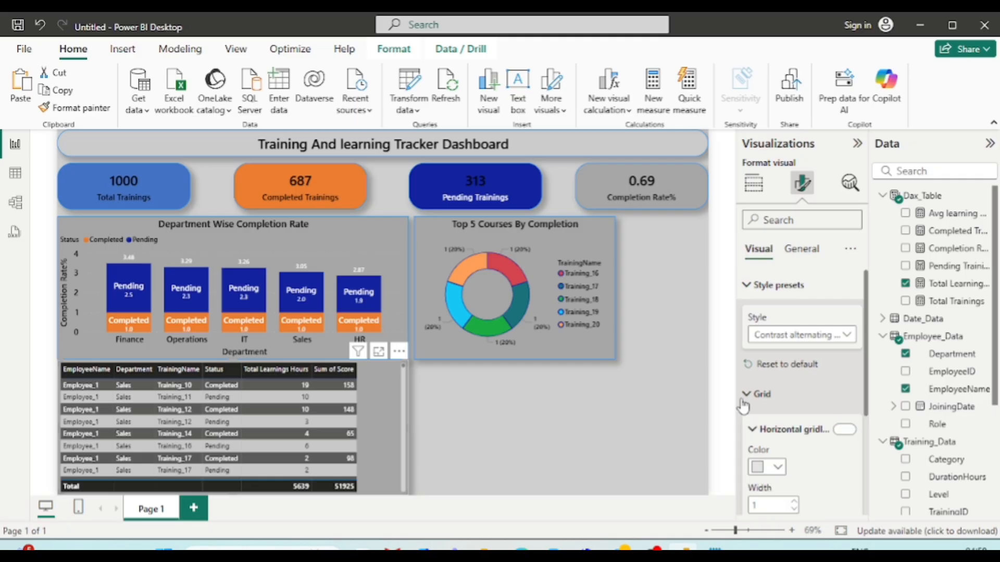
scroll(750, 375, down, 2)
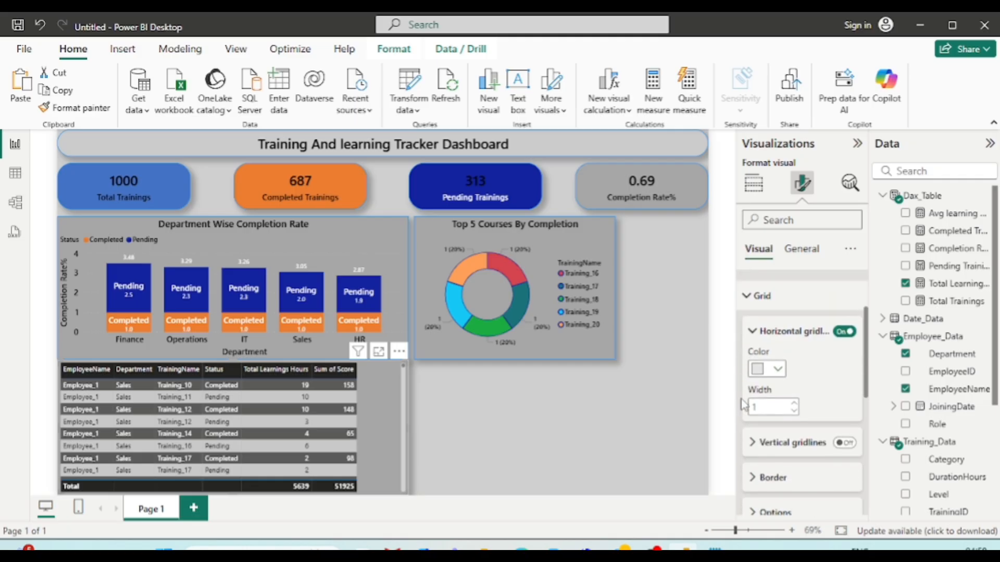
click(782, 368)
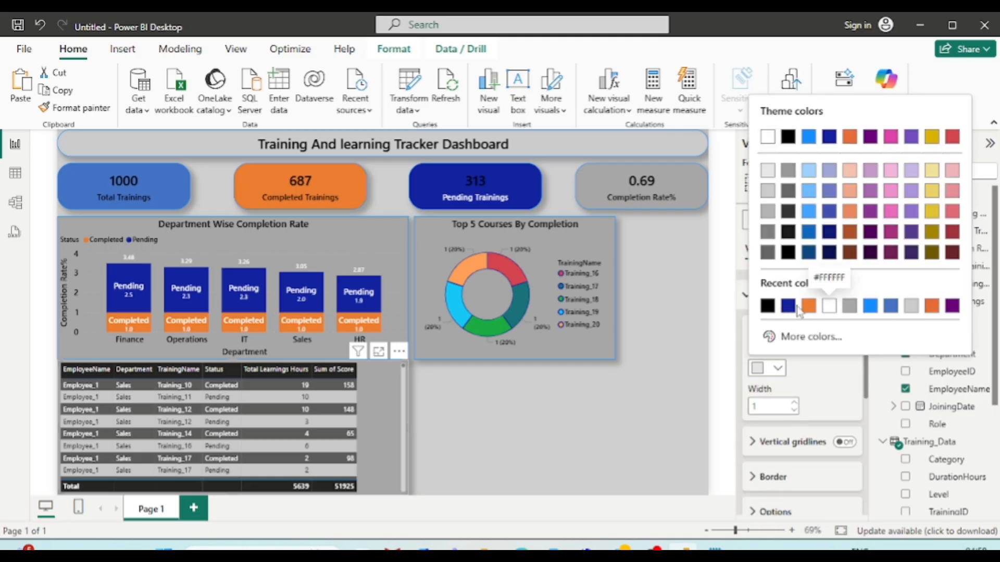
click(767, 306)
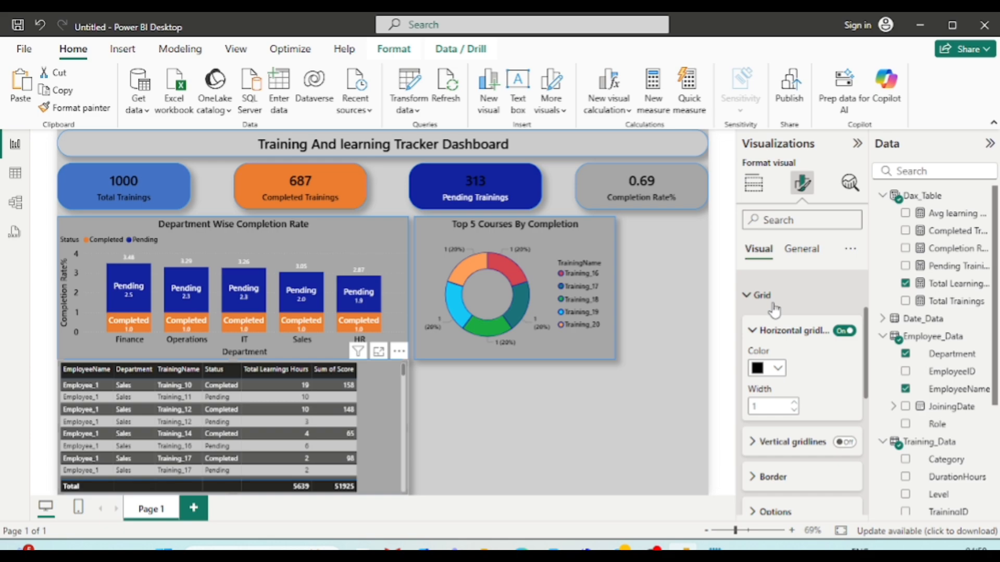
- Turn on the employee table's vertical gridlines and color them black
scroll(794, 414, down, 2)
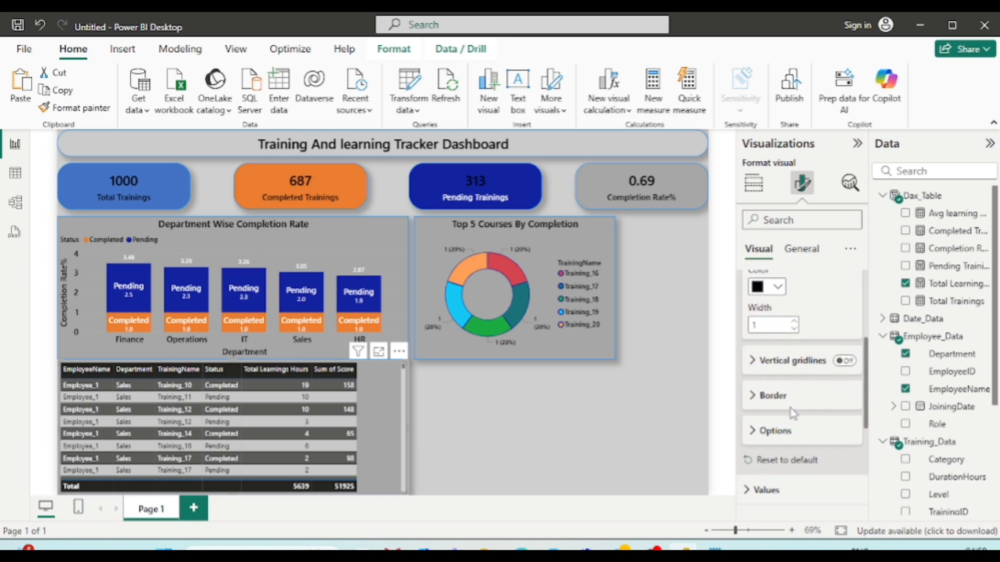
click(849, 361)
click(758, 363)
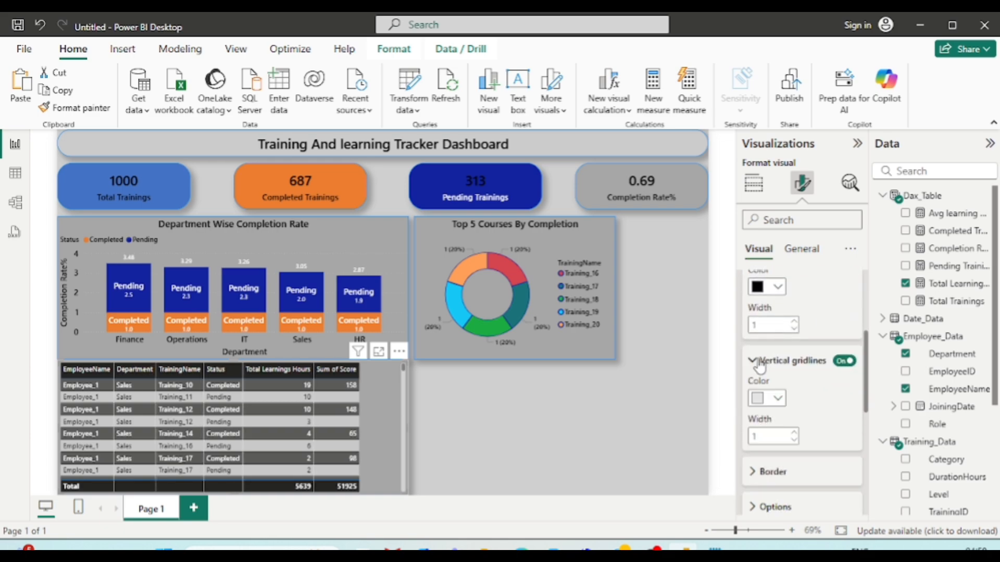
click(779, 399)
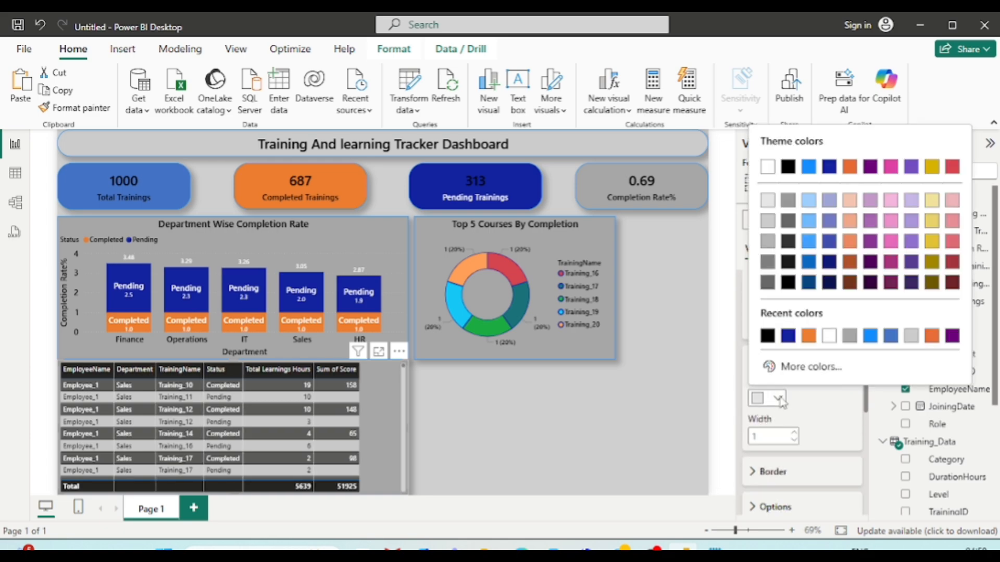
click(770, 339)
- Add top, bottom and left borders to all sections of the employee table and color them gray
scroll(785, 414, down, 3)
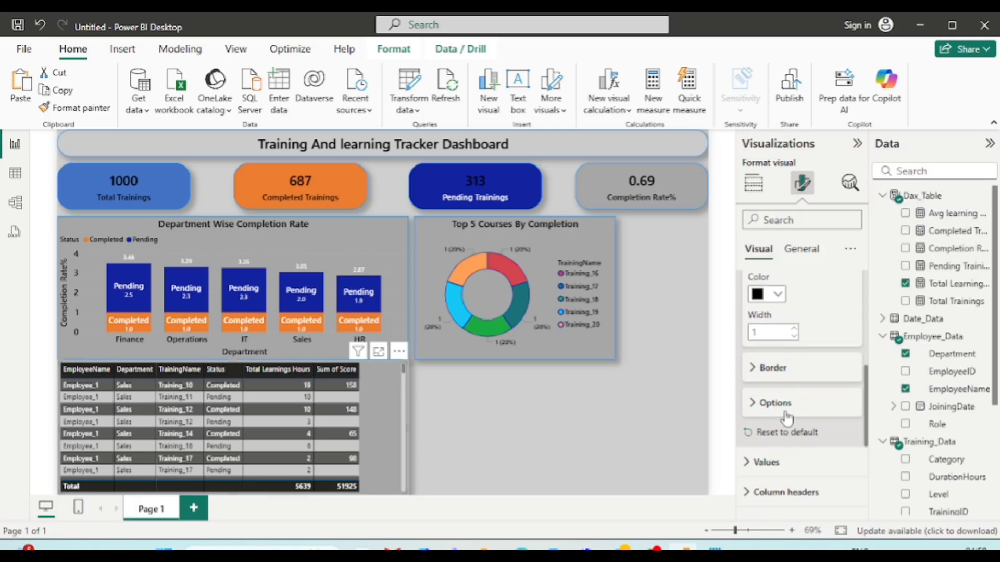
click(754, 366)
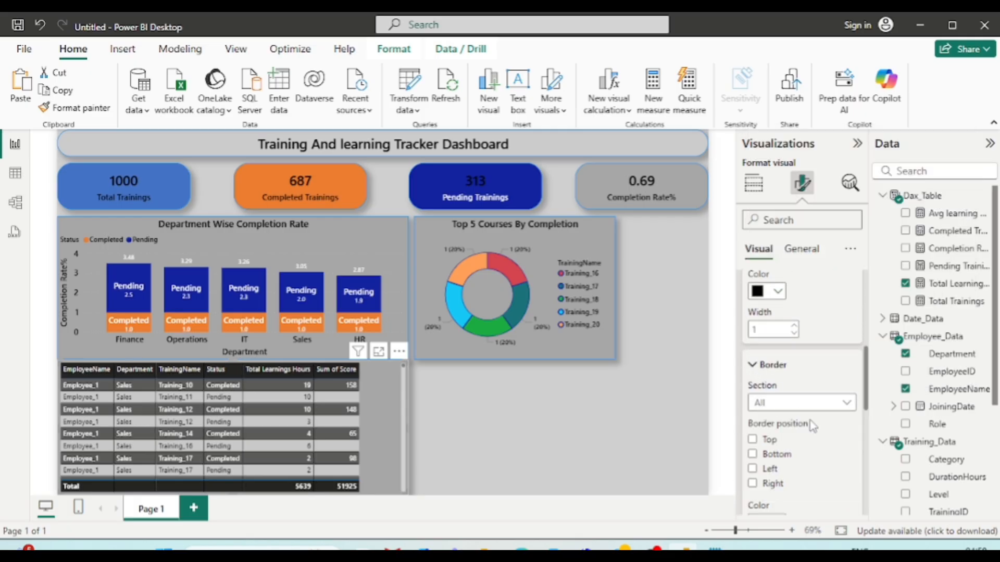
scroll(810, 421, down, 3)
click(752, 308)
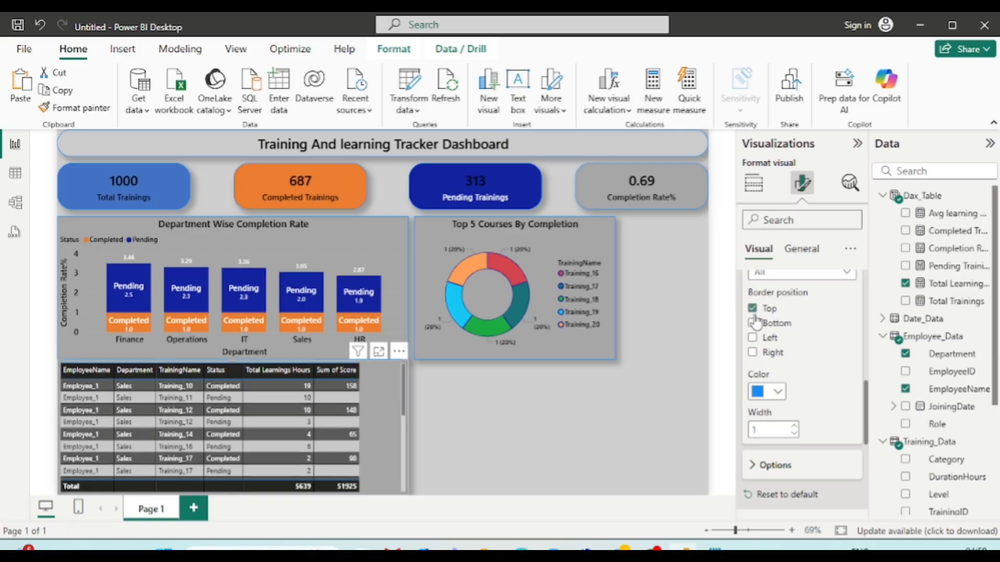
click(752, 323)
click(752, 337)
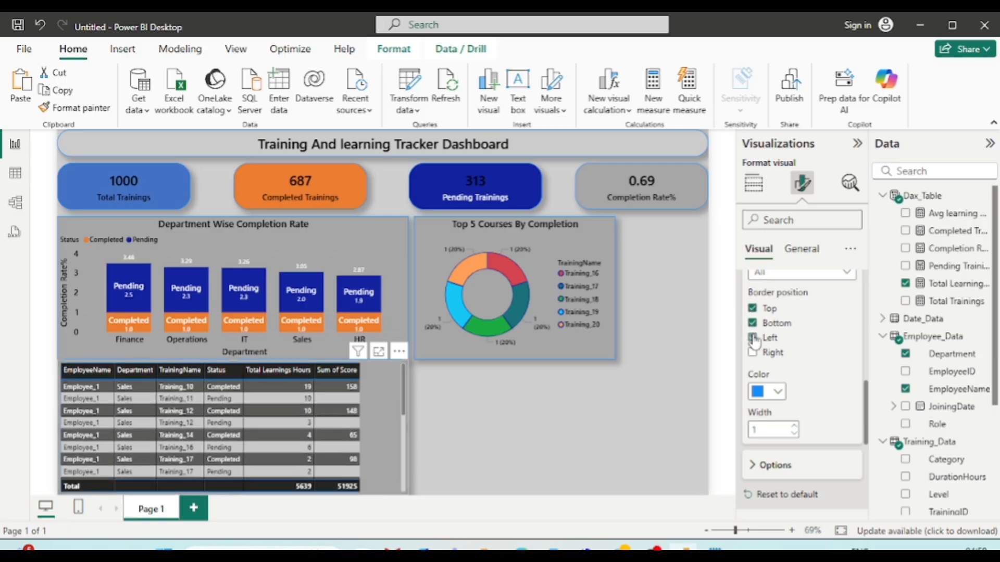
click(778, 392)
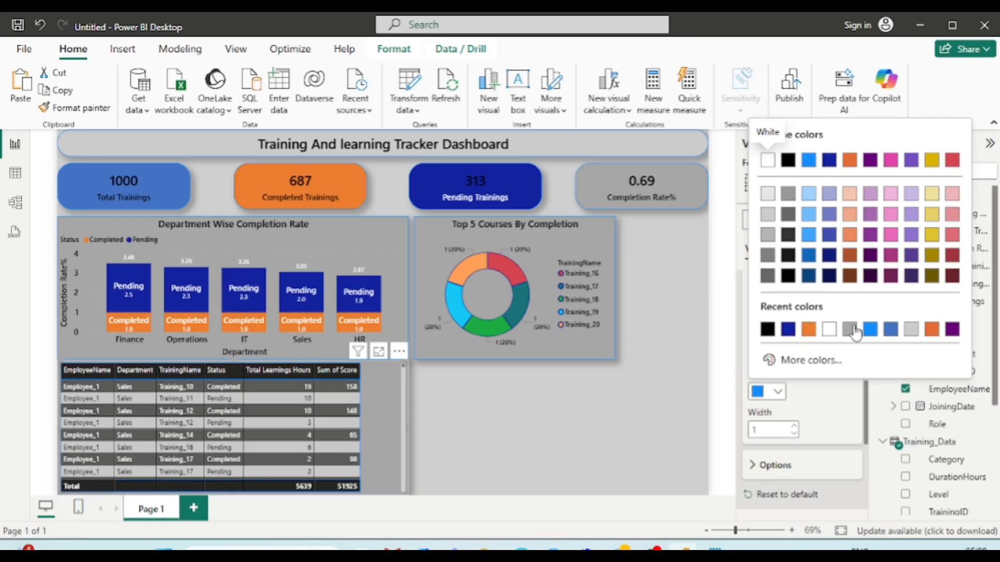
click(854, 331)
- Format the employee table's values in Segoe UI Semibold, size 12 and bold
scroll(817, 414, down, 3)
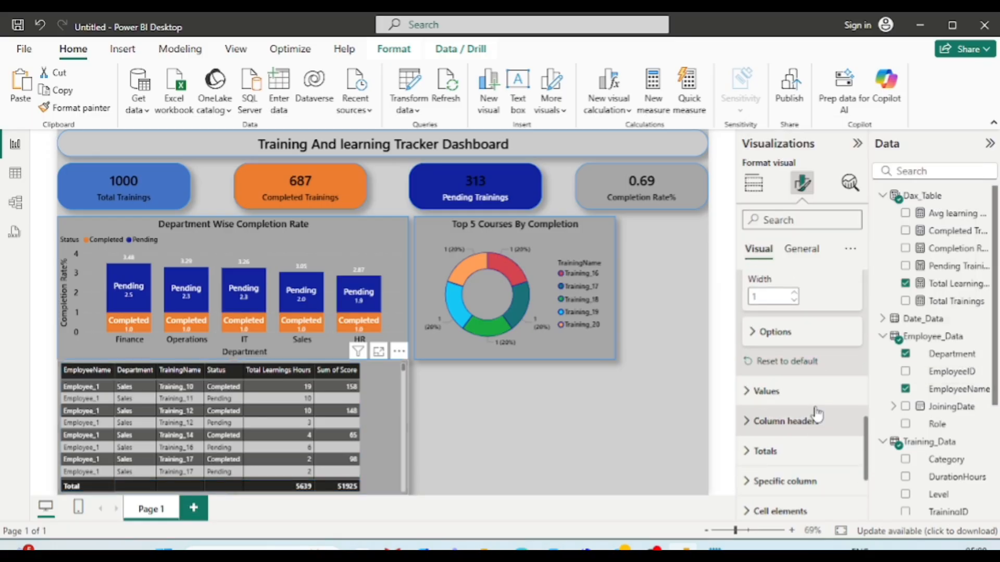
click(753, 334)
scroll(774, 364, down, 3)
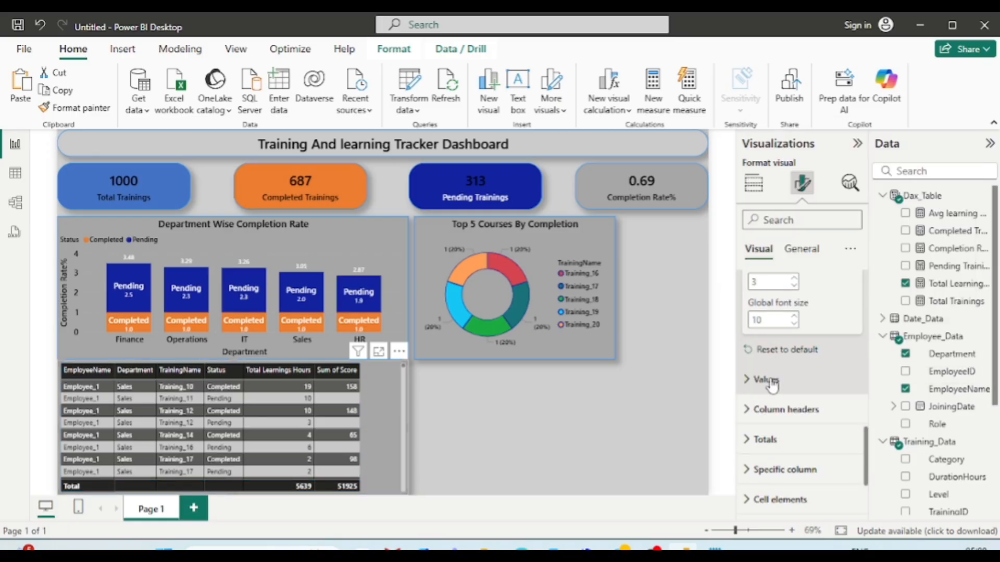
click(752, 324)
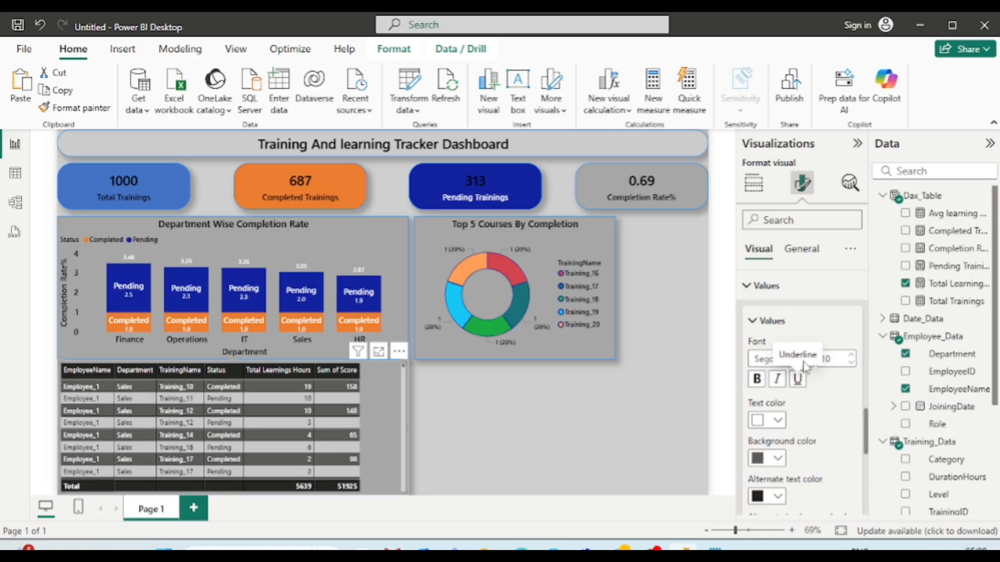
click(772, 359)
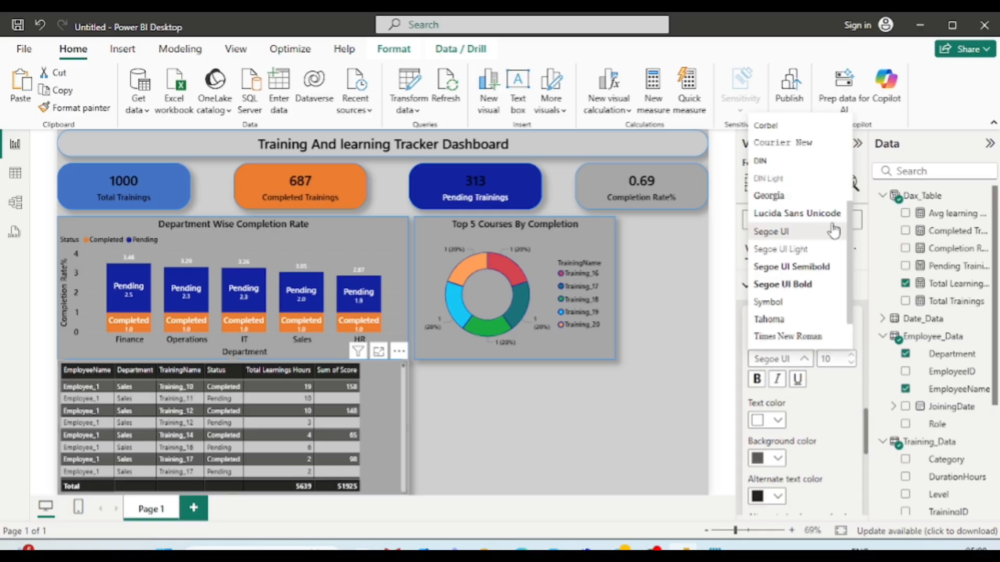
click(790, 267)
scroll(797, 395, down, 1)
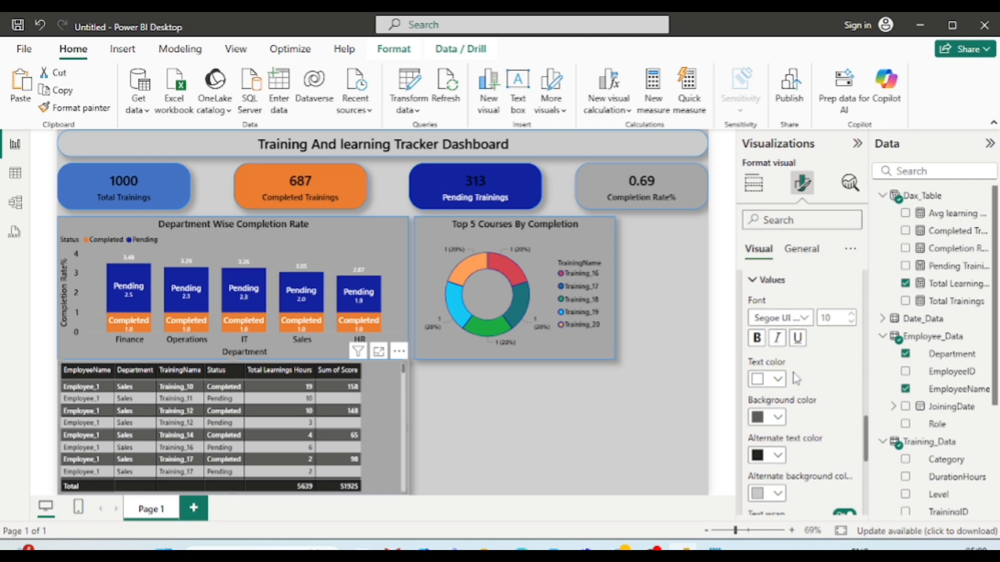
click(832, 319)
text(12)
key(Return)
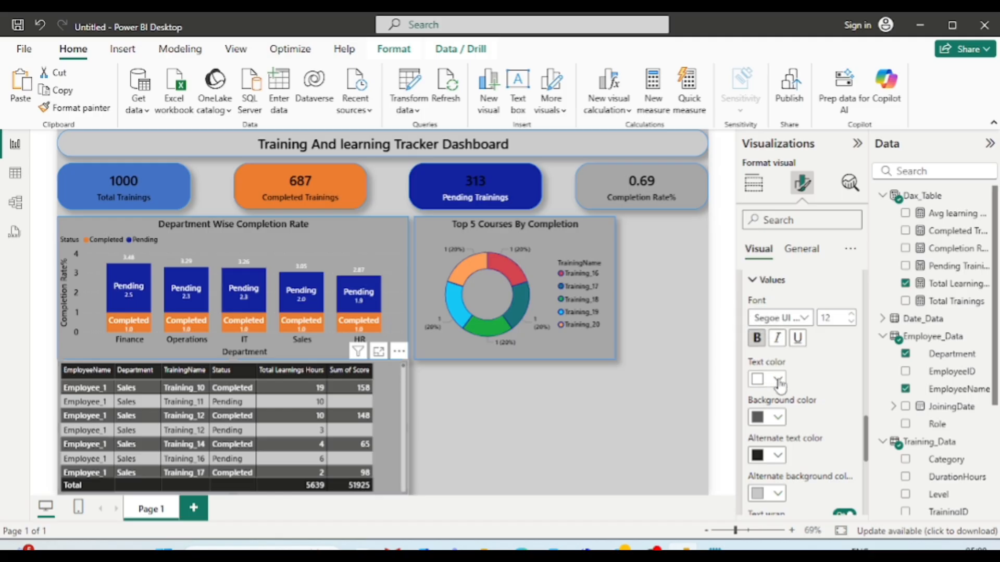
- Set the employee table's values to black text on a gray #A6A6A6 background
click(778, 379)
click(786, 324)
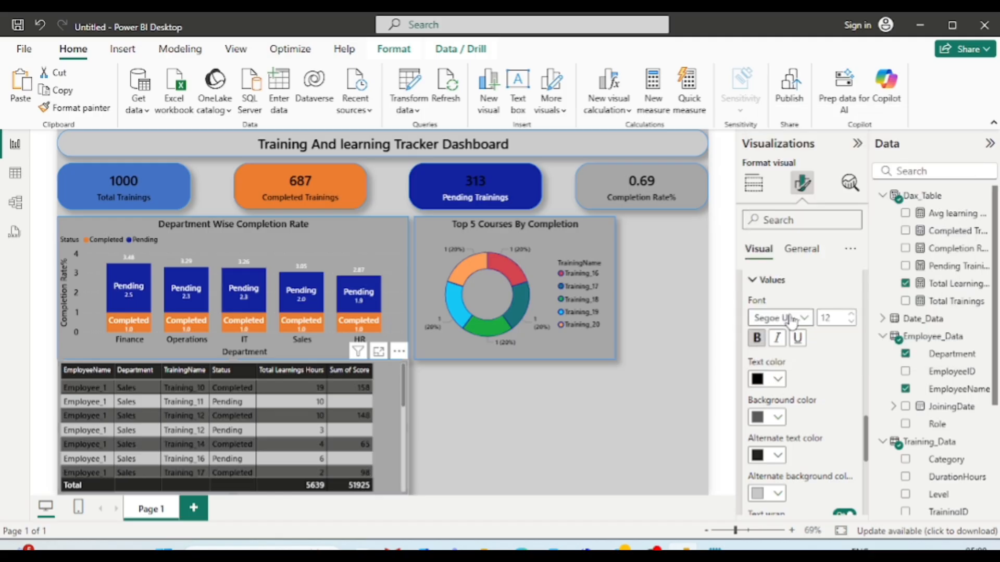
click(778, 418)
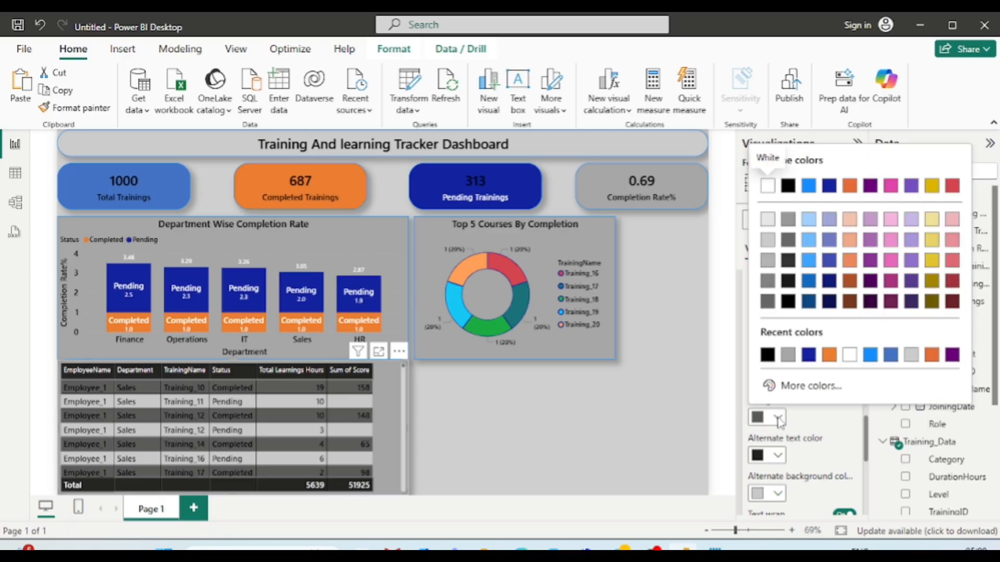
click(788, 355)
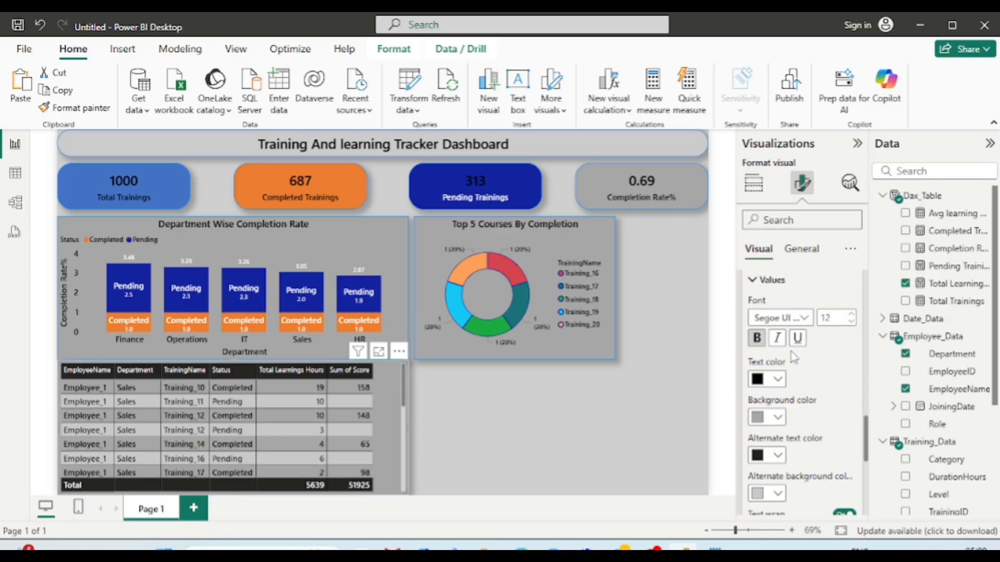
- Set the employee table's alternate rows to black text on a gray #A6A6A6 background
click(779, 456)
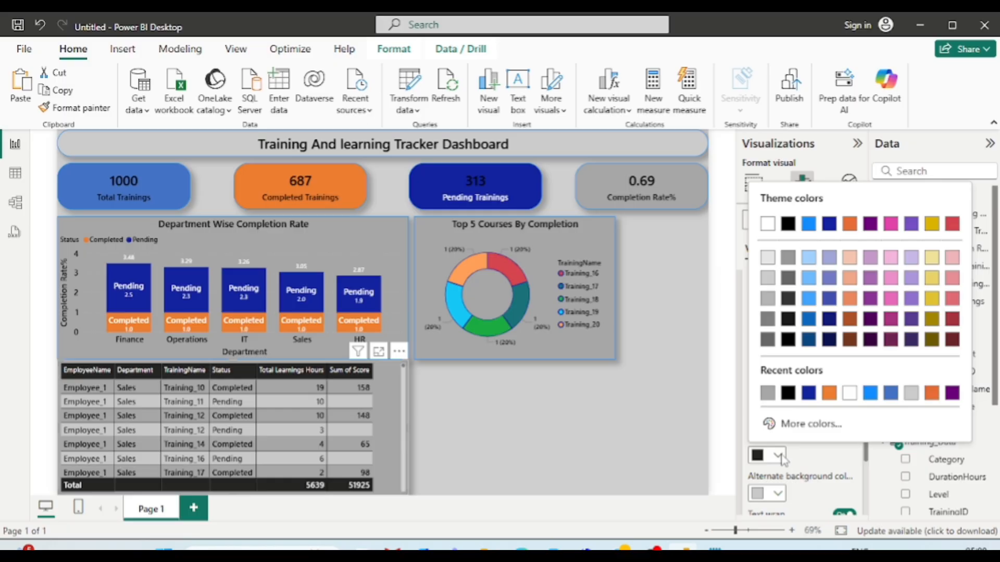
click(785, 393)
scroll(794, 401, down, 2)
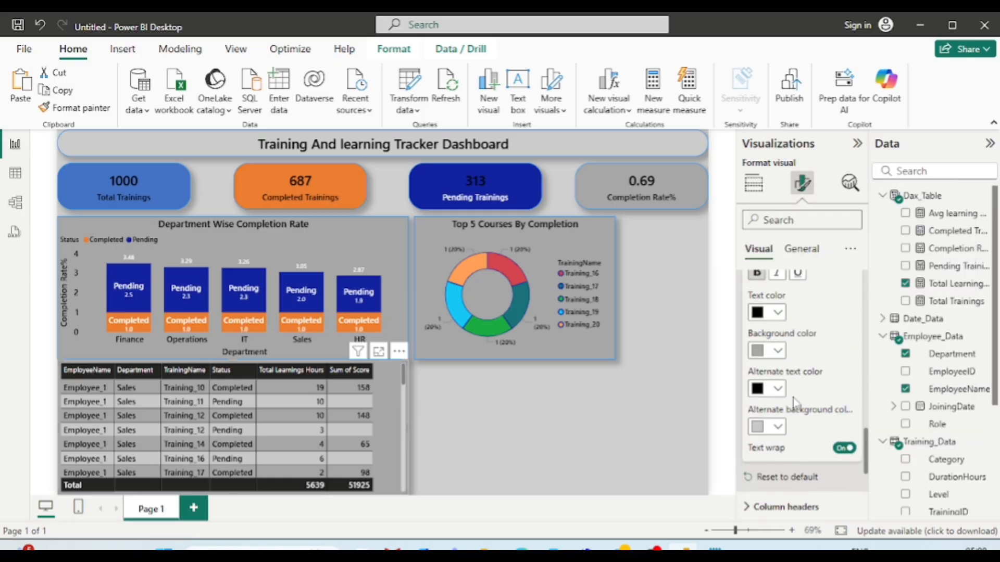
click(778, 425)
click(789, 363)
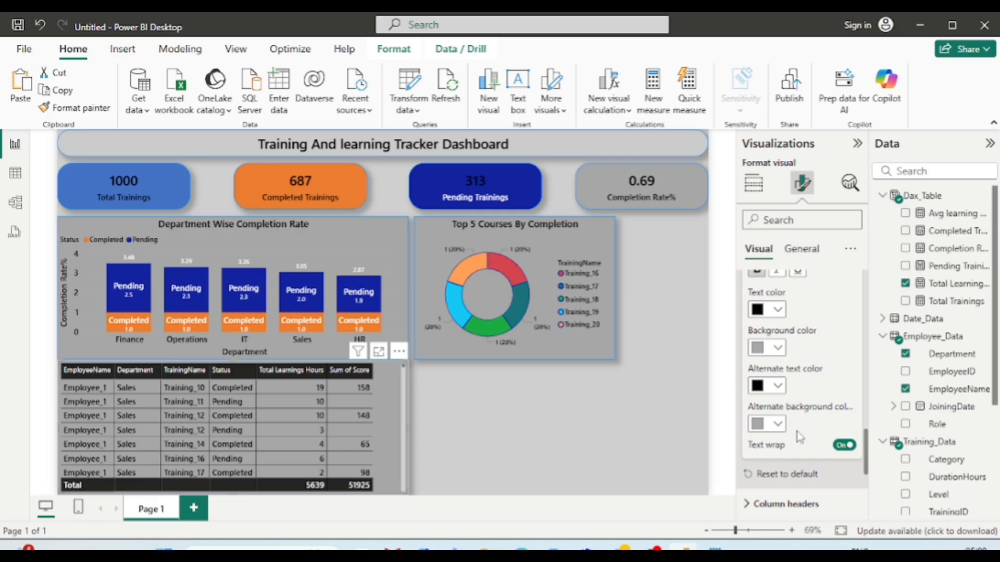
- Format the employee table's column header text in a heavier Segoe UI font, size 12 and bold
scroll(781, 433, down, 5)
click(761, 365)
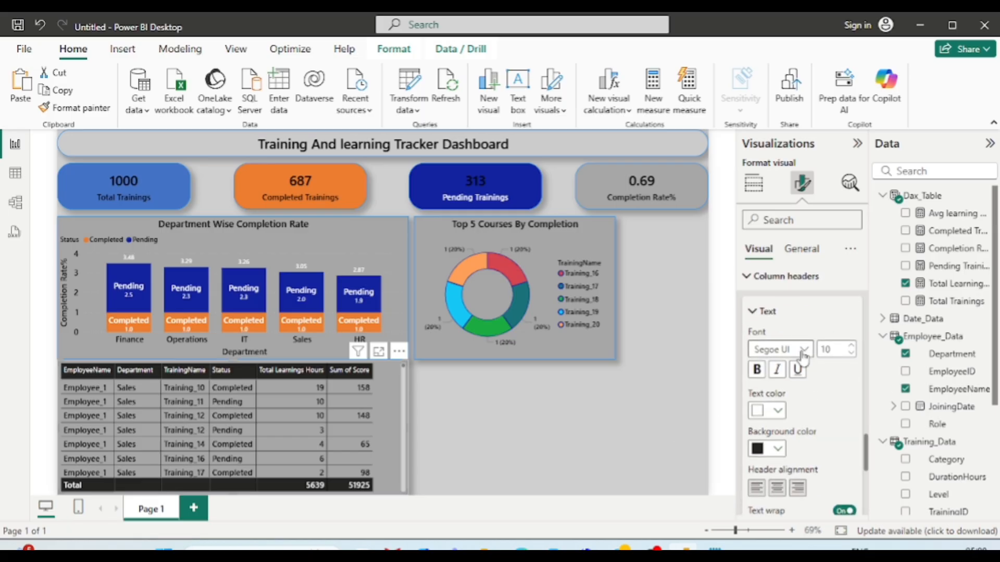
click(804, 355)
click(800, 260)
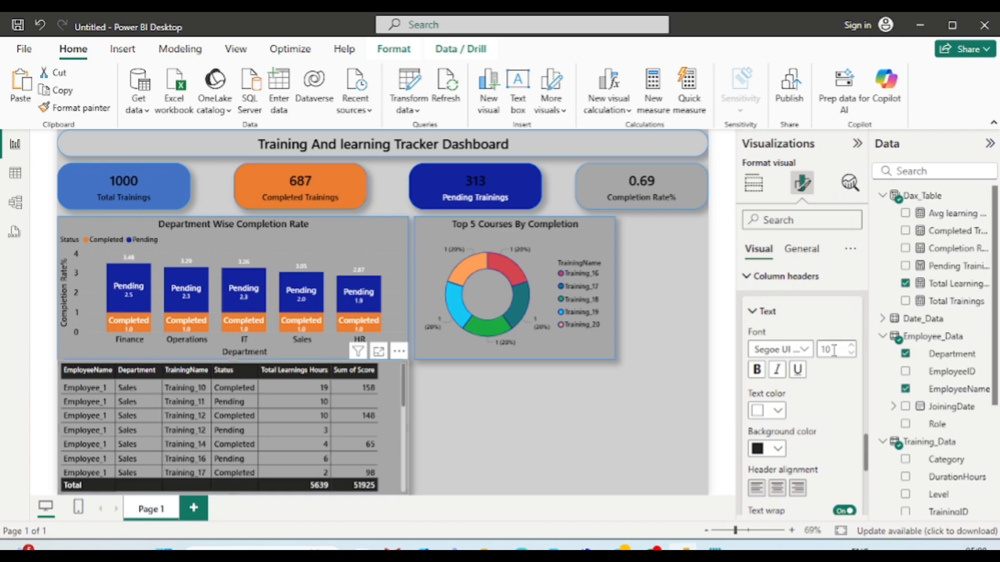
double_click(833, 350)
text(12)
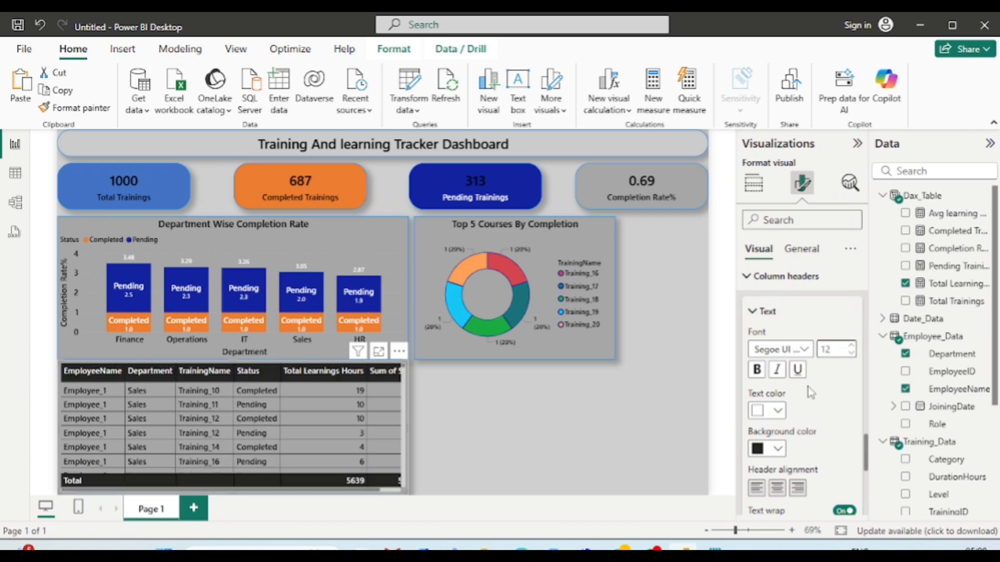
scroll(811, 392, down, 2)
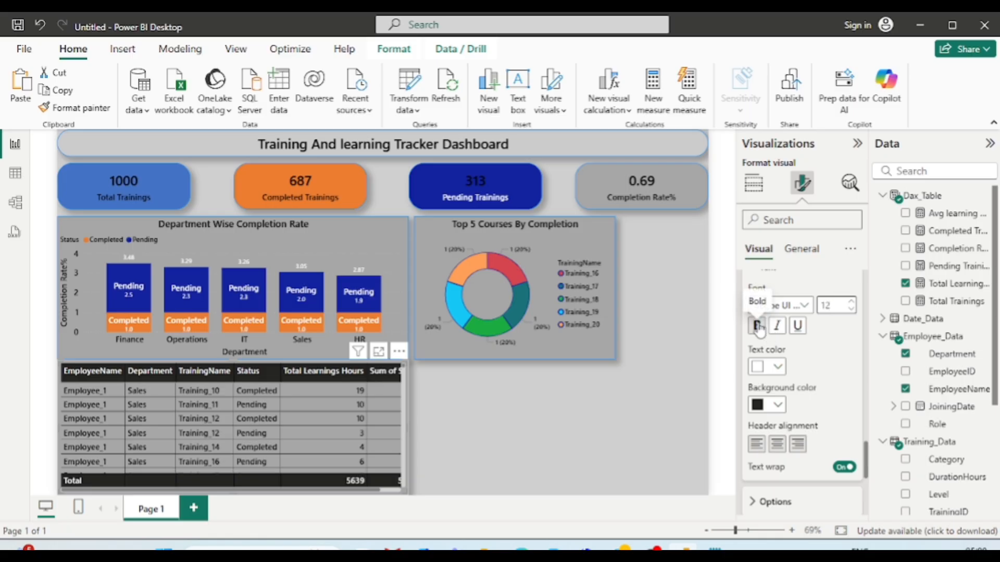
click(758, 327)
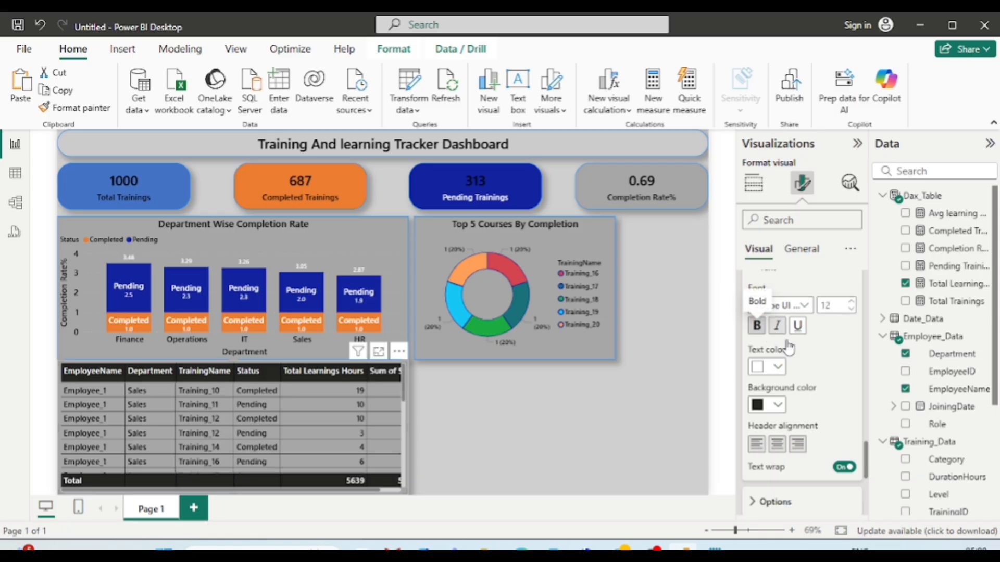
- Give the employee table's column headers a black background and center their alignment
click(780, 409)
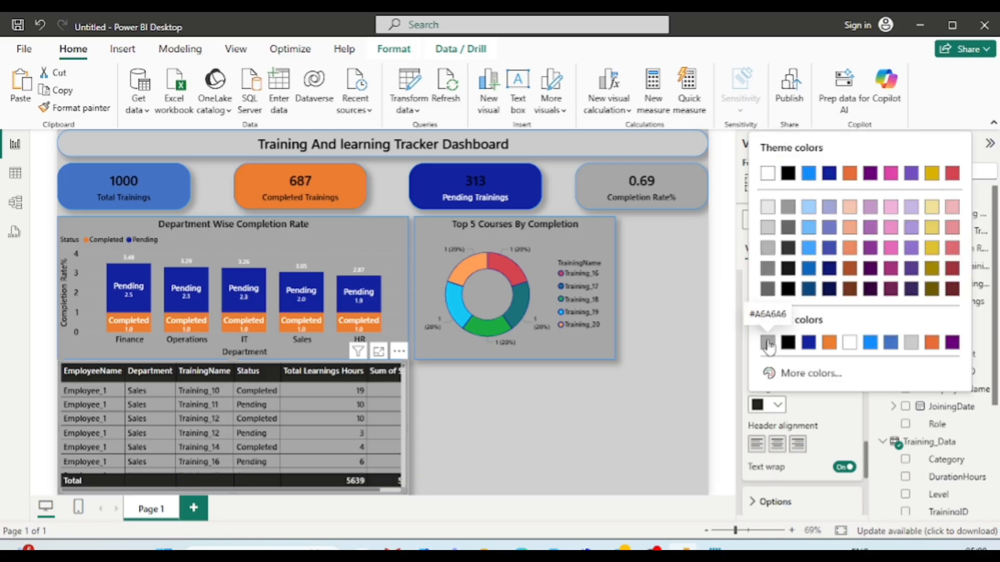
click(788, 343)
scroll(777, 371, down, 2)
click(778, 365)
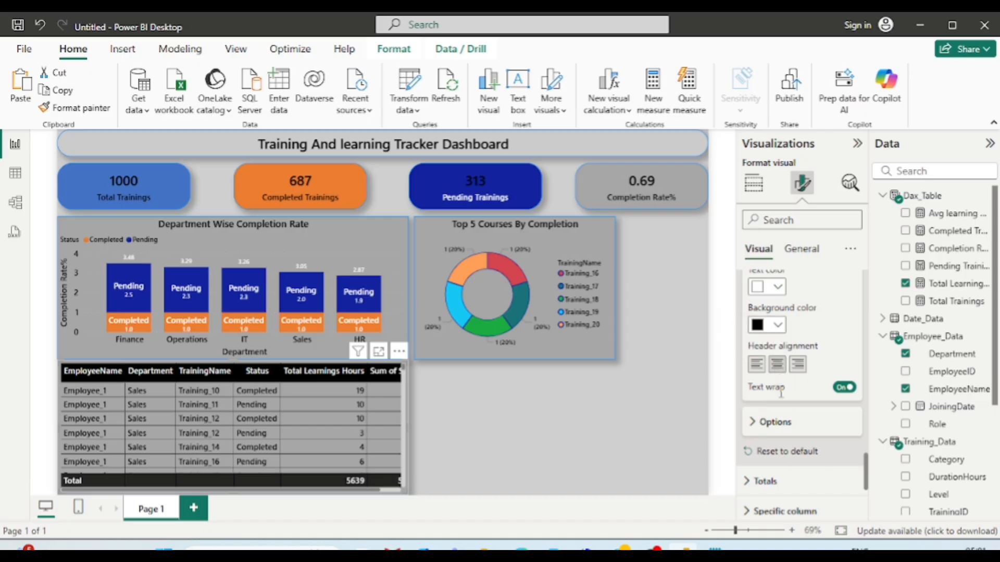
- Set the font of the employee table's totals row to Segoe UI Bold
scroll(779, 410, down, 4)
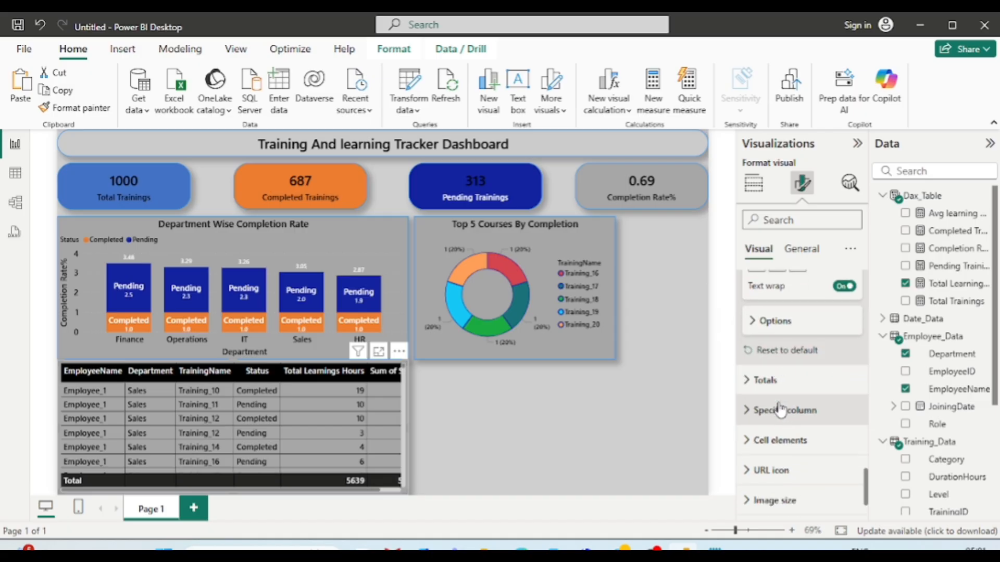
click(755, 384)
scroll(802, 412, down, 2)
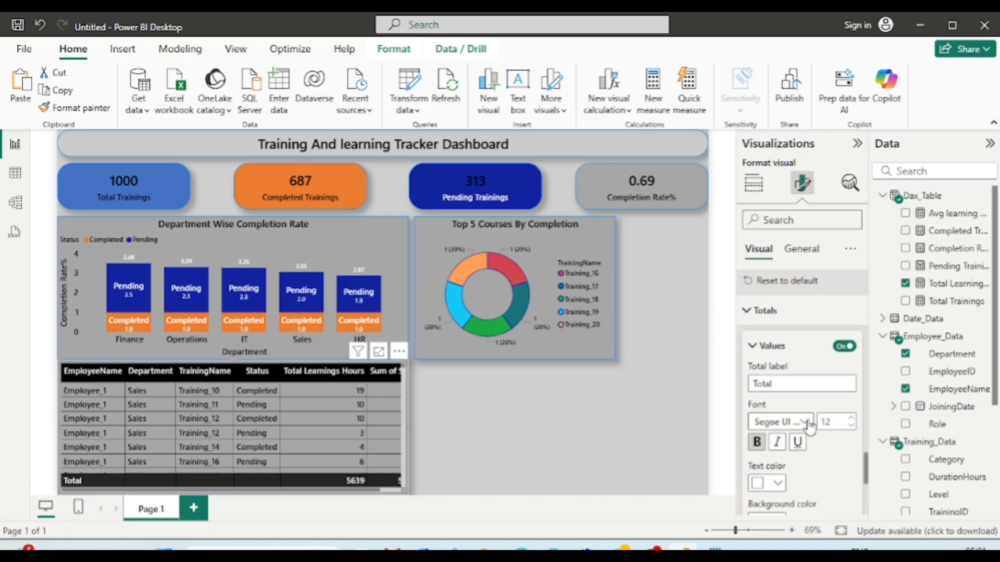
click(806, 422)
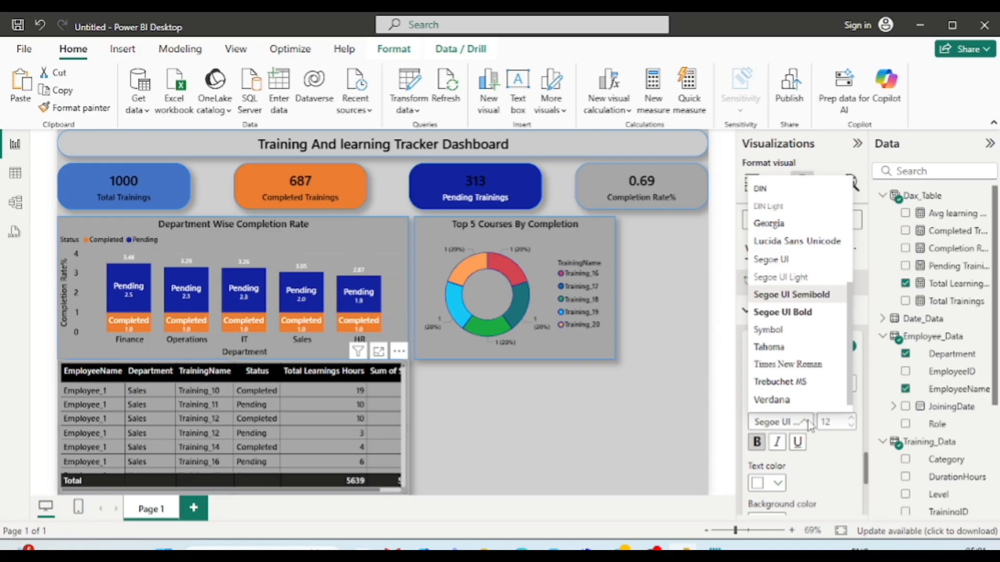
click(793, 310)
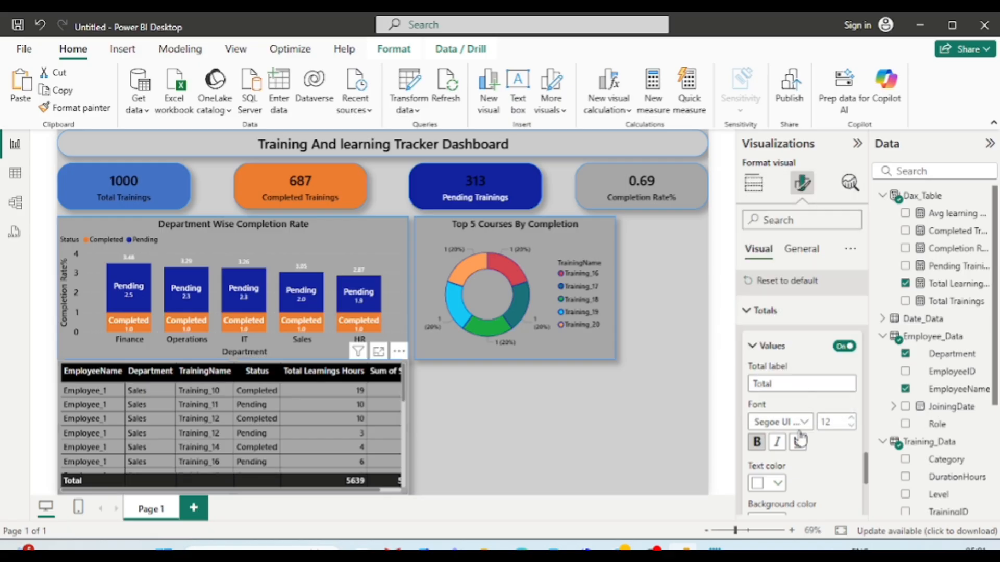
- Color the employee table's totals row with white text on a black background
scroll(801, 439, down, 3)
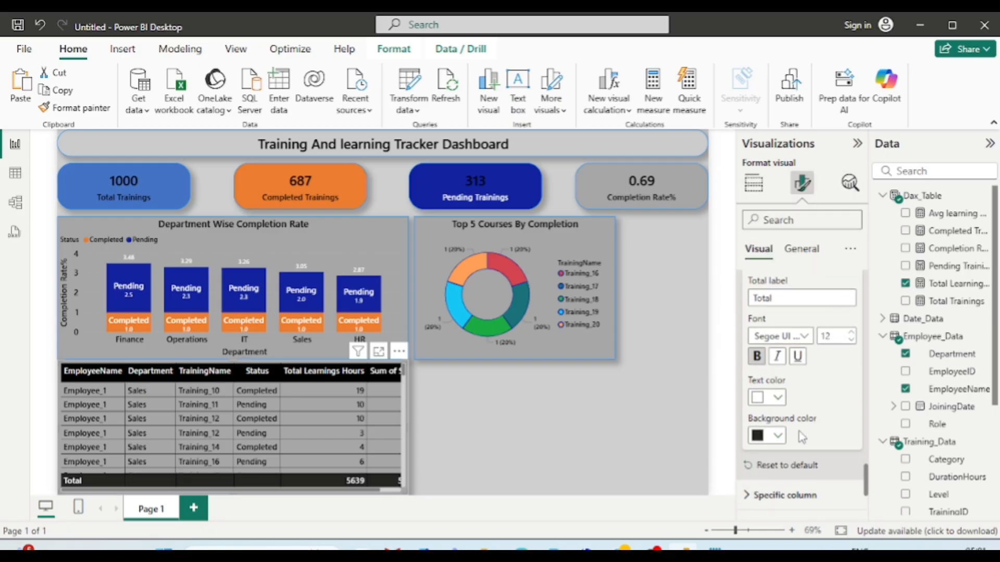
click(779, 398)
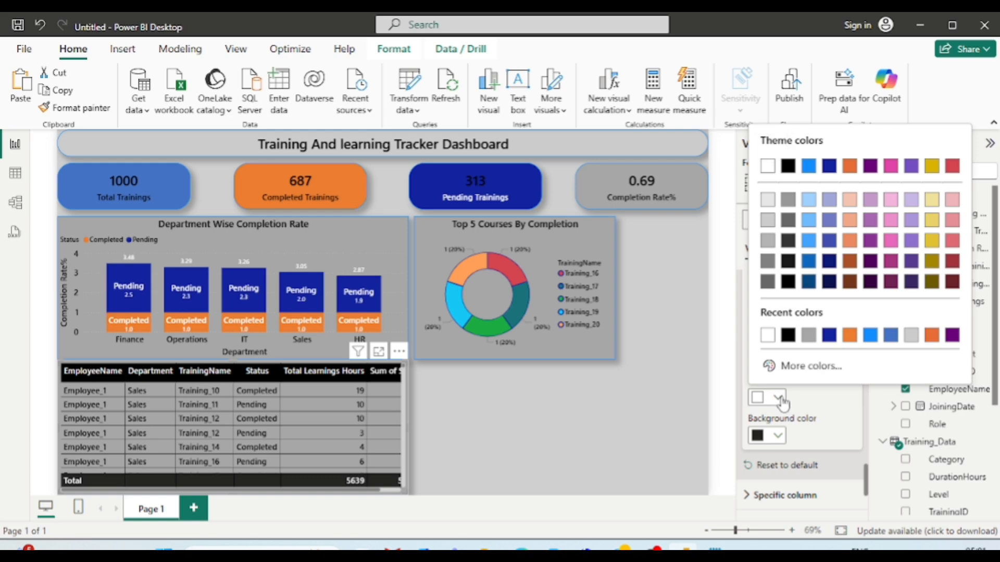
click(778, 399)
click(779, 437)
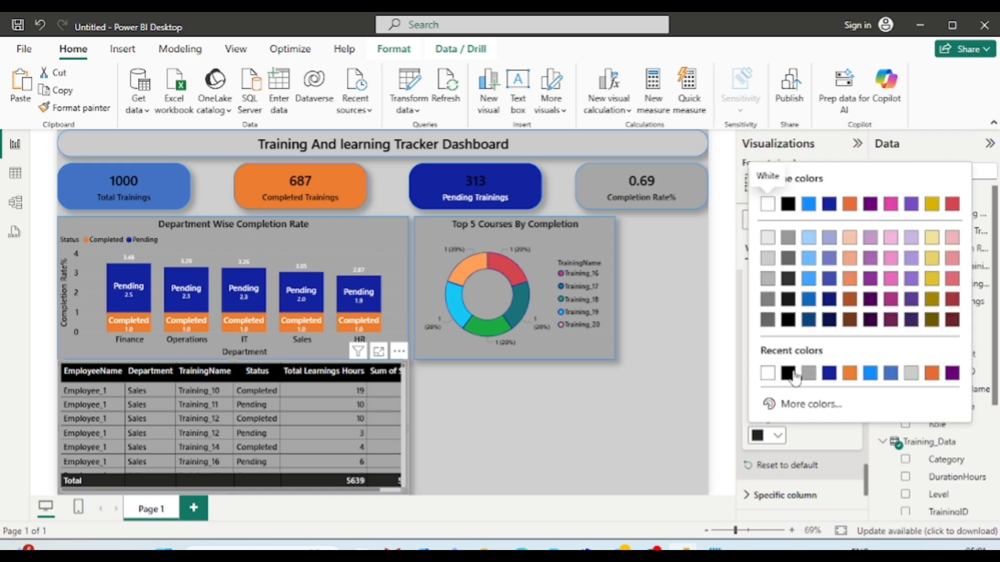
click(791, 374)
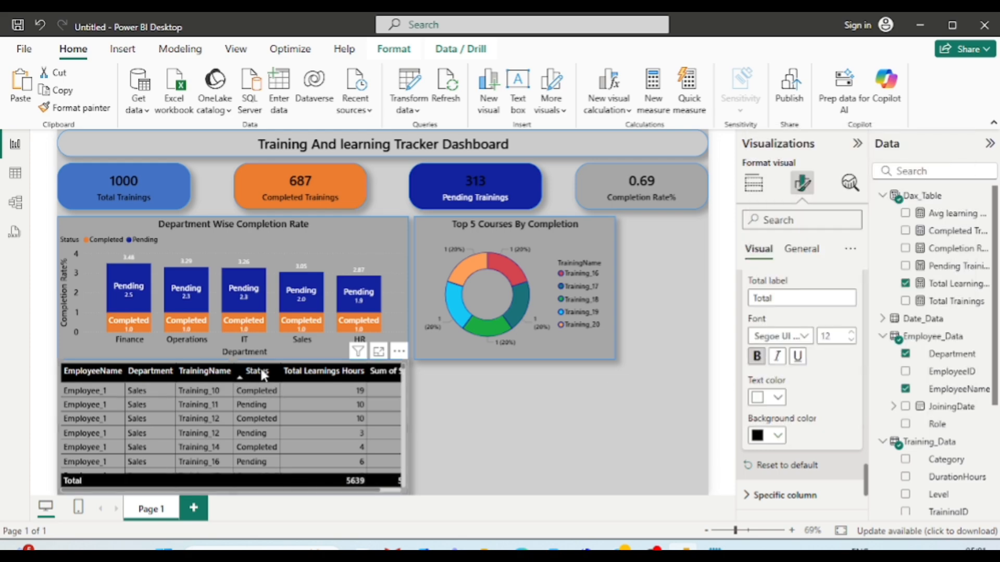
- Look through the employee table's Specific column and Cell elements formatting options
scroll(802, 468, down, 3)
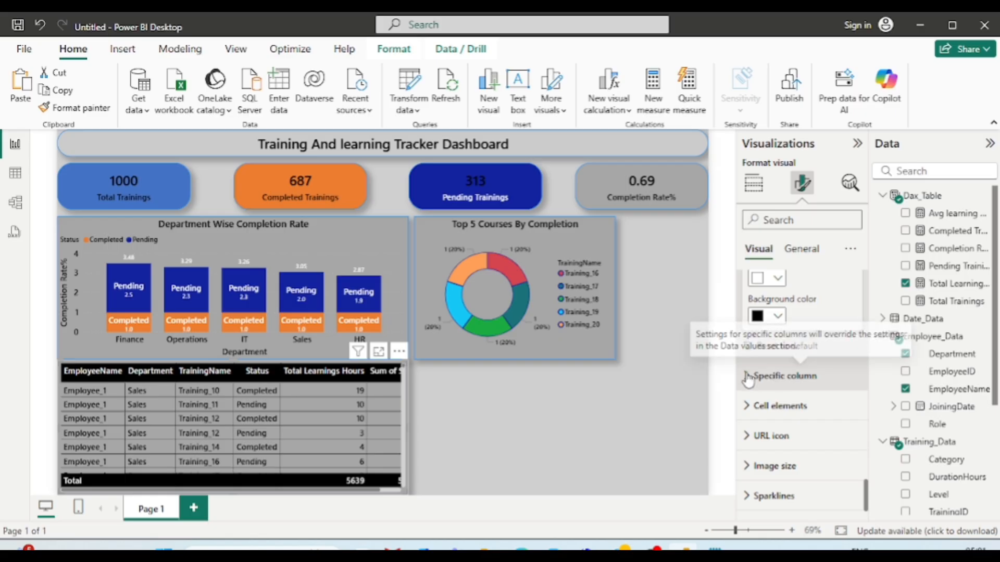
click(777, 376)
scroll(799, 439, down, 1)
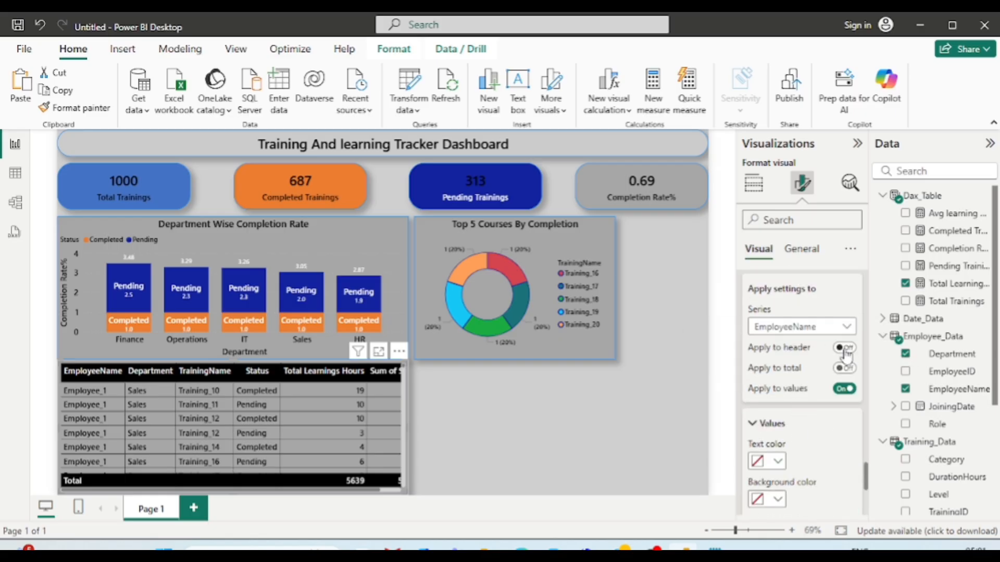
scroll(779, 437, down, 3)
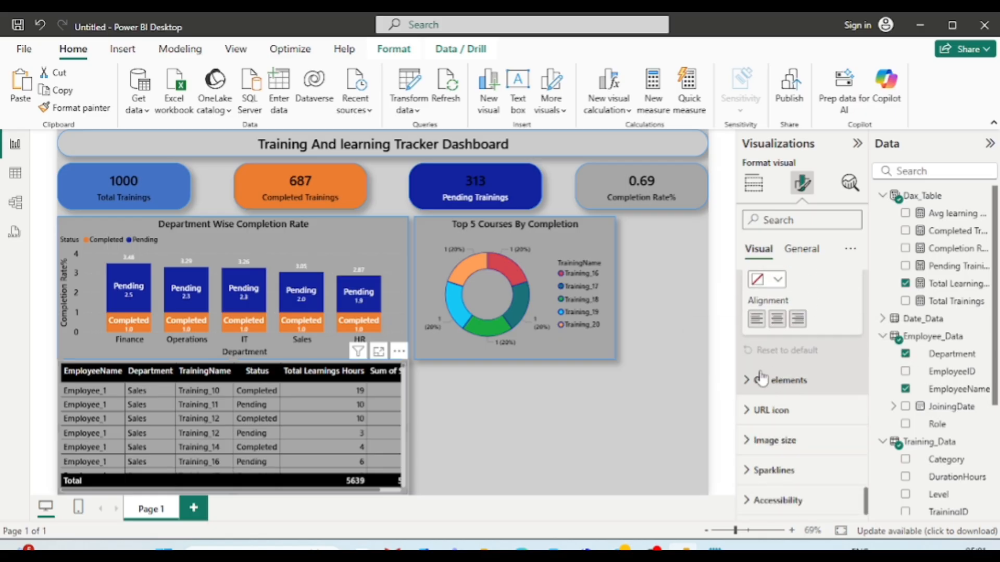
click(779, 381)
scroll(792, 425, down, 2)
scroll(790, 425, down, 1)
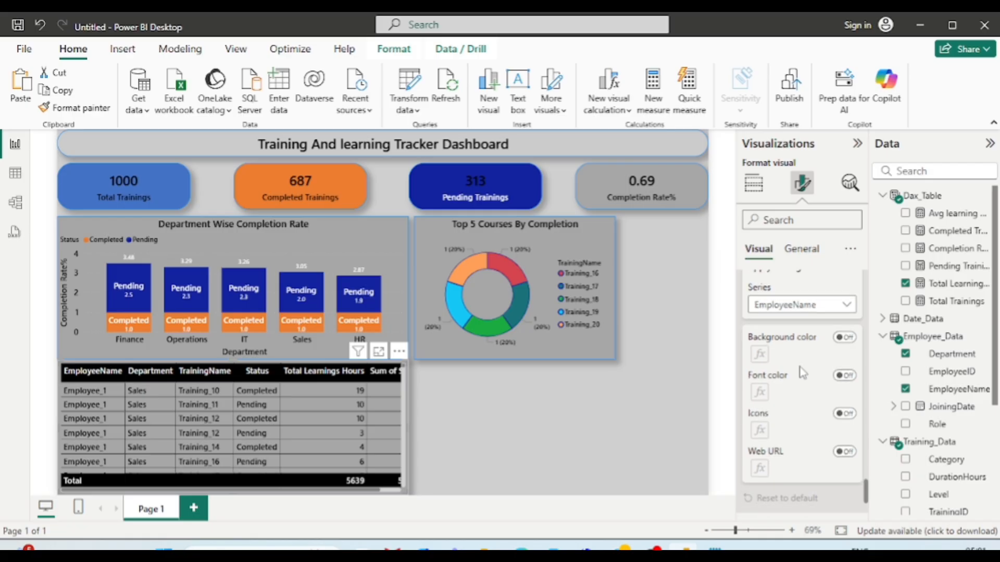
scroll(802, 394, down, 3)
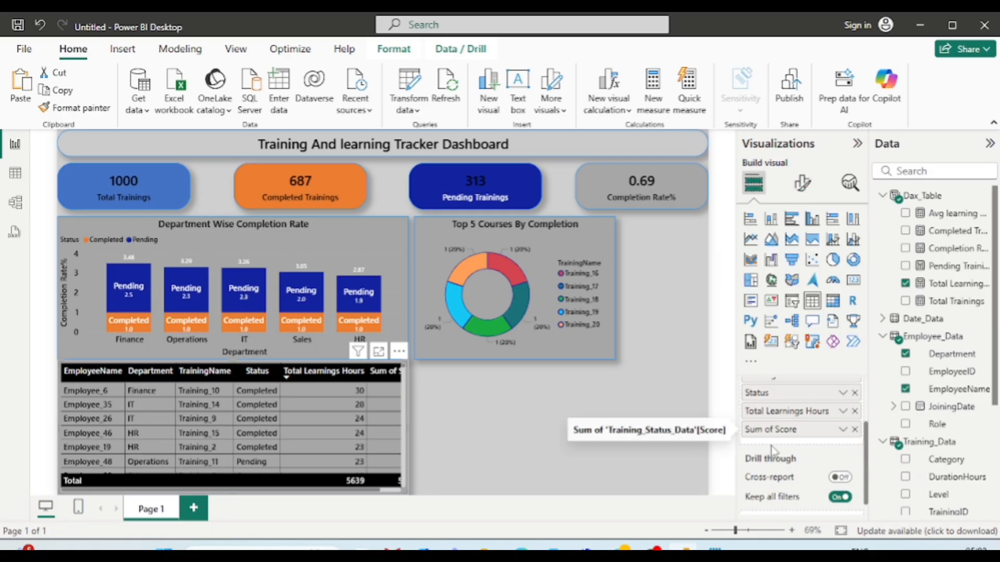
- Add a sparkline of Total Learnings Hours to the employee table, using LearningHours from Training_Status_Data as the X-axis
right_click(781, 415)
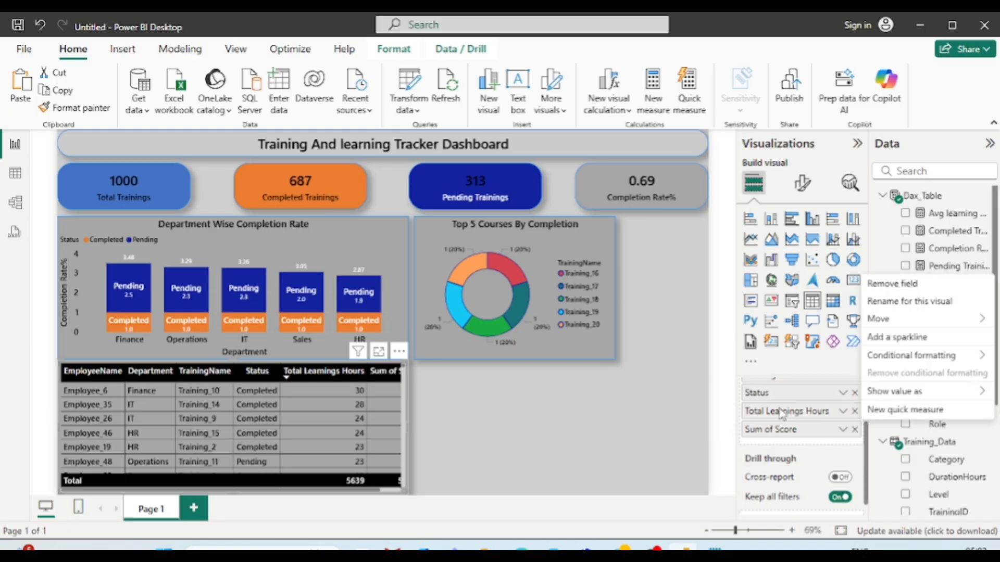
click(897, 338)
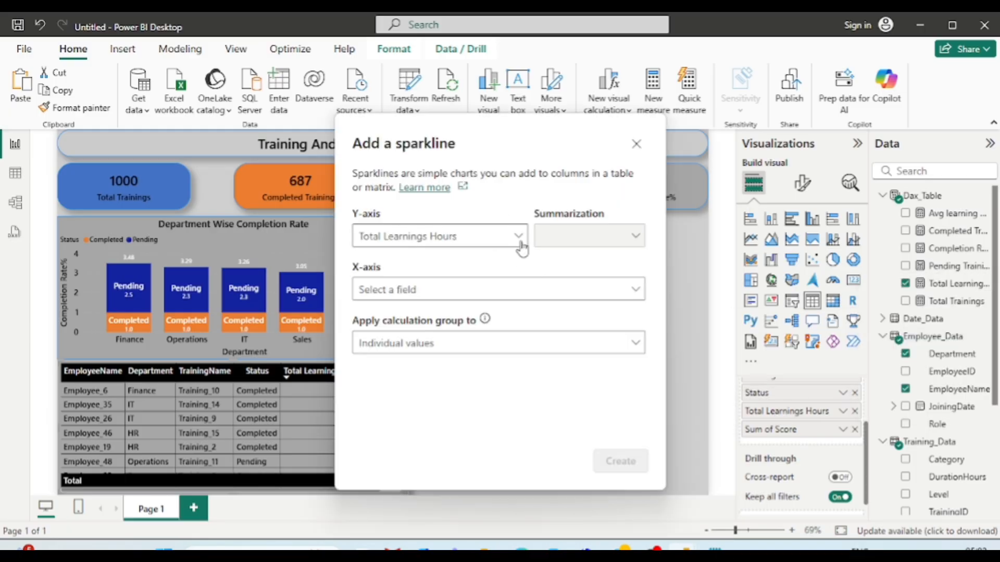
click(543, 295)
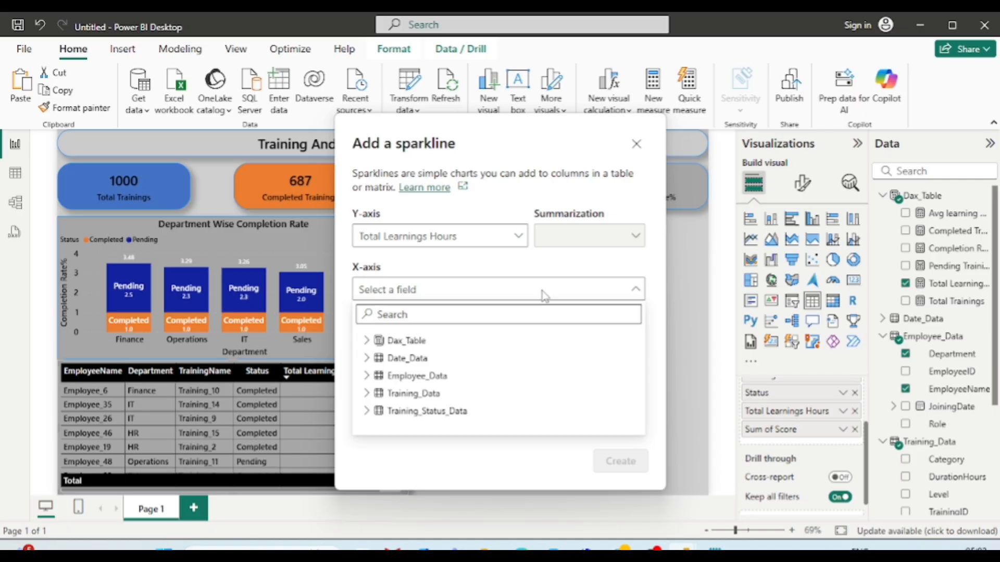
click(367, 411)
scroll(445, 398, down, 3)
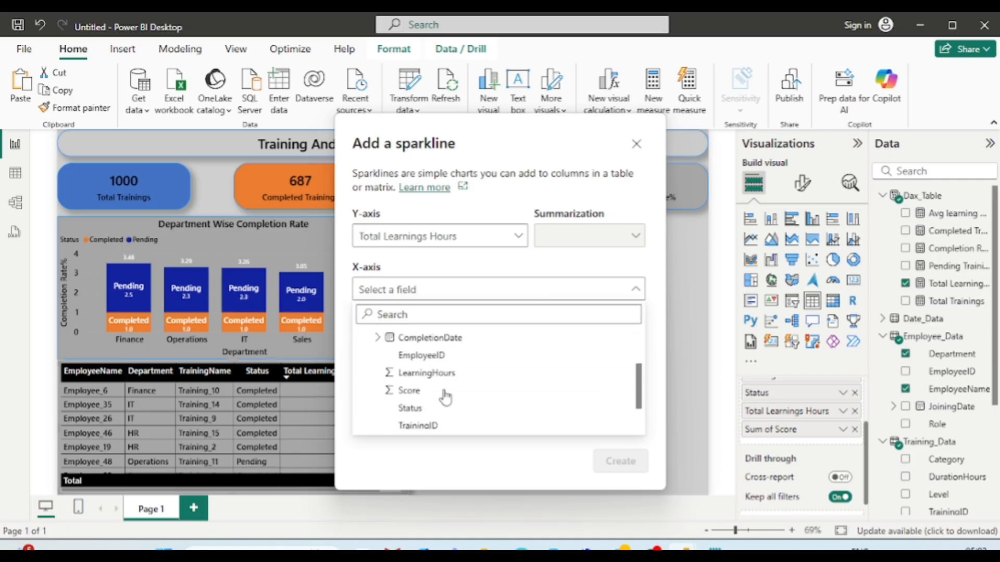
click(437, 368)
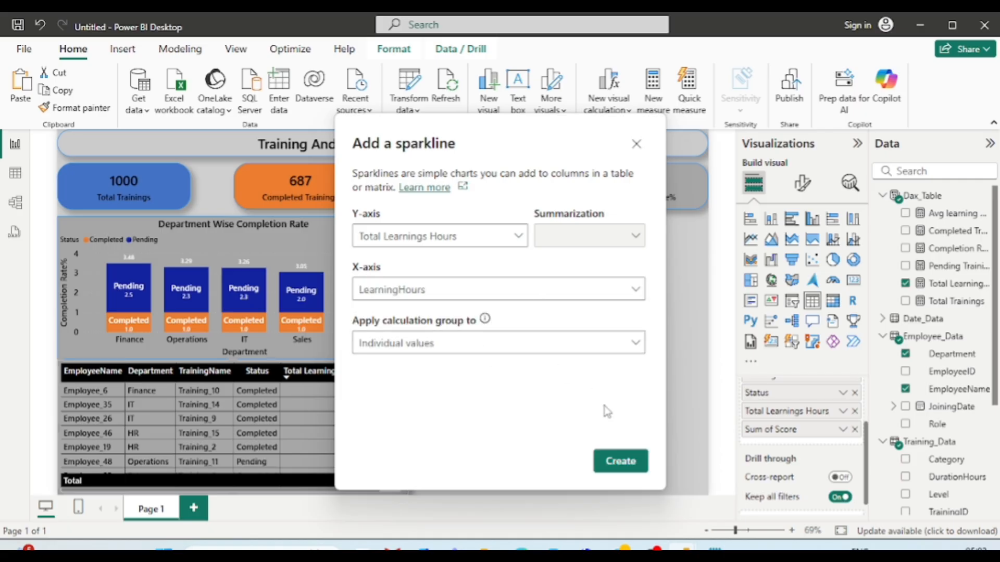
click(621, 462)
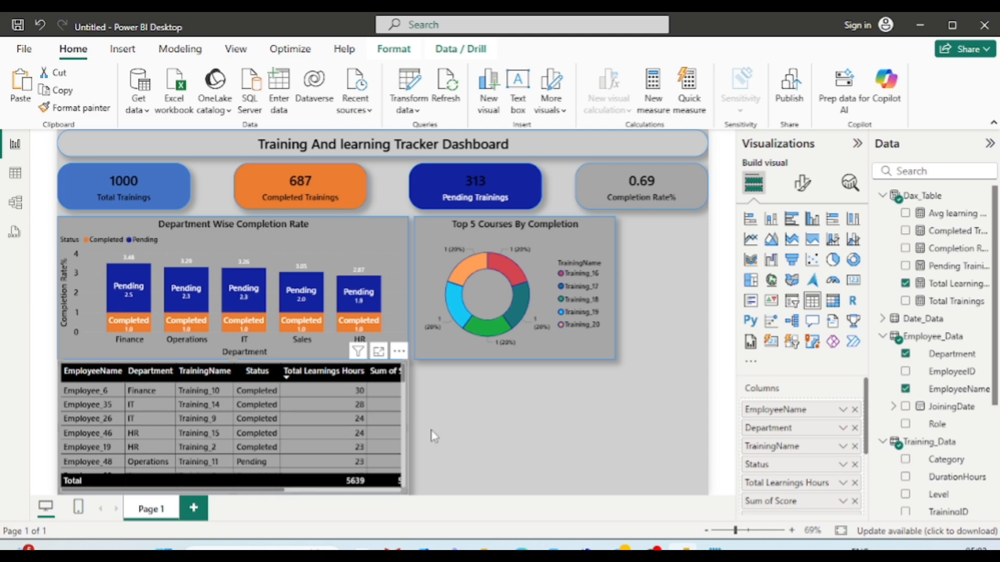
scroll(344, 421, right, 4)
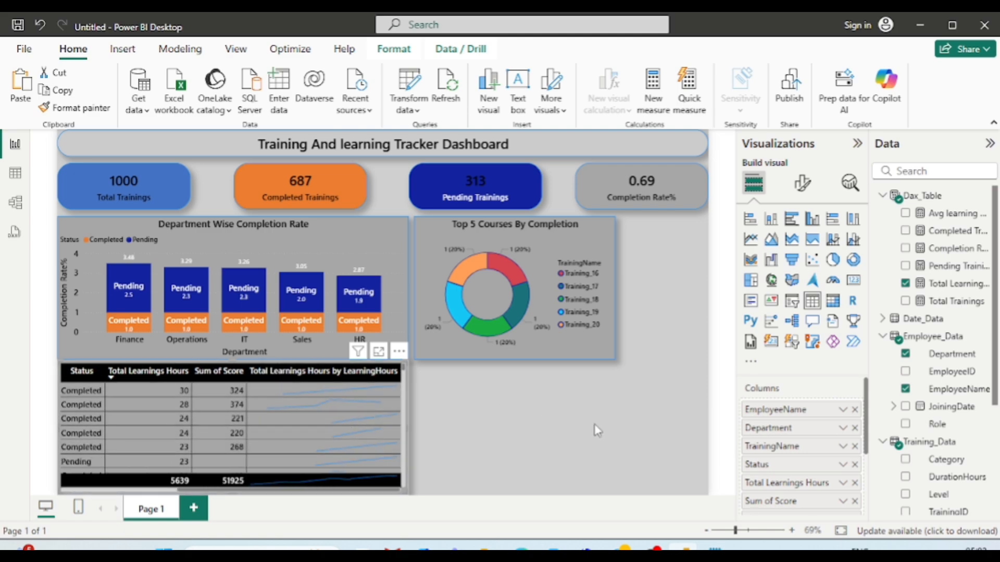
- Change the employee table's Total Learnings Hours sparkline to the Column chart type with a dark blue data color
click(803, 184)
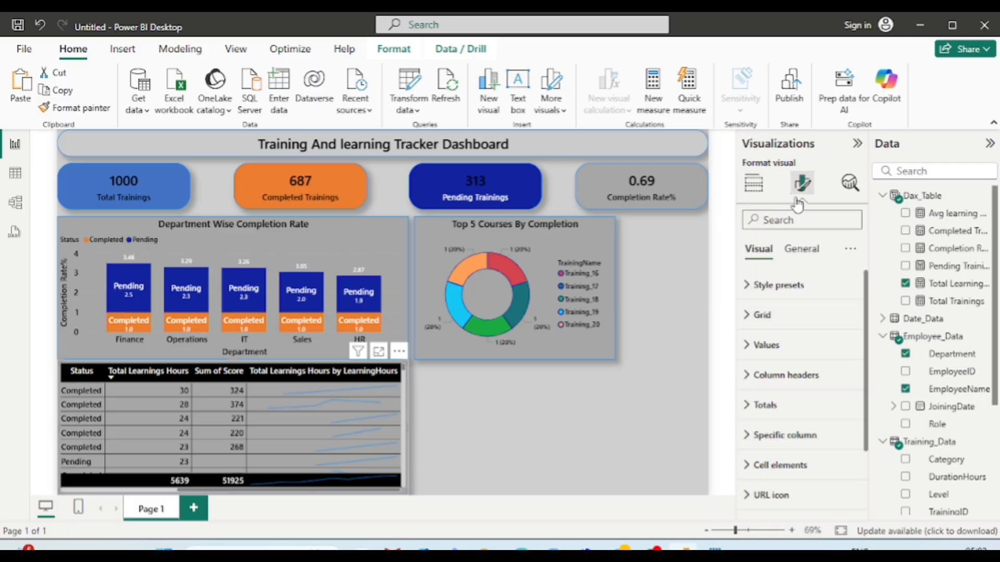
click(748, 353)
scroll(777, 374, down, 1)
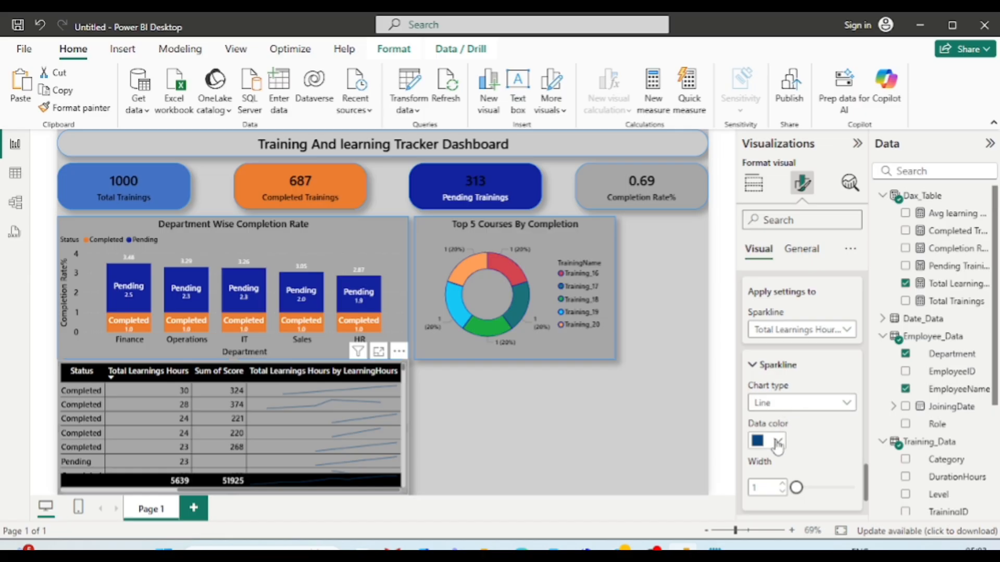
click(780, 446)
click(779, 446)
click(783, 410)
click(770, 438)
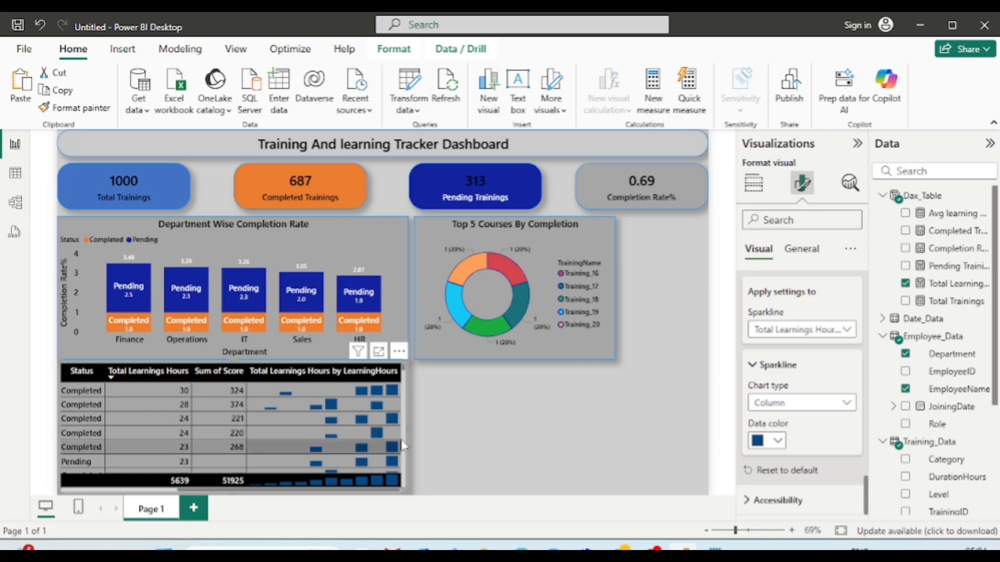
click(573, 434)
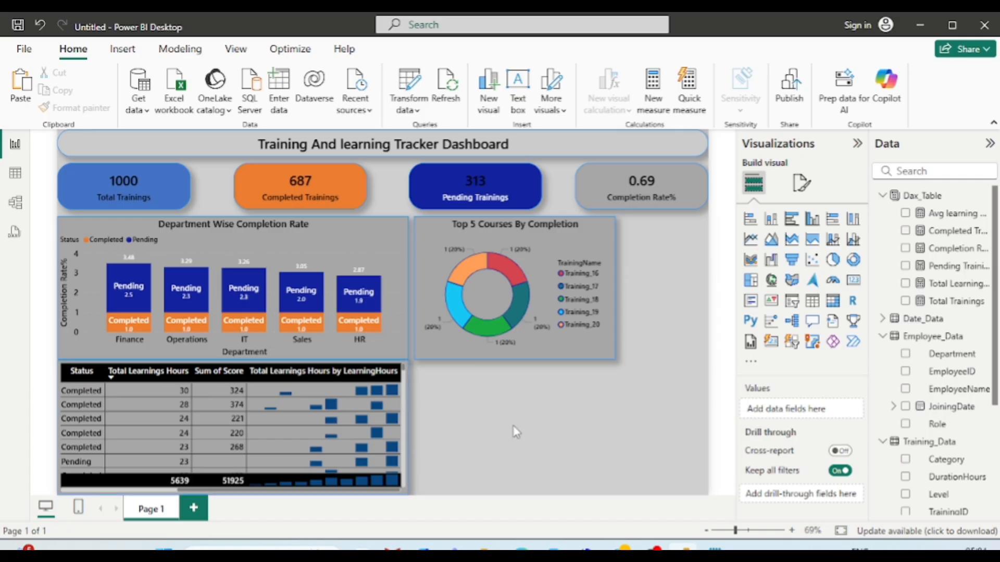
- Duplicate the Top 5 Courses By Completion donut and align the copy directly below the original, beside the employee table
click(494, 254)
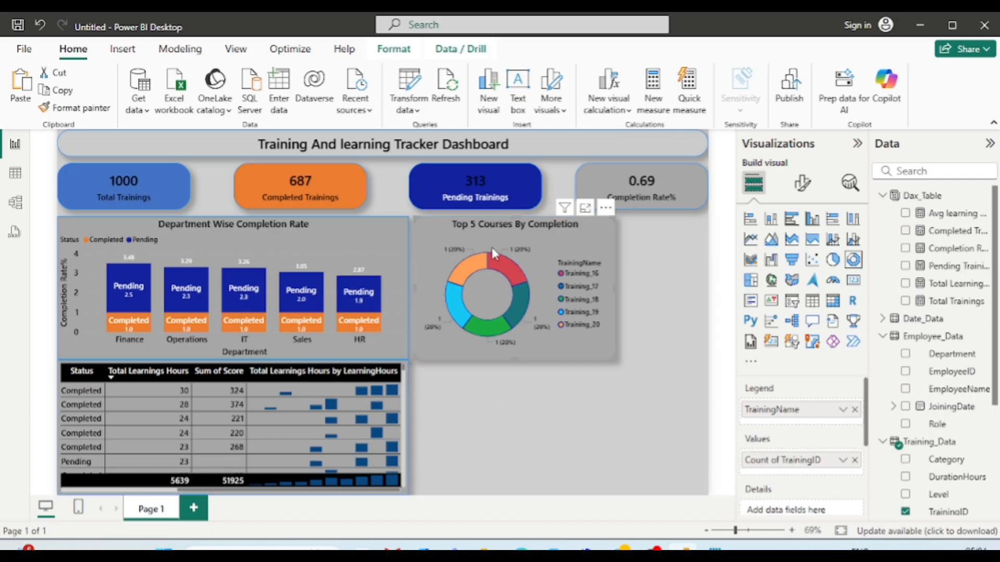
key(ctrl+v)
drag(486, 238, 476, 419)
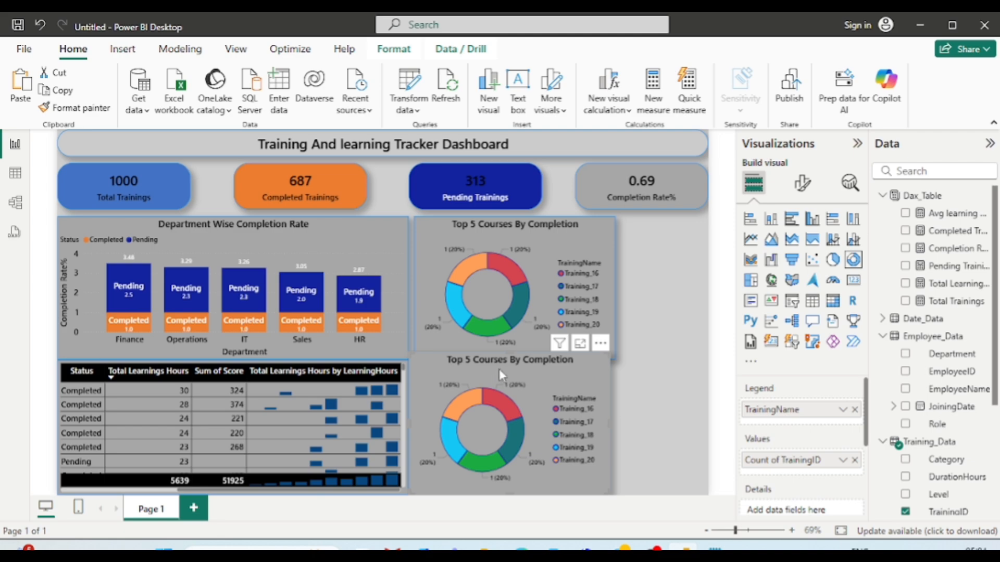
drag(512, 356, 514, 363)
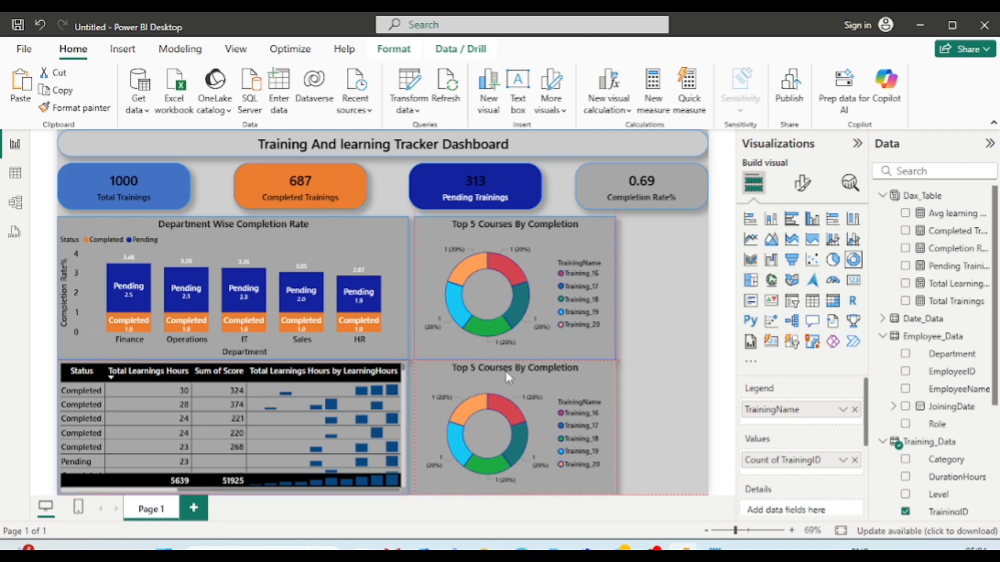
- Convert the duplicated donut to a line chart and remove its TrainingName and Count of TrainingID fields
click(751, 239)
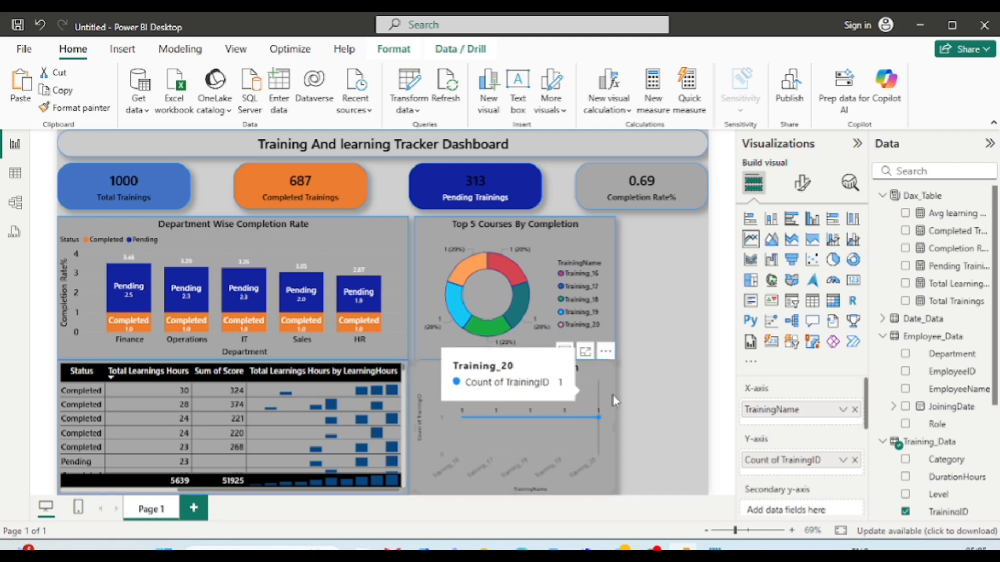
click(855, 410)
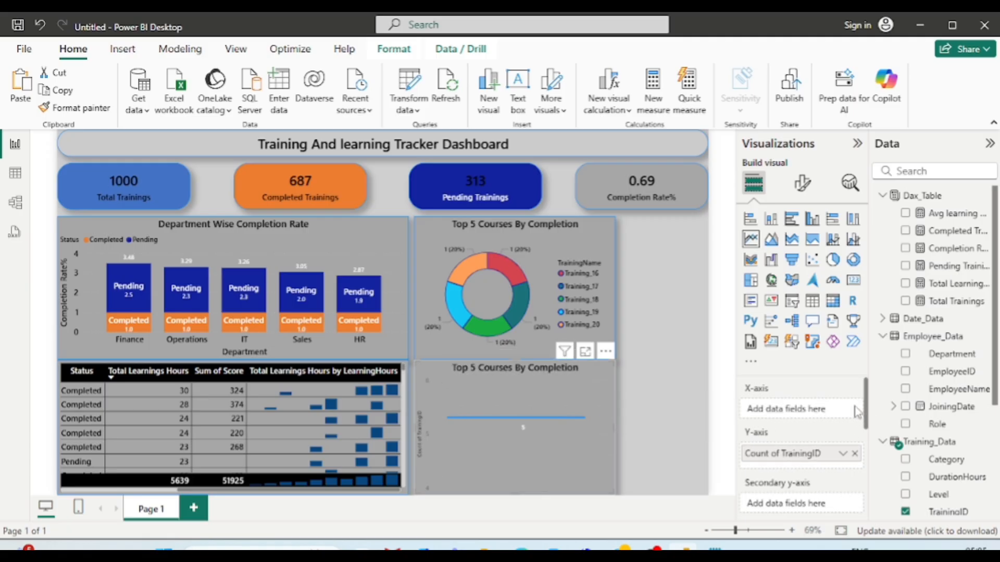
click(855, 455)
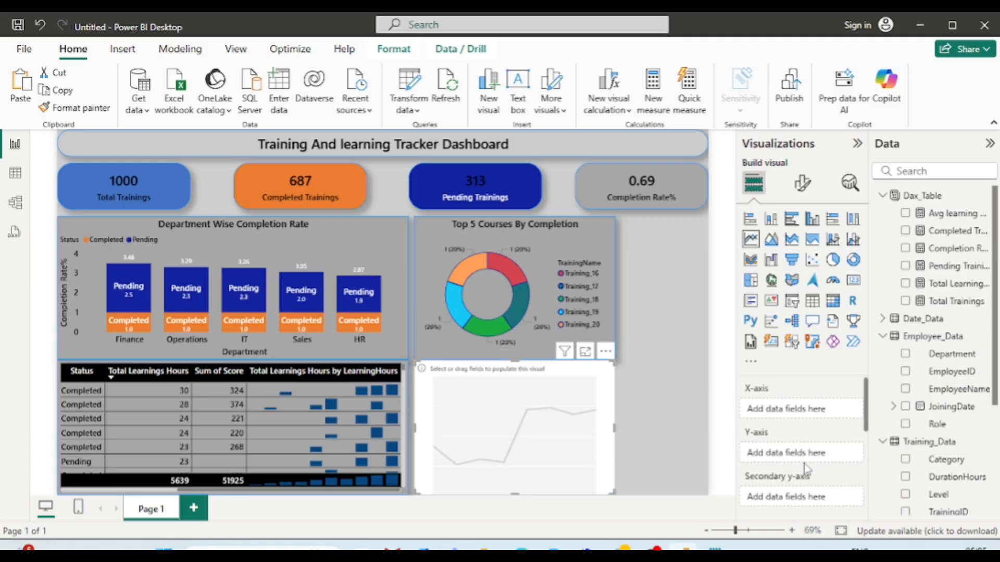
- Plot Date_Data's Month and the Completed Trainings measure on the line chart's Y-axis, with Department on the X-axis
scroll(807, 471, down, 5)
scroll(807, 471, up, 5)
click(884, 319)
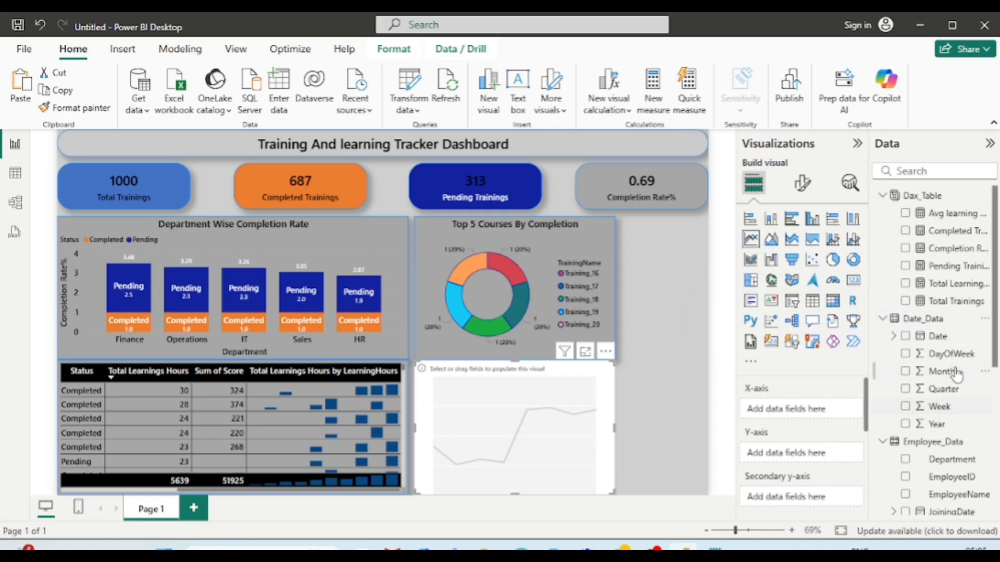
click(906, 372)
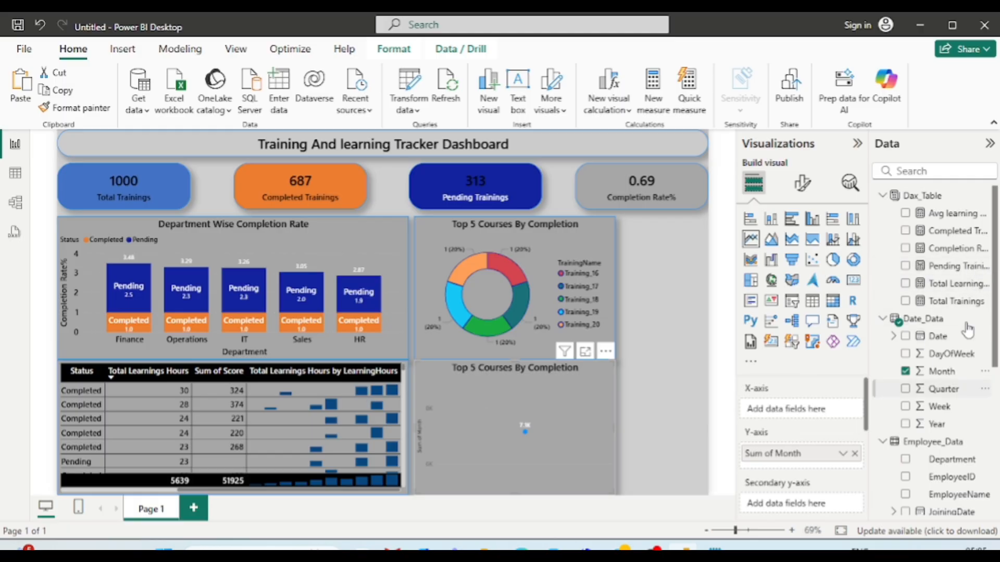
click(906, 233)
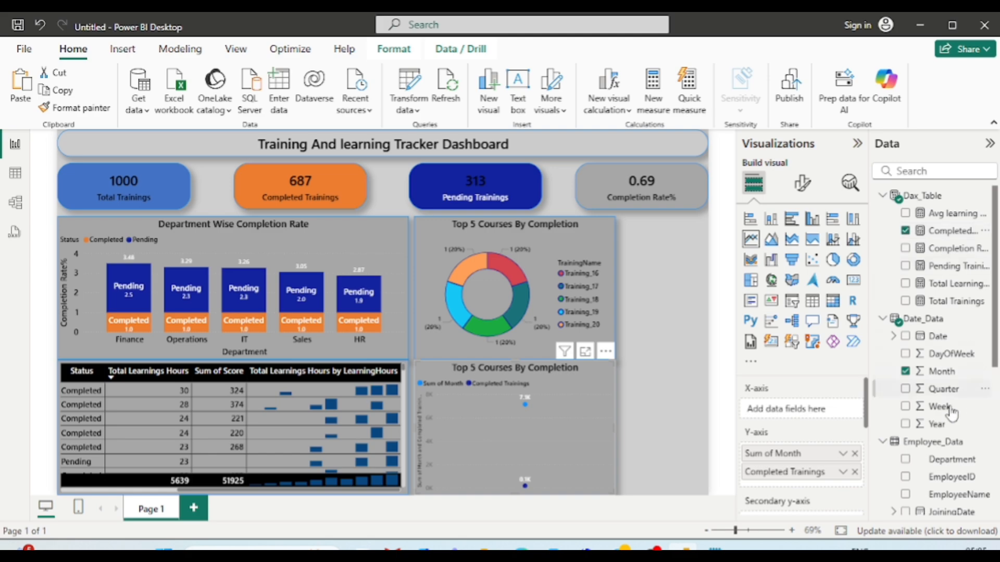
scroll(948, 416, down, 3)
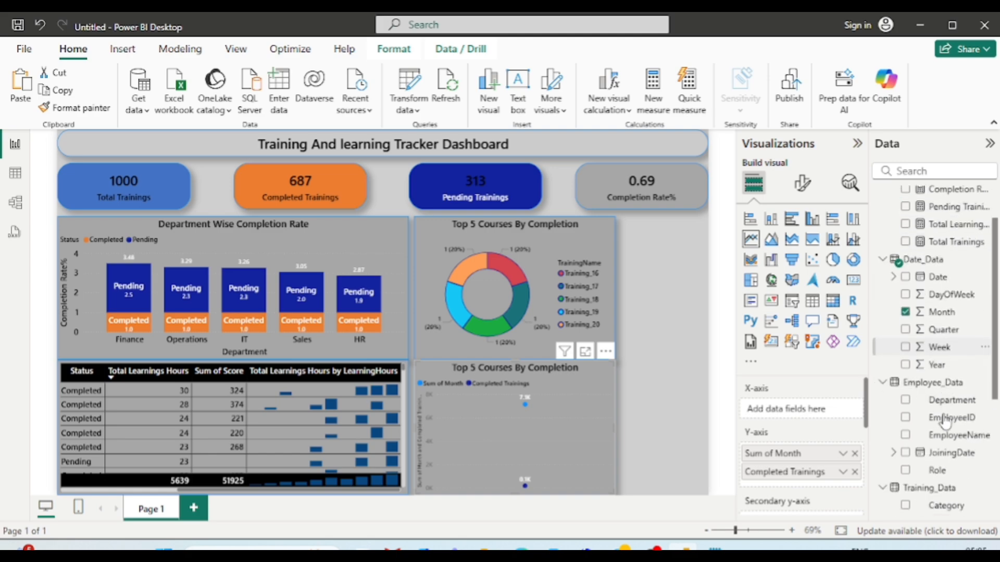
click(906, 400)
mouse_move(589, 453)
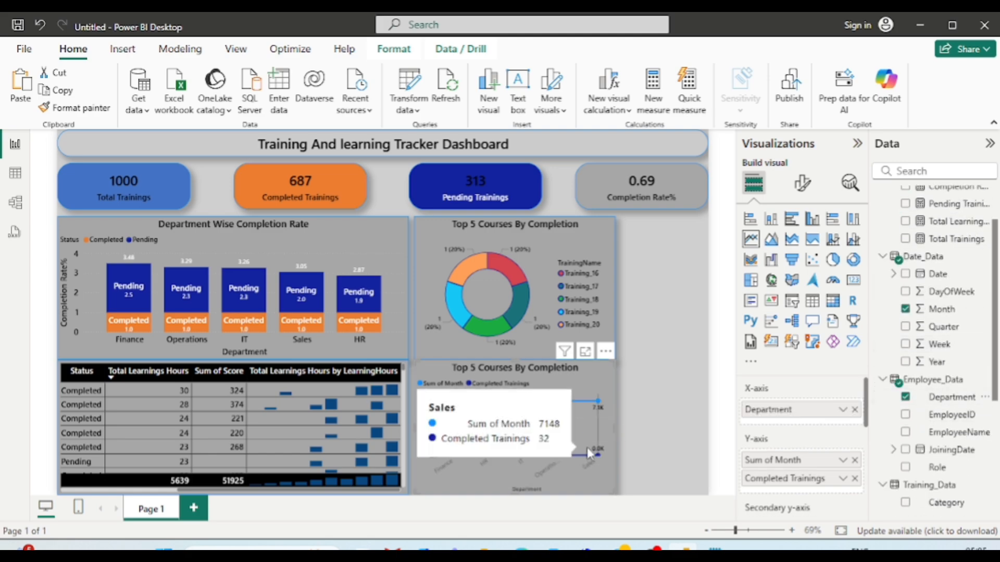
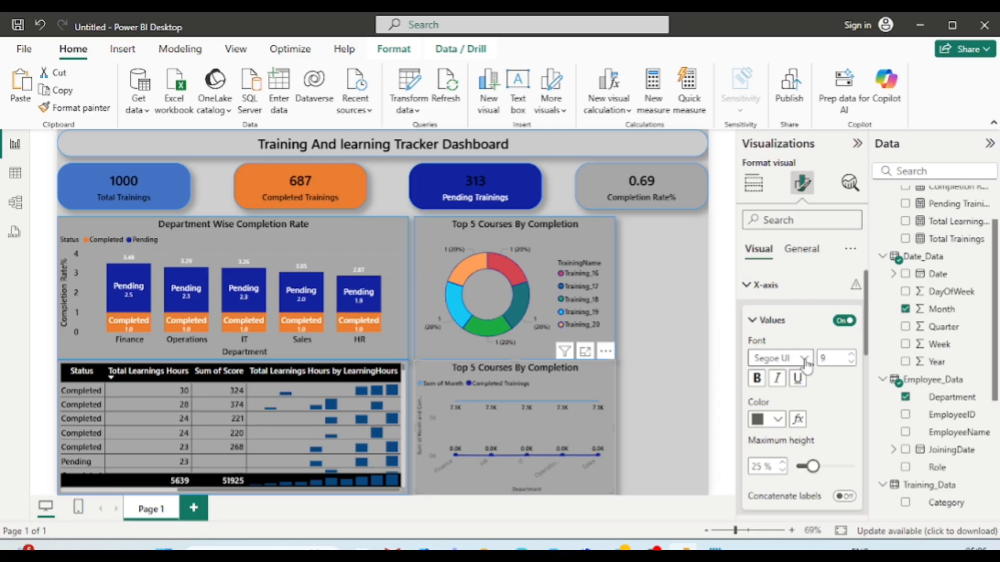
- Format the line chart's X-axis values in Segoe UI Bold, size 12, black
click(807, 360)
click(797, 265)
double_click(839, 363)
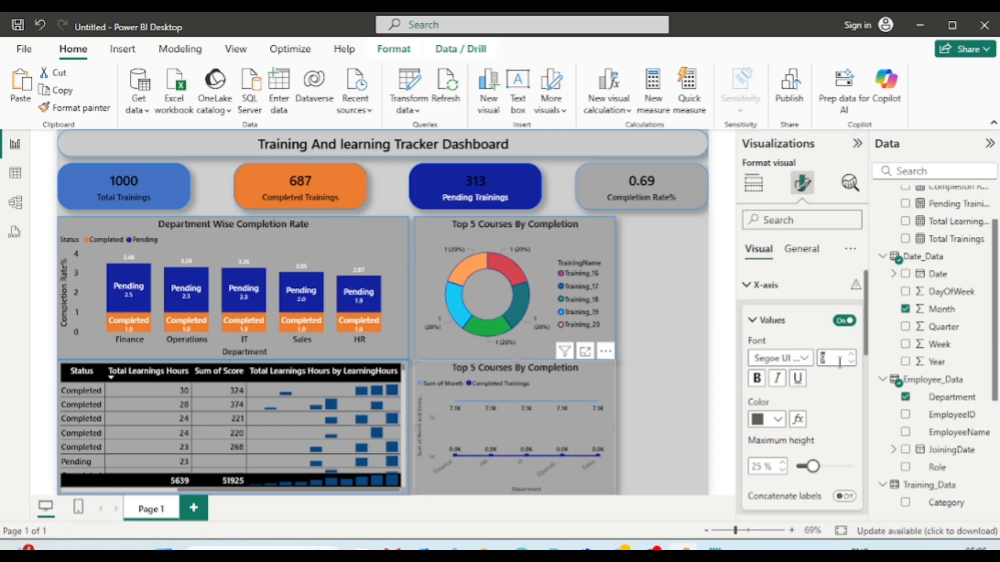
click(778, 420)
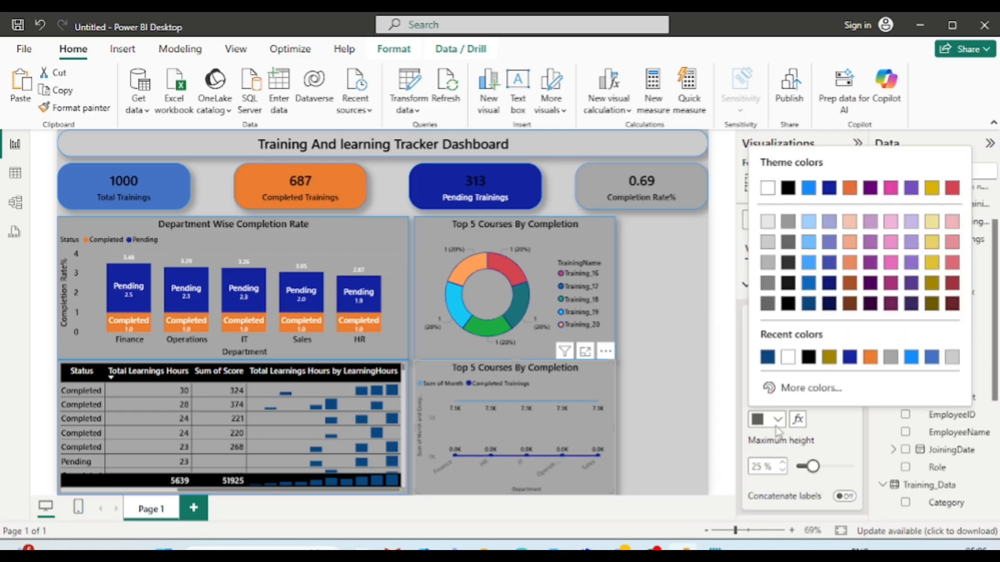
click(808, 357)
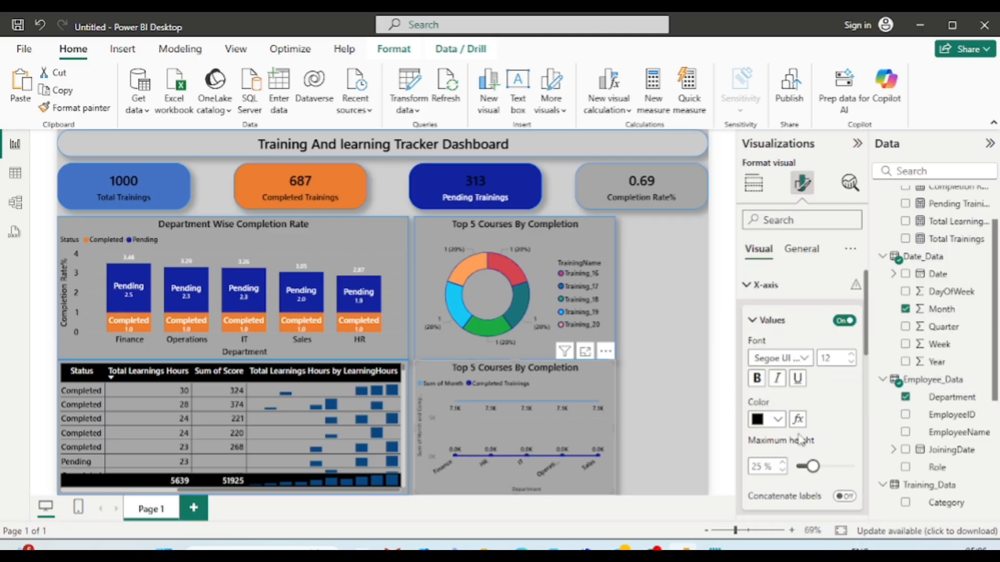
- Format the line chart's X-axis title in Segoe UI Bold, size 12, black
scroll(800, 441, down, 3)
click(755, 413)
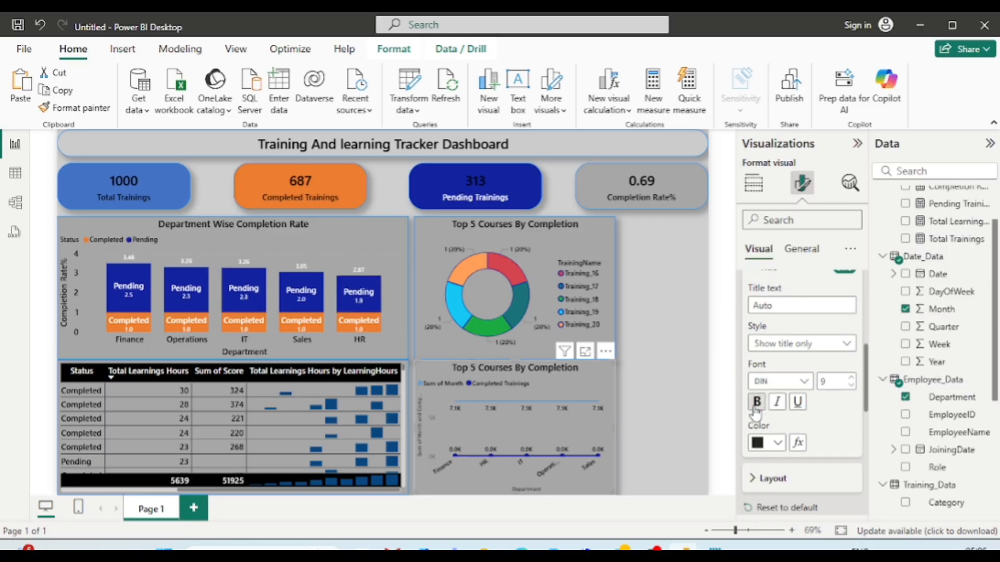
click(805, 385)
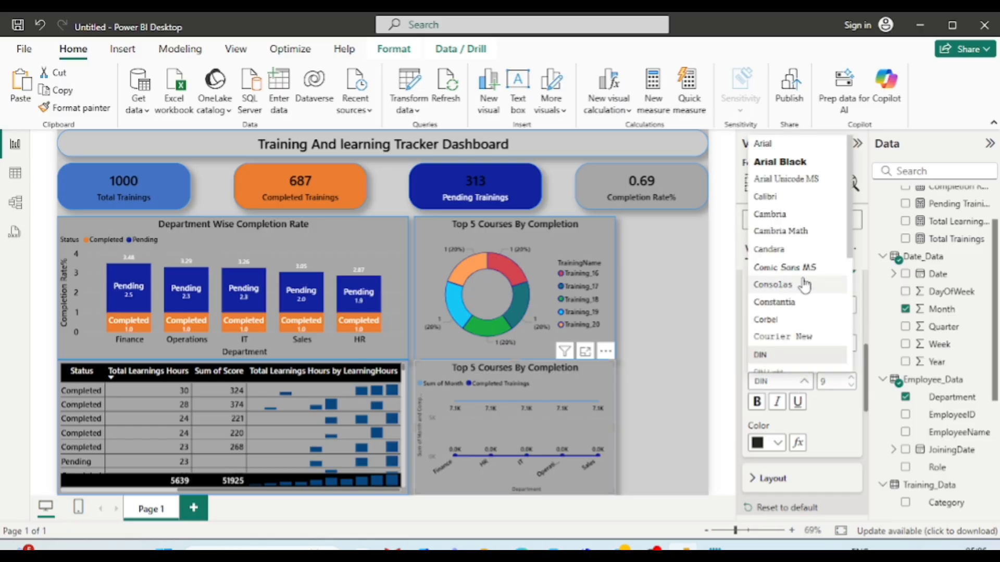
scroll(797, 289, down, 2)
click(790, 301)
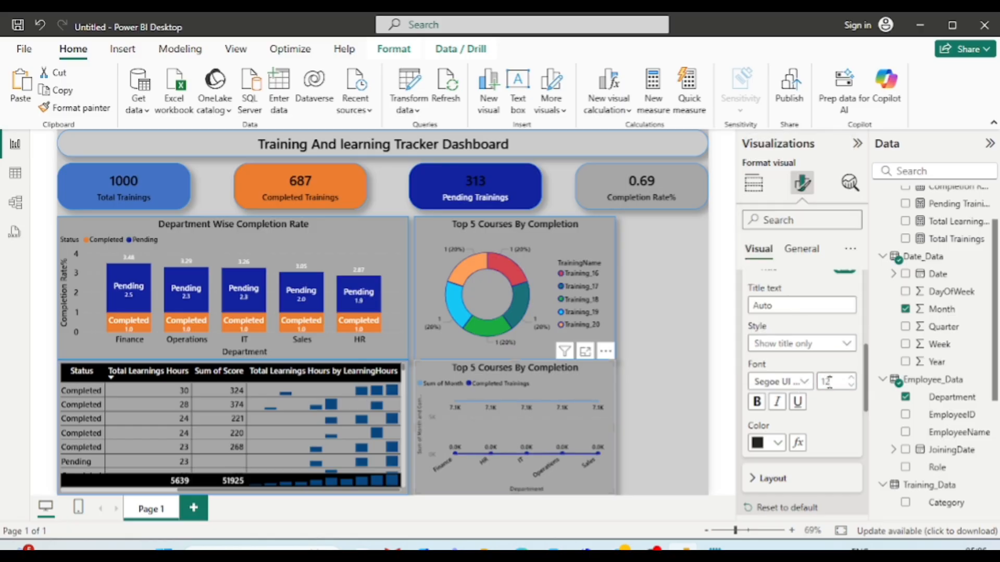
scroll(817, 422, down, 3)
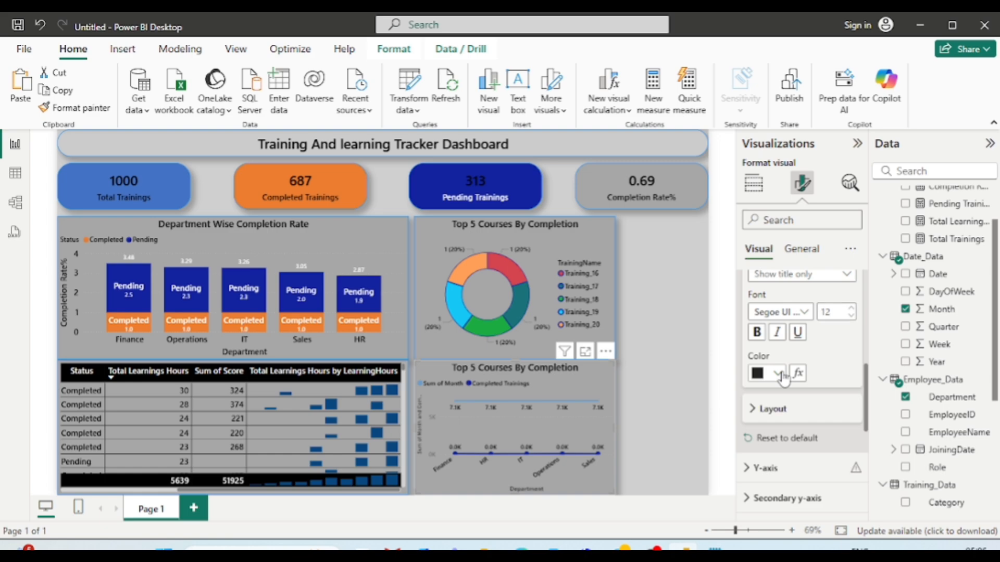
click(779, 374)
click(768, 310)
- Set the line chart's Y-axis values to Segoe UI Bold in black
scroll(826, 413, down, 5)
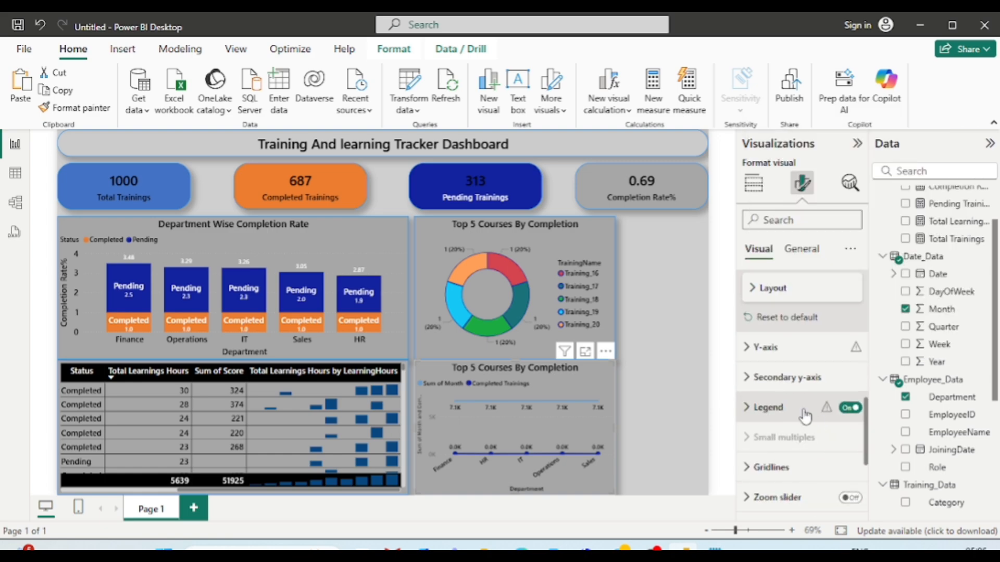
click(748, 349)
scroll(802, 396, down, 3)
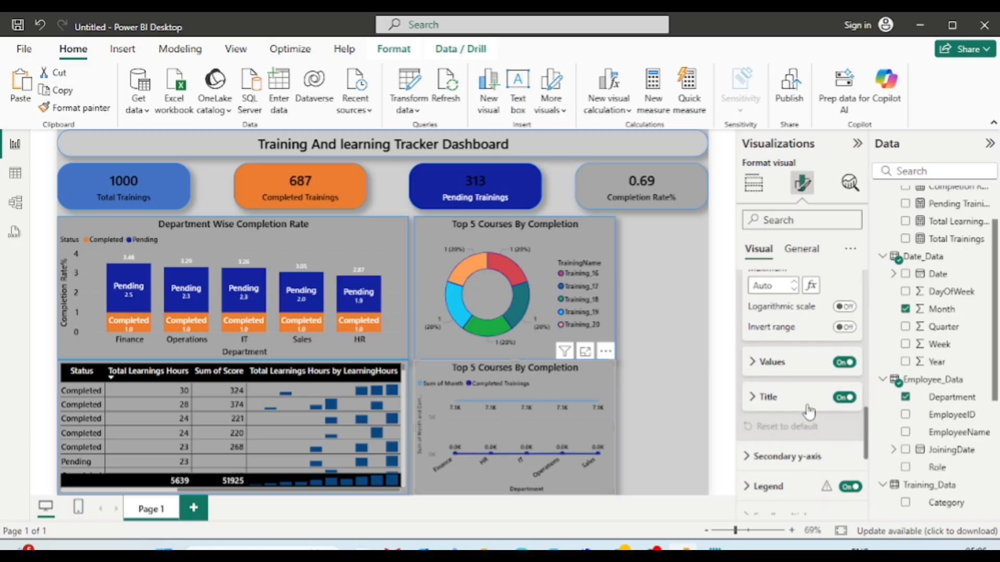
click(753, 363)
scroll(815, 431, down, 2)
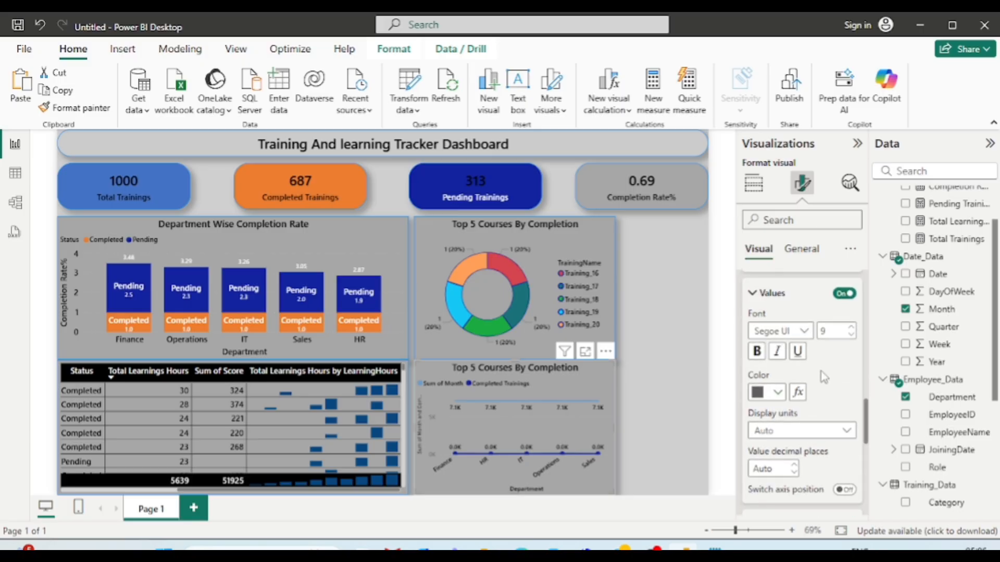
click(804, 332)
click(797, 244)
click(778, 393)
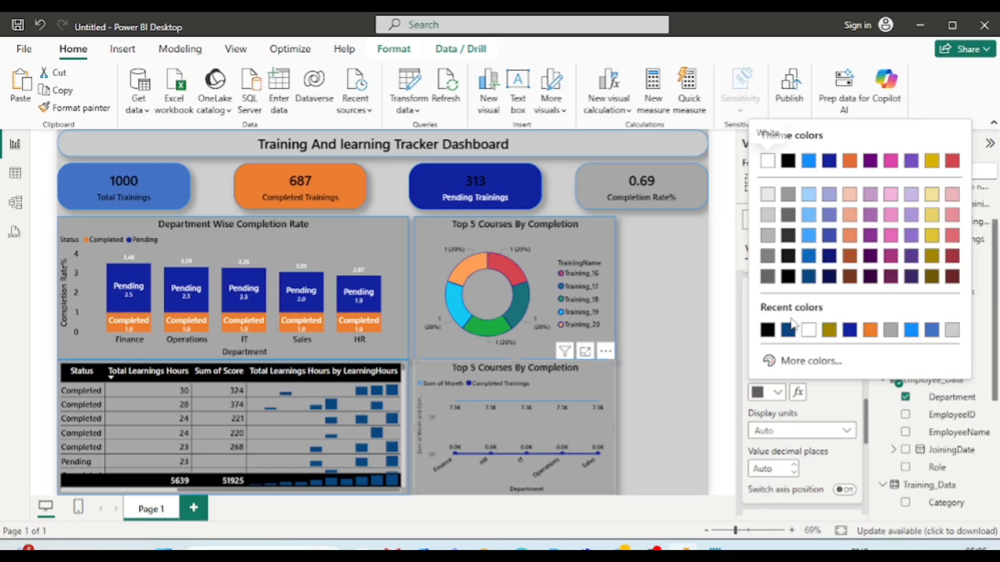
click(767, 331)
- Set the line chart's Y-axis title to Segoe UI Bold in black
scroll(753, 372, down, 3)
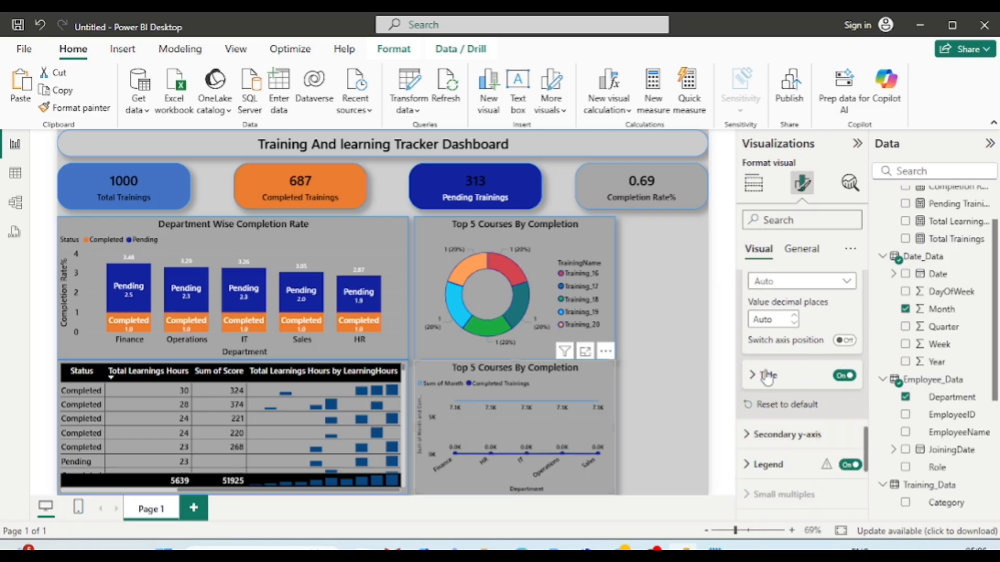
click(759, 375)
scroll(813, 401, down, 2)
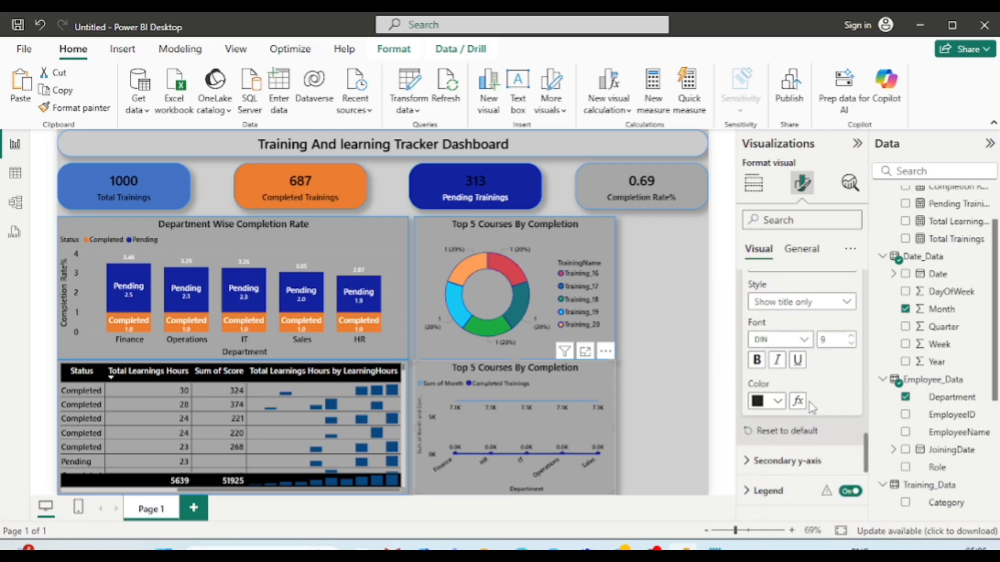
click(807, 344)
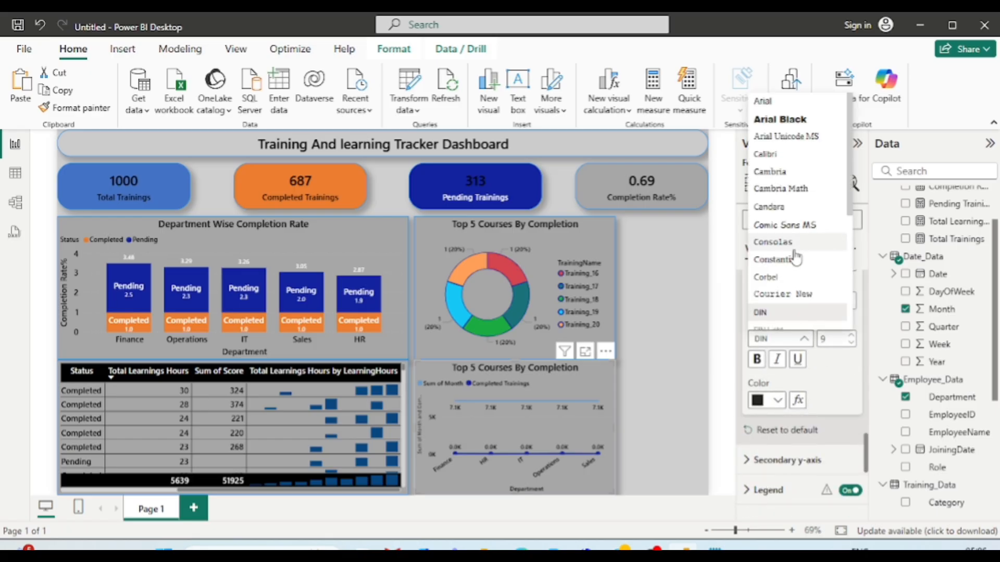
scroll(795, 258, down, 3)
click(788, 203)
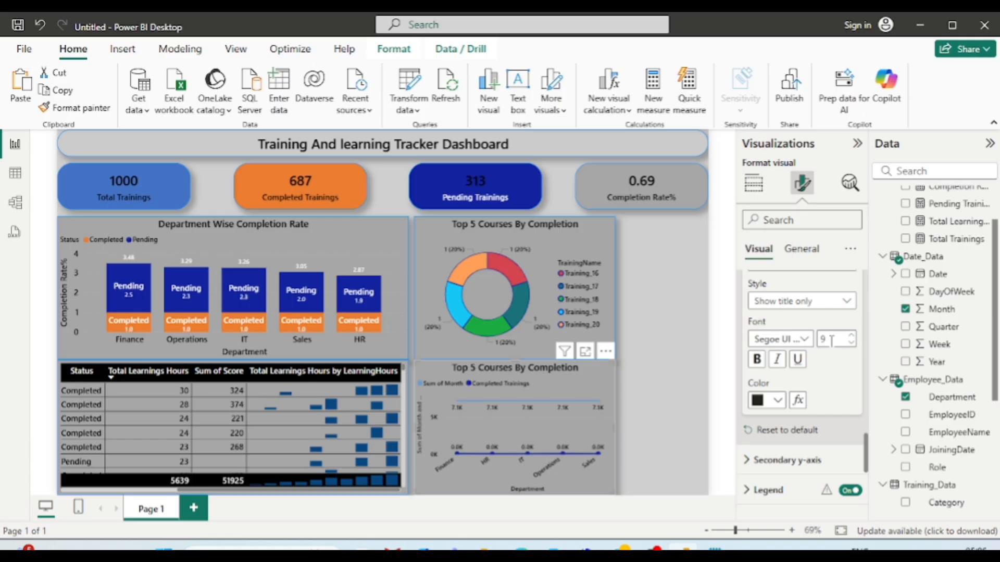
click(776, 401)
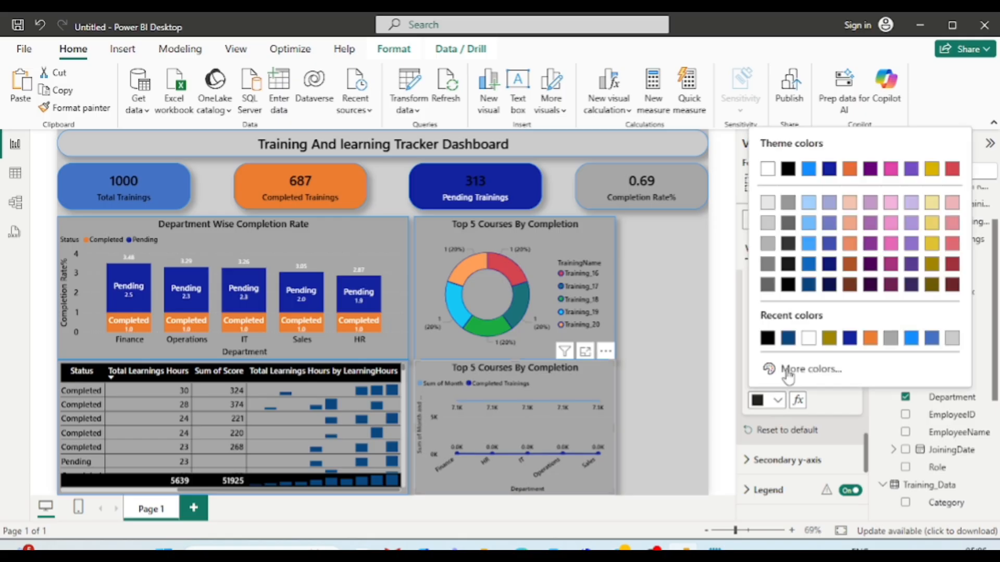
click(768, 344)
- Turn on the shade area under the line chart's series and set its area transparency to 0%
scroll(815, 412, down, 2)
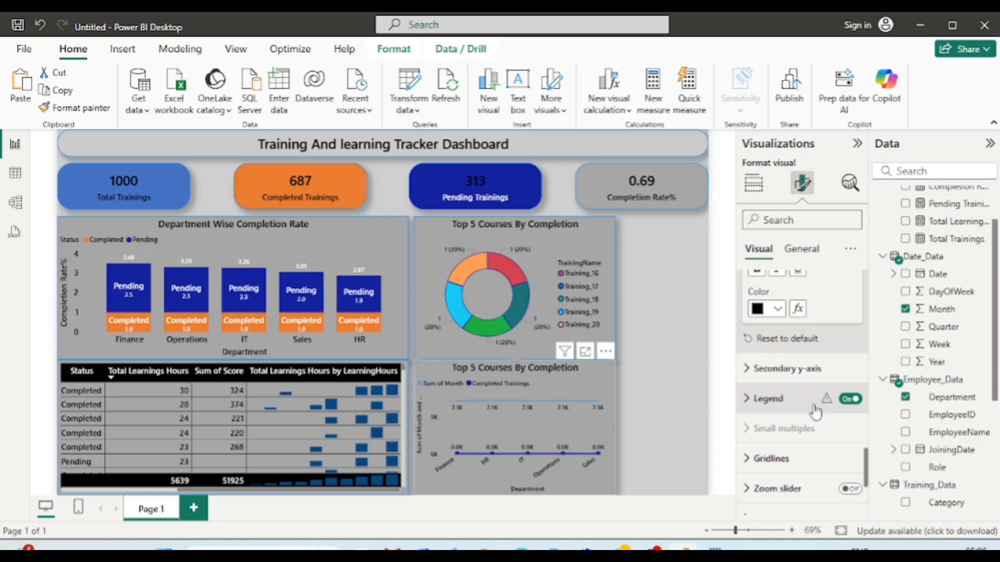
scroll(815, 411, down, 3)
click(849, 409)
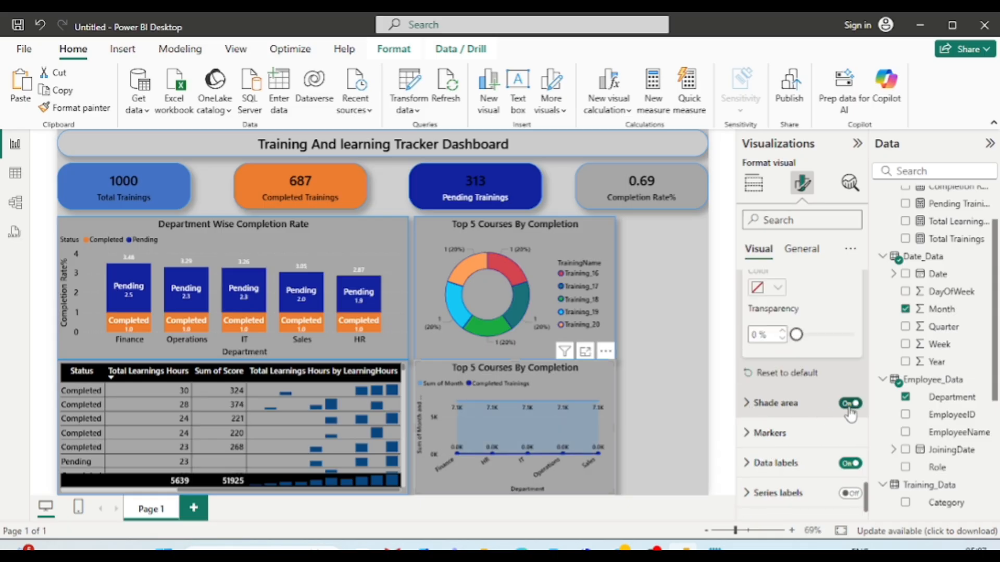
click(748, 404)
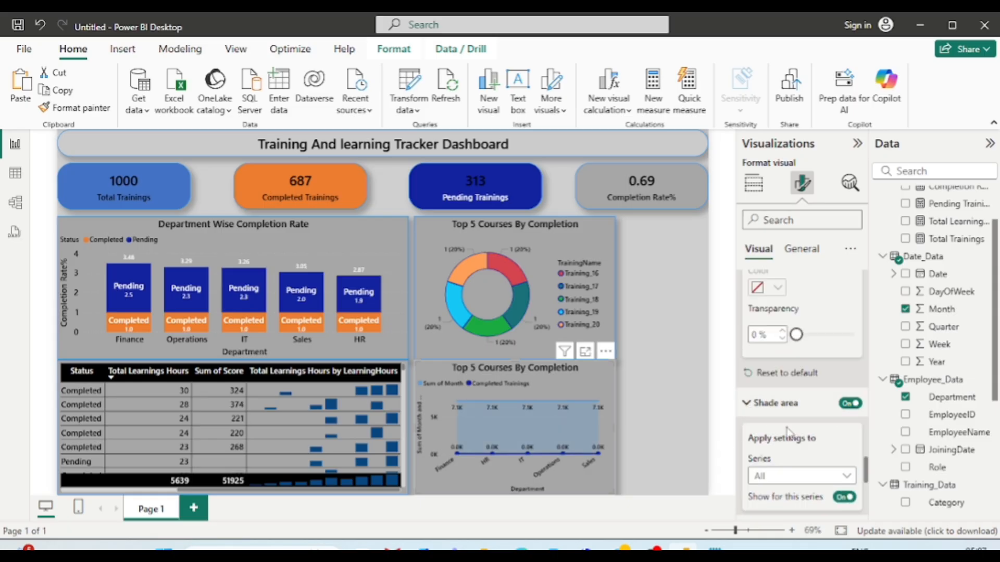
scroll(750, 417, down, 1)
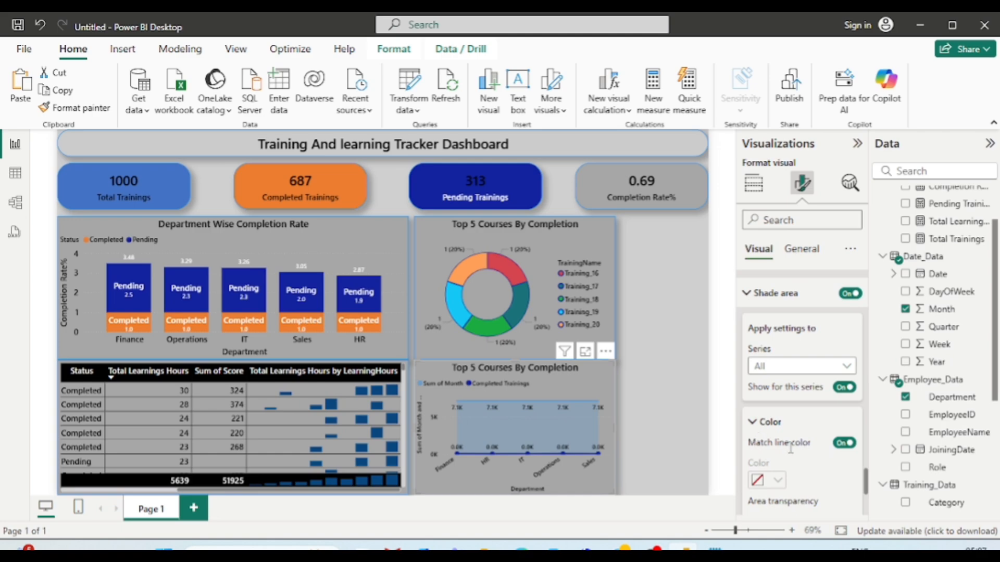
scroll(789, 447, down, 2)
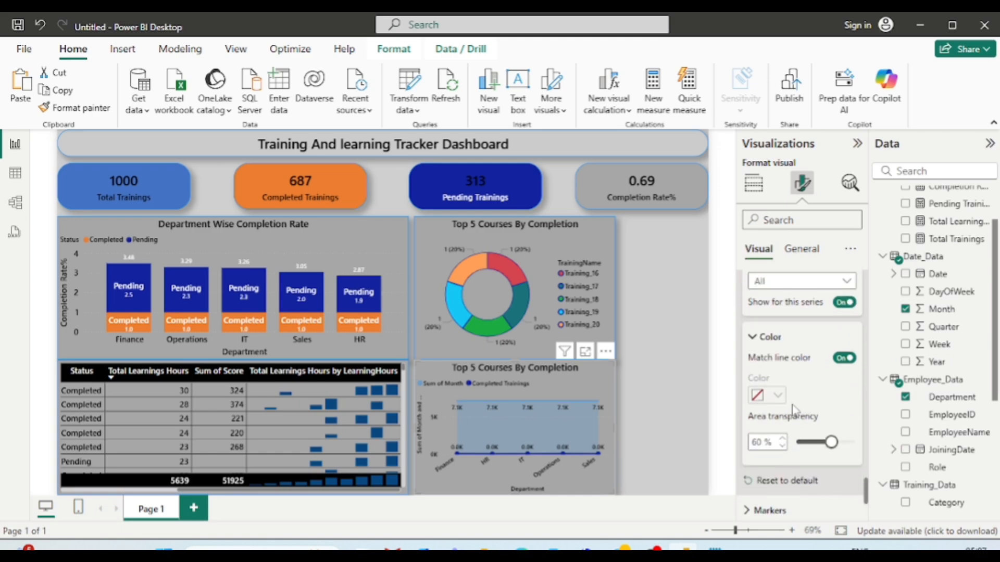
drag(831, 442, 796, 443)
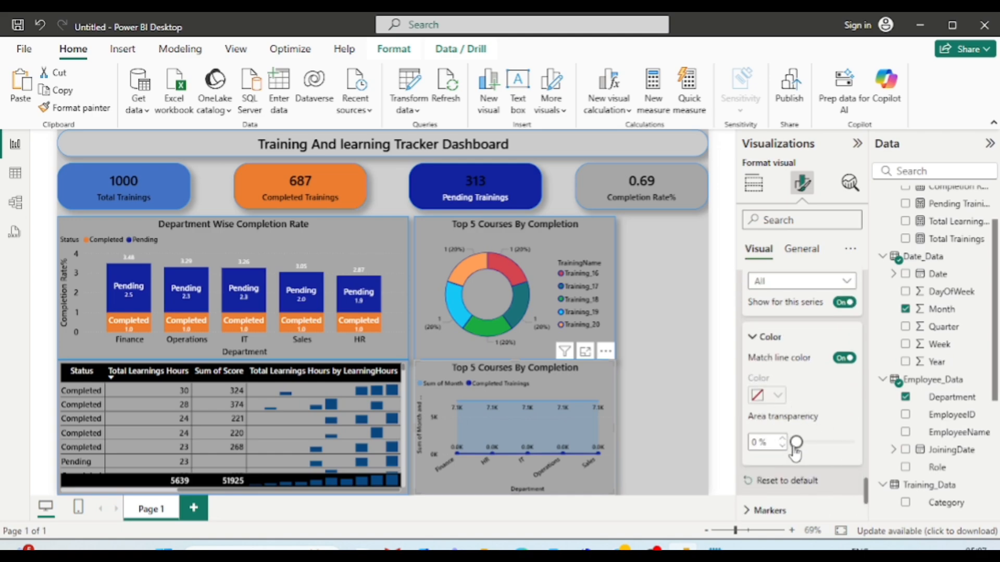
scroll(820, 444, down, 2)
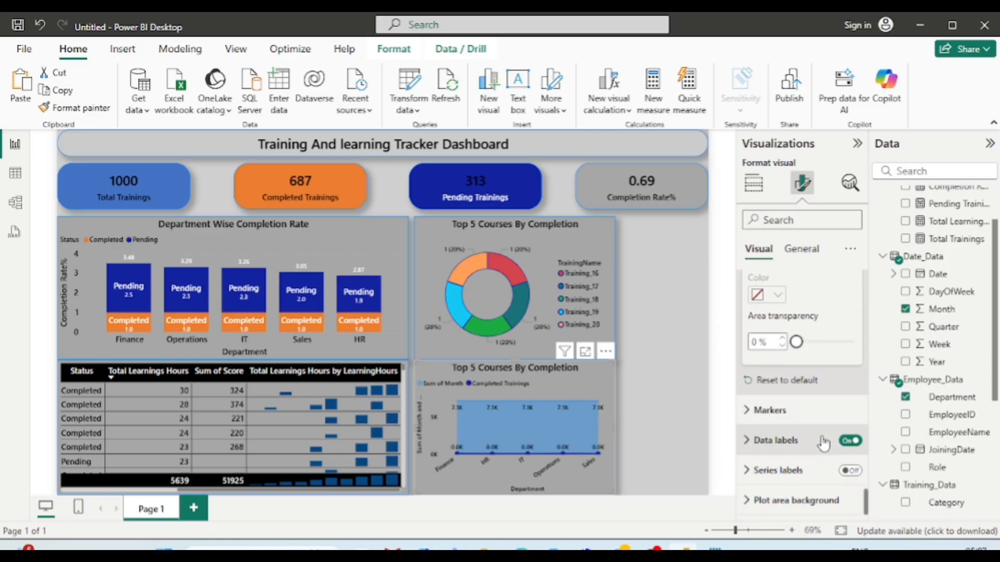
click(822, 442)
scroll(757, 370, down, 1)
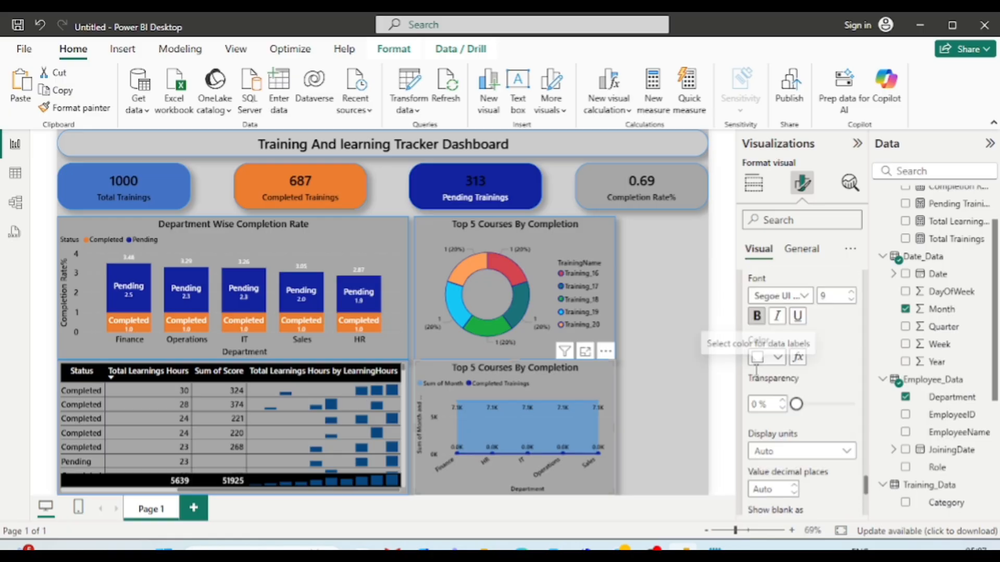
scroll(756, 371, down, 5)
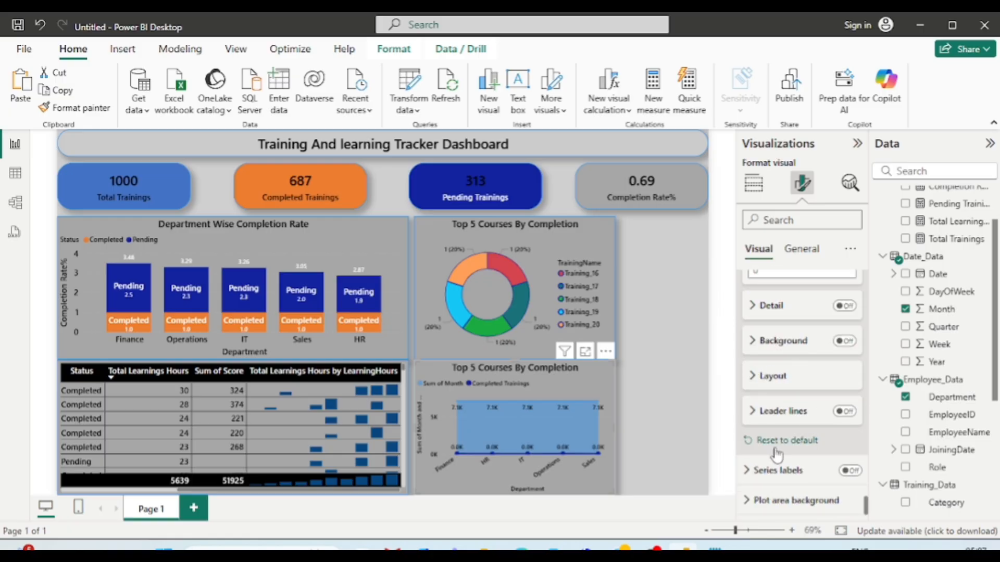
click(748, 470)
scroll(749, 467, down, 5)
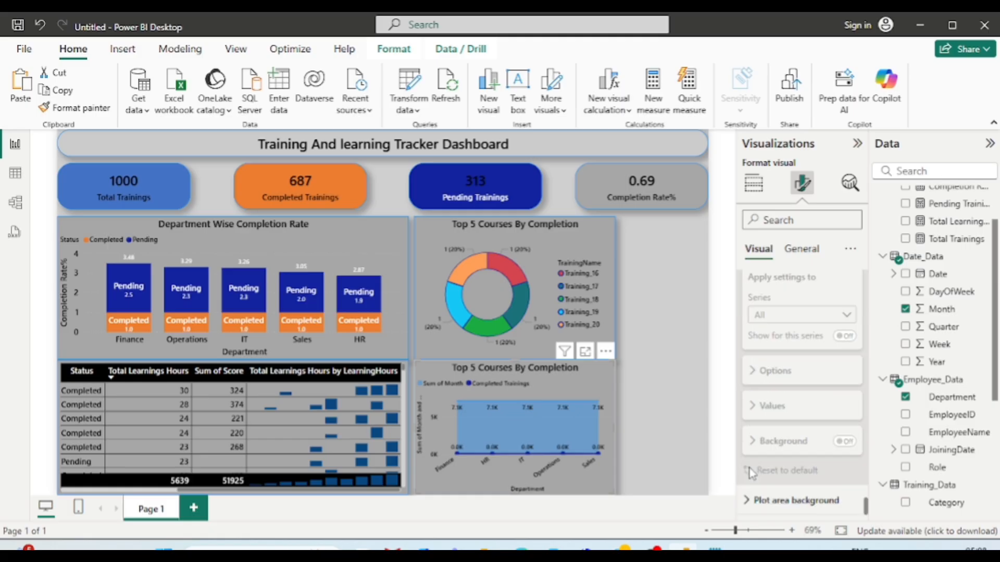
click(648, 428)
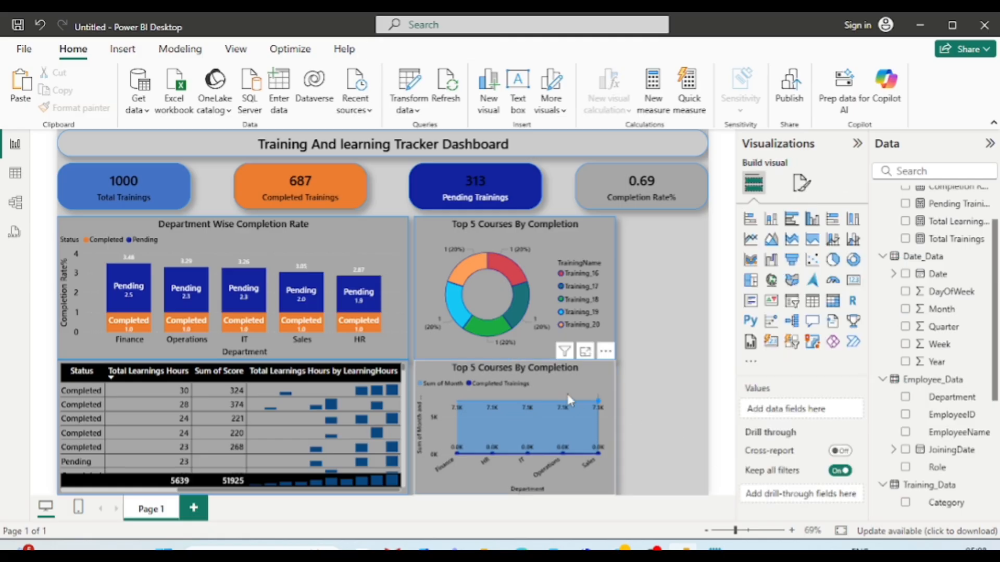
- Change the line chart's title text to "Monthly Completion Trends"
click(523, 395)
click(803, 250)
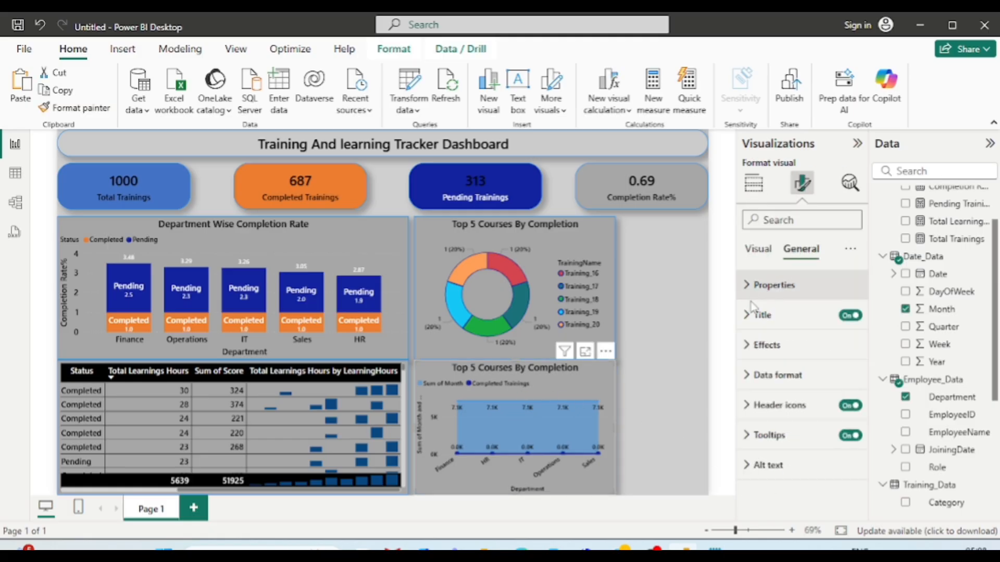
click(752, 315)
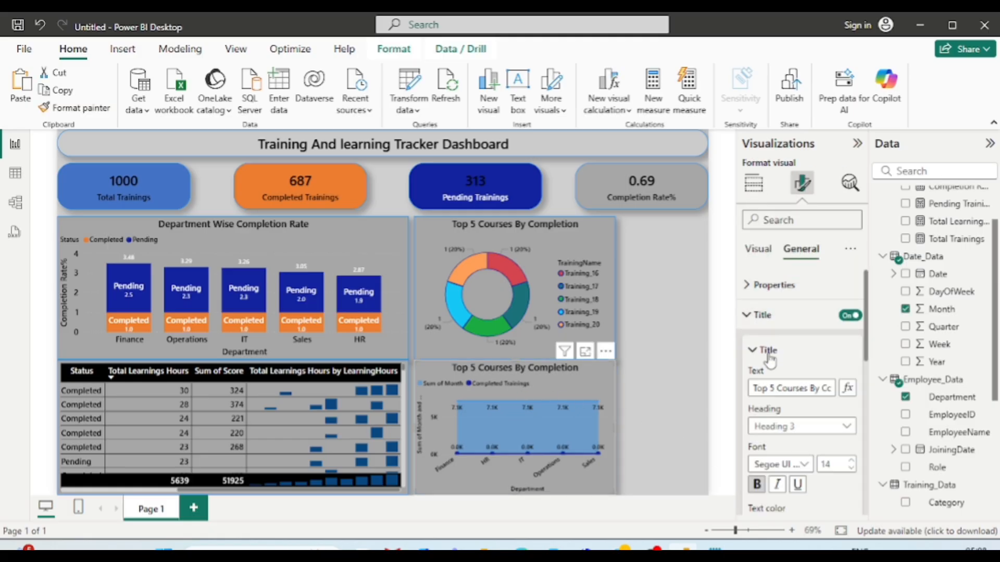
triple_click(786, 388)
text(Month)
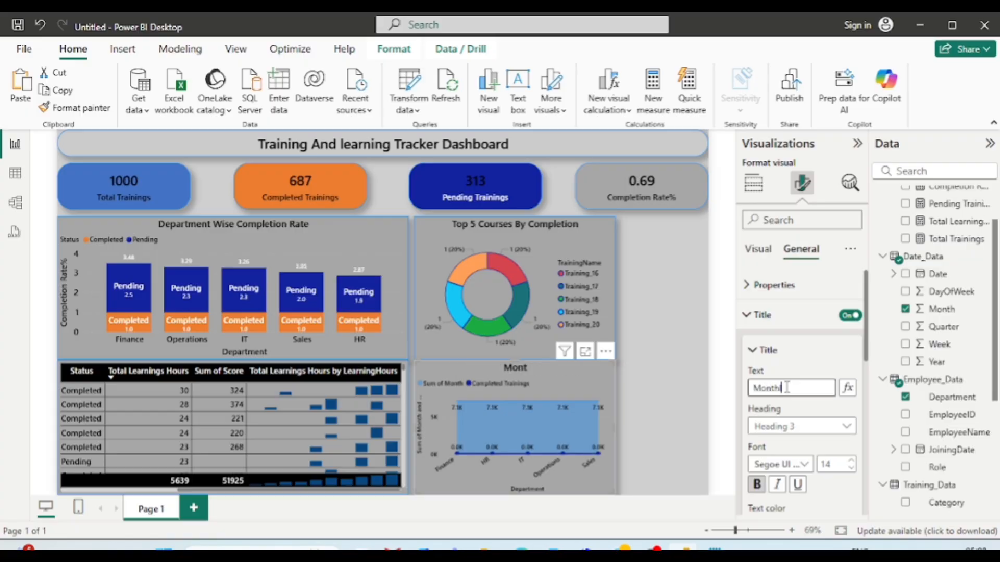
text(ly Completion)
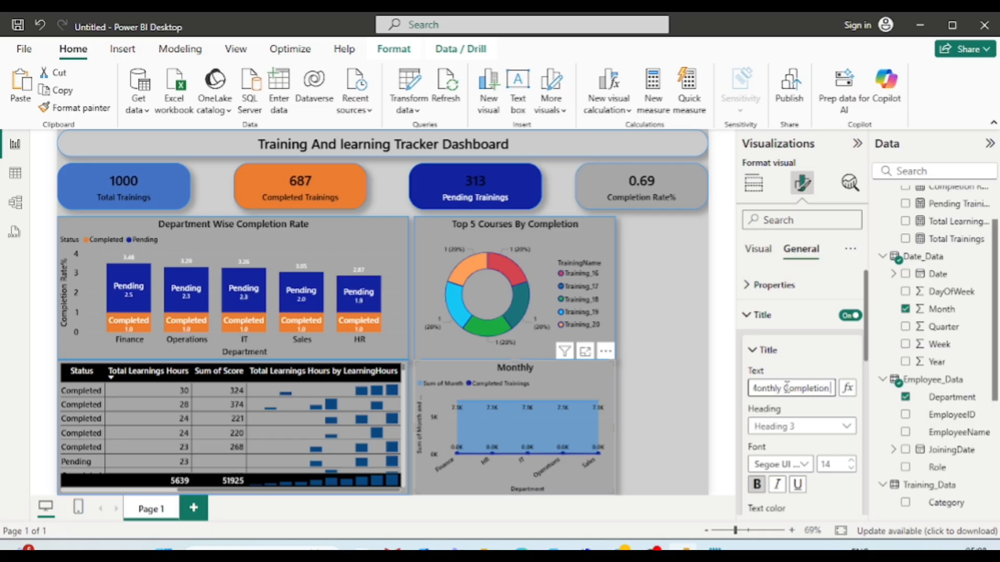
text( Tren)
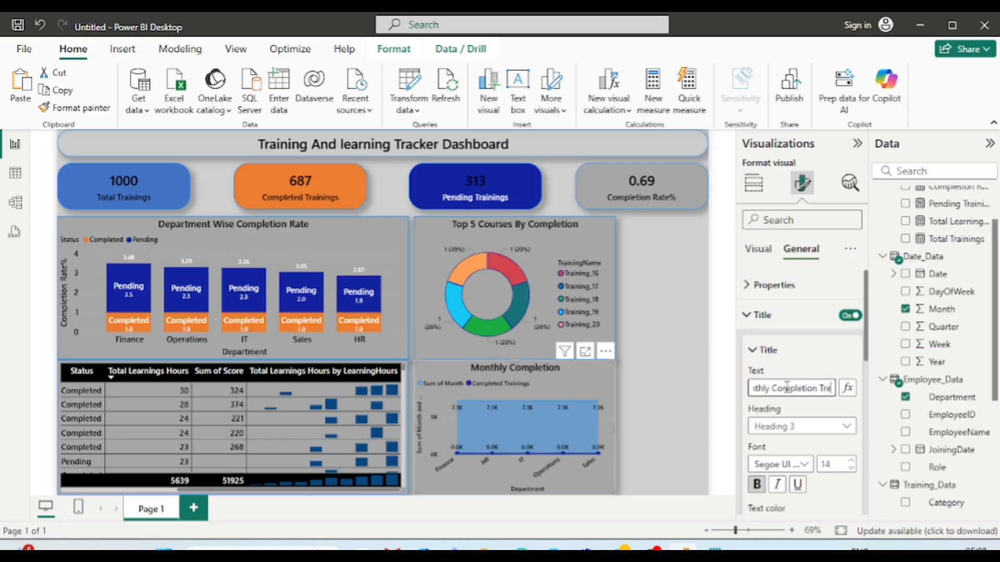
text(ds)
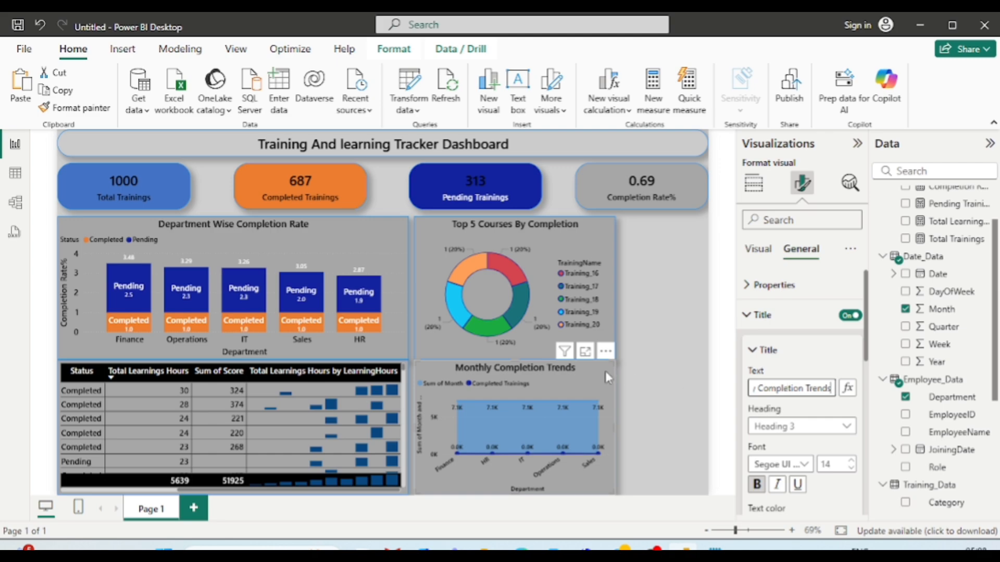
- Turn on the title of the employee table and set its text to "Detailed Table"
click(261, 369)
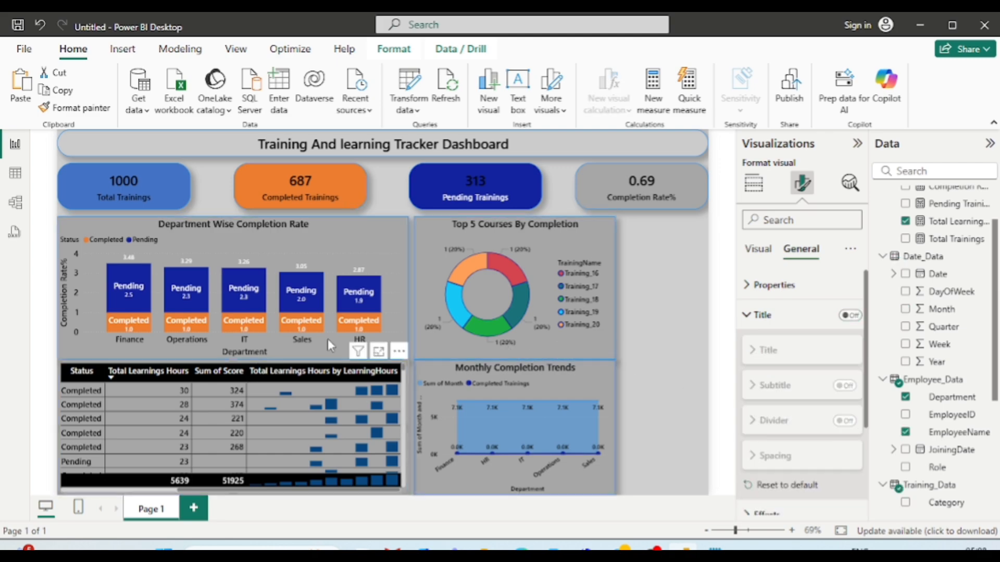
click(849, 315)
click(766, 350)
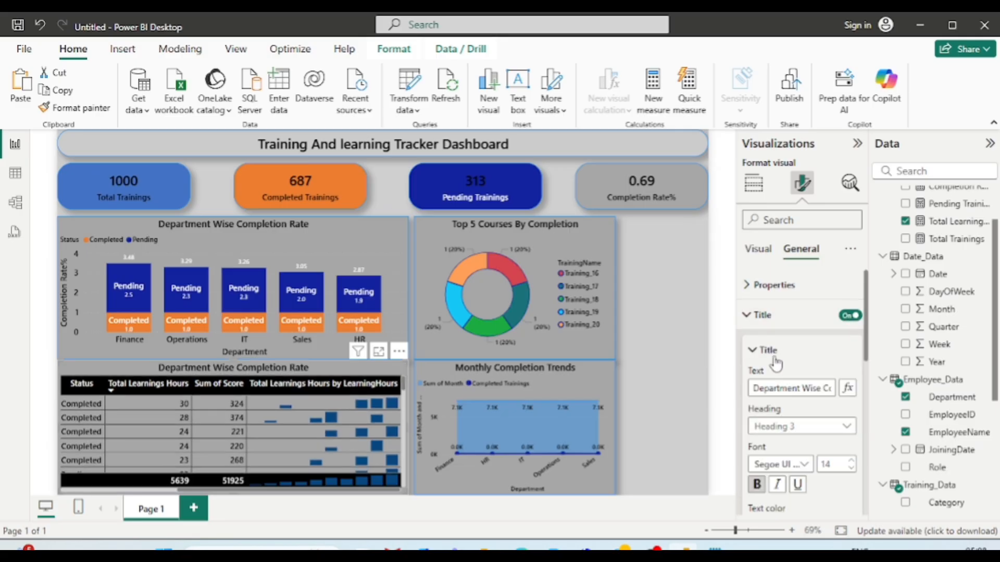
triple_click(790, 389)
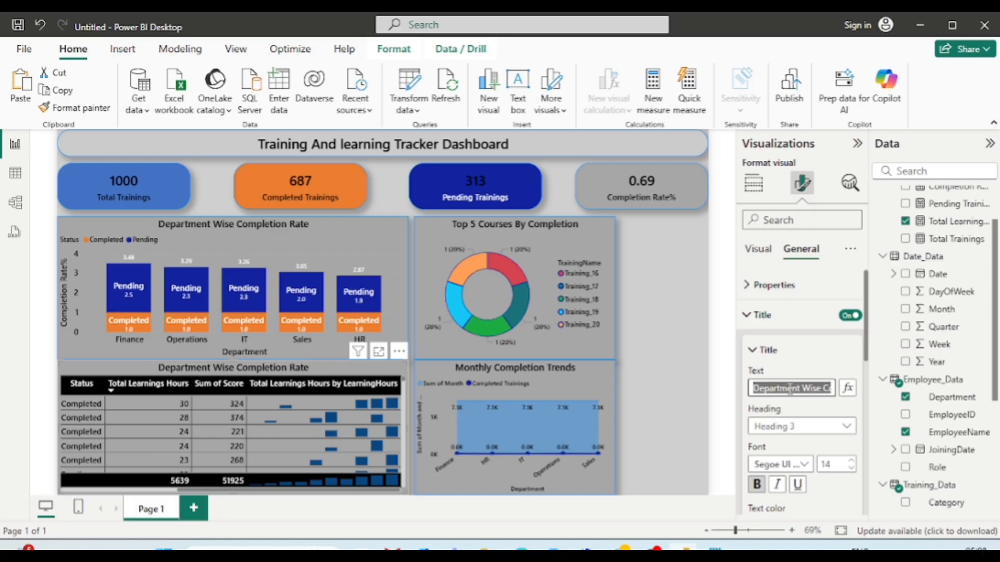
text(Detail)
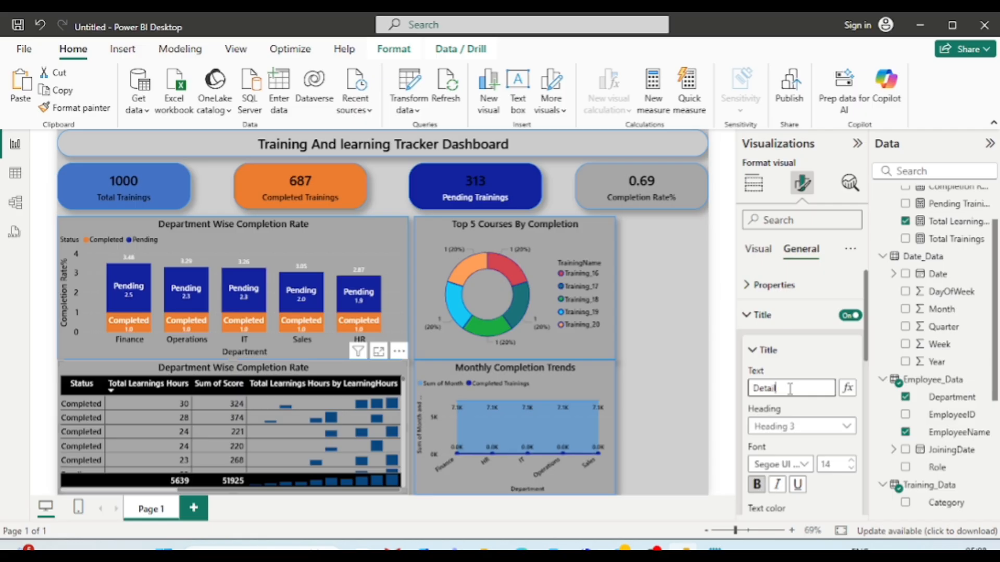
text(ed T)
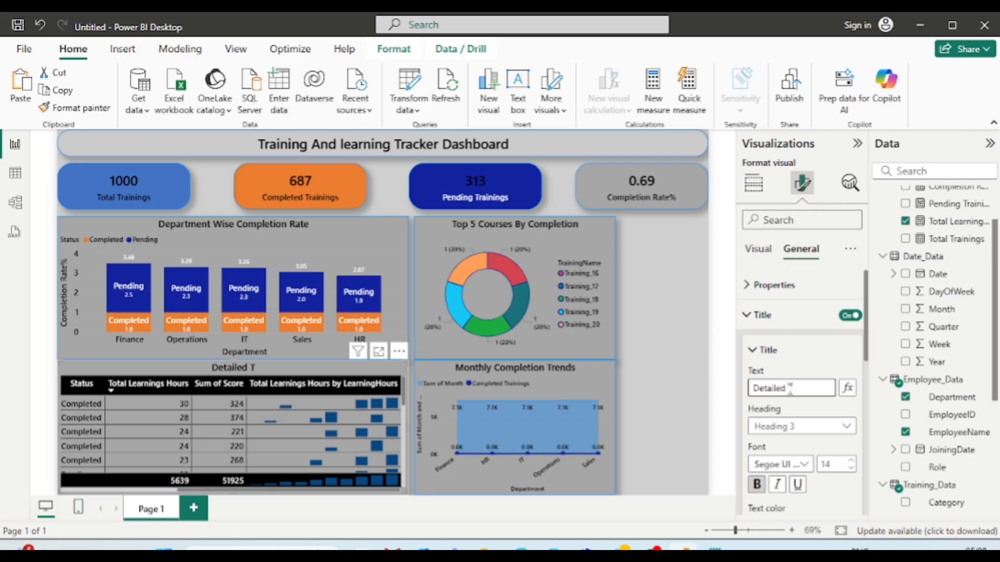
text(able)
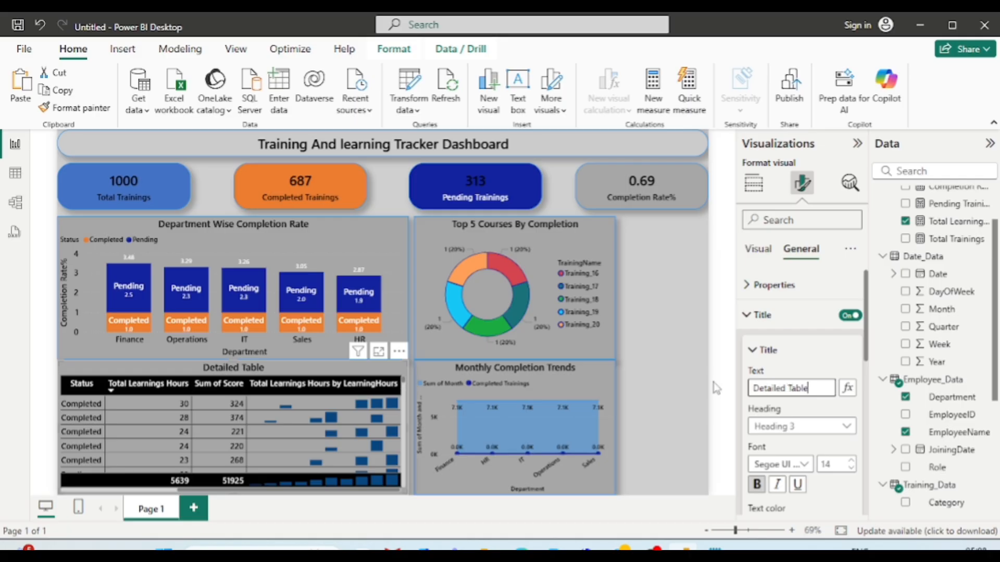
click(684, 403)
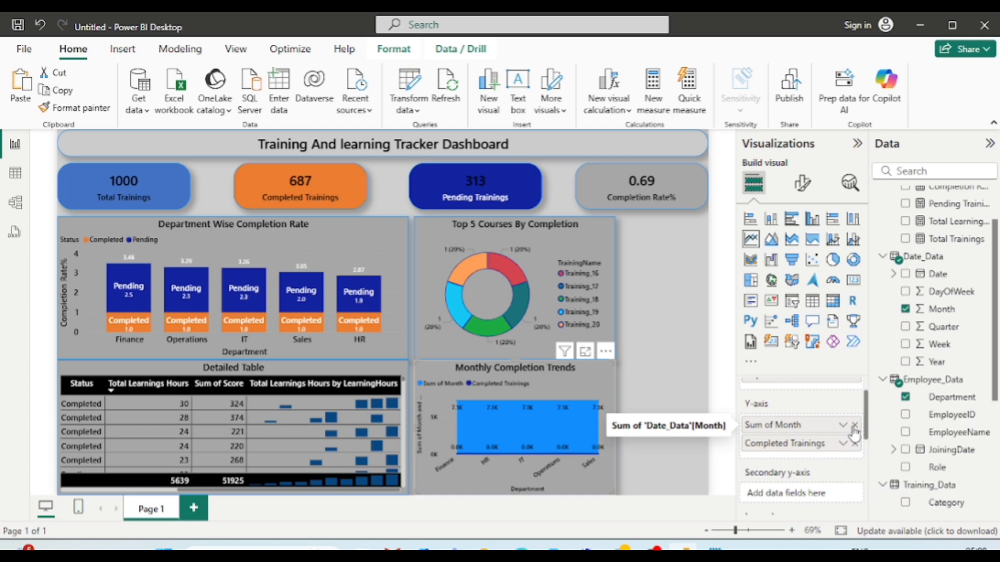
- Remove Sum of Month from the Y-axis of the Monthly Completion Trends chart, keeping only Completed Trainings
click(855, 425)
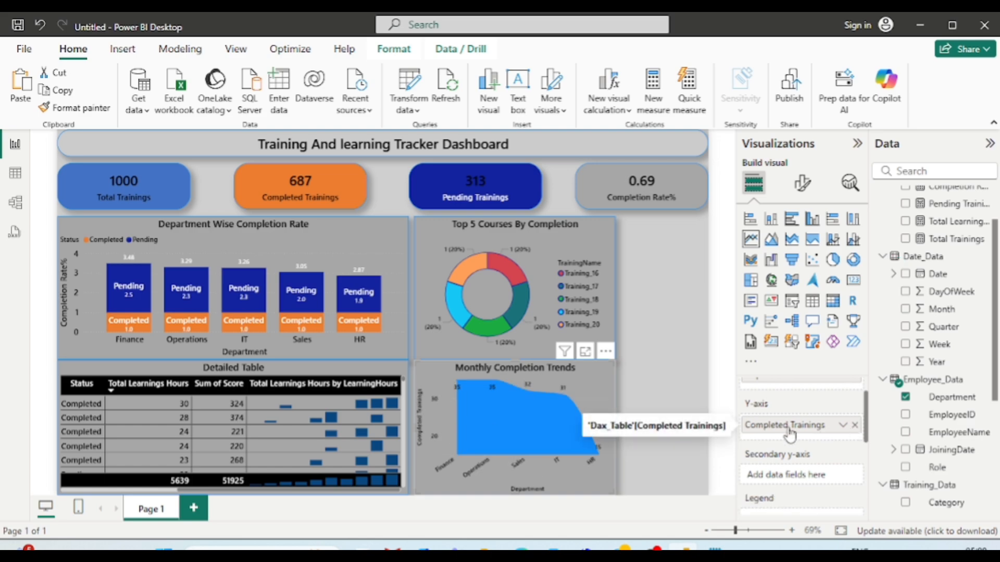
scroll(820, 402, up, 1)
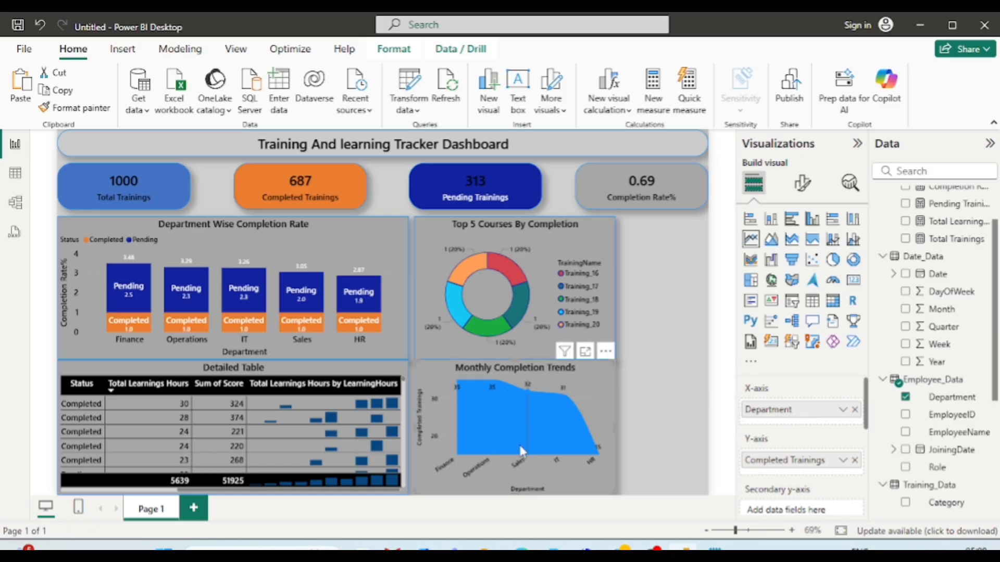
mouse_move(556, 426)
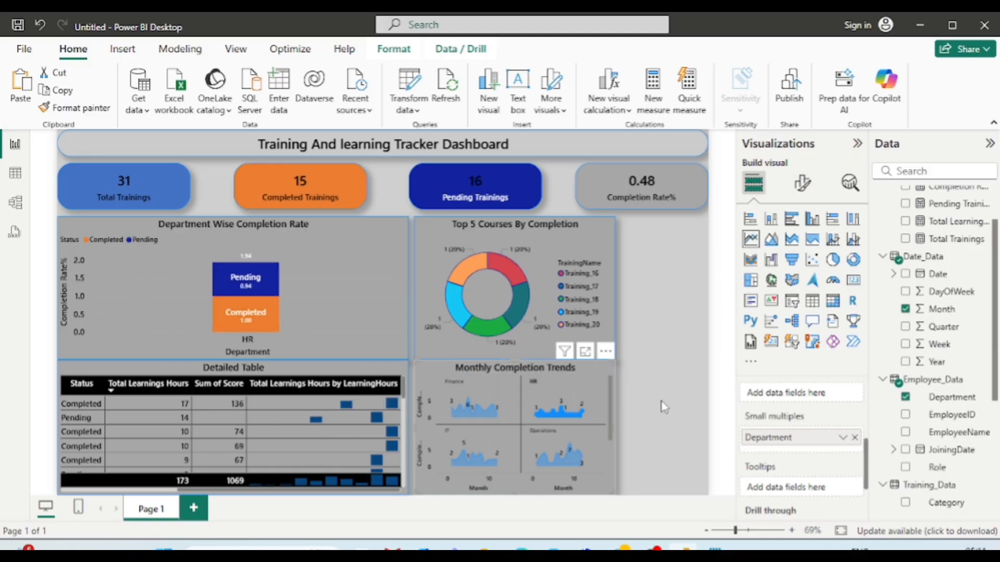
- Clear the HR data point selection in the Monthly Completion Trends chart that cross-filters the dashboard
click(661, 402)
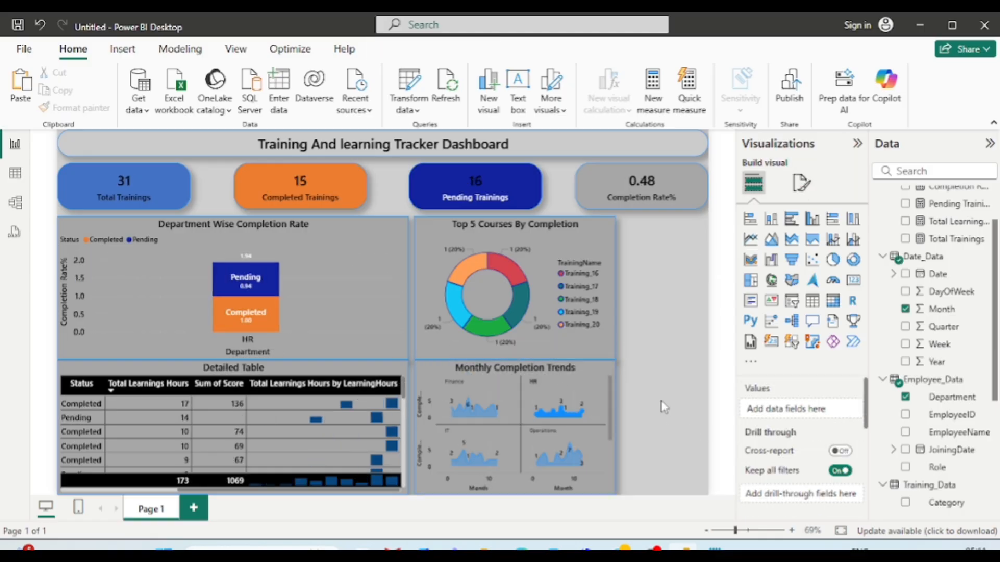
click(442, 373)
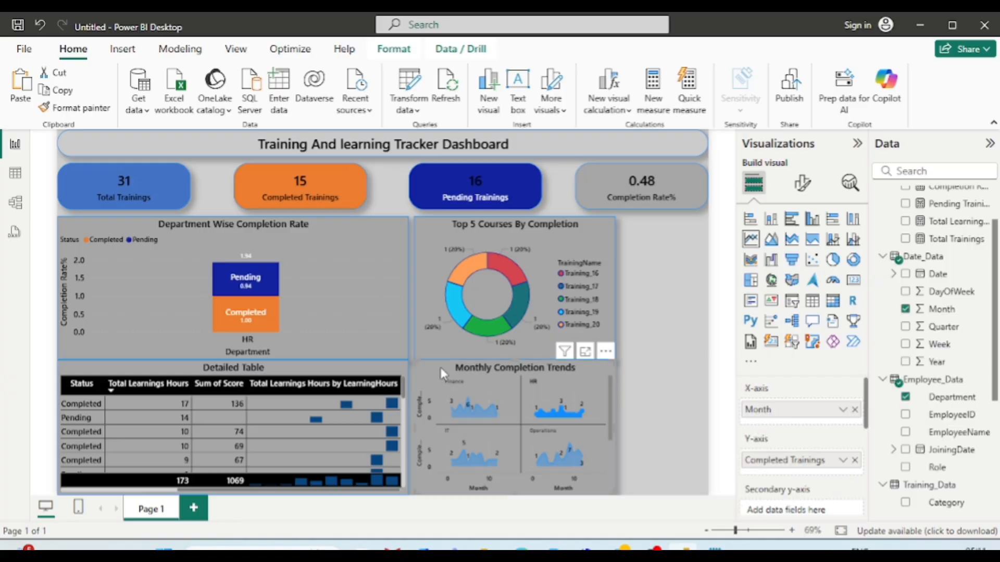
click(266, 233)
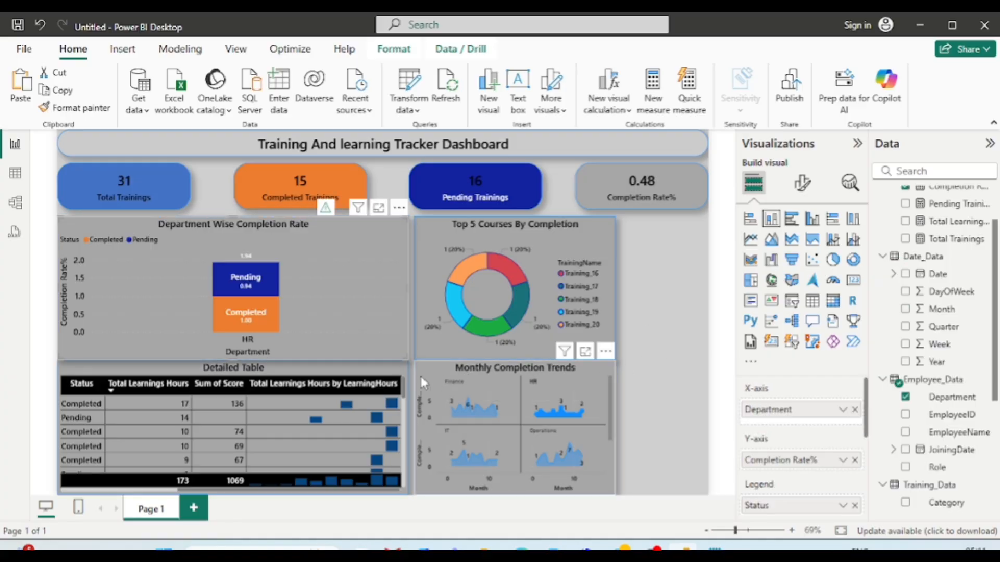
click(479, 387)
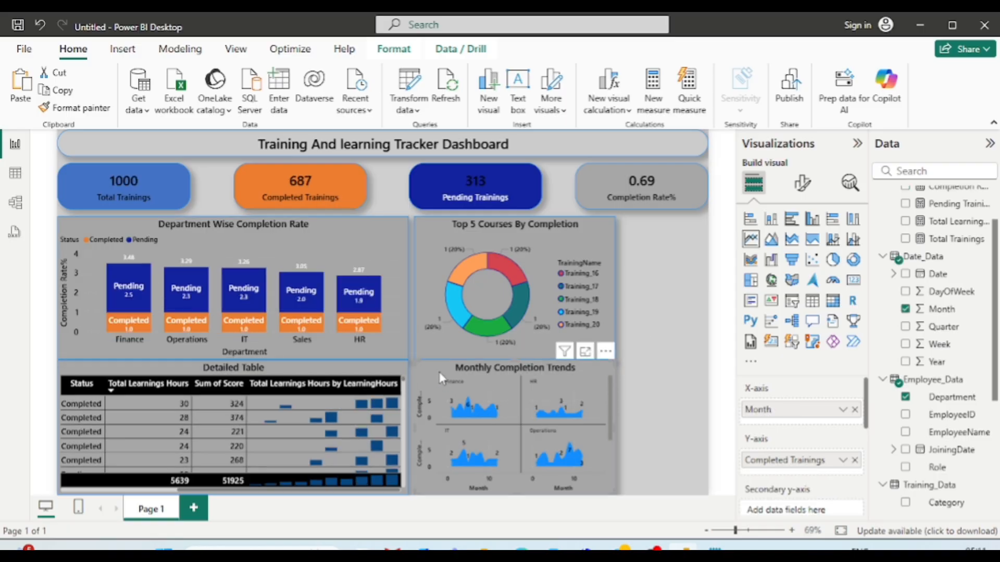
click(814, 192)
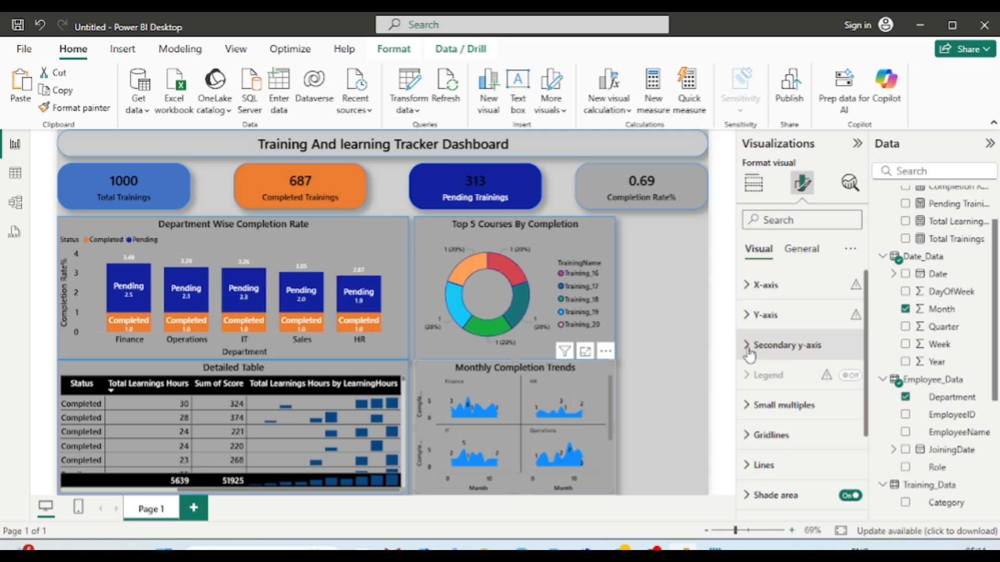
click(677, 419)
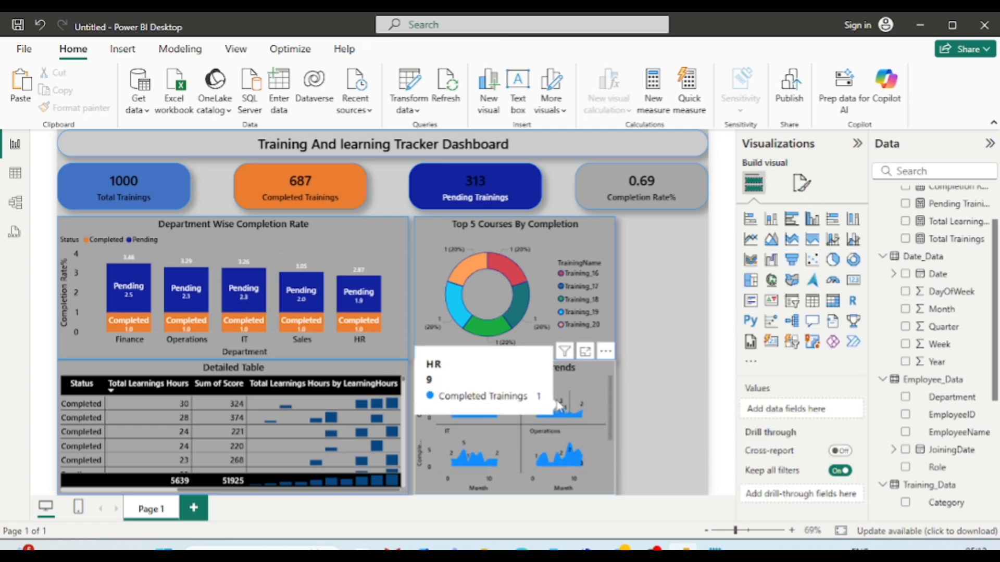
click(589, 370)
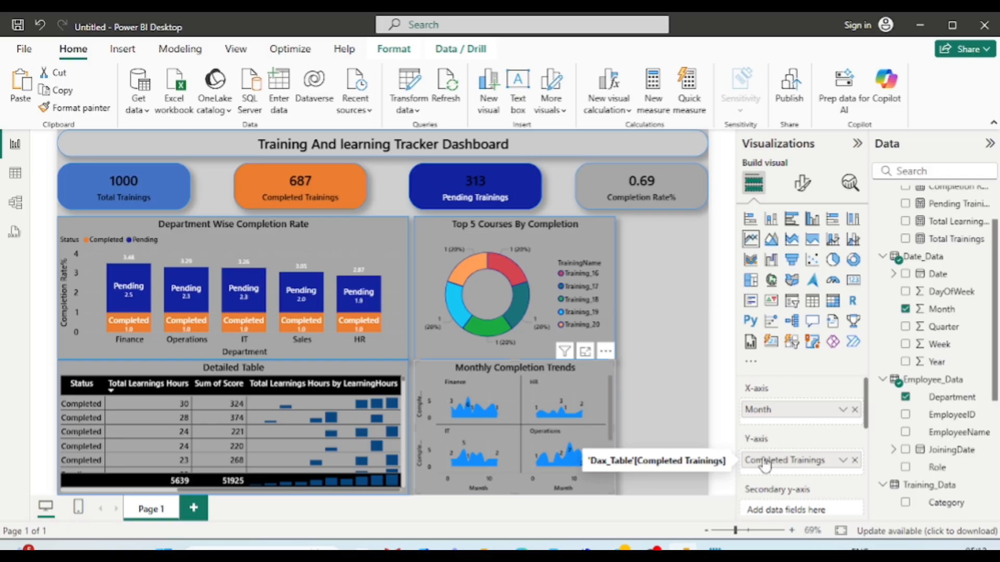
scroll(765, 464, down, 4)
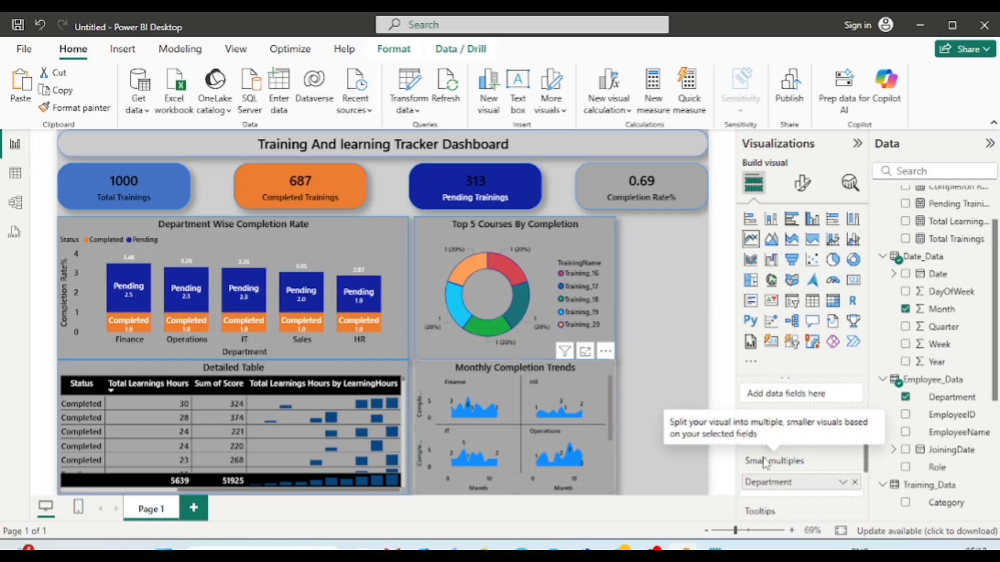
- Add a slicer in the empty space beside the Top 5 Courses donut, with Department from Employee_Data as its field
scroll(764, 462, down, 1)
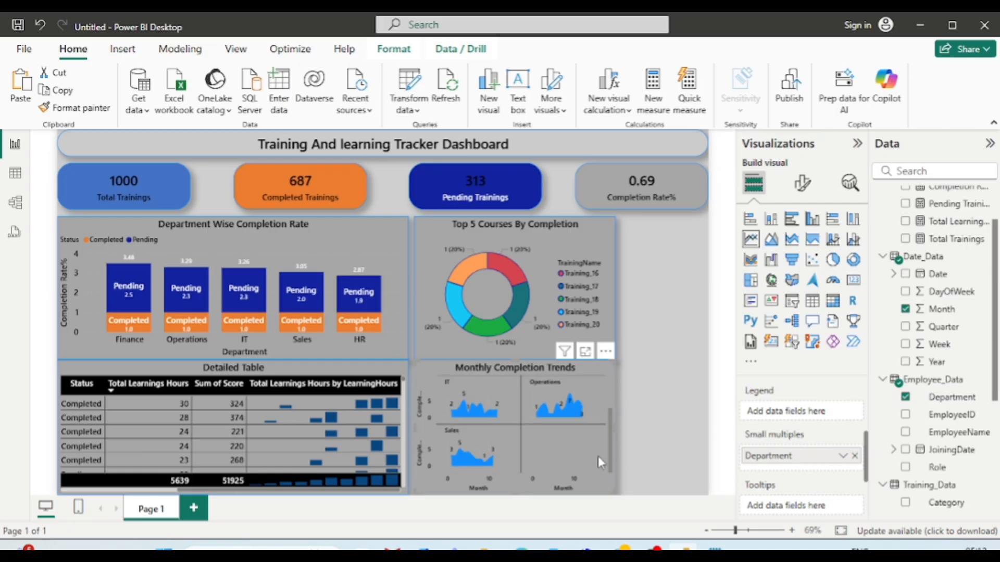
click(661, 286)
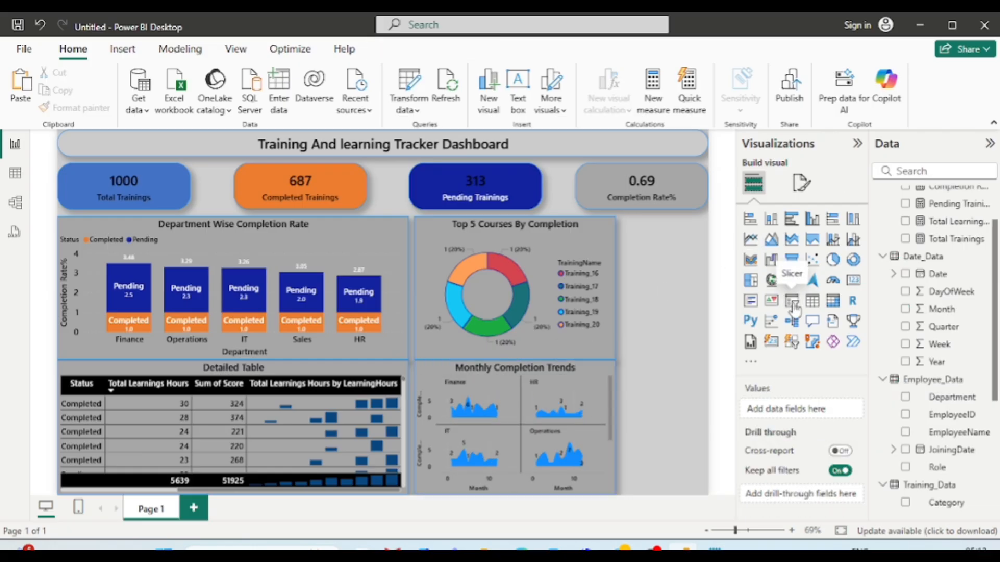
drag(791, 301, 677, 286)
drag(706, 358, 710, 287)
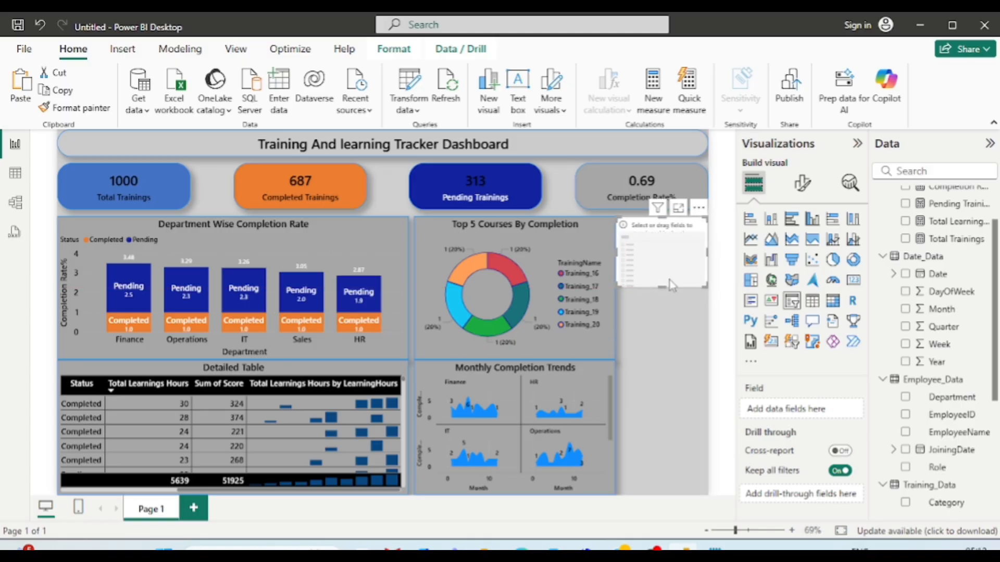
click(906, 399)
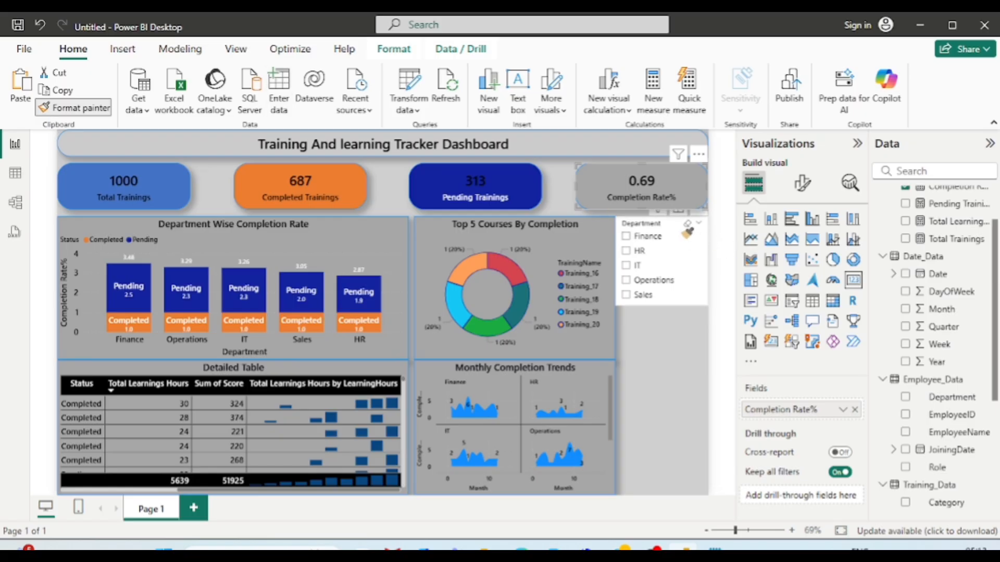
- Copy the Completion Rate% card's formatting onto the Department slicer, enlarge it slightly and turn on its "Select all" option
click(677, 226)
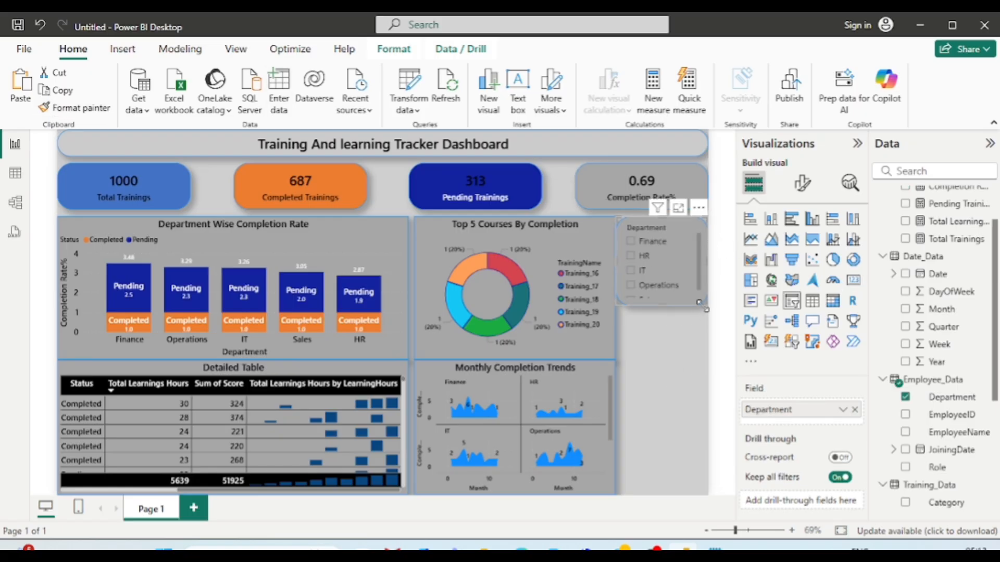
drag(706, 309, 706, 316)
click(802, 183)
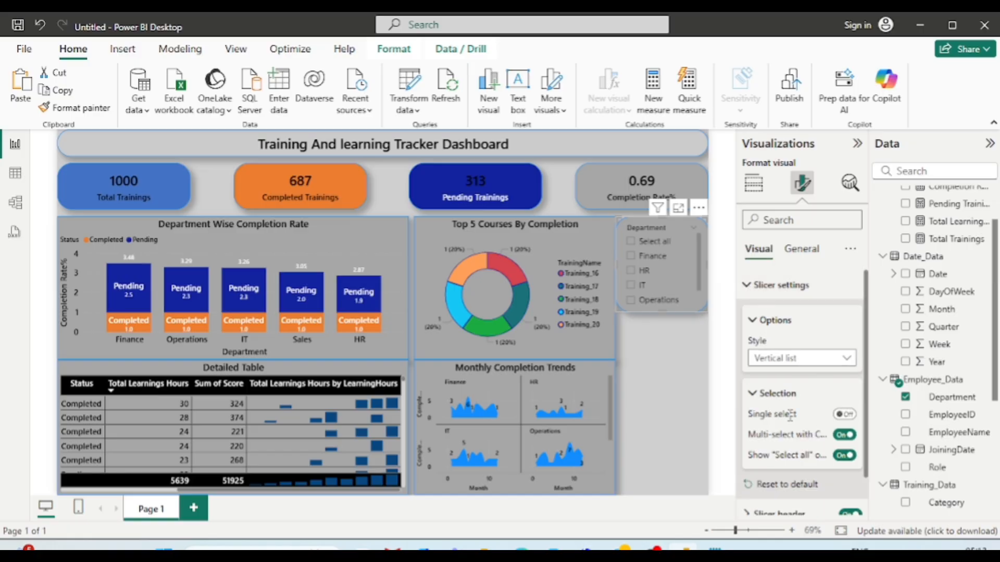
scroll(789, 416, down, 1)
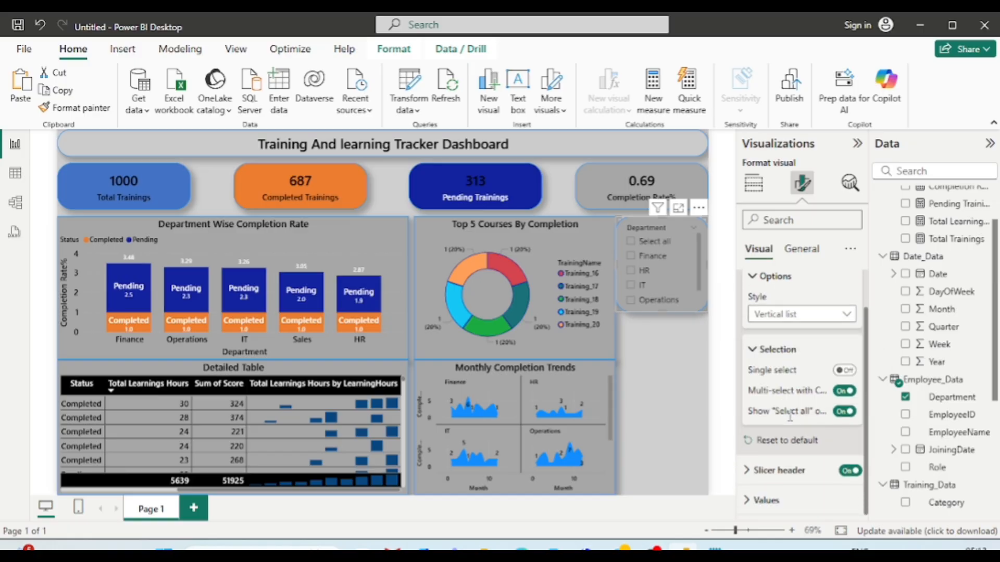
- Format the Department slicer's header text in Segoe UI Semibold, bold and black
click(750, 471)
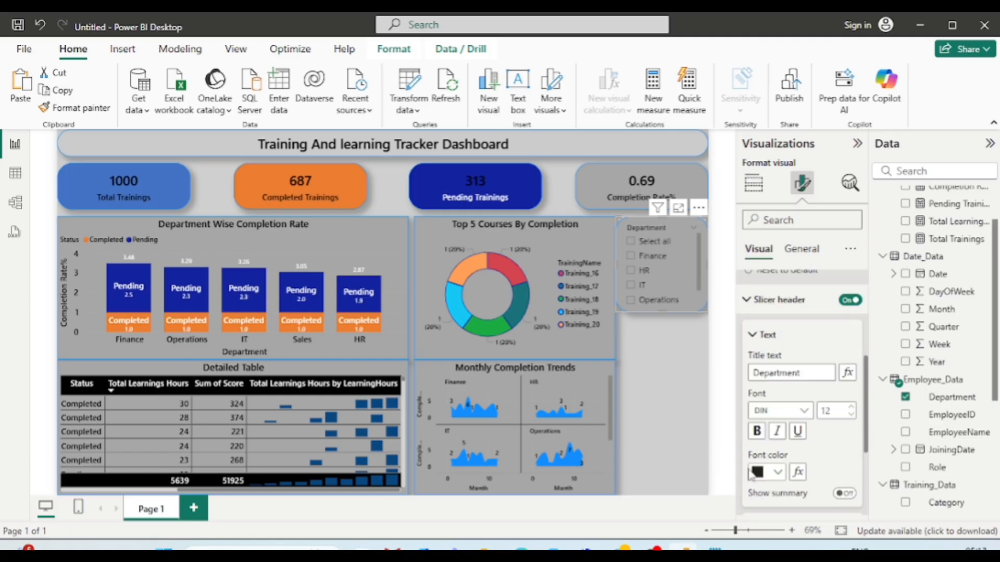
scroll(802, 396, down, 1)
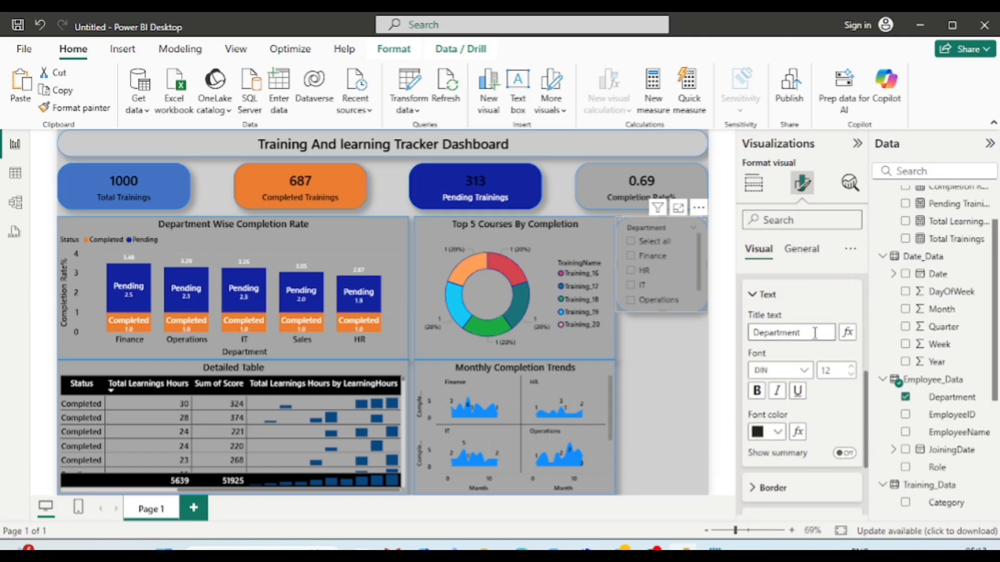
click(805, 371)
scroll(807, 280, down, 3)
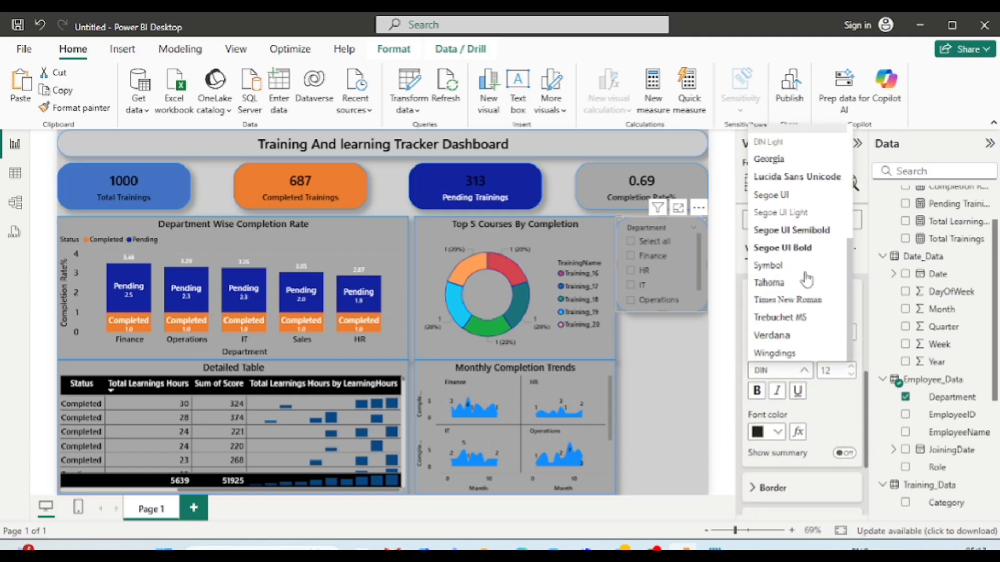
click(792, 230)
scroll(820, 419, down, 3)
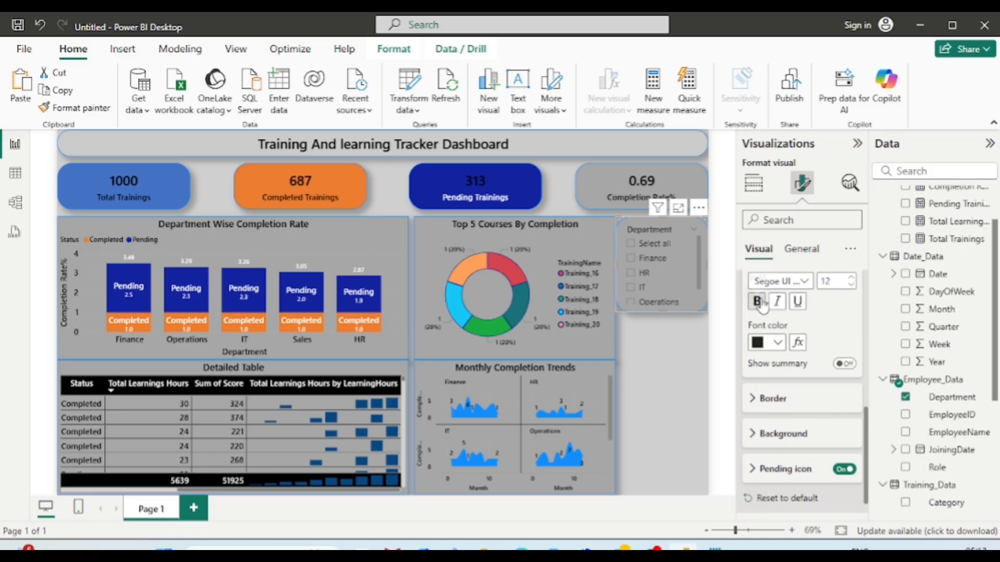
click(778, 342)
click(767, 280)
scroll(756, 411, down, 1)
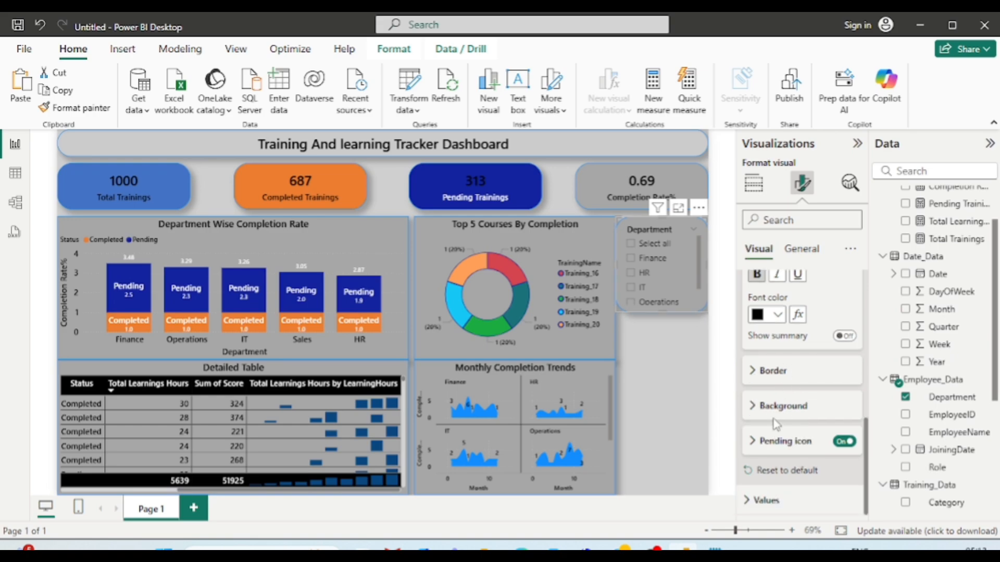
- Format the Department slicer's values in Segoe UI Semibold, bold and black
click(750, 500)
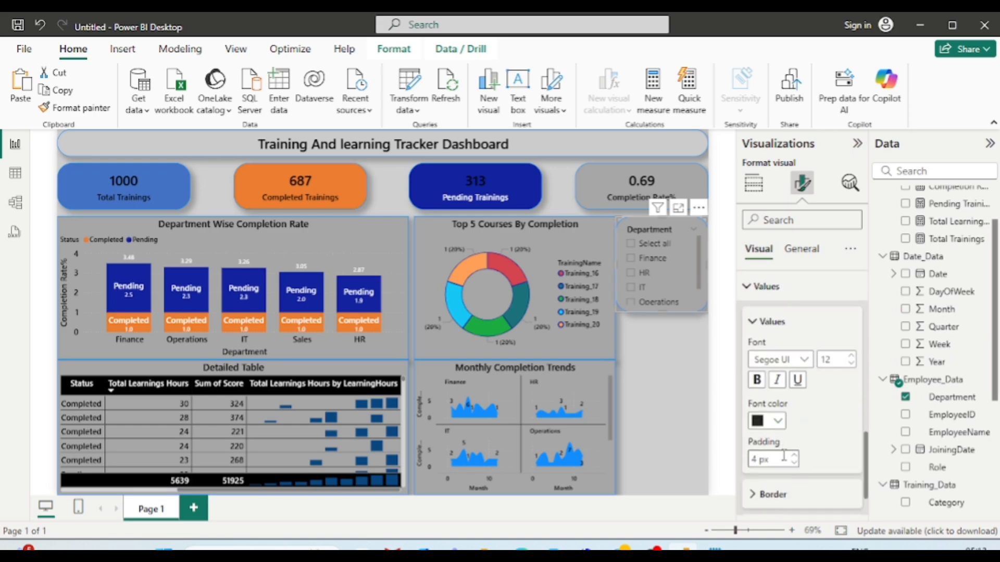
click(805, 359)
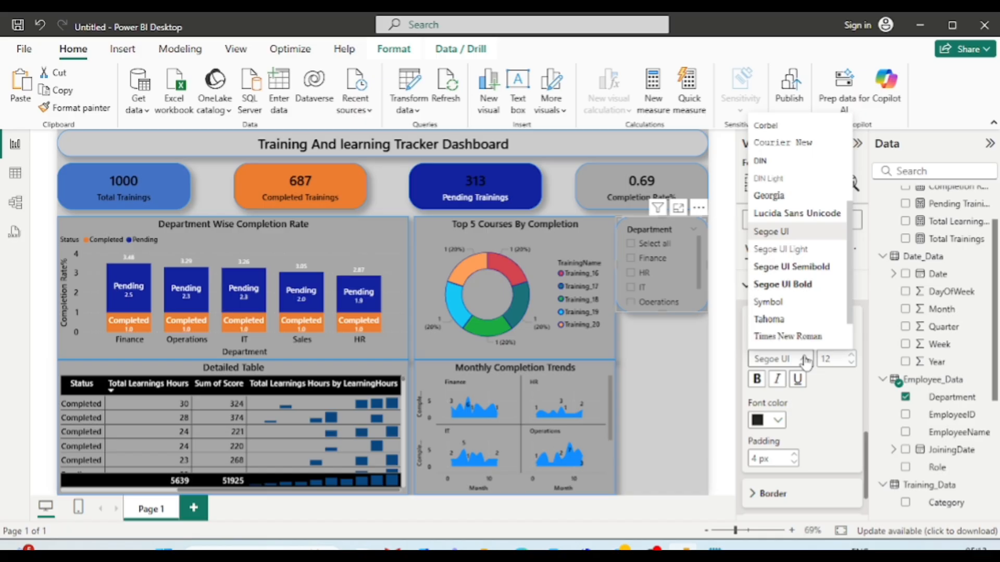
click(808, 271)
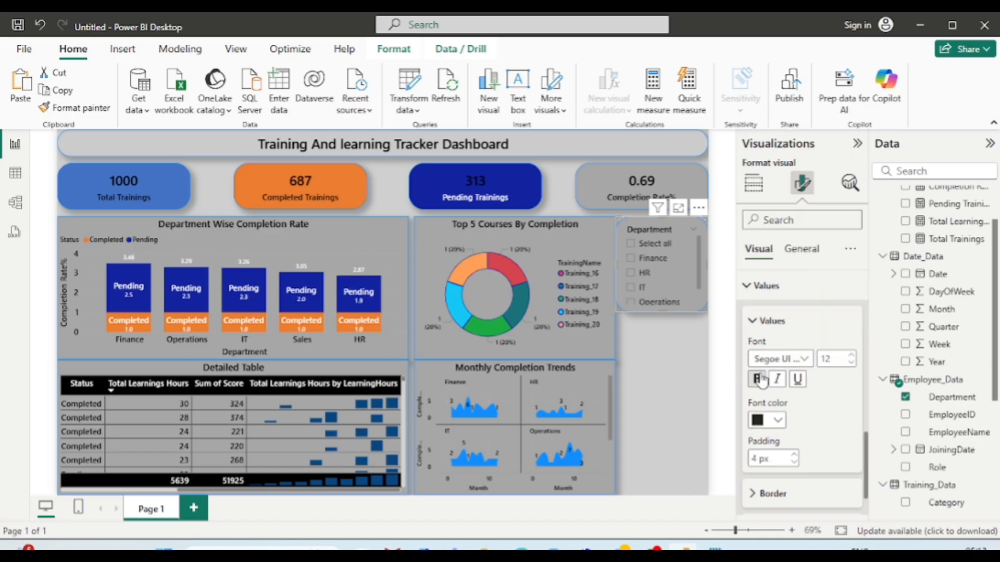
click(778, 420)
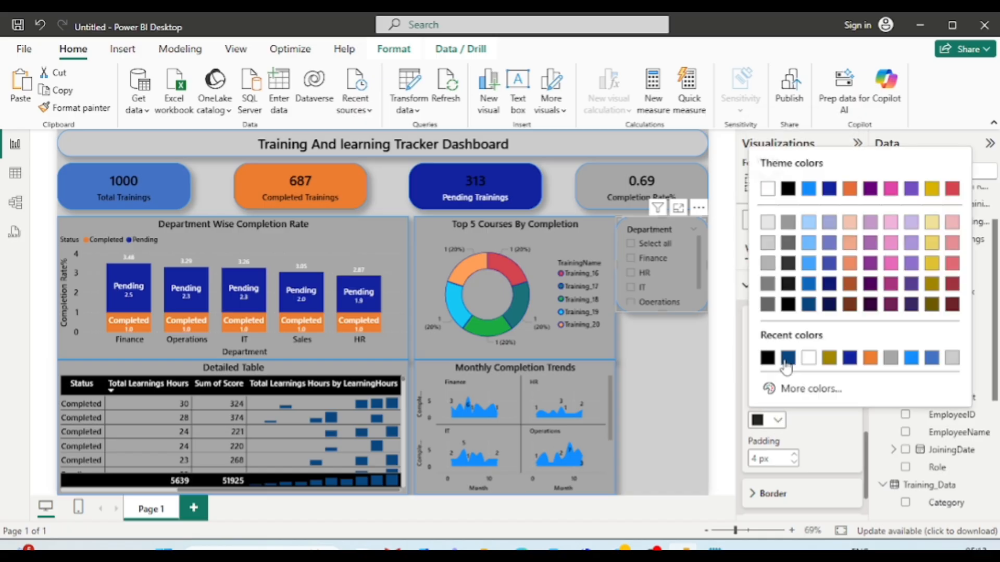
click(769, 361)
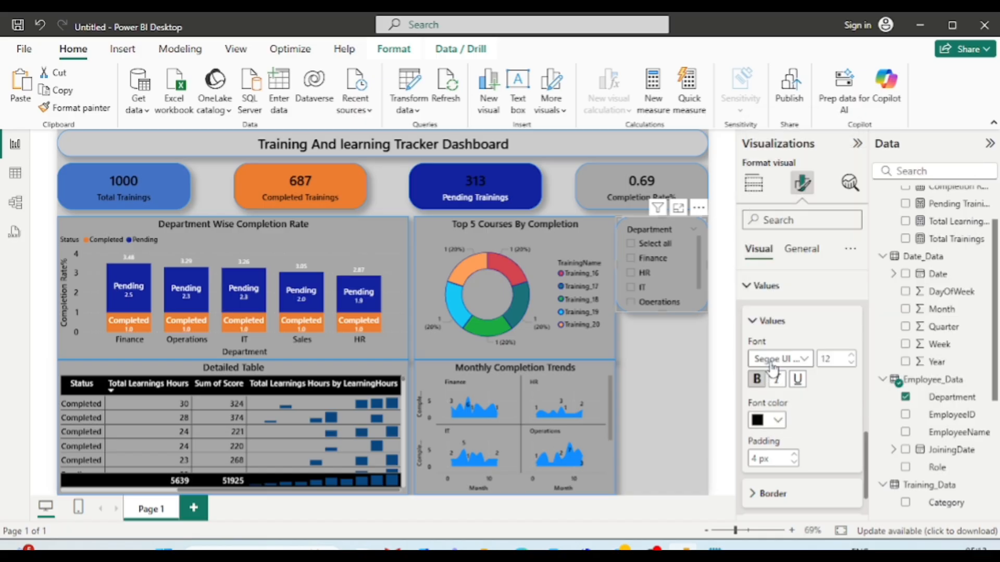
click(670, 439)
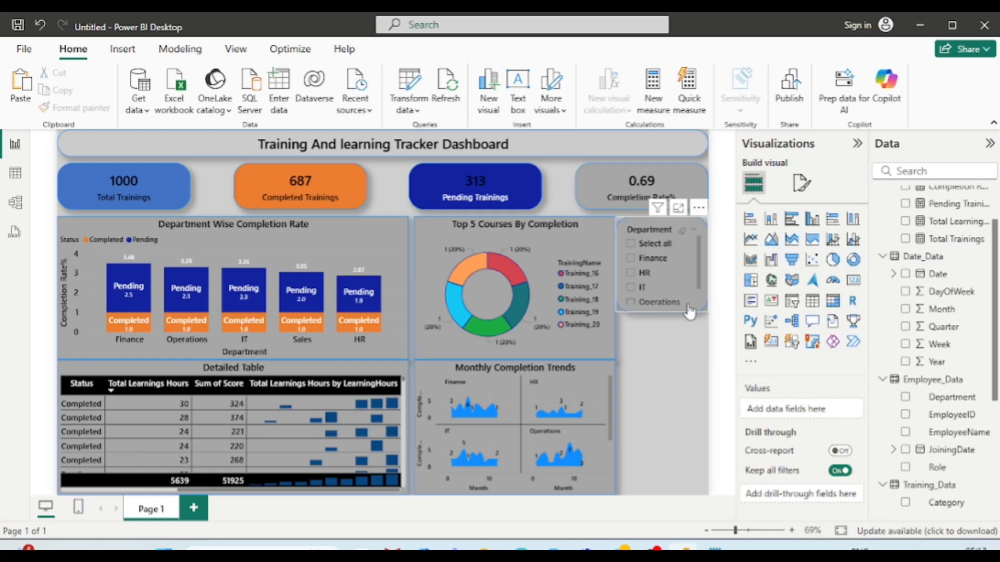
- Lengthen the Department slicer to fit all departments, then duplicate it and place the copy directly below
click(655, 228)
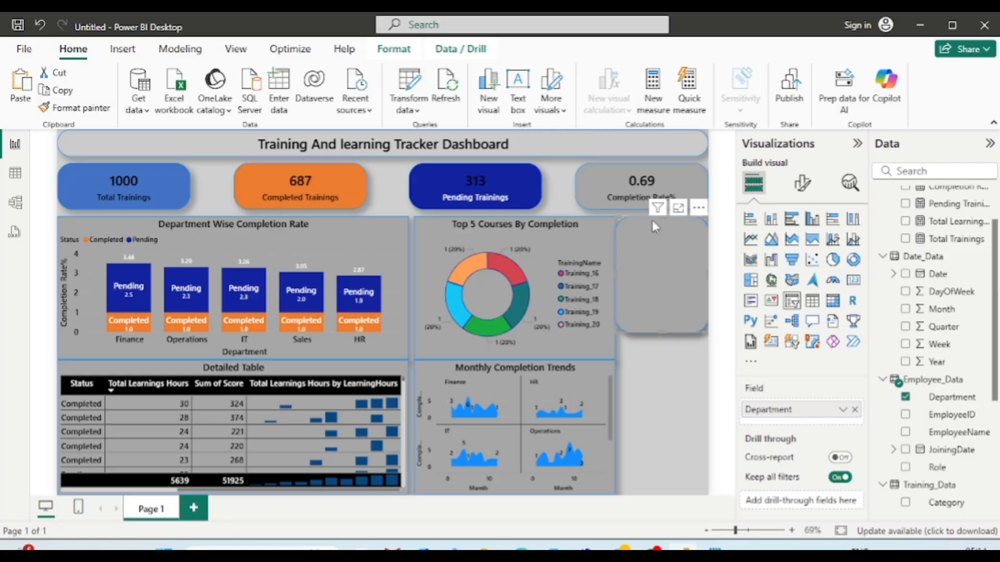
key(ctrl+c)
key(ctrl+v)
drag(672, 384, 672, 348)
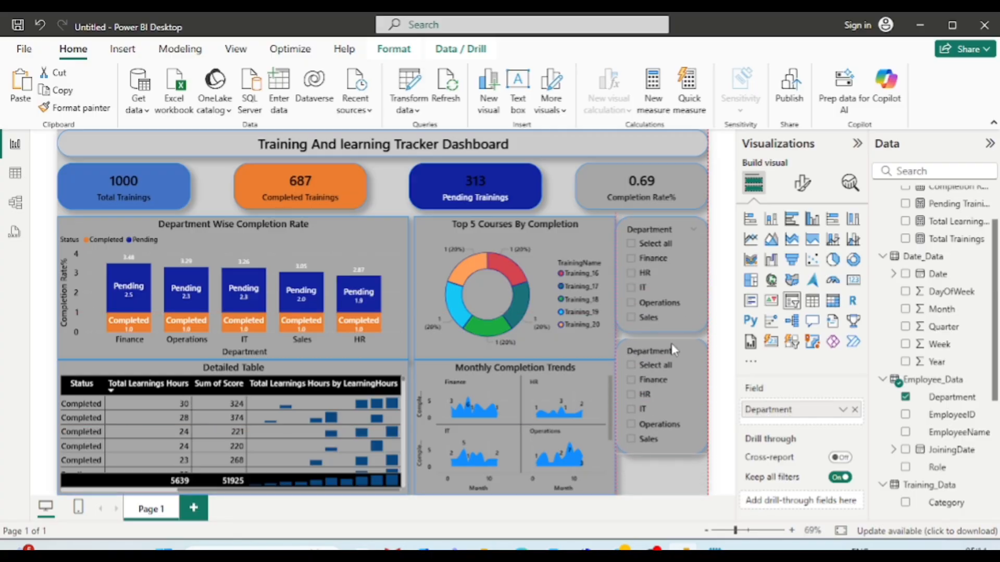
- Change the copied slicer's field to Role from Employee_Data and shorten it to fit its role list
scroll(932, 365, down, 3)
click(906, 346)
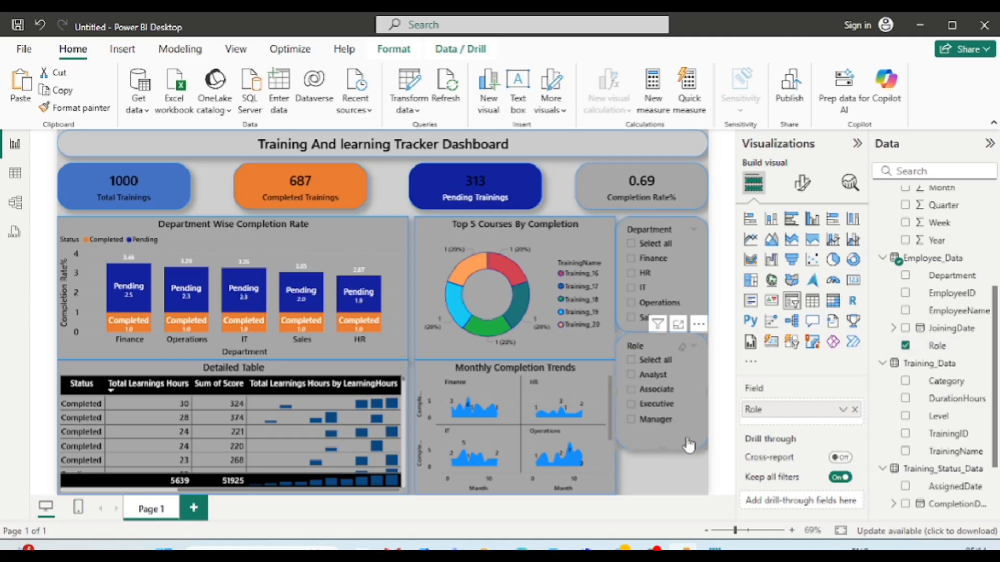
drag(704, 450, 706, 440)
click(672, 473)
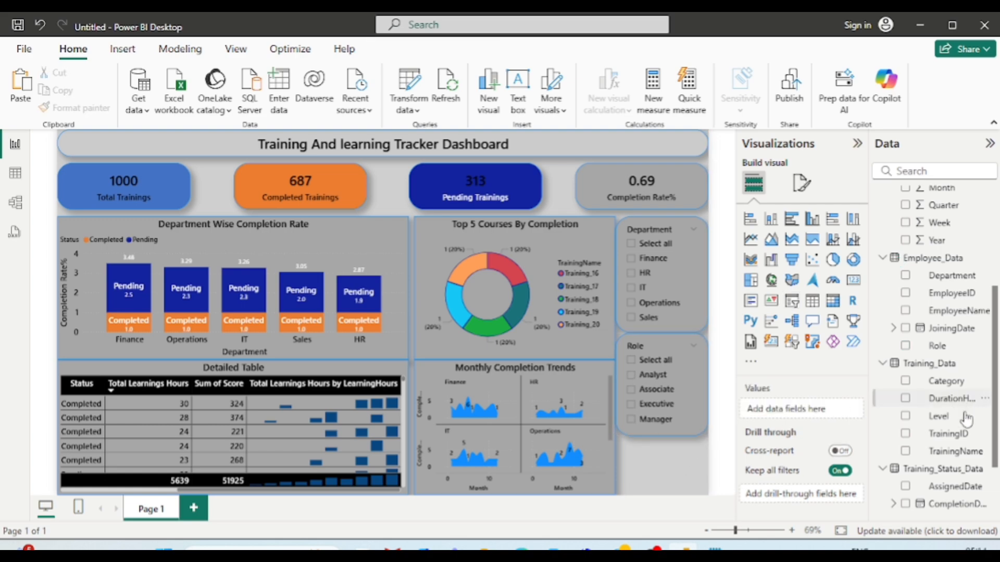
- Duplicate the Role slicer, shrink the copy and fit it beneath the original at the same width
scroll(927, 461, down, 3)
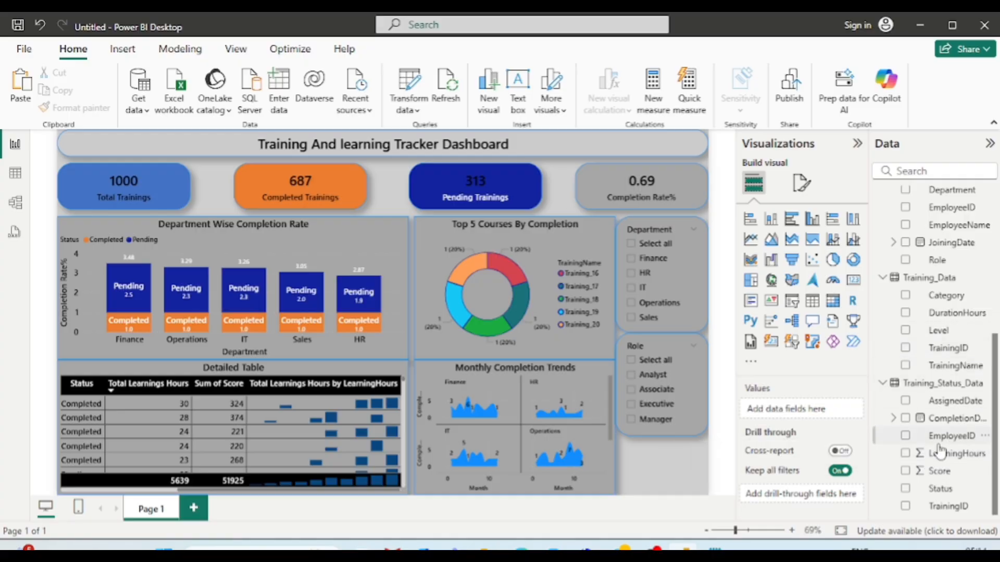
click(649, 341)
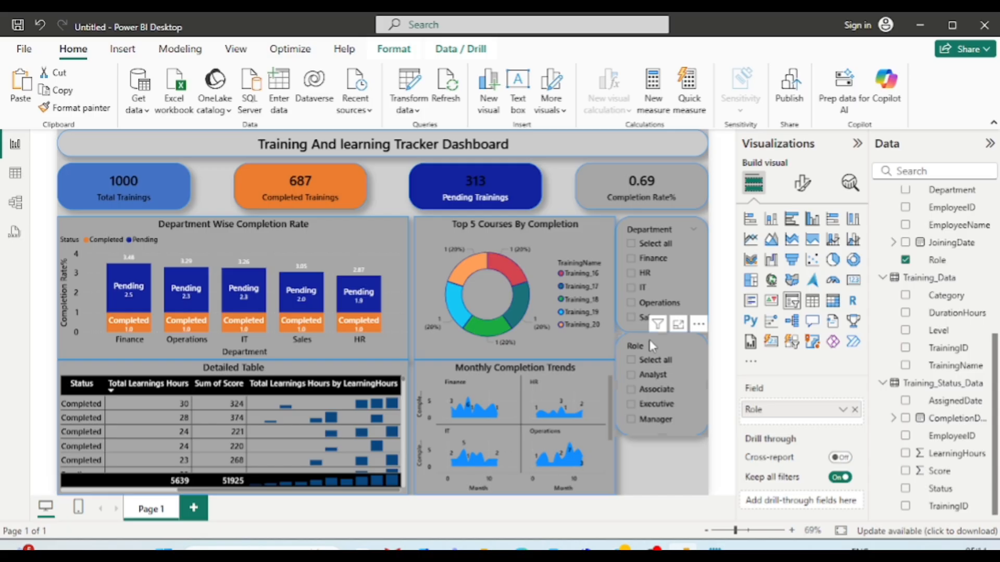
drag(649, 342, 646, 360)
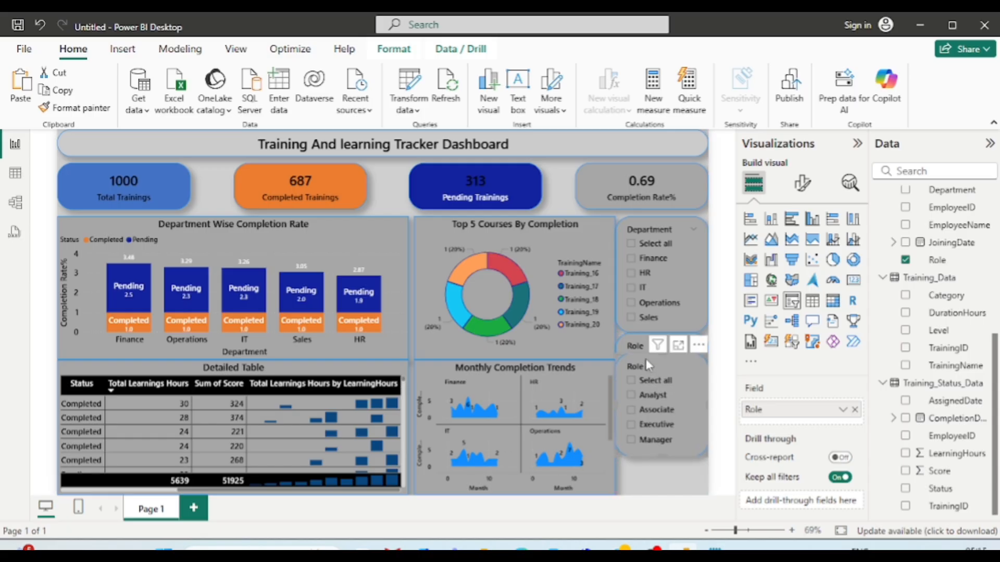
drag(703, 452, 695, 411)
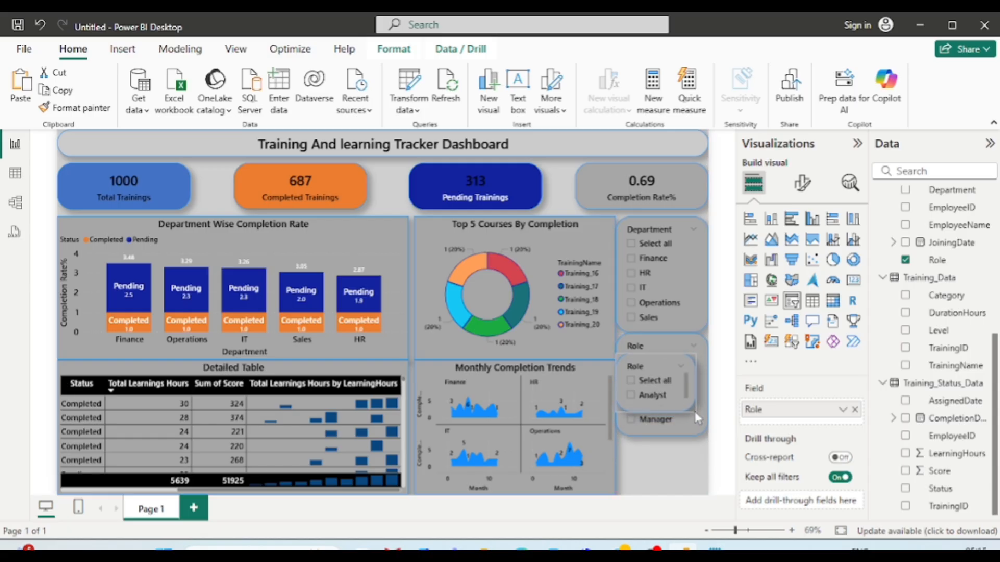
drag(649, 361, 652, 445)
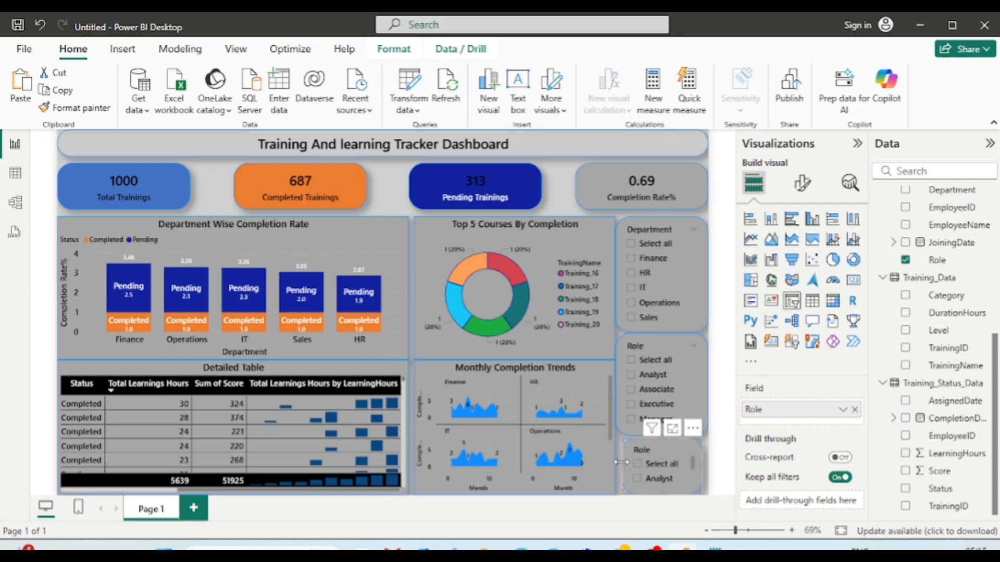
drag(621, 461, 616, 461)
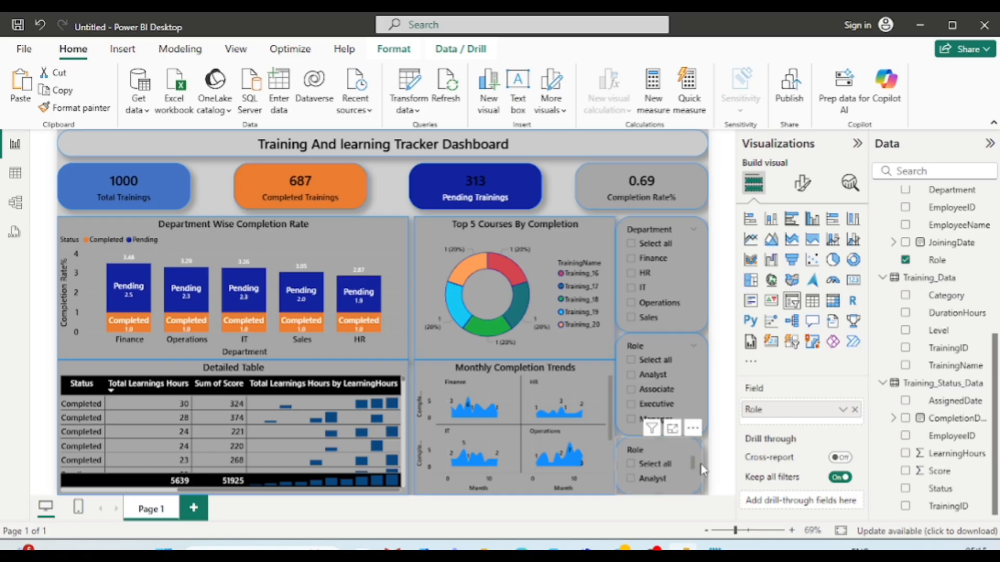
drag(703, 473, 709, 473)
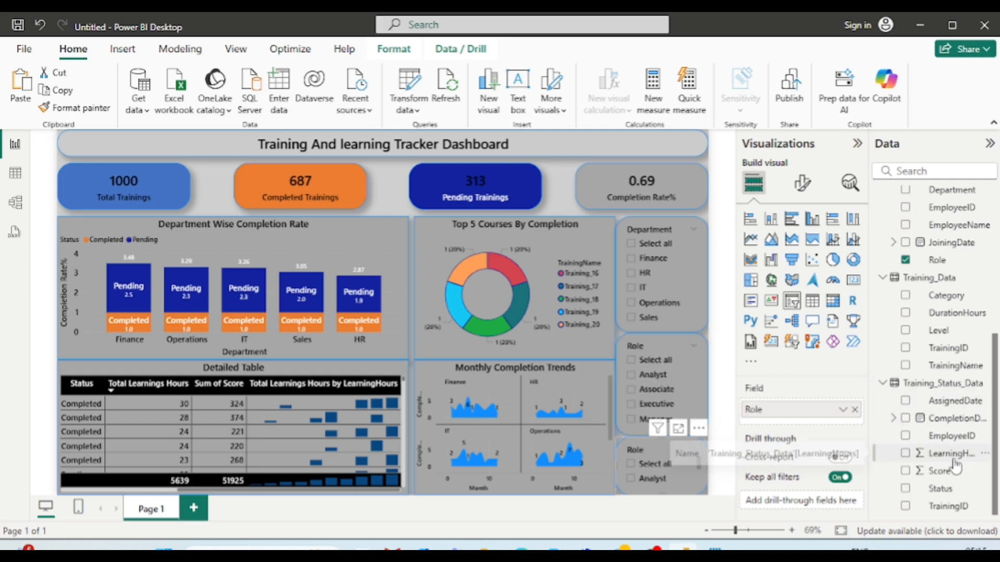
- Replace Role with Status from Training_Status_Data in the lowest slicer and set its style to Dropdown
click(855, 410)
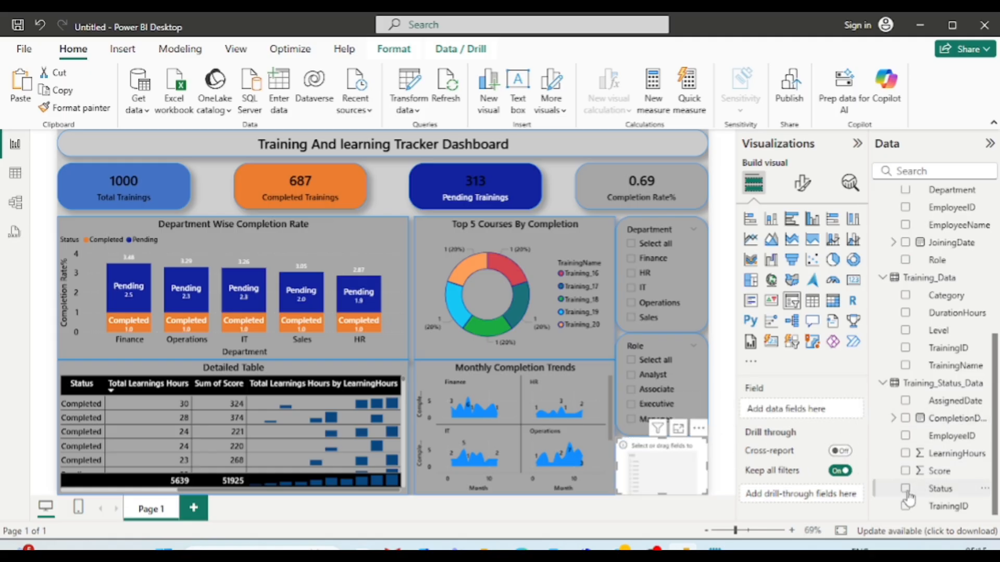
click(907, 491)
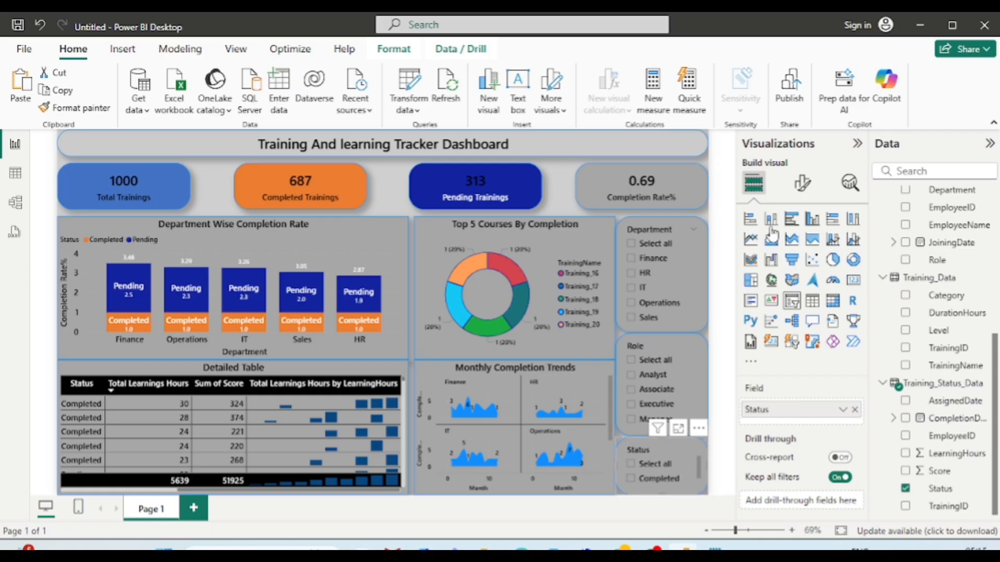
click(802, 183)
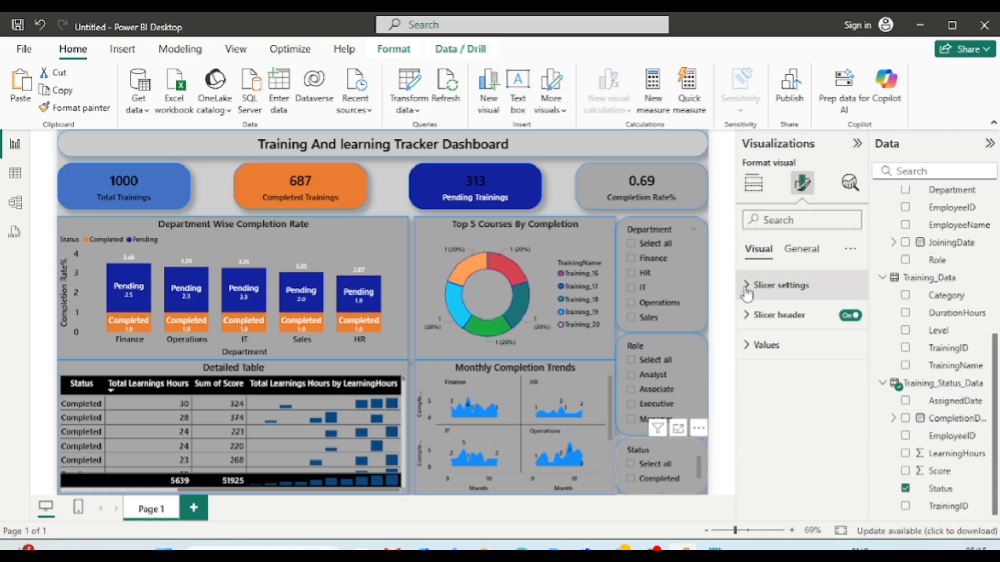
click(766, 285)
click(837, 365)
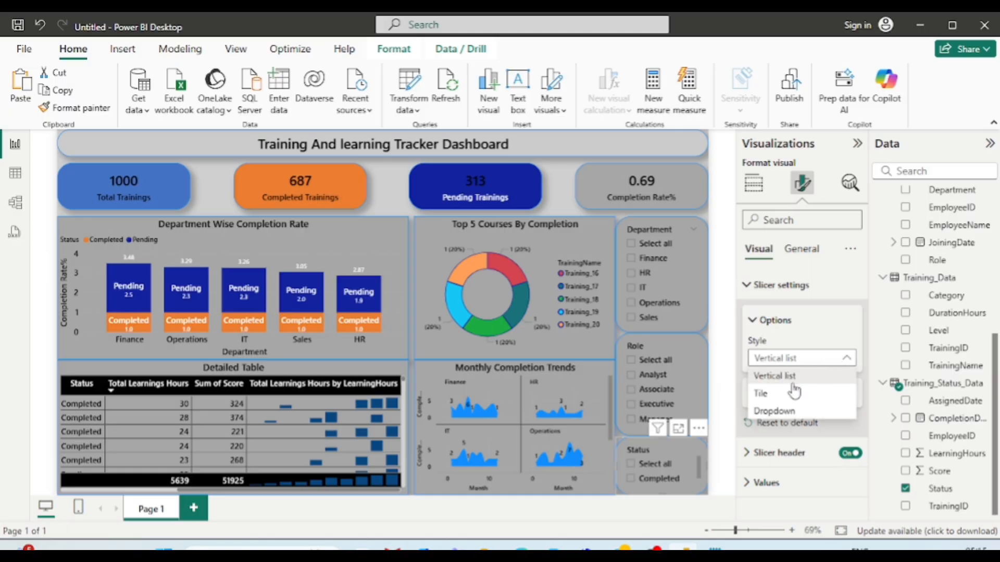
click(775, 410)
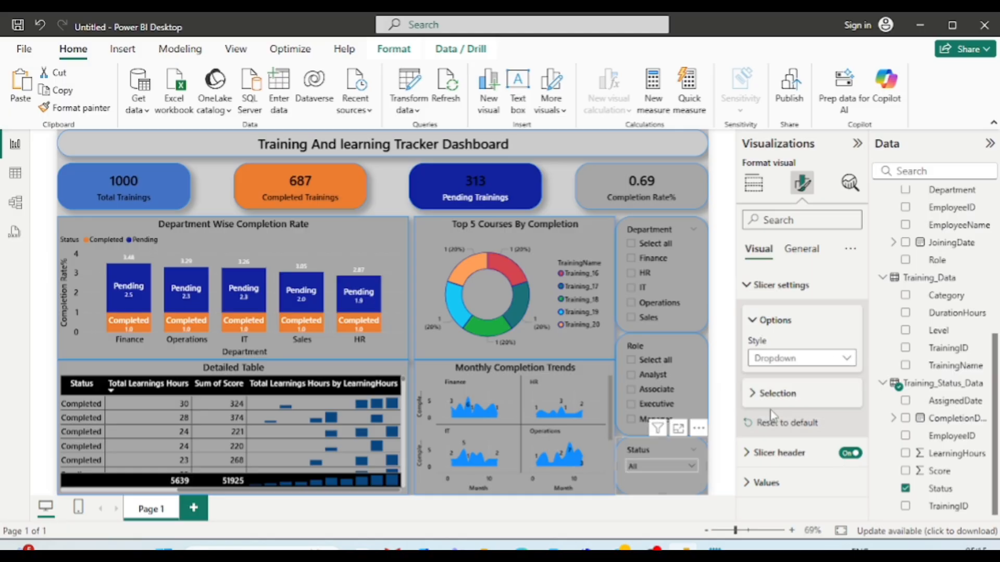
click(676, 470)
click(676, 470)
click(564, 183)
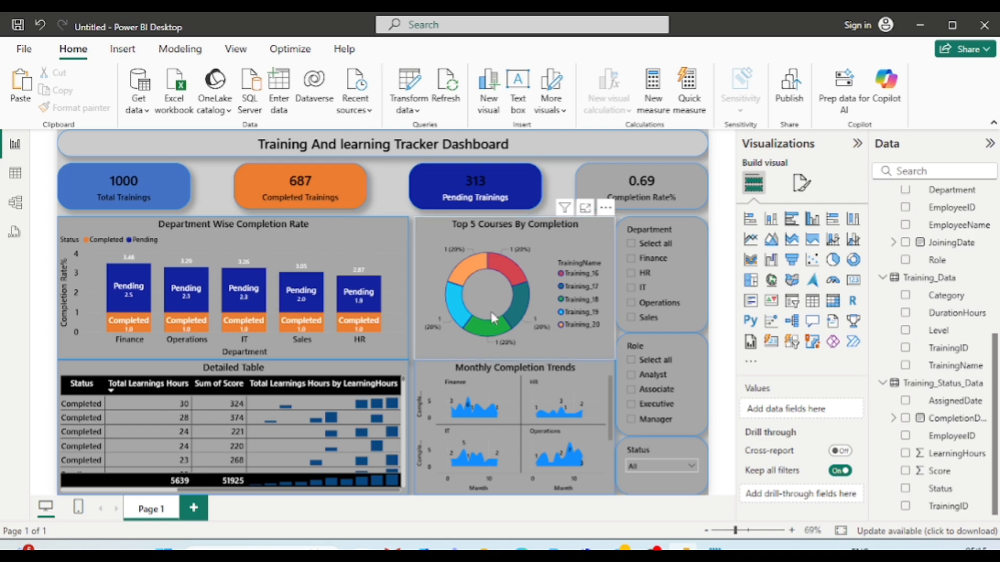
- Test the Department slicer by filtering to individual departments from Finance to Sales, ending with all departments selected
click(632, 260)
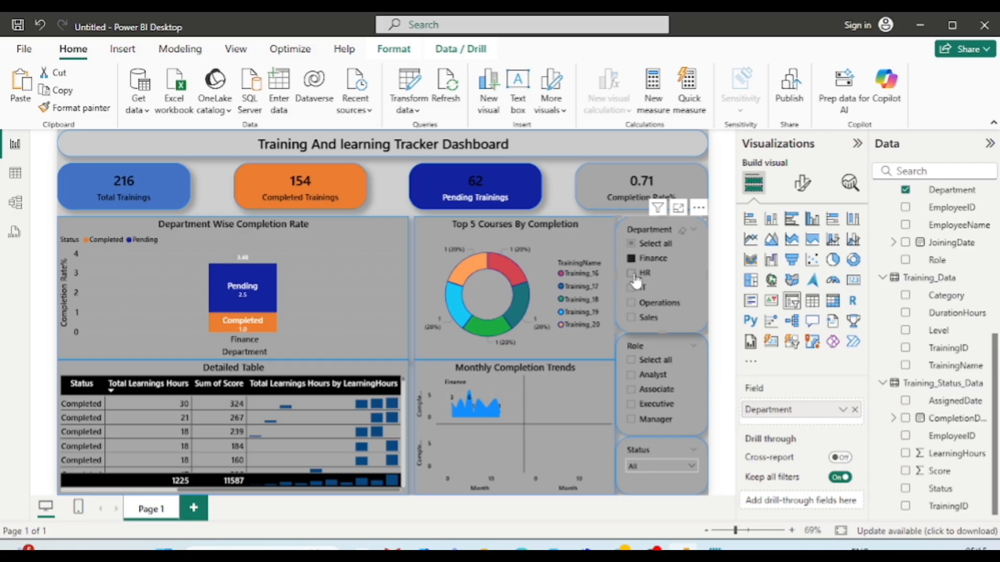
click(635, 276)
click(637, 290)
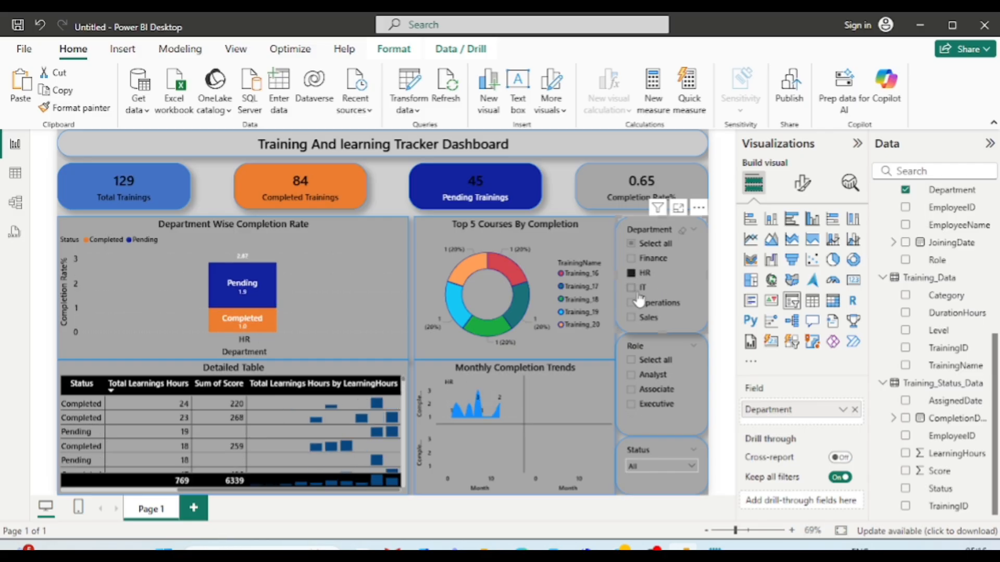
click(639, 302)
click(639, 318)
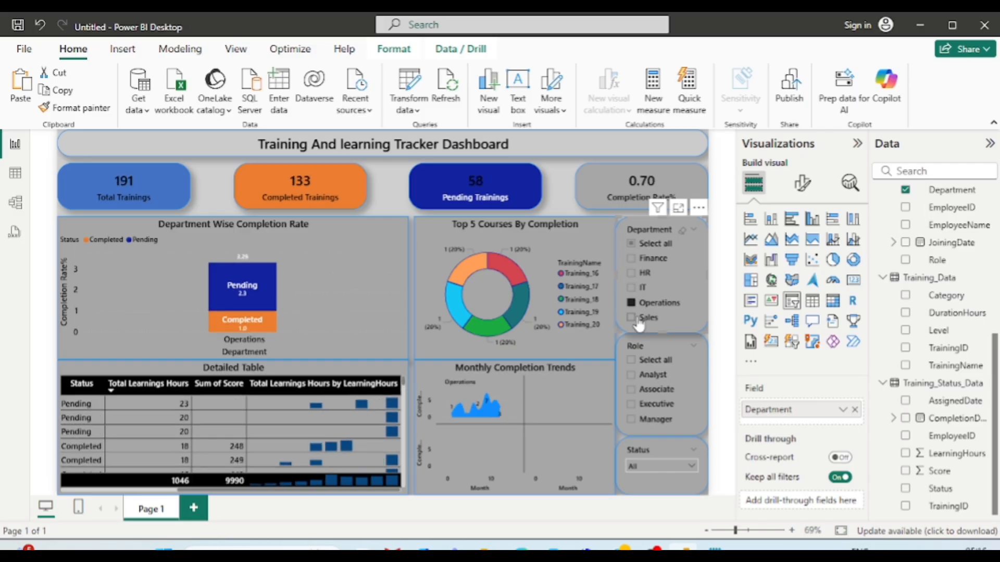
click(637, 243)
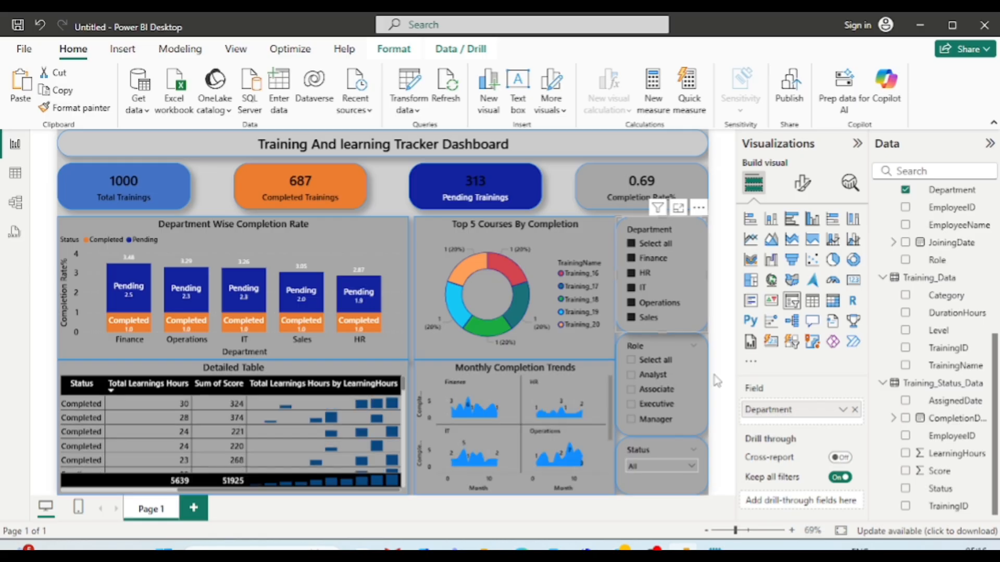
- Test the Role slicer by filtering to Analyst, Associate, Executive and Manager in turn, ending with all roles selected
click(643, 379)
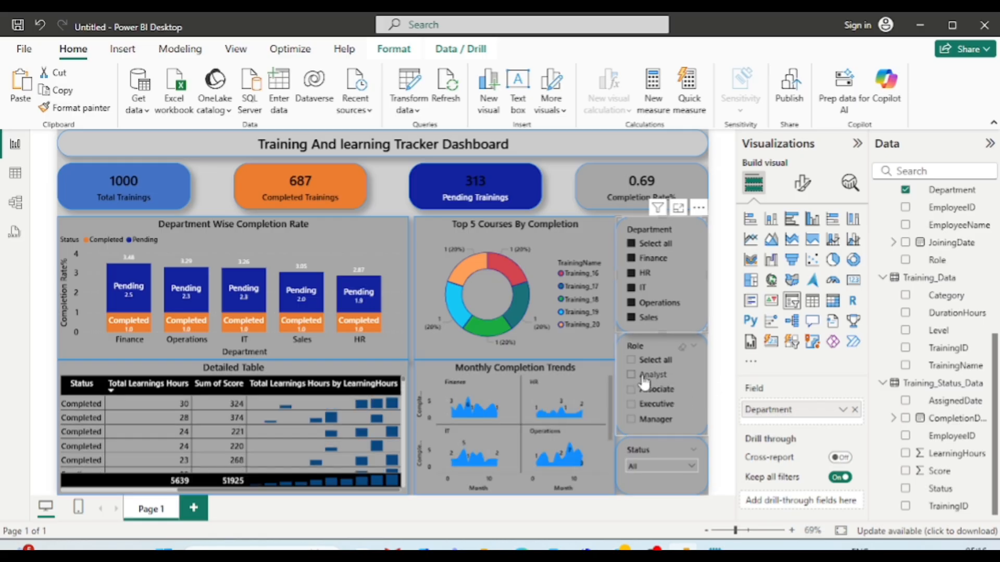
click(647, 391)
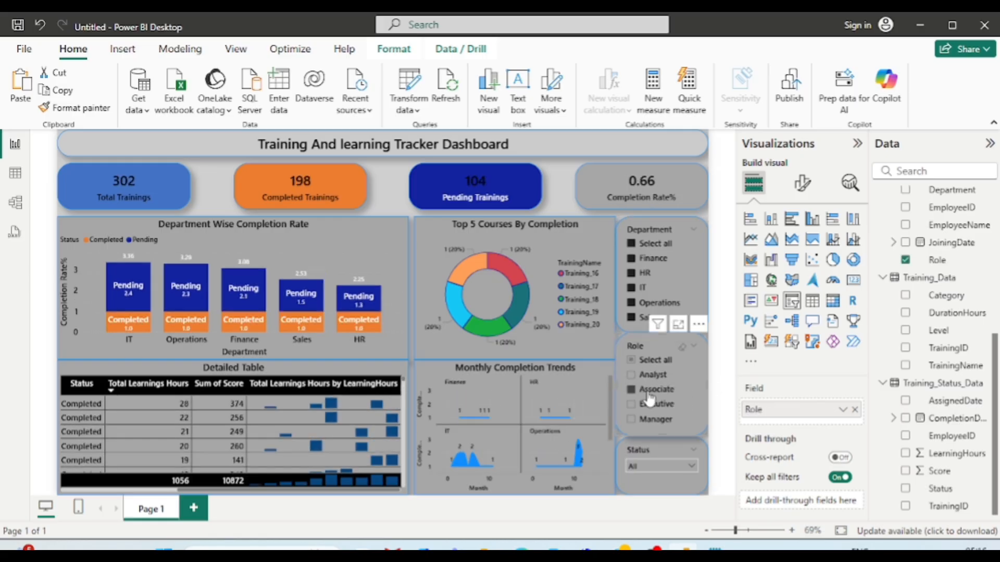
click(649, 404)
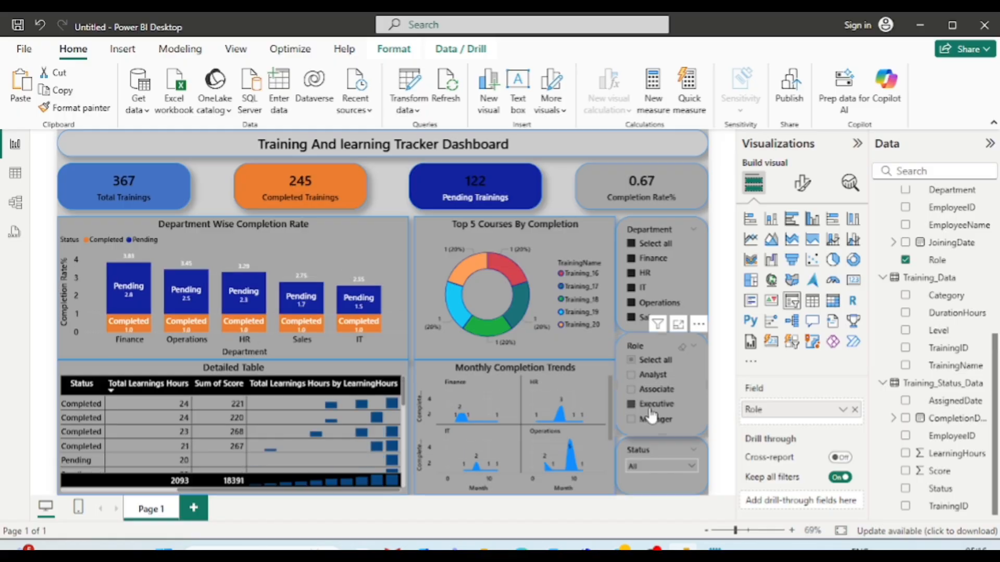
click(651, 426)
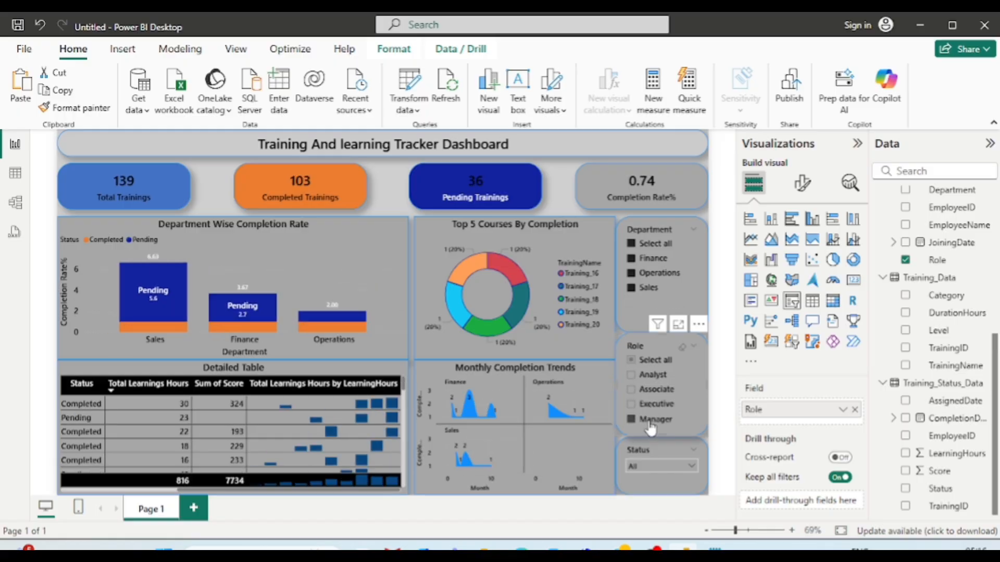
click(641, 359)
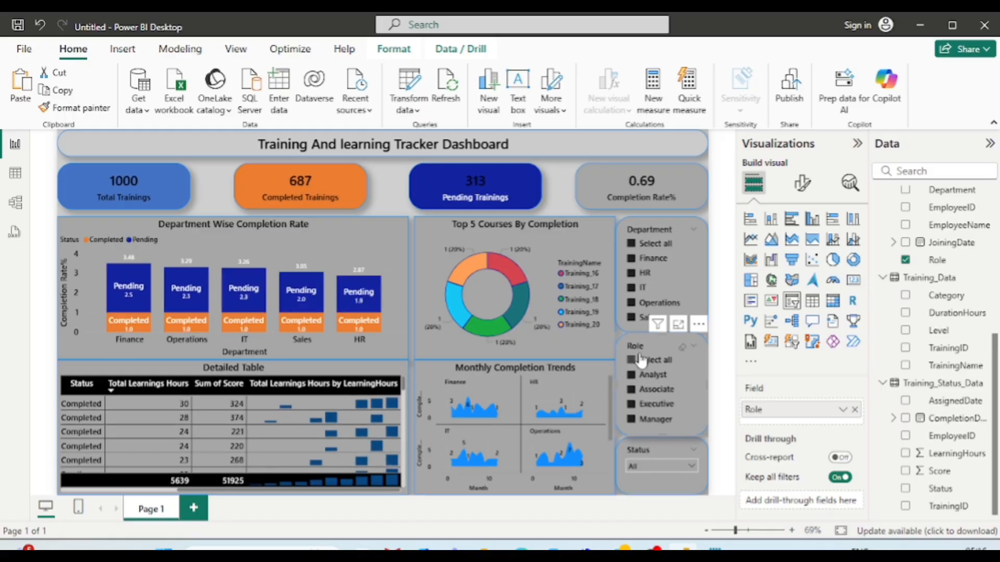
- Test the Status slicer with Completed and Pending in turn, ending with both statuses selected
click(646, 469)
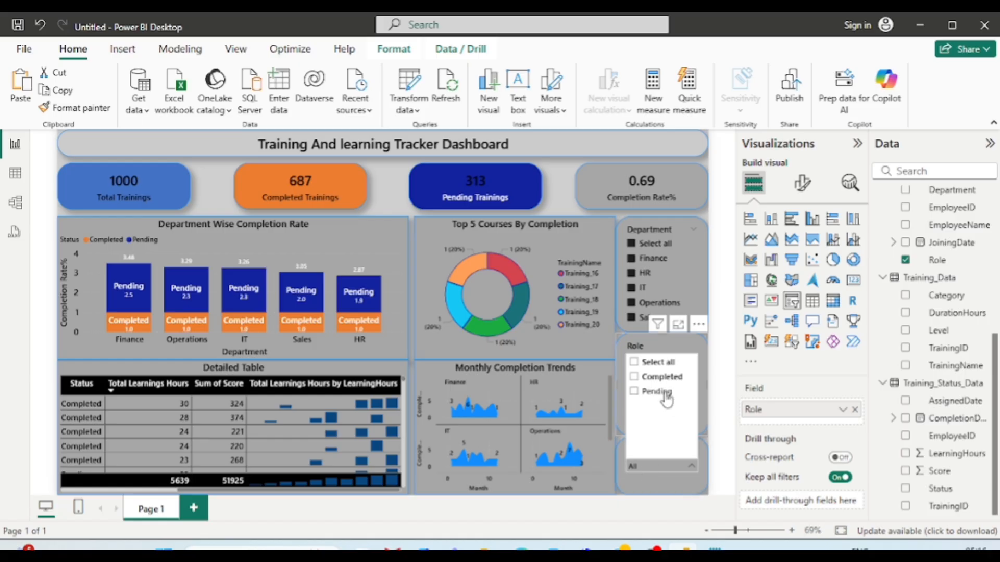
click(649, 379)
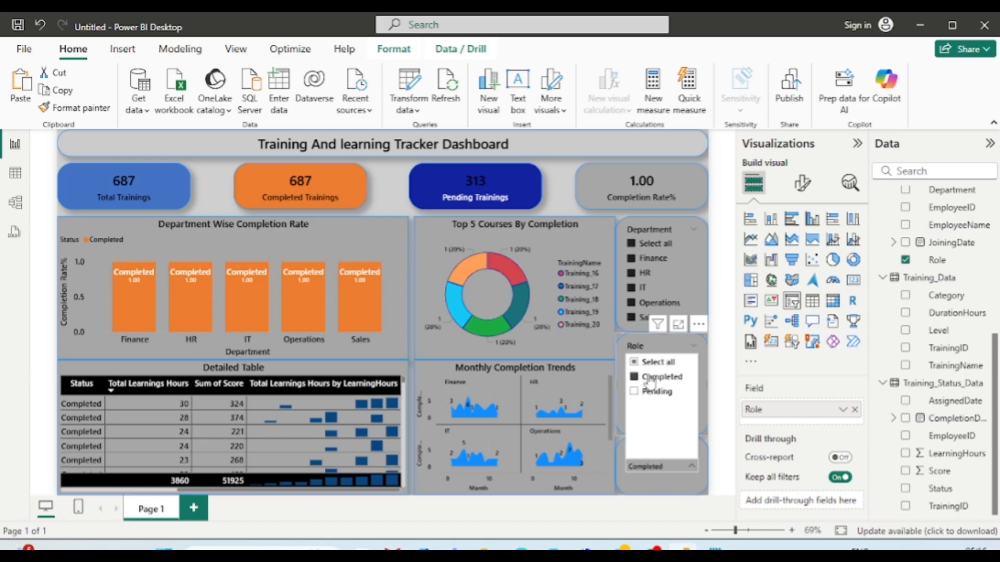
click(656, 392)
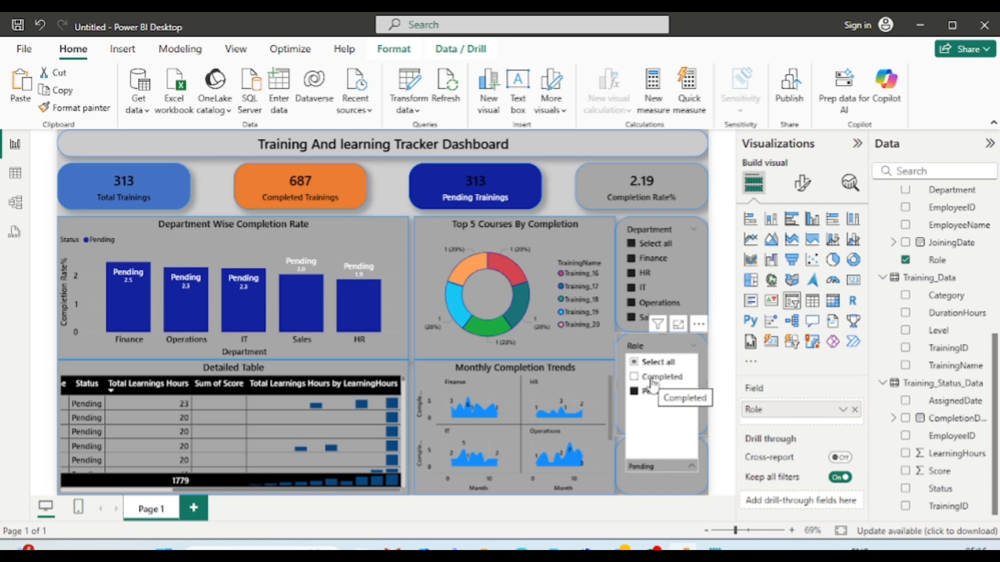
click(670, 377)
click(655, 365)
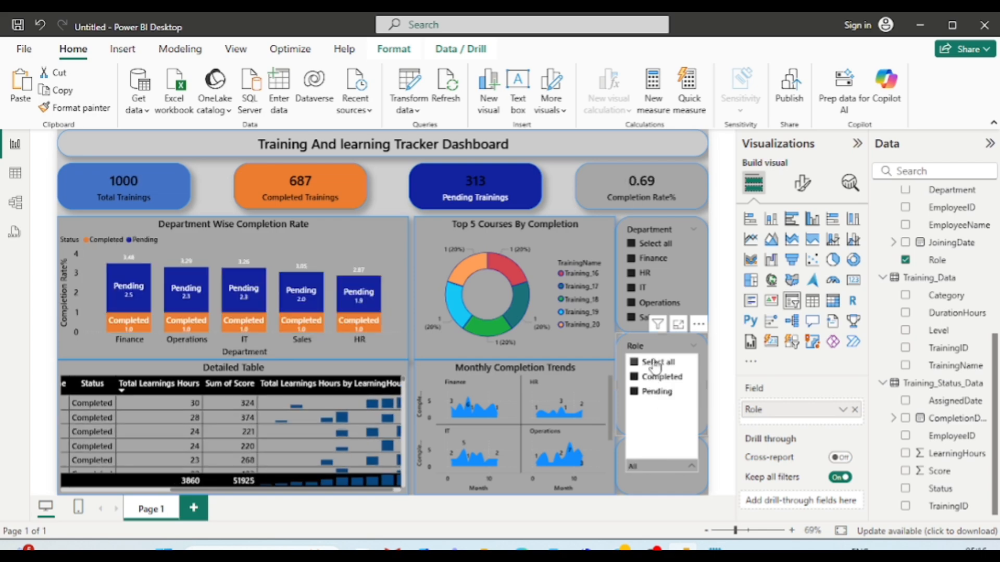
- Examine how the Top 5 Courses donut responds to each department, filtering from Finance to Sales and back to Finance
click(568, 232)
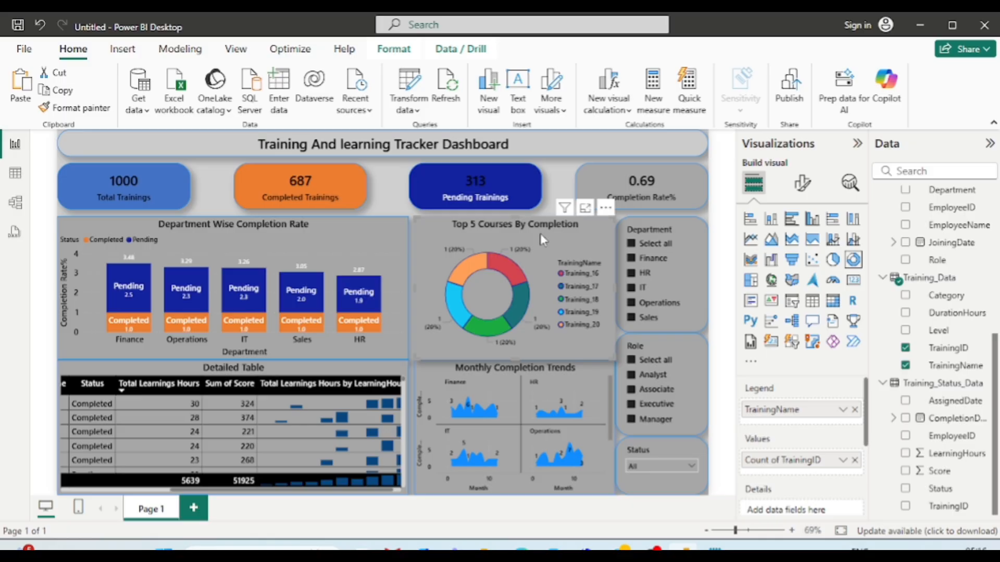
click(651, 258)
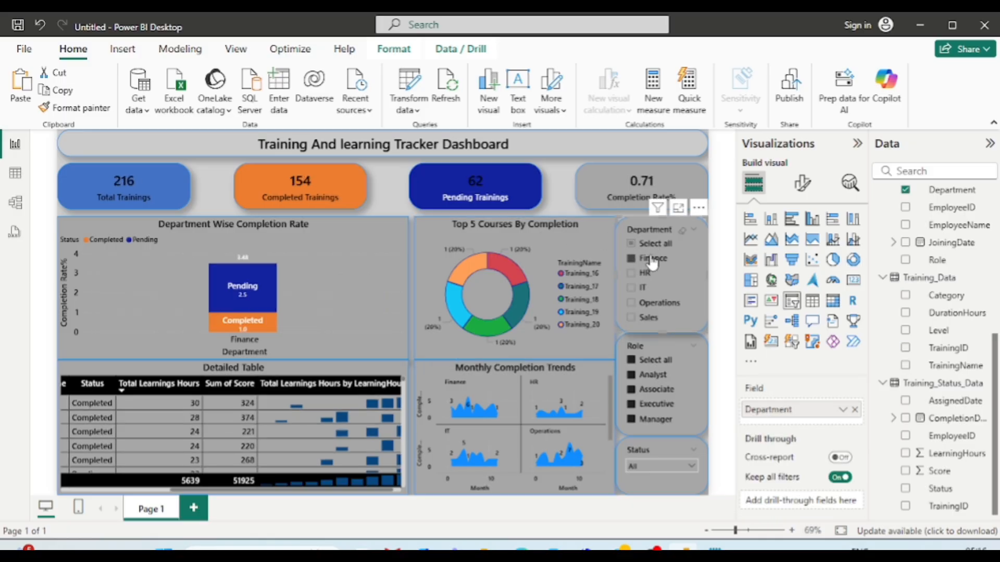
click(645, 273)
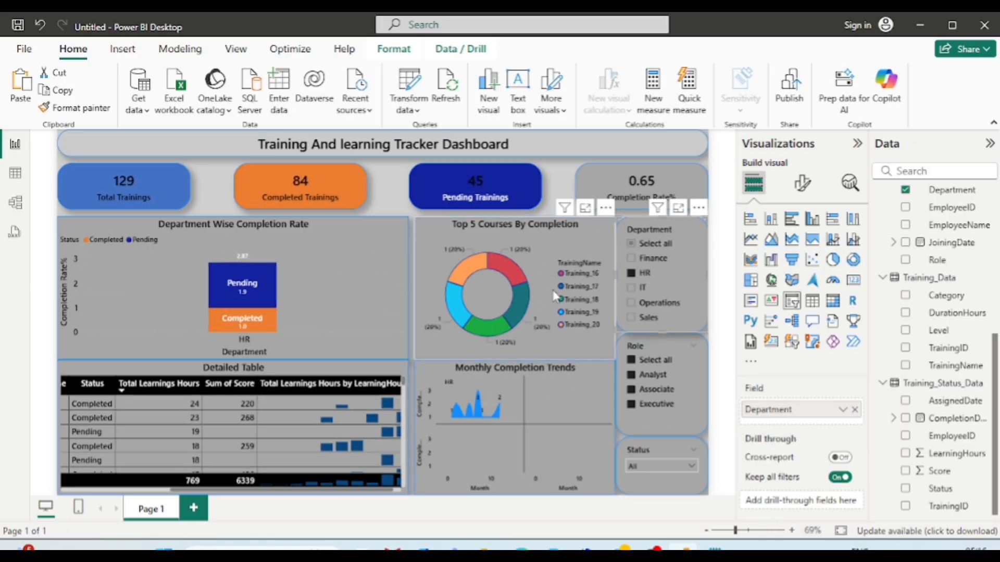
click(646, 295)
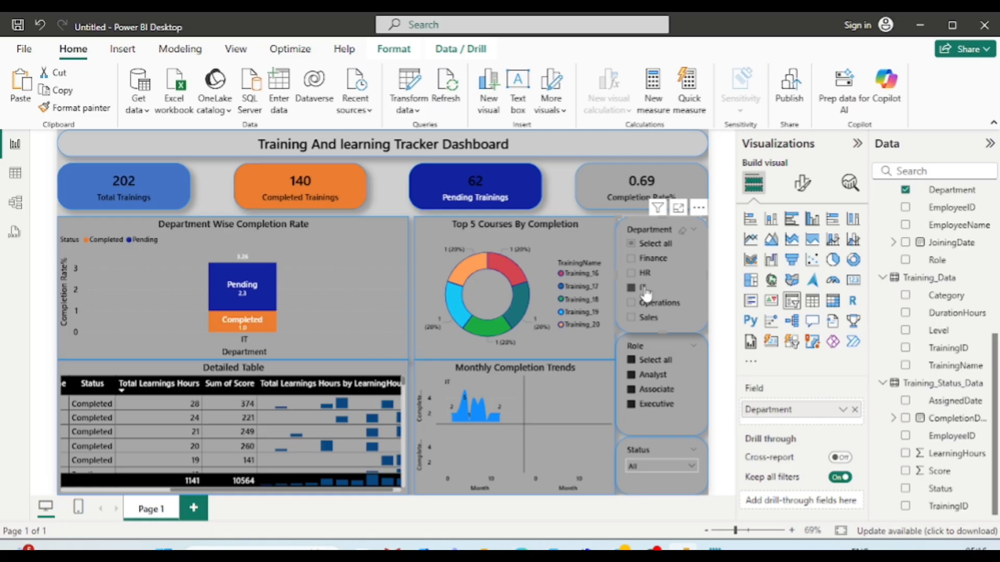
click(647, 305)
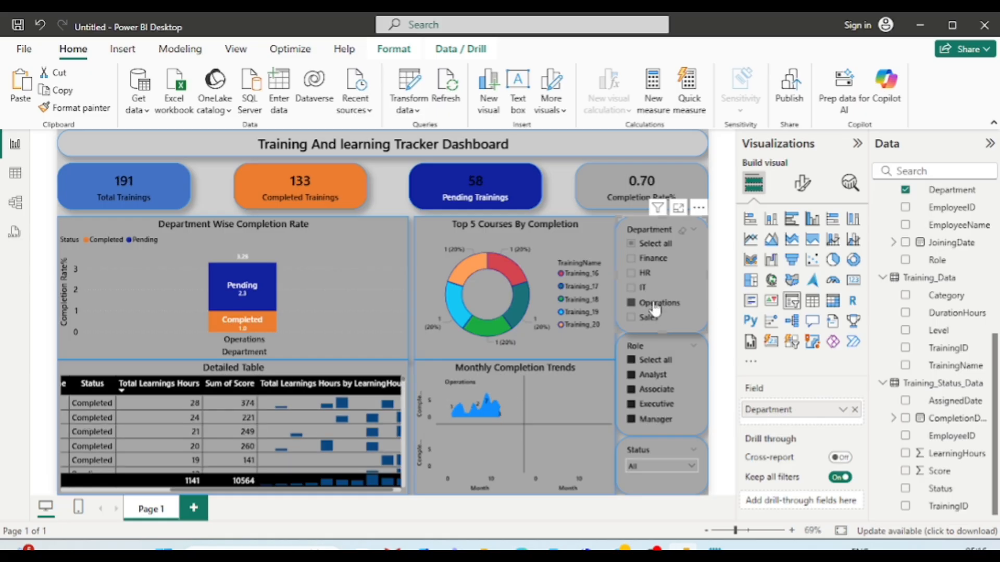
click(644, 317)
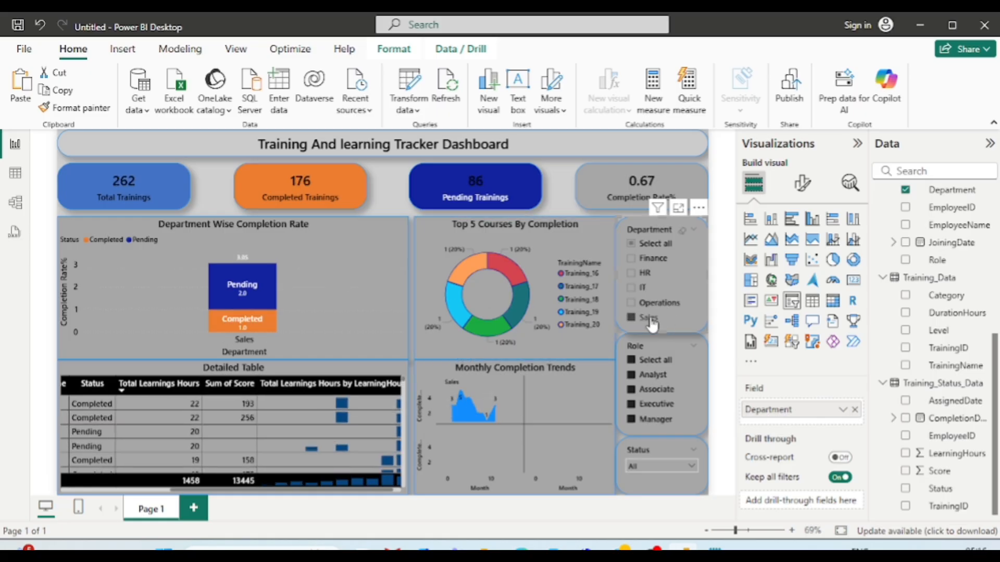
click(646, 302)
click(644, 287)
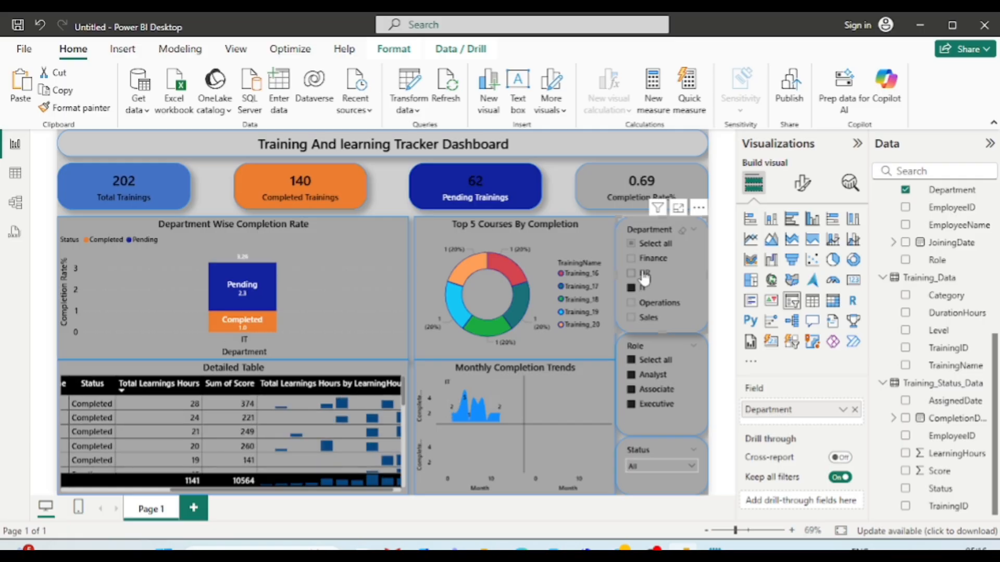
click(645, 273)
click(642, 259)
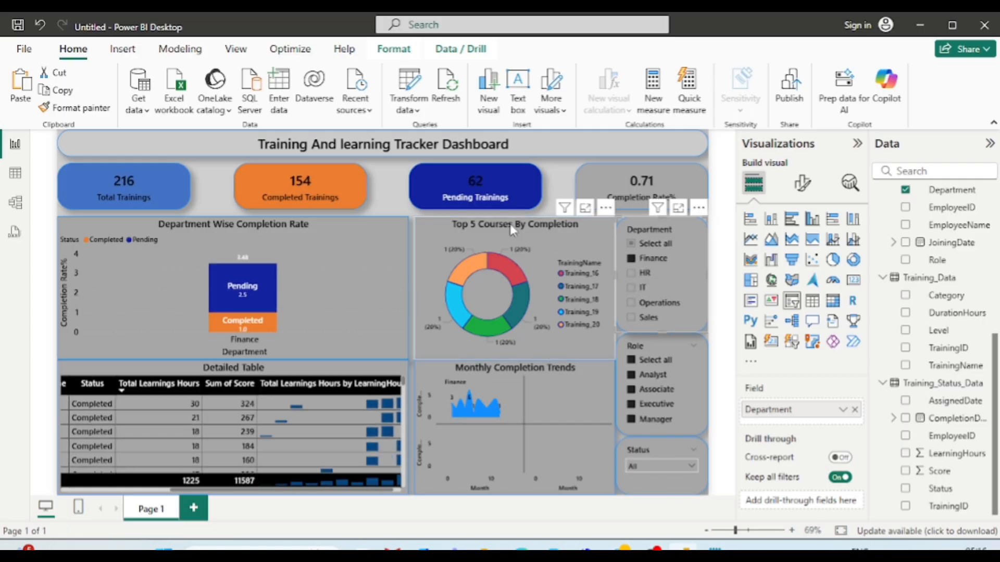
- Add Status from Training_Status_Data to the Top 5 Courses donut's details and select all departments in the Department slicer
click(513, 229)
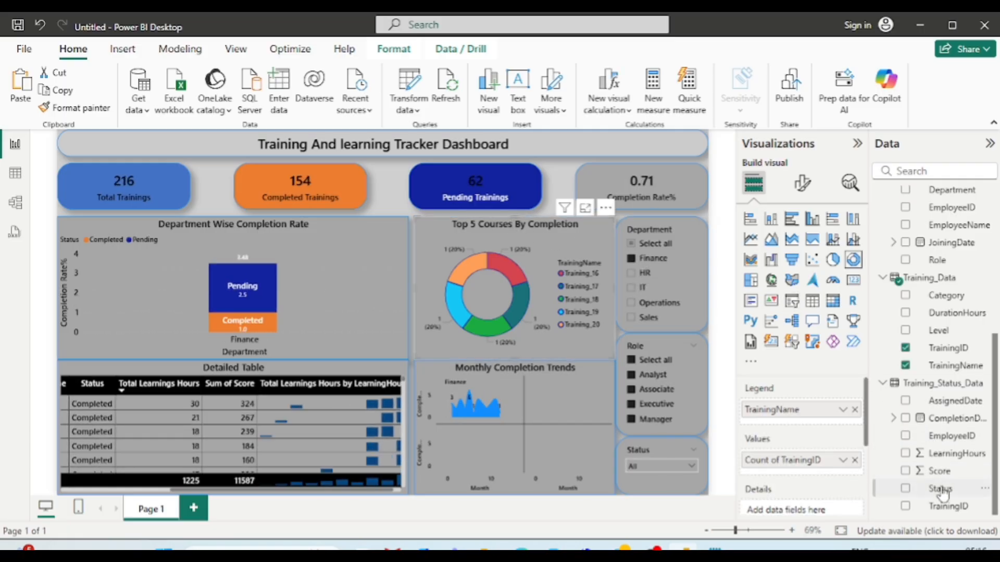
click(907, 490)
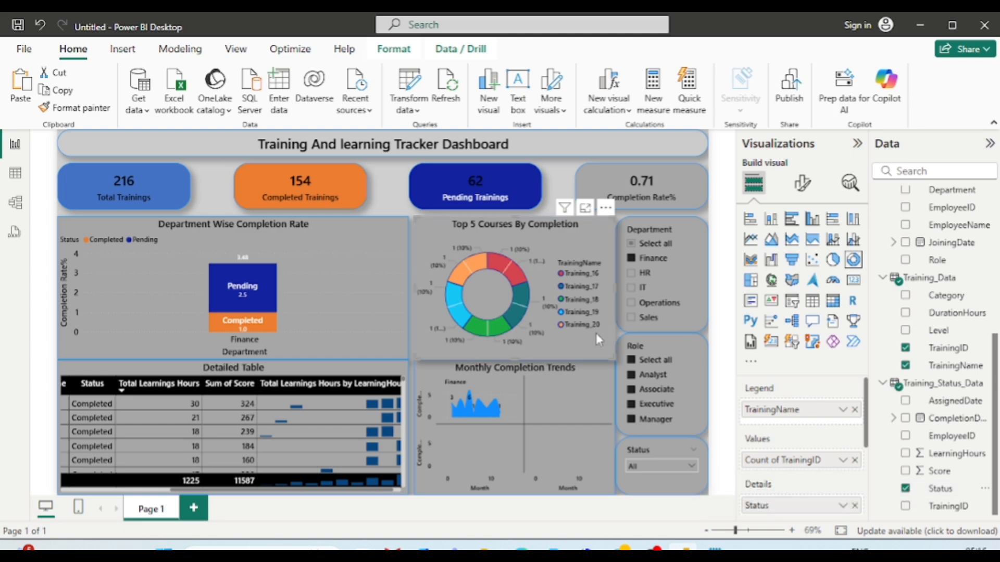
click(650, 235)
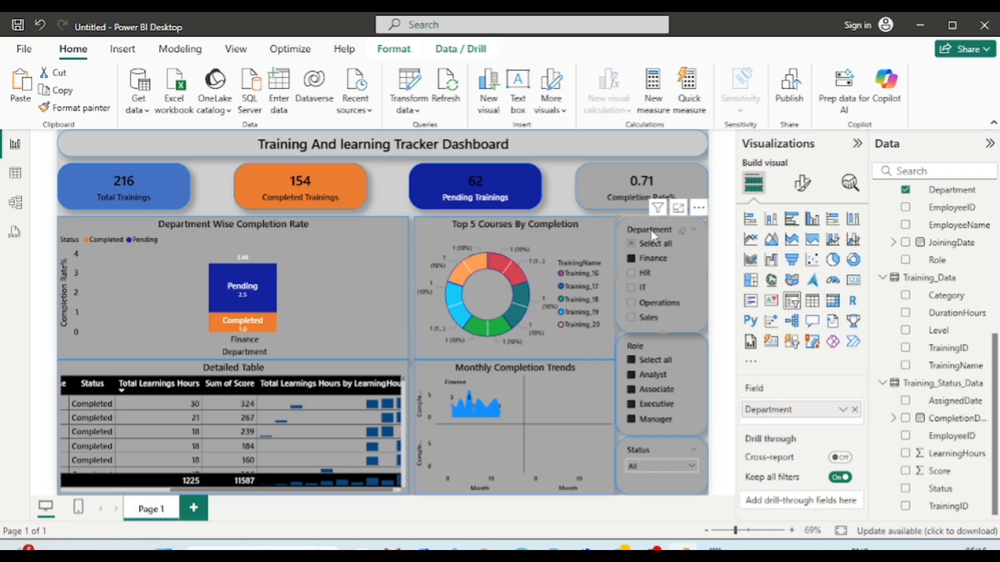
click(646, 244)
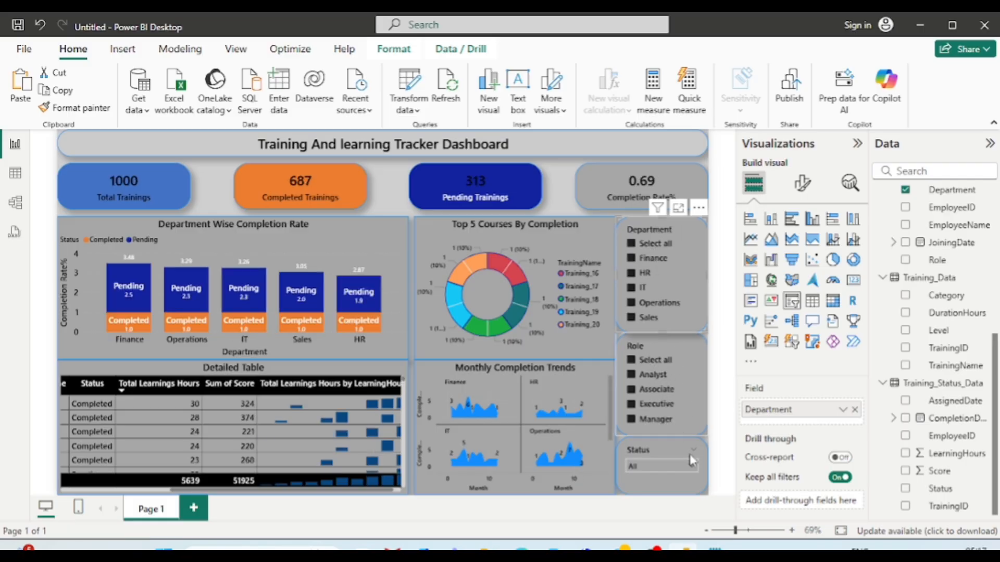
- Check the donut's response to the Status slicer with Pending and Completed in turn, ending with all statuses selected
click(667, 468)
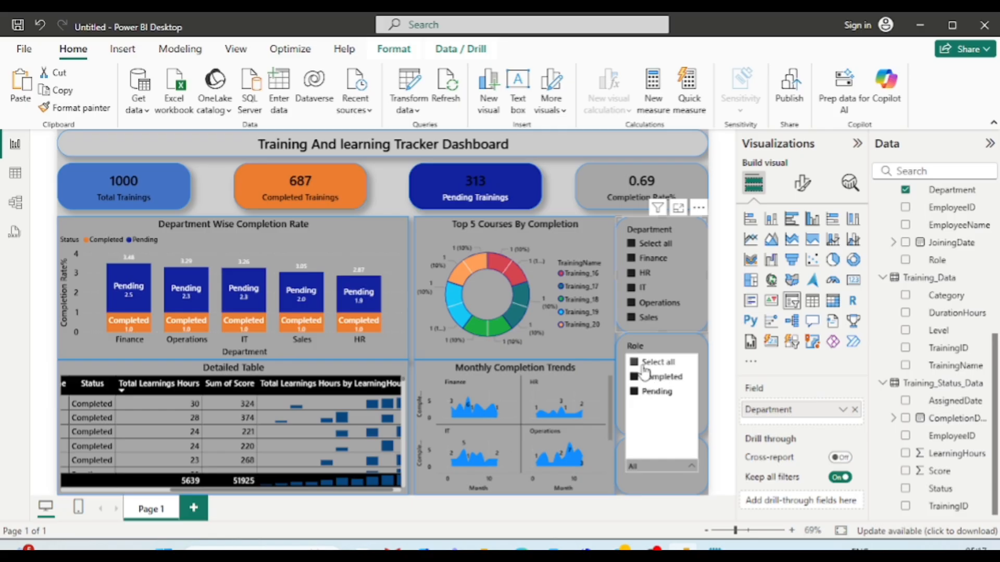
click(652, 391)
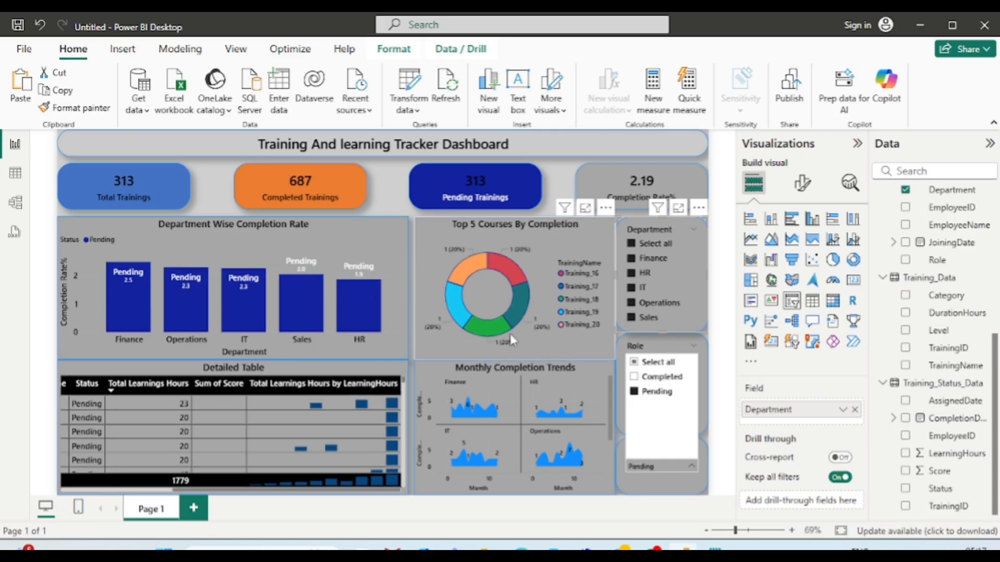
click(652, 377)
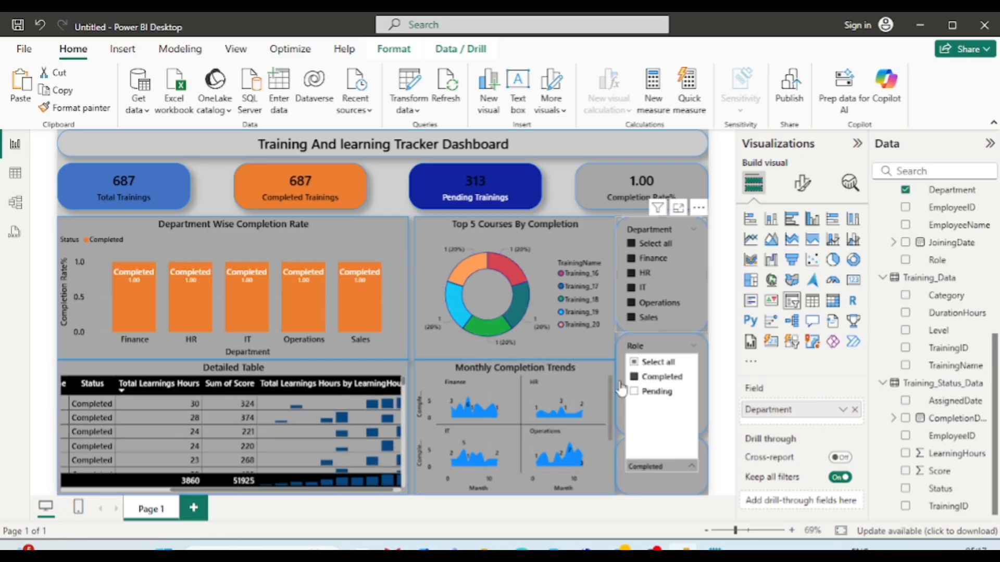
click(652, 363)
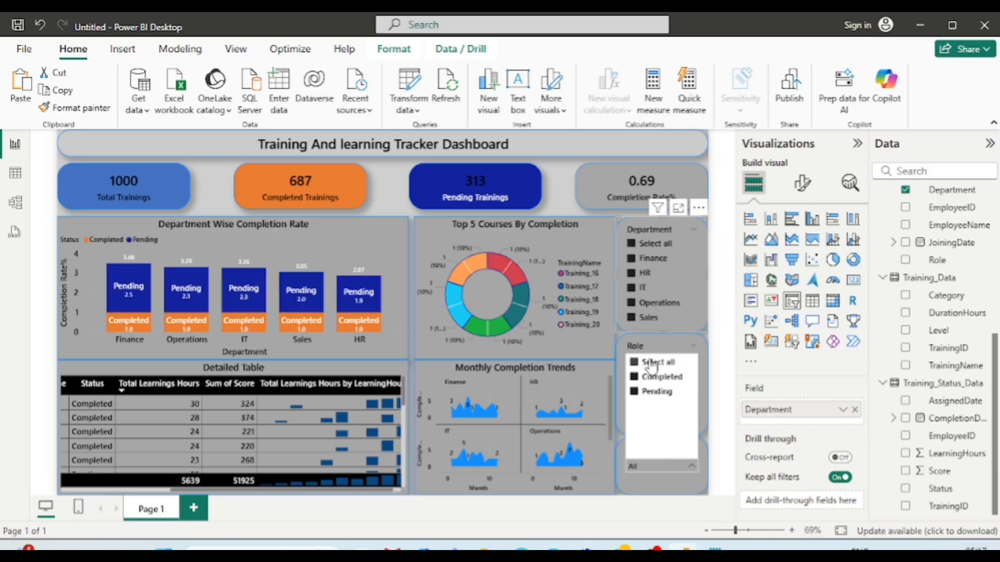
- Check the dashboard filtered to HR alone and to HR Analysts, ending with all roles and departments selected
click(651, 289)
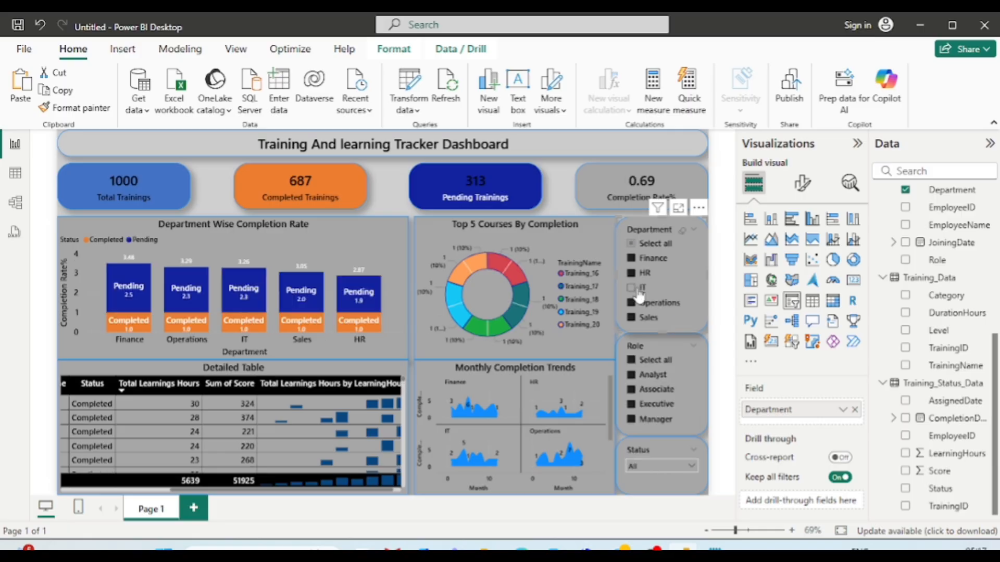
click(651, 302)
click(648, 317)
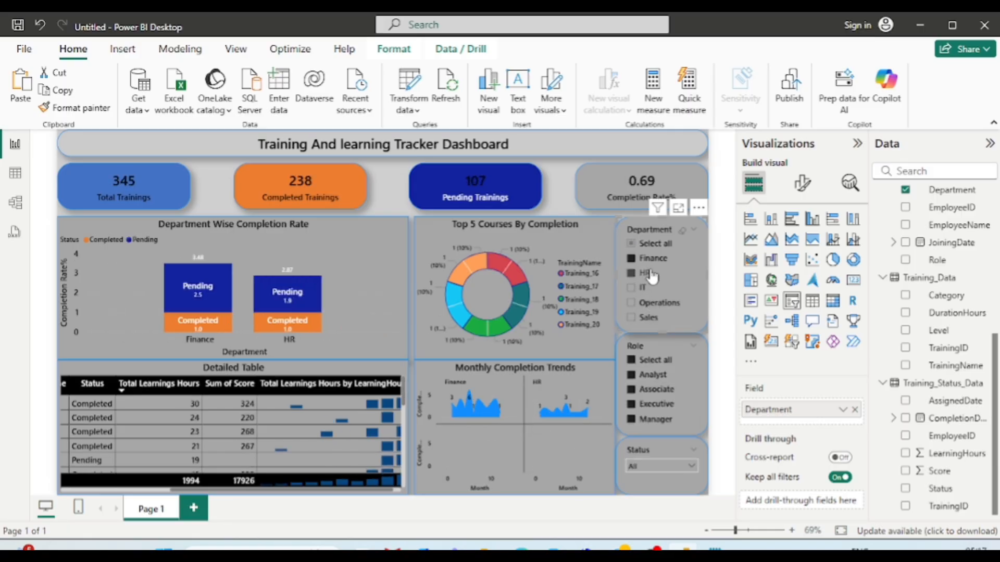
click(647, 259)
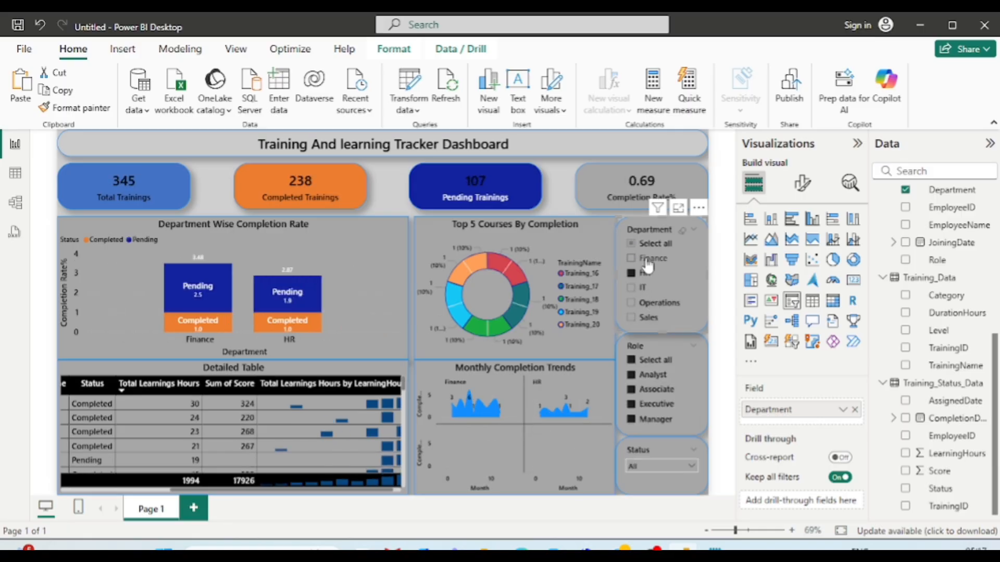
click(653, 362)
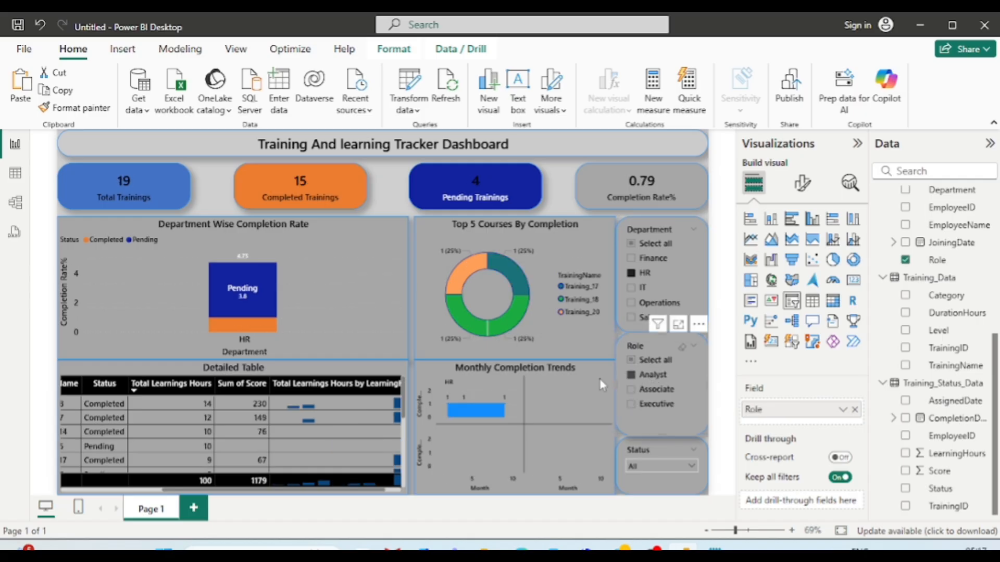
click(646, 361)
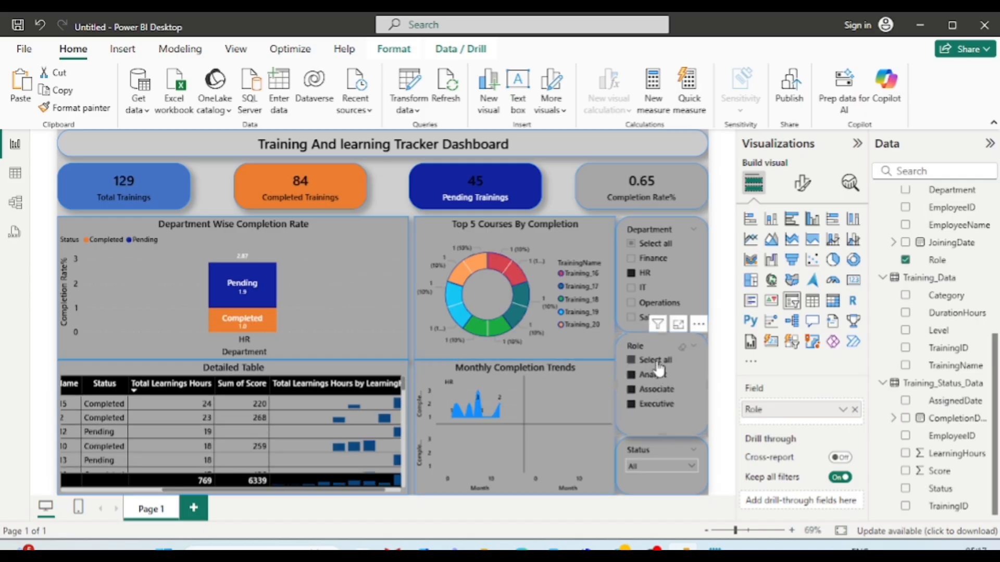
click(631, 243)
- Narrow the dashboard title box so that it ends above the Pending Trainings card
click(551, 151)
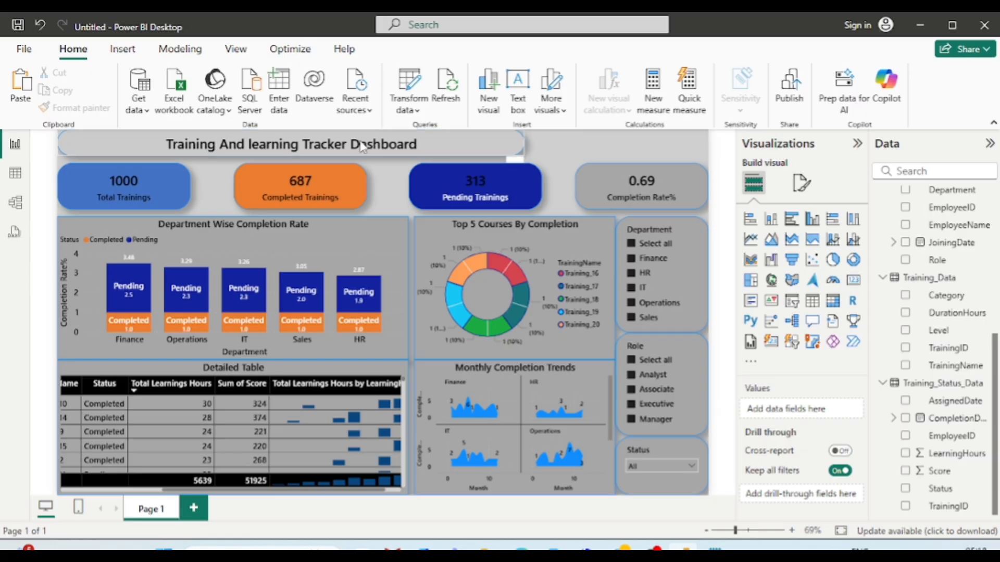
- Insert a blank button and place it above the Completion Rate% card, enlarged to roughly the card's width
click(126, 54)
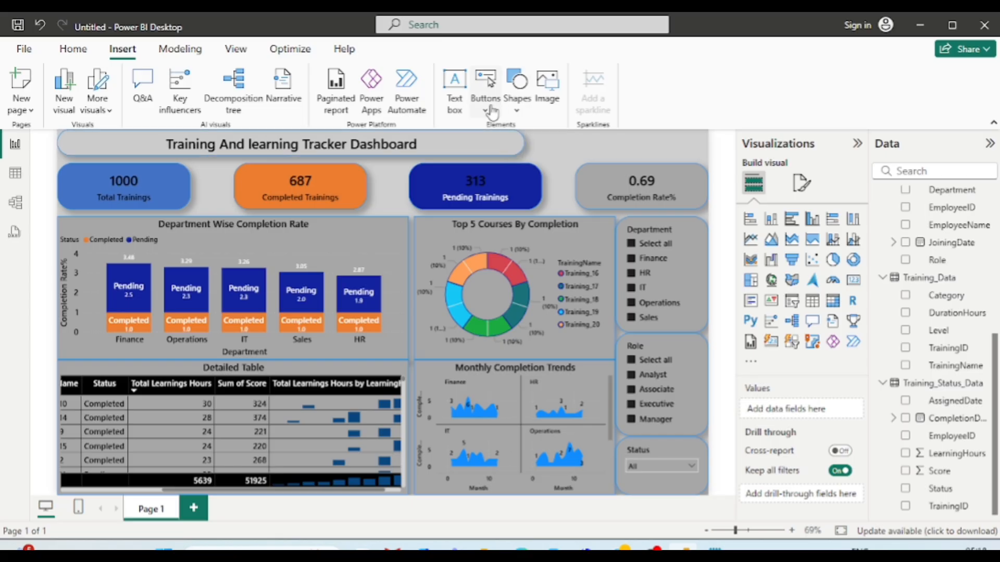
click(488, 113)
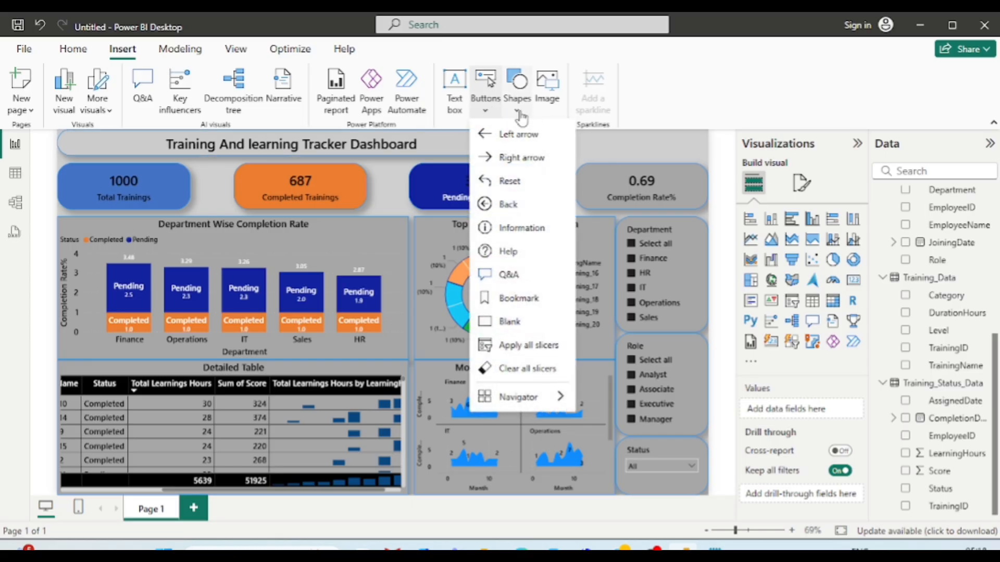
click(513, 322)
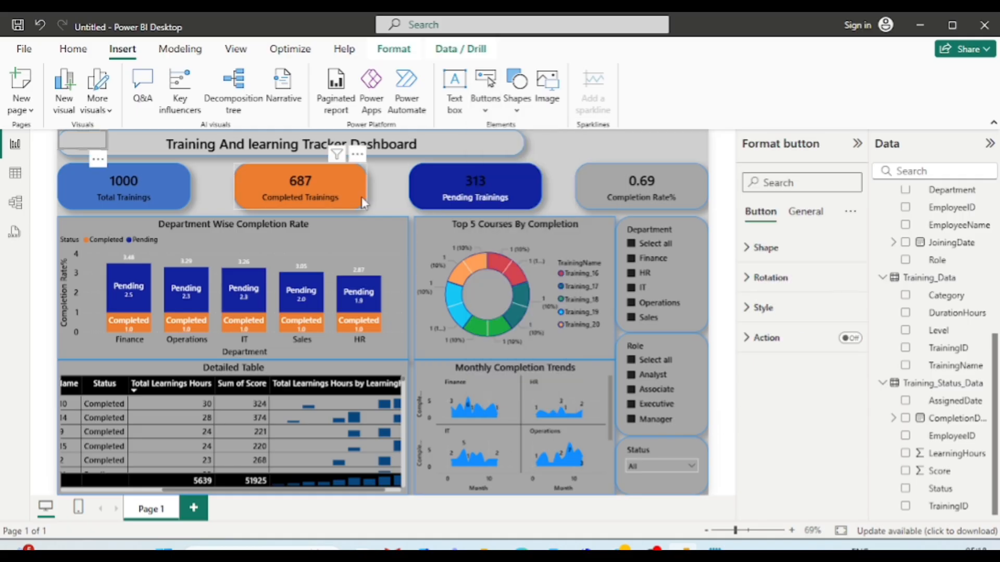
drag(91, 150, 646, 150)
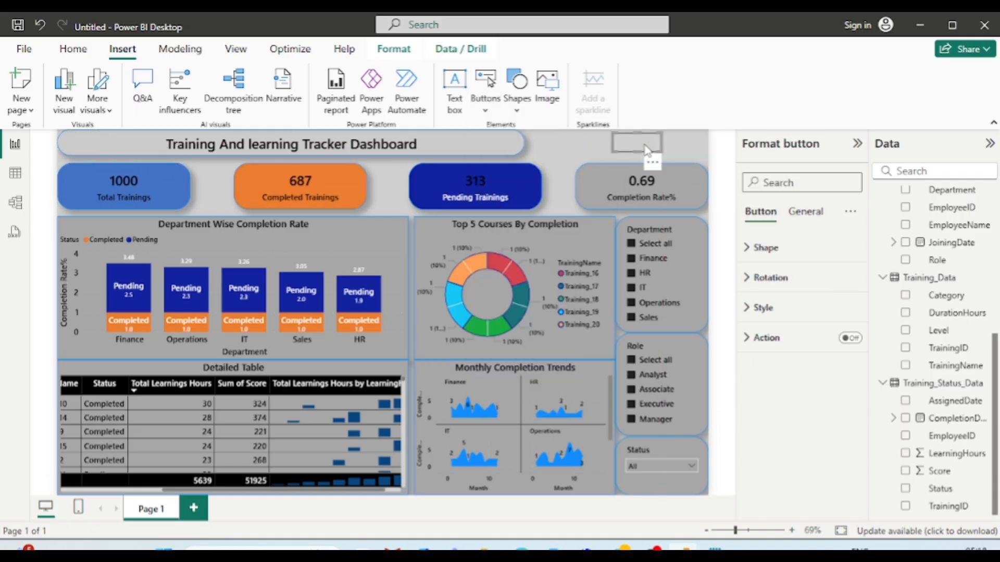
drag(660, 149, 713, 164)
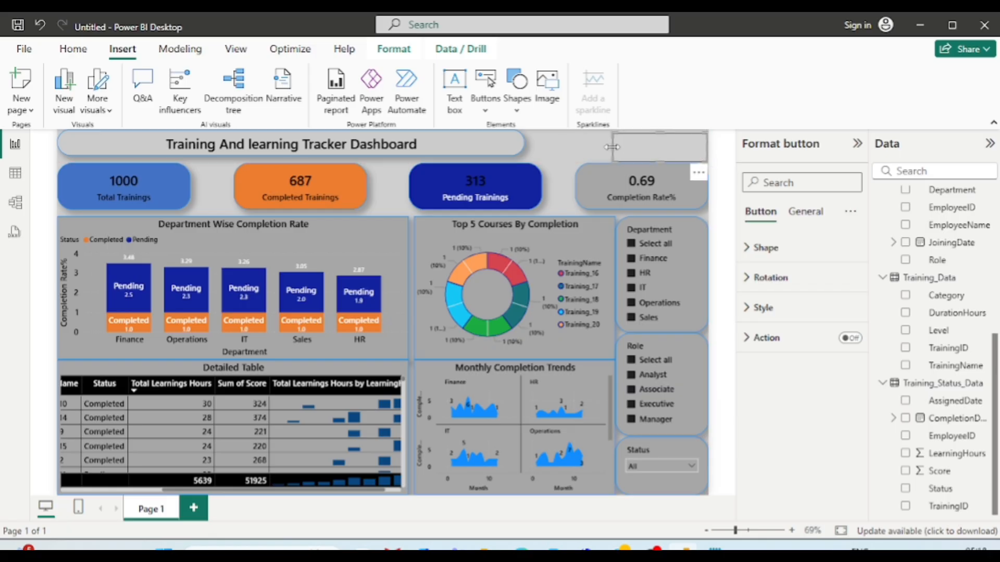
drag(611, 147, 607, 137)
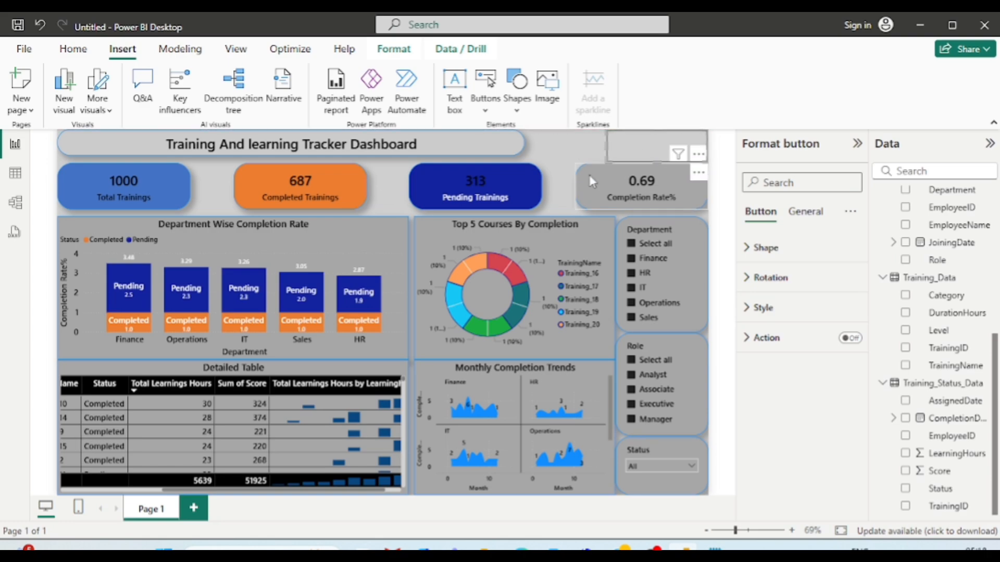
- Copy the Completion Rate% card's formatting onto the blank button with Format painter
click(609, 177)
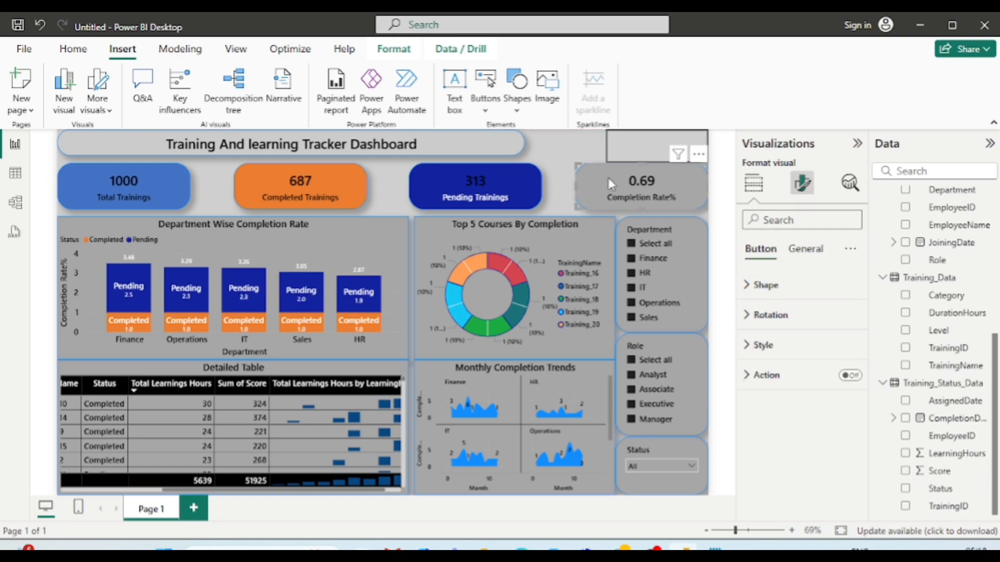
click(83, 54)
click(74, 108)
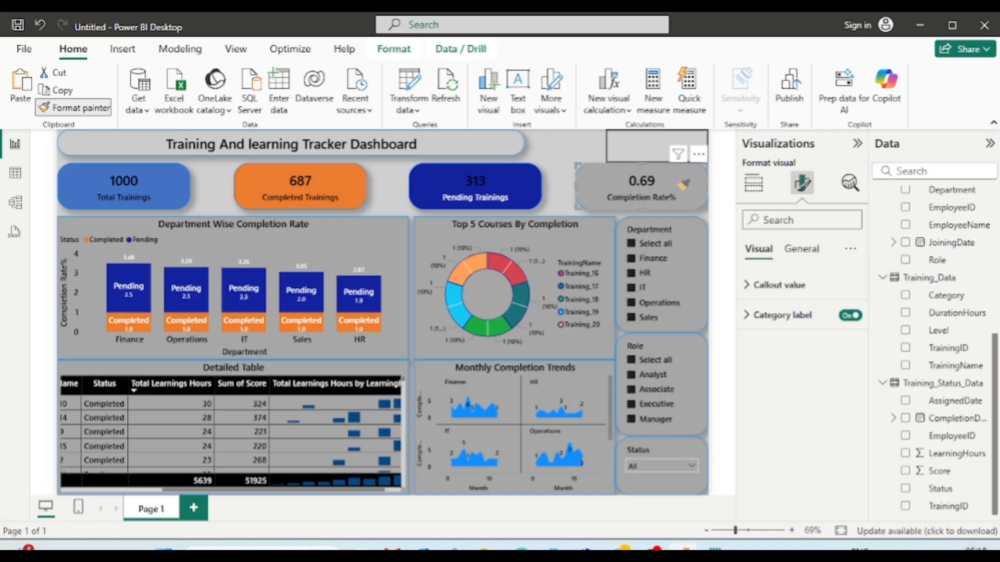
click(655, 151)
key(Escape)
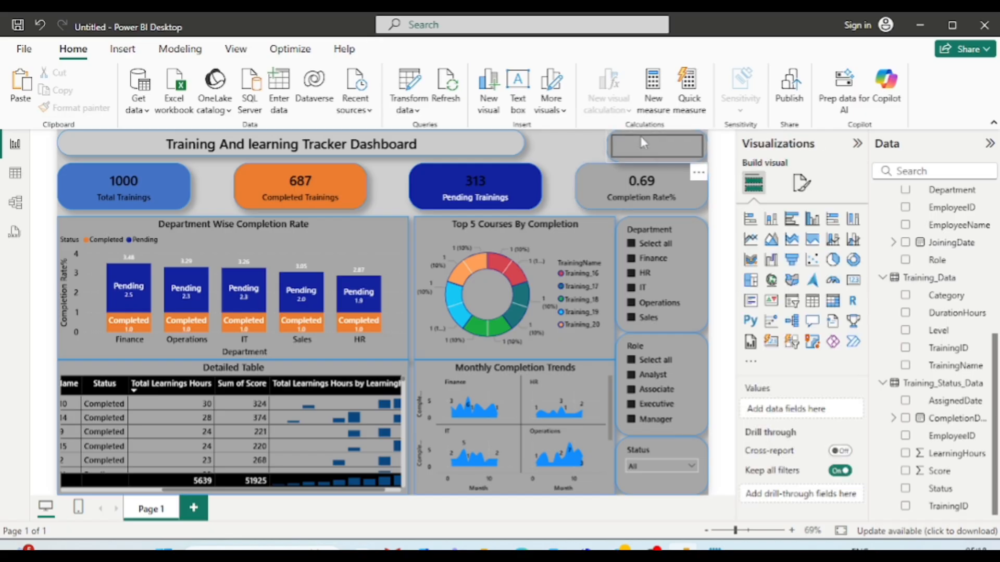
- Enable the button's text and set it to "Clear All filters"
click(665, 153)
click(760, 308)
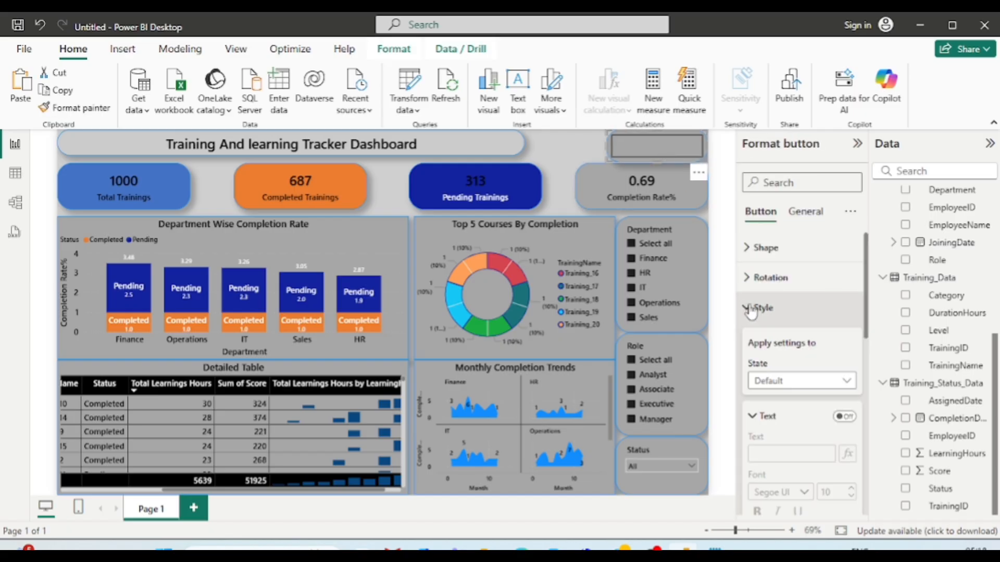
click(845, 417)
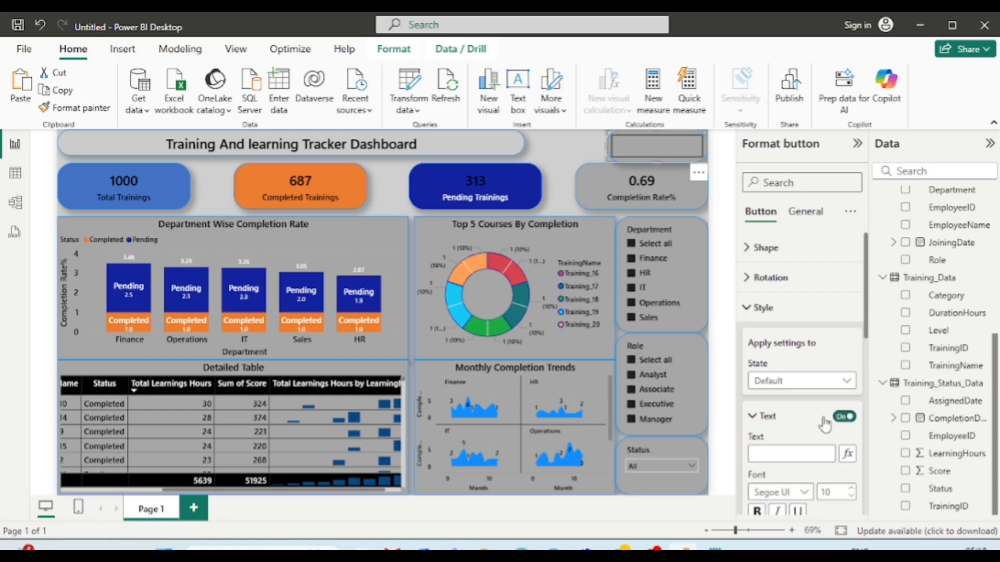
click(776, 449)
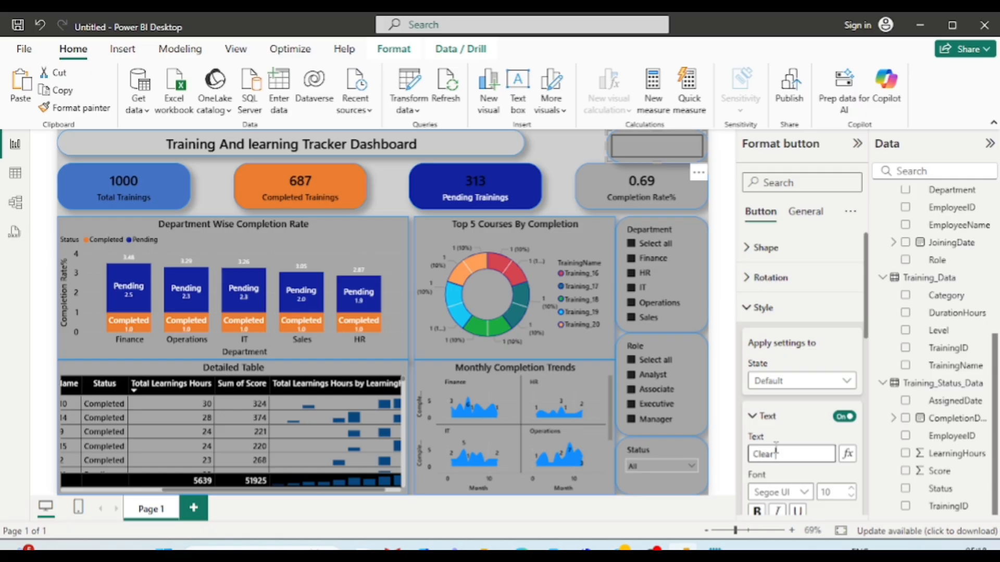
text(ilters)
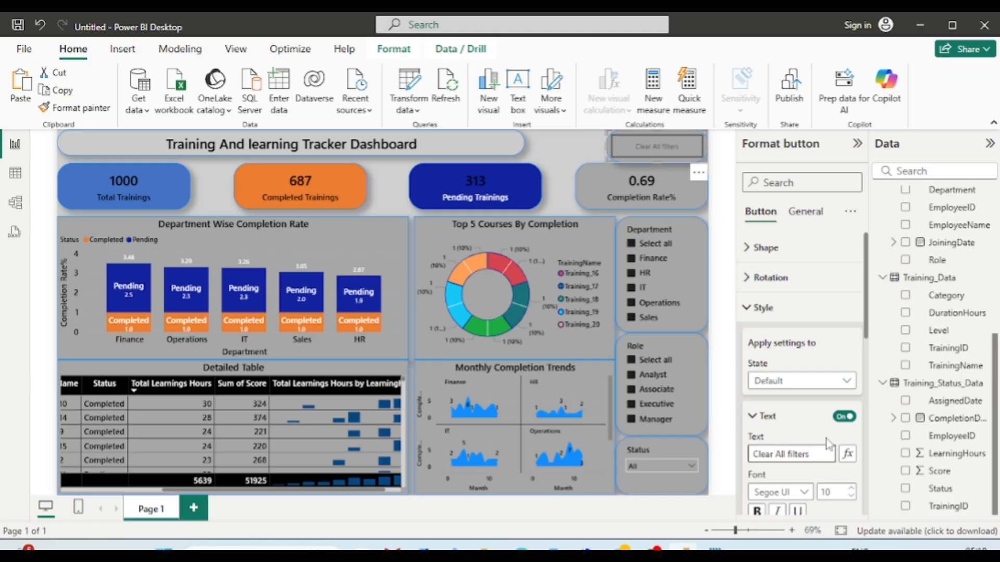
- Format the Clear All filters button's text as bold, size 12 and black, with a different Segoe UI font variant
scroll(826, 442, down, 1)
double_click(839, 420)
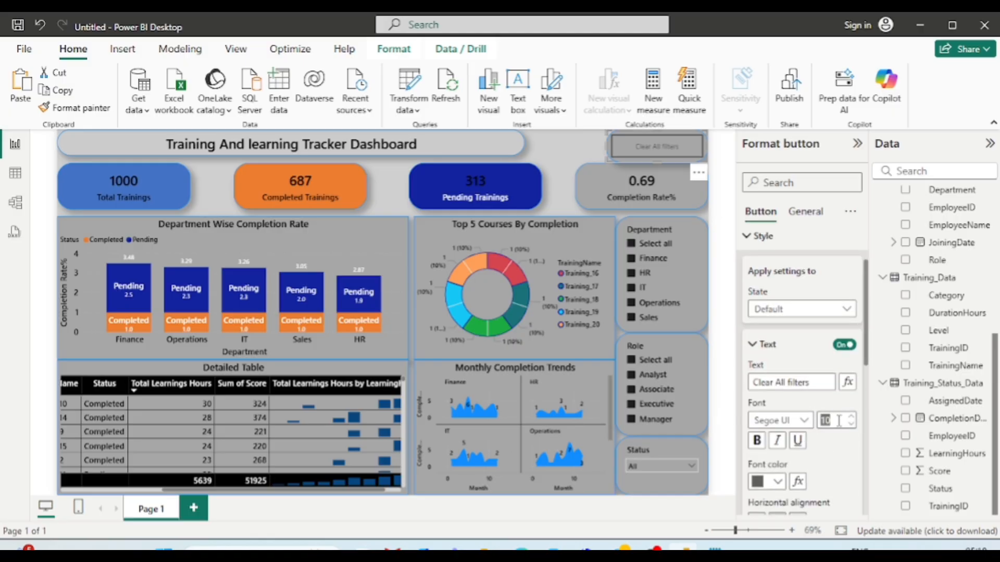
text(12)
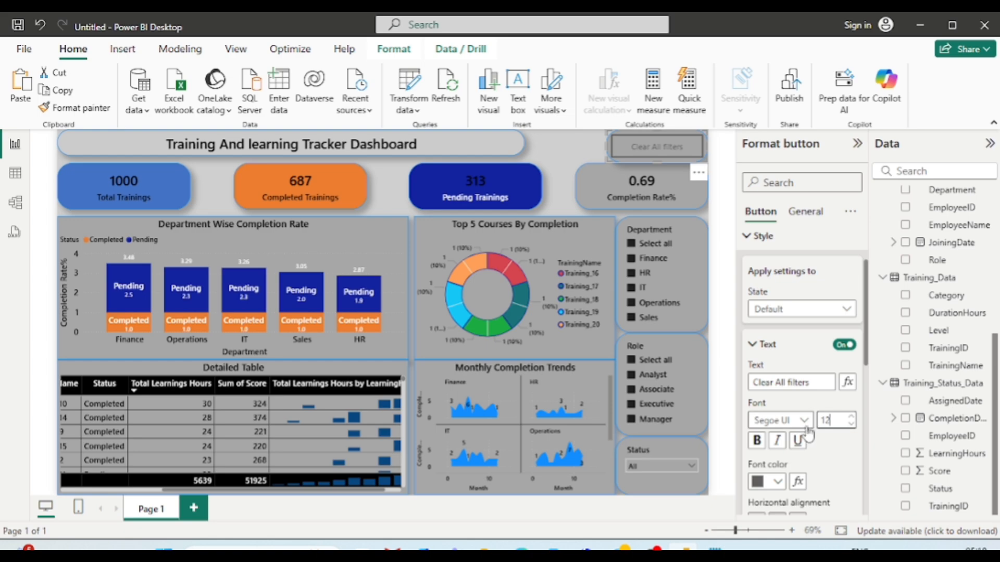
click(805, 421)
click(807, 338)
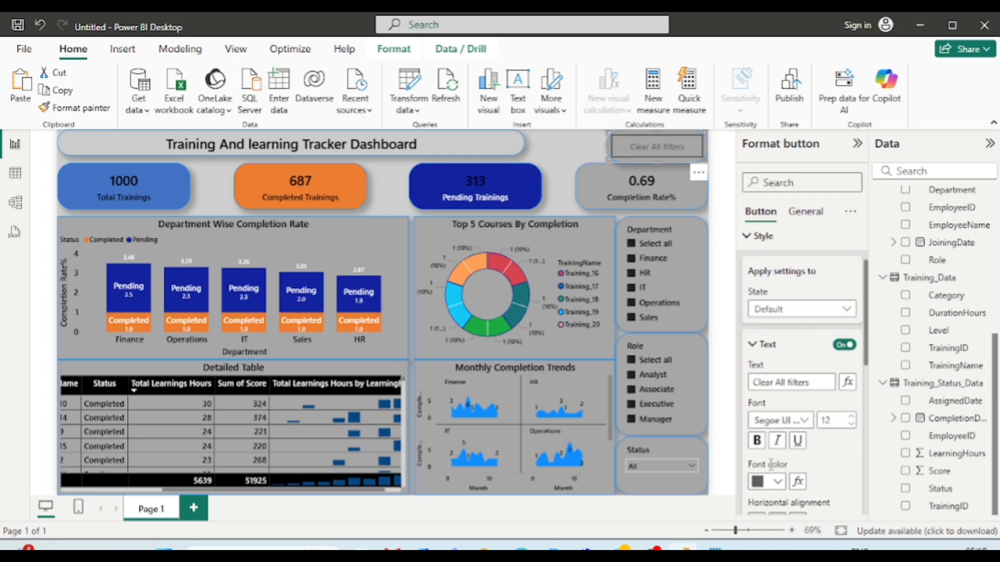
click(778, 484)
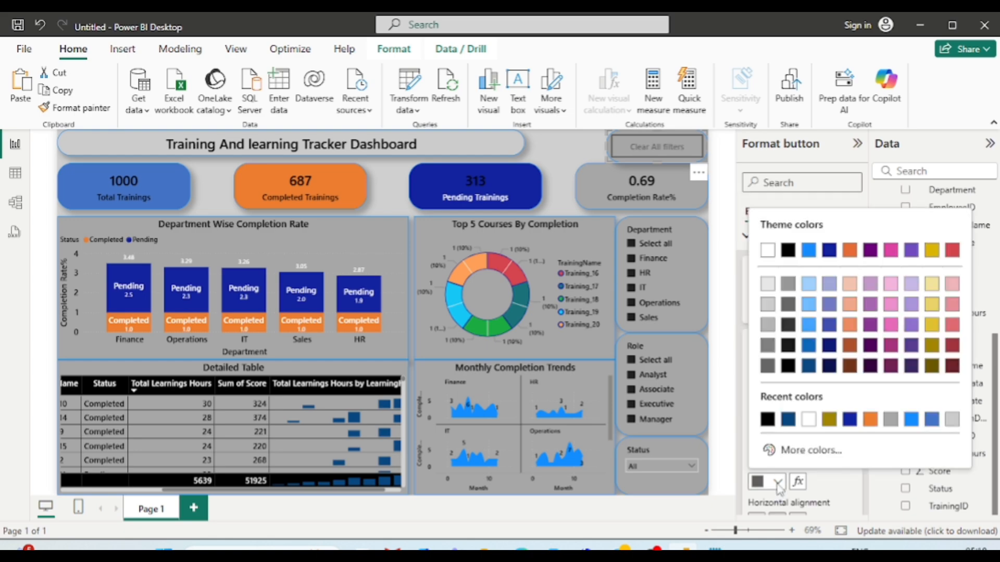
click(769, 419)
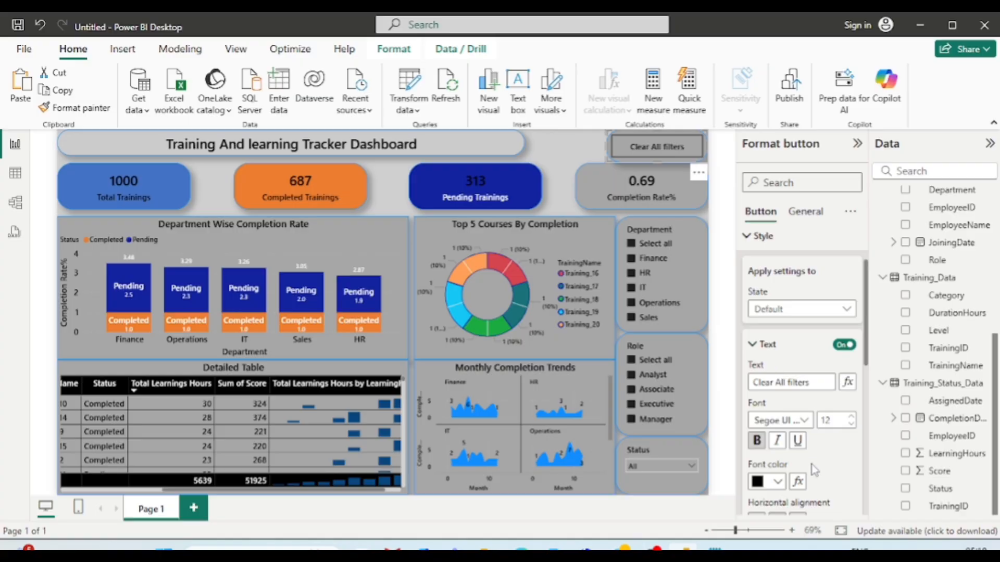
scroll(814, 468, down, 6)
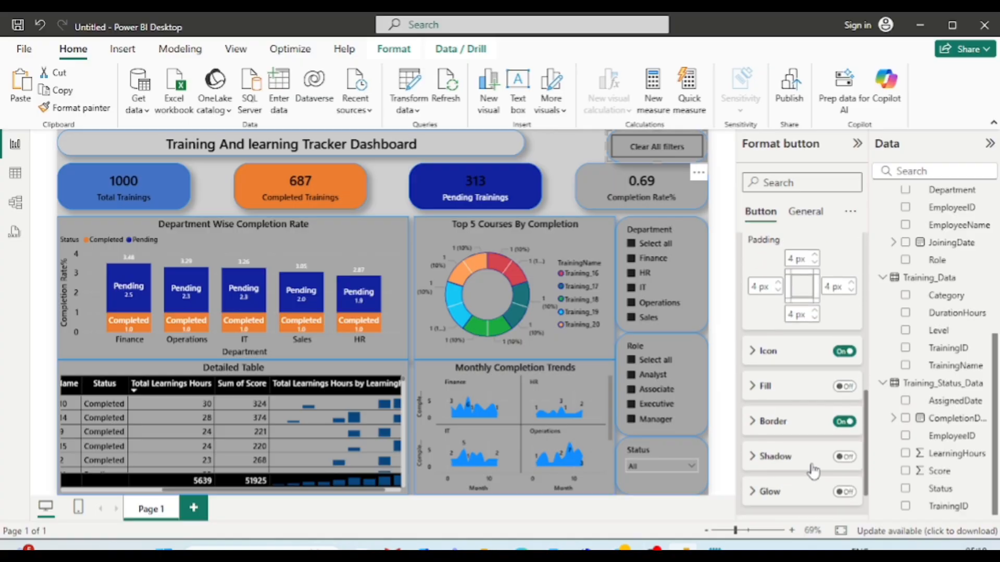
click(570, 159)
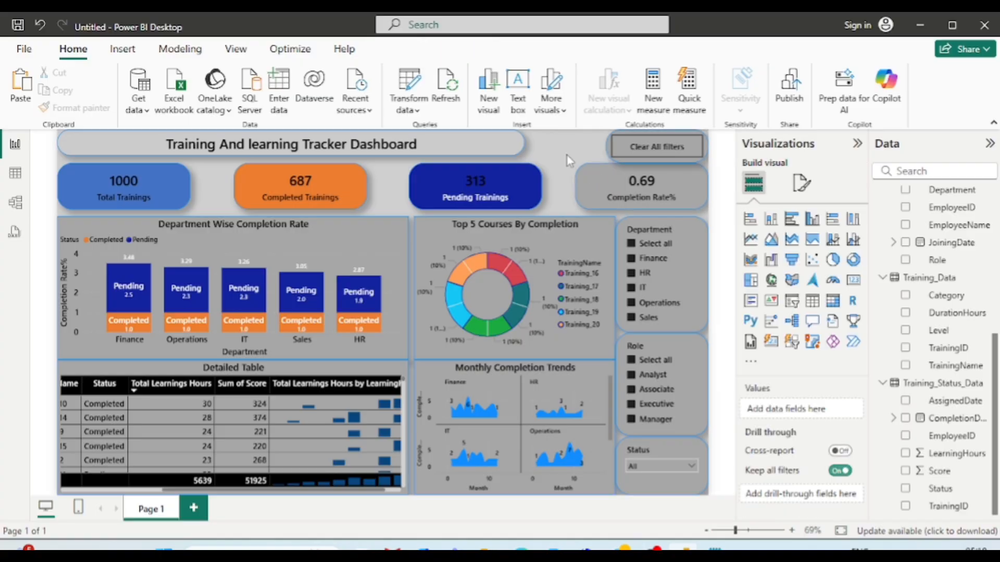
click(642, 150)
click(574, 149)
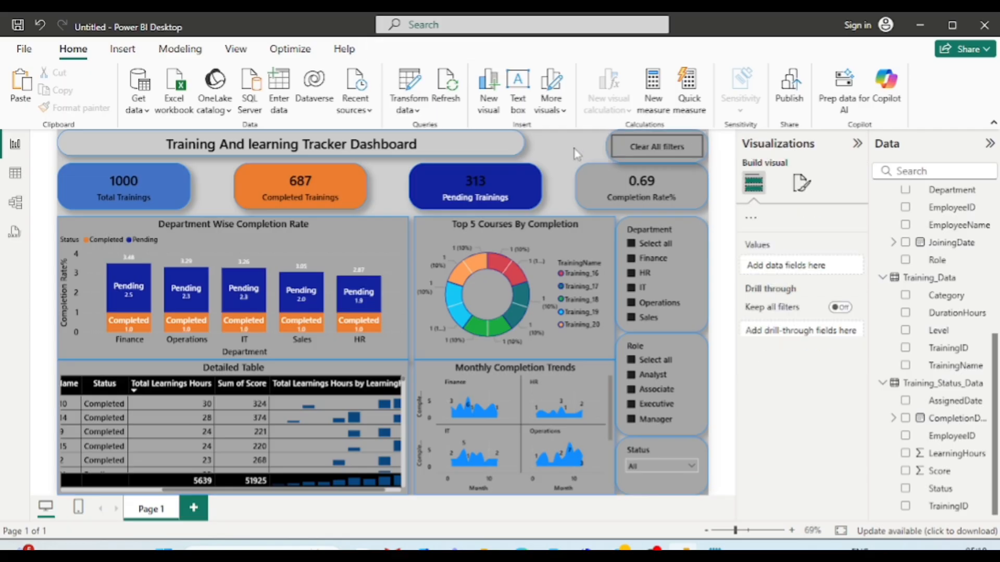
- Add a bookmark of the unfiltered dashboard and rename it "Clear All filters"
click(234, 48)
click(596, 88)
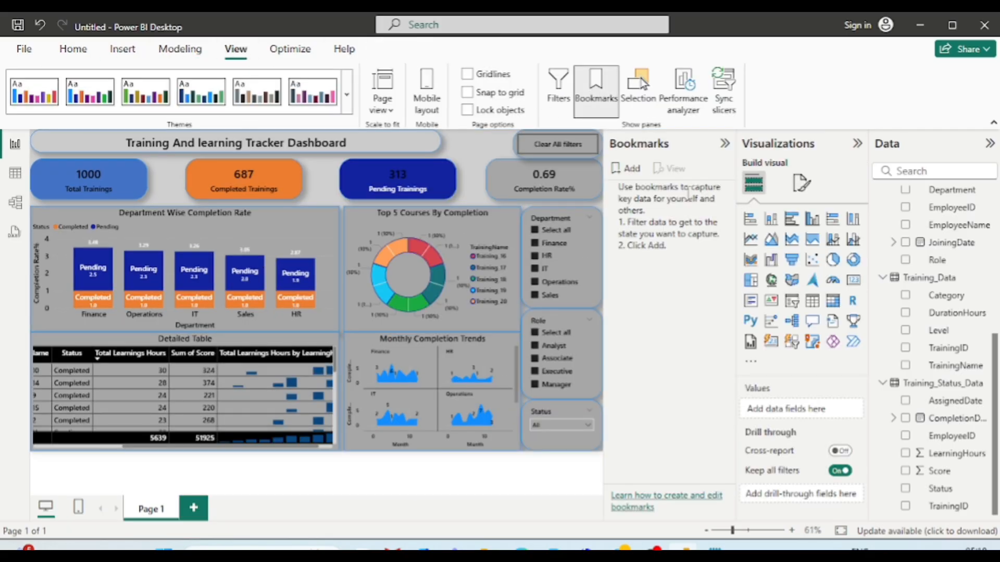
click(636, 172)
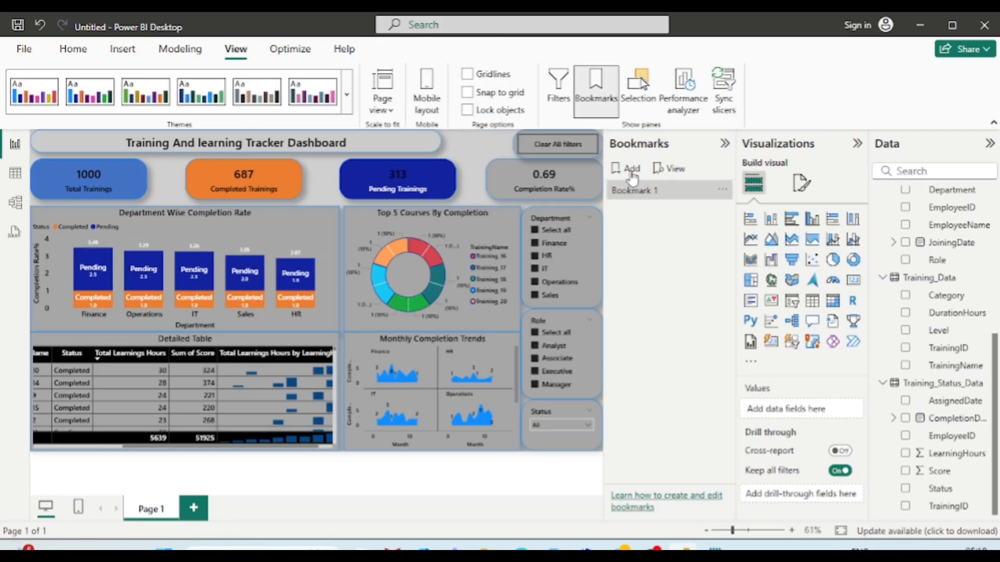
click(722, 190)
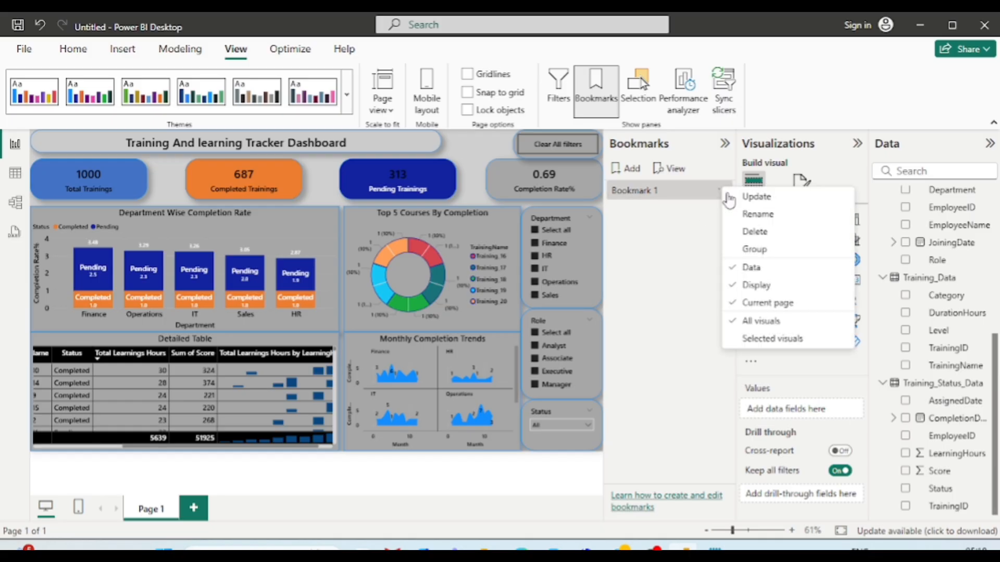
click(758, 214)
text(C)
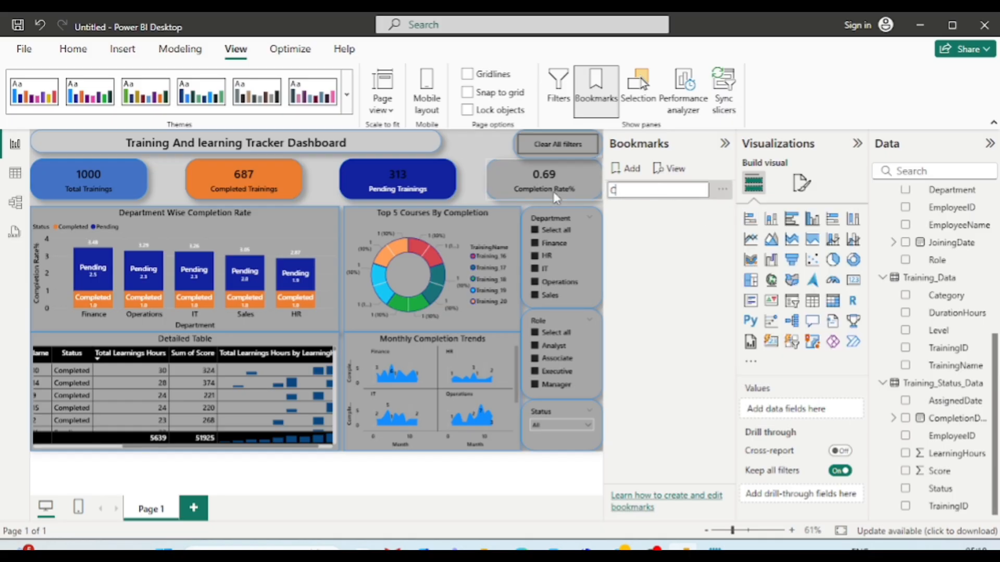
text(lear All filters)
click(685, 276)
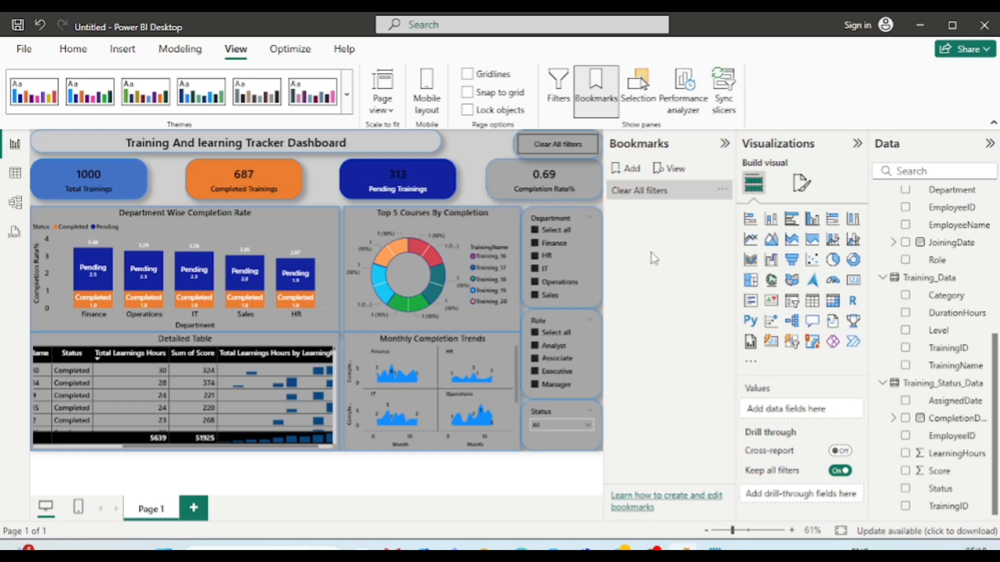
- Enable the button's action with type Bookmark, link it to the Clear All filters bookmark, and collapse the Bookmarks pane
click(545, 138)
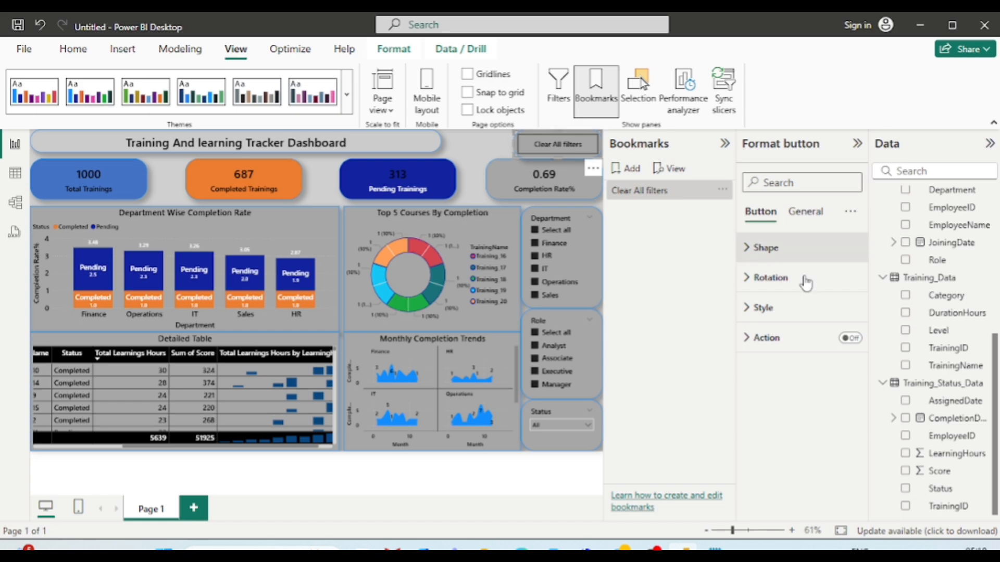
click(853, 339)
click(750, 339)
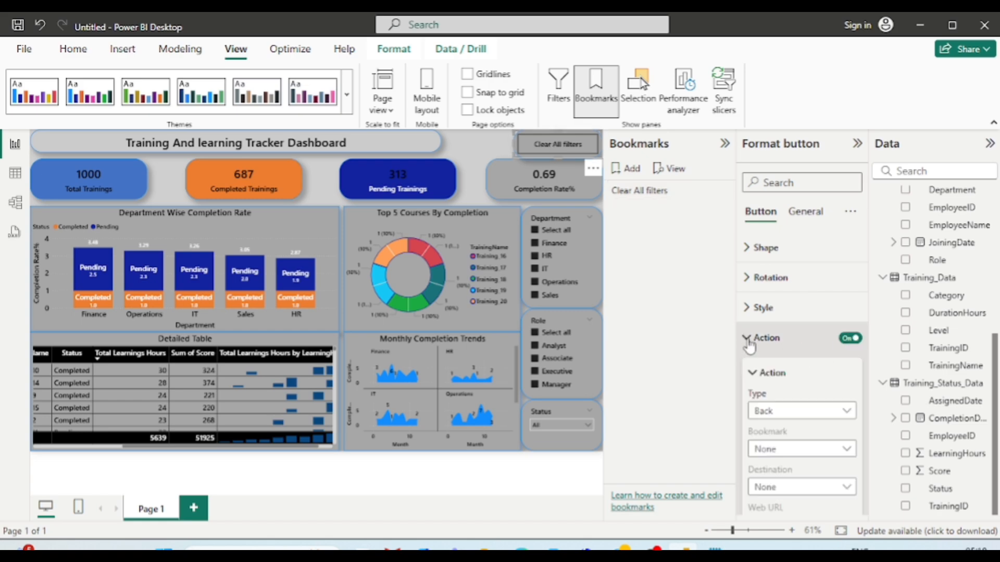
click(825, 412)
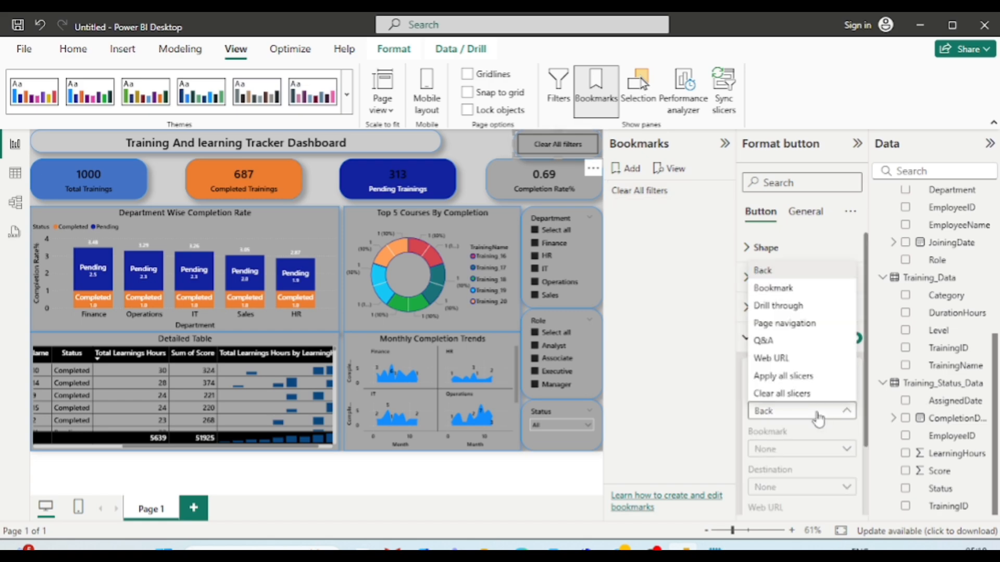
click(771, 288)
scroll(808, 398, down, 2)
click(824, 360)
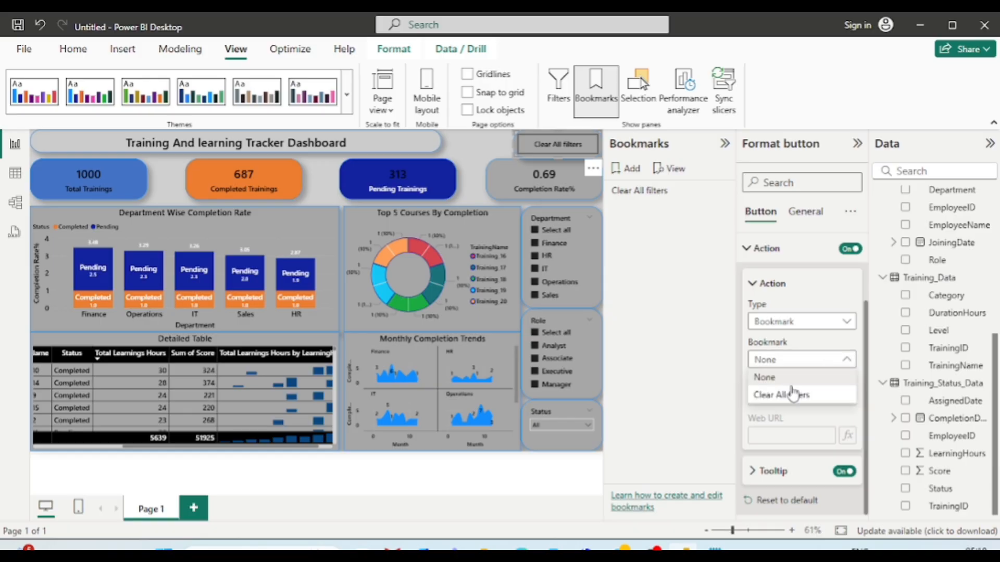
click(788, 394)
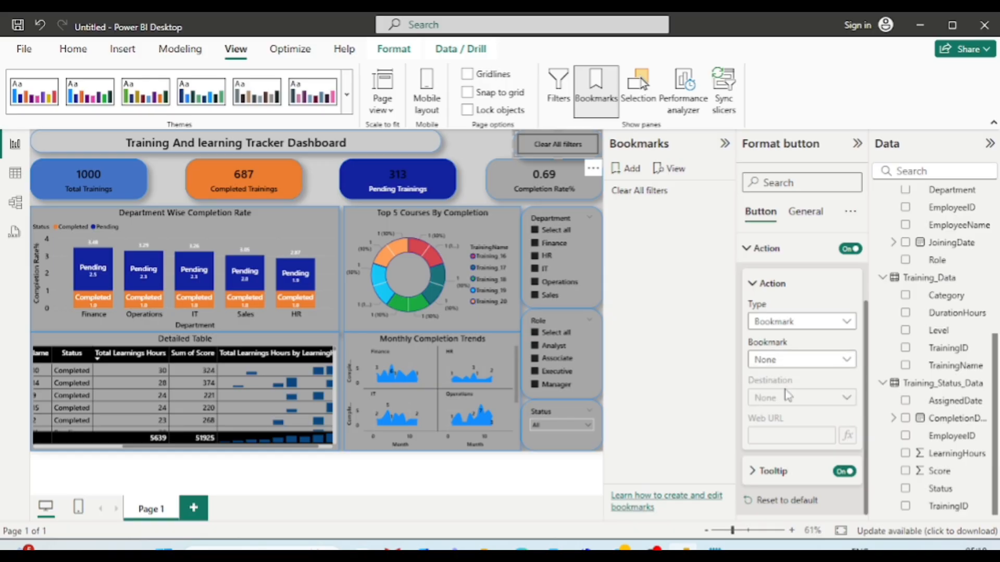
click(724, 143)
click(538, 148)
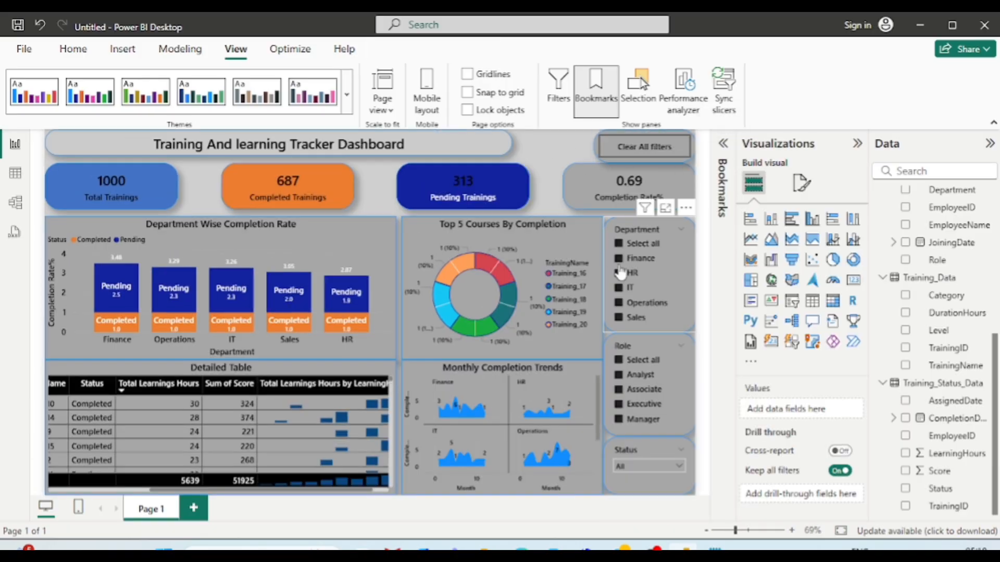
- Test the Clear All filters button after filtering by Finance, HR and IT in turn and by the Analyst role
click(635, 257)
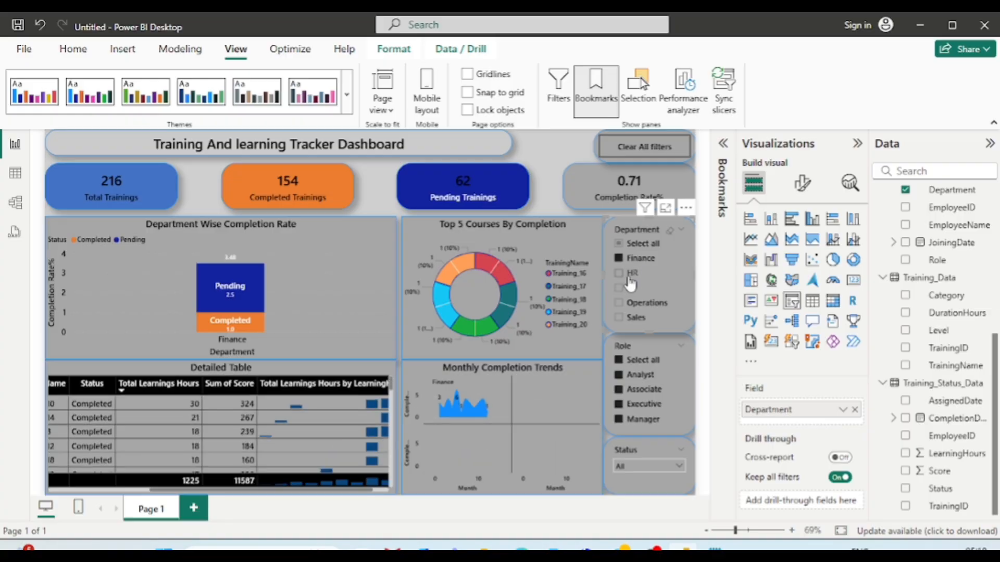
click(632, 273)
click(637, 289)
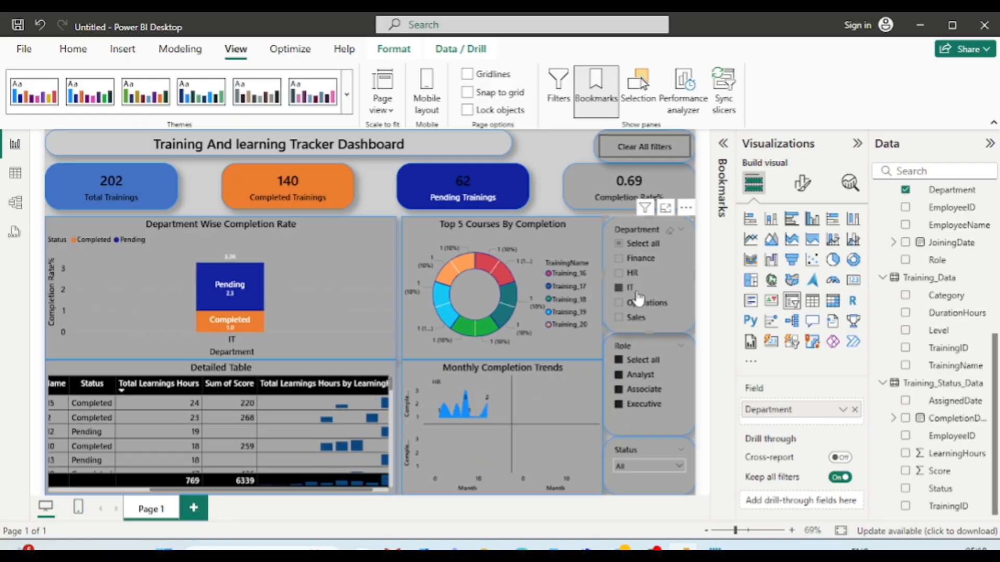
click(650, 373)
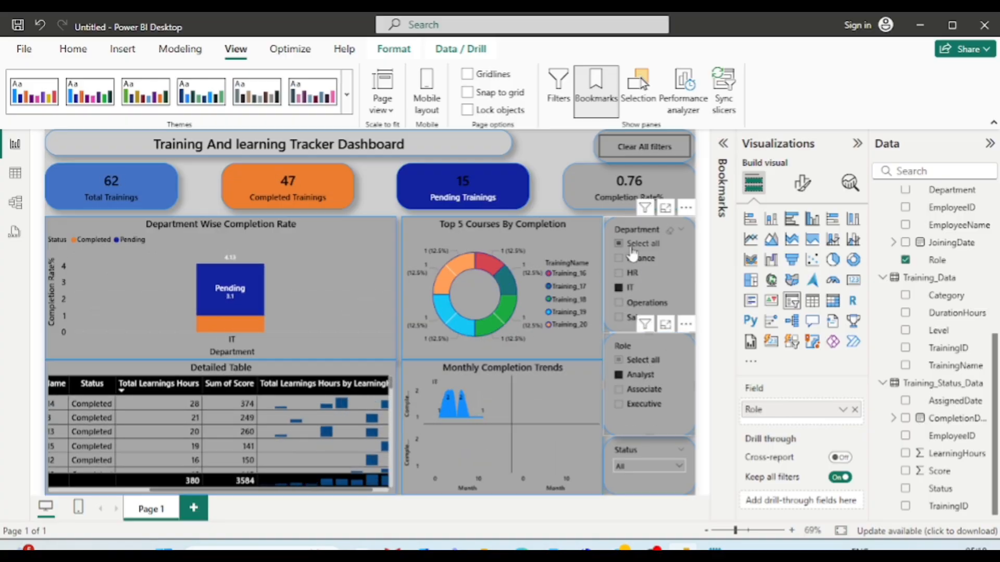
ctrl+click(636, 148)
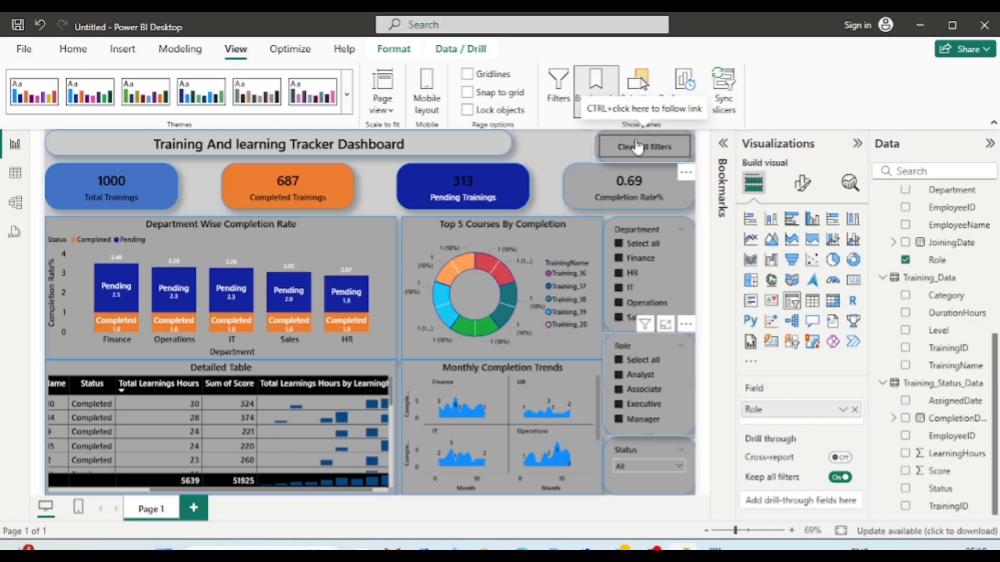
click(553, 156)
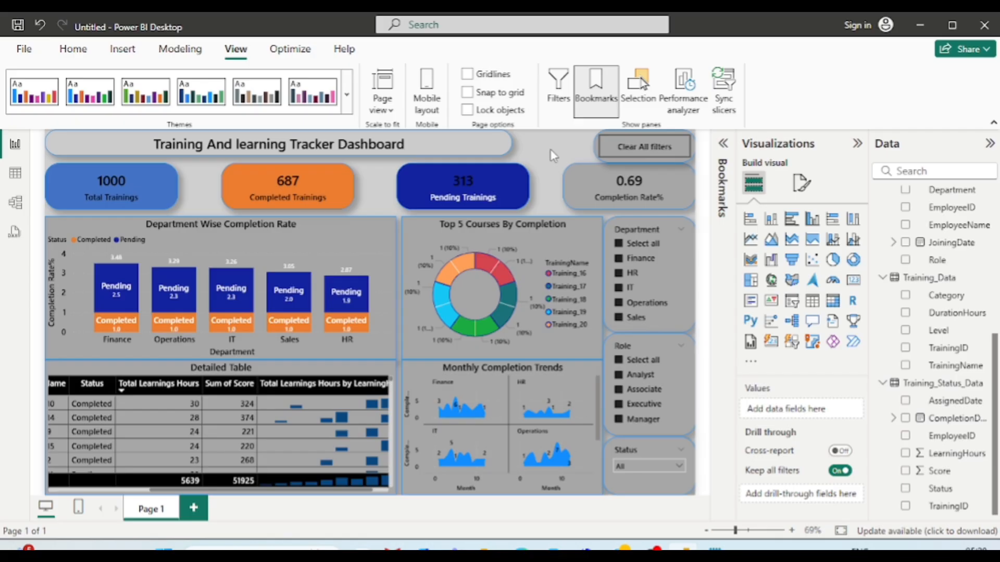
- Select the Training And learning Tracker Dashboard title text box
click(486, 141)
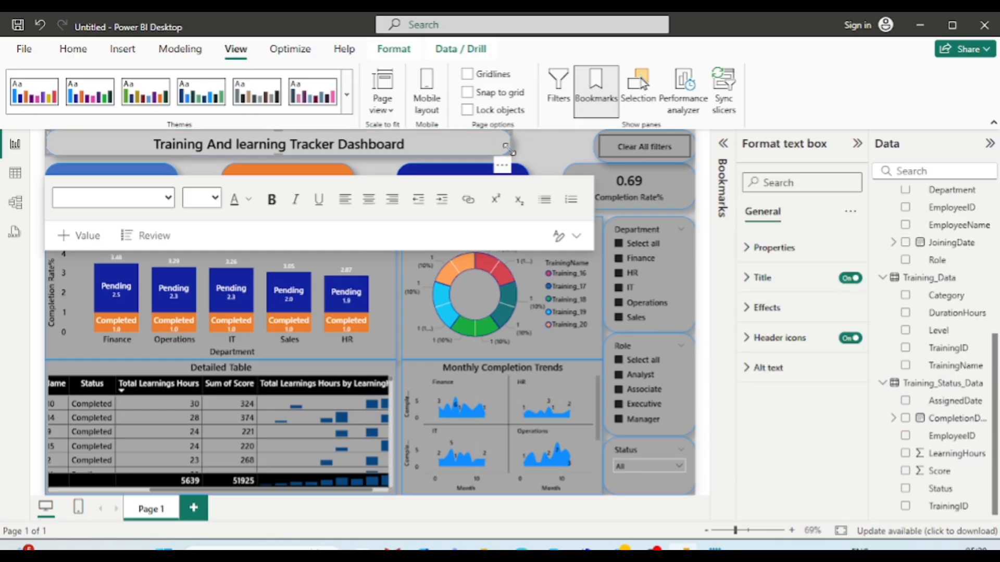